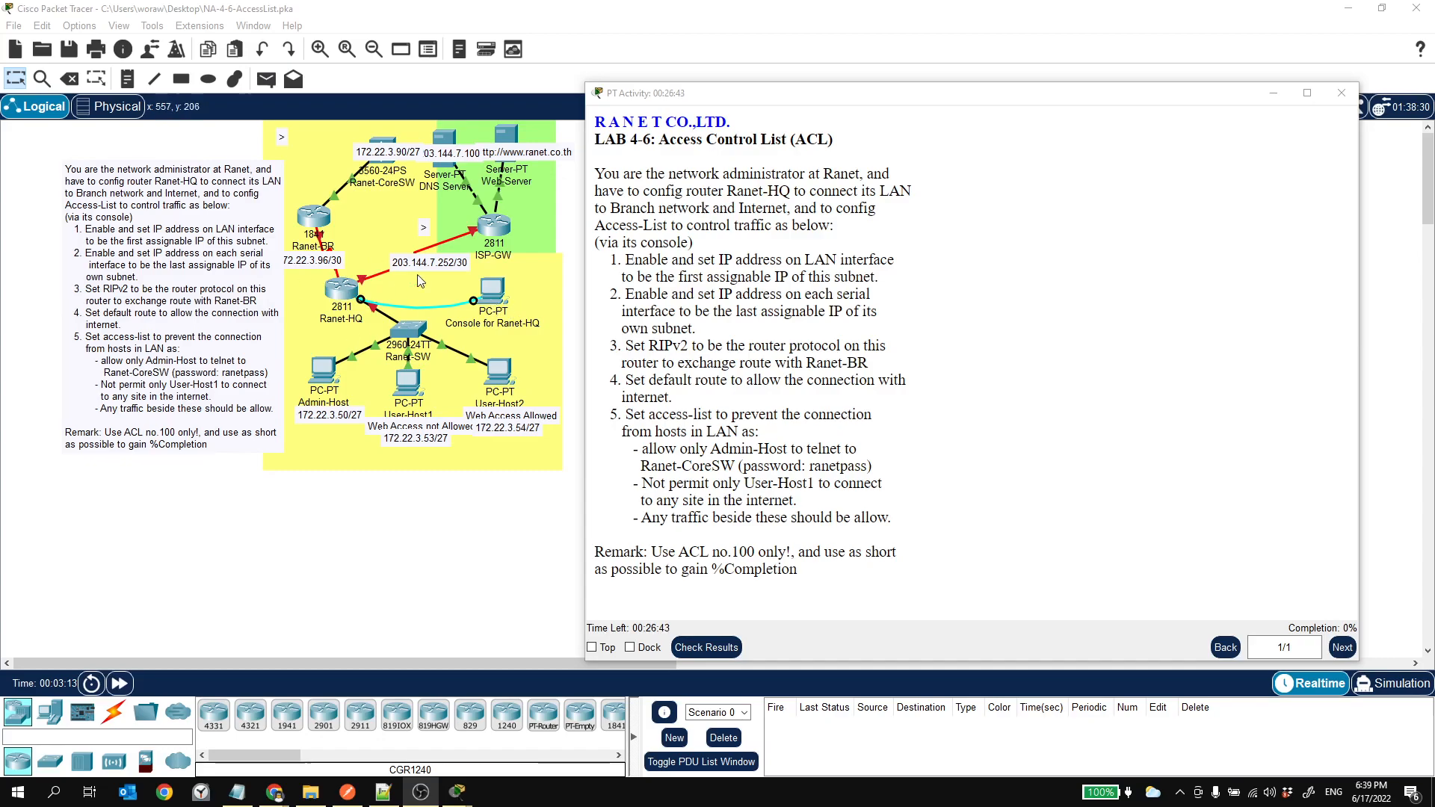
# Step: Open the Console for Ranet-HQ PC and try to open the Ranet-HQ router directly for configuration
pyautogui.click(493, 288)
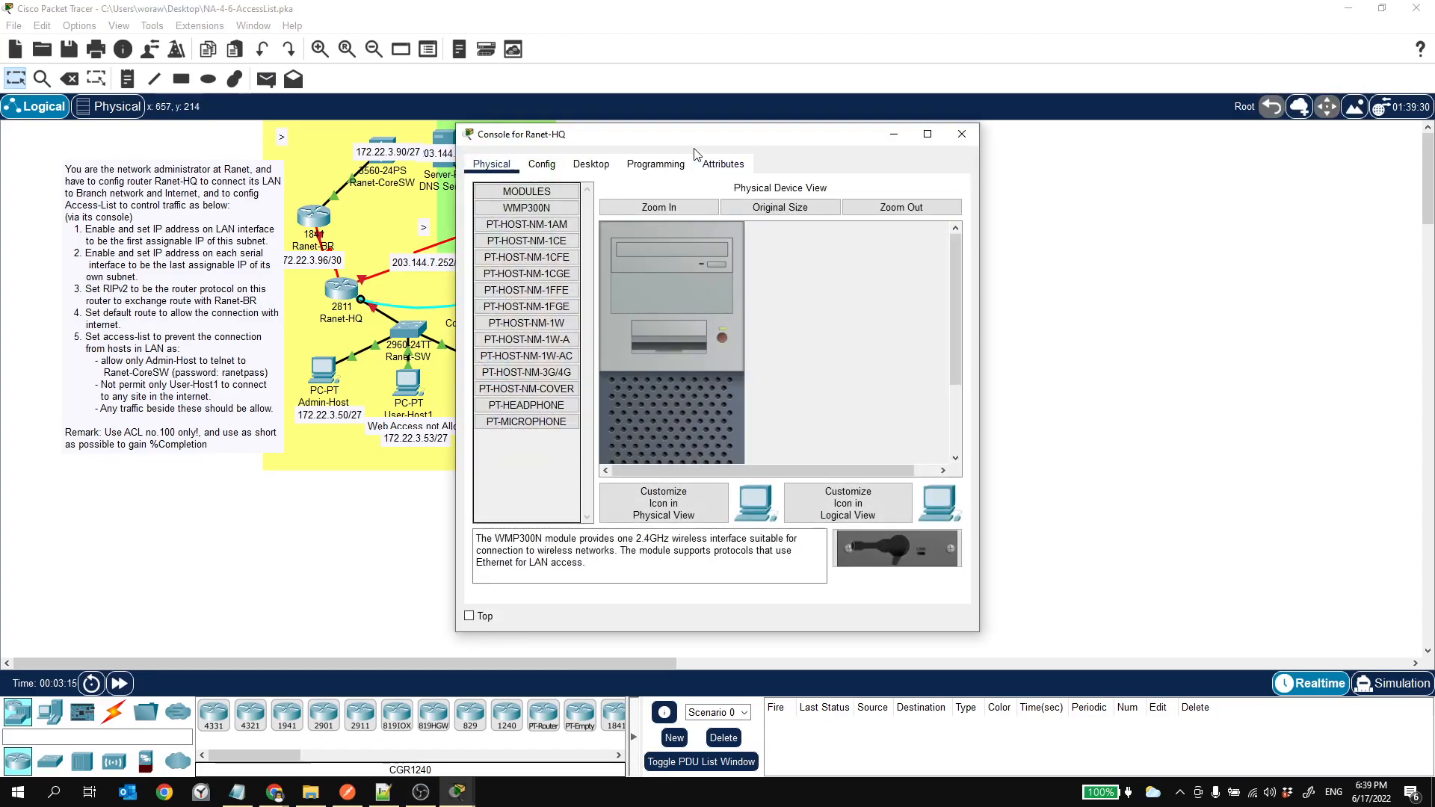
pyautogui.moveTo(681, 137); pyautogui.dragTo(847, 127)
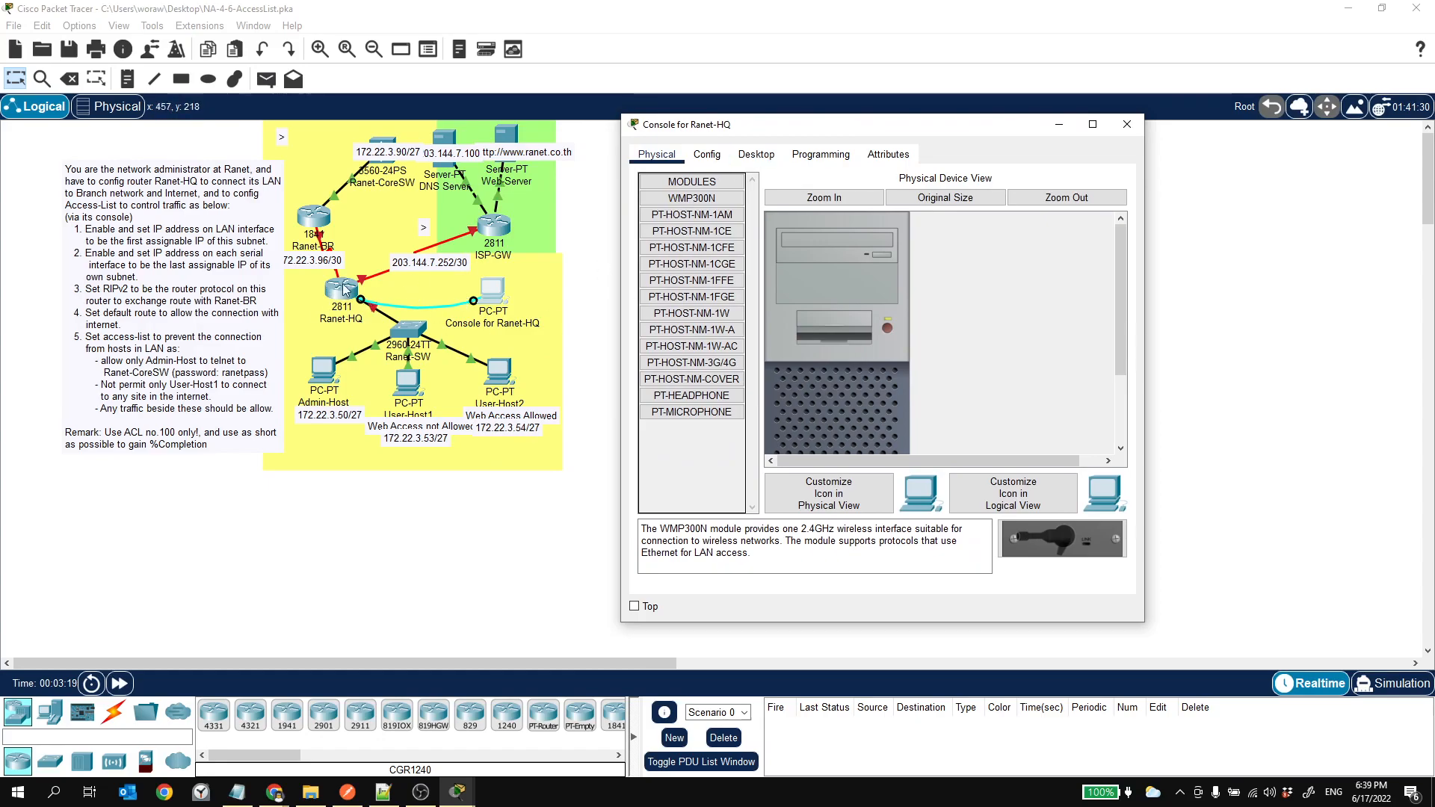
pyautogui.click(341, 294)
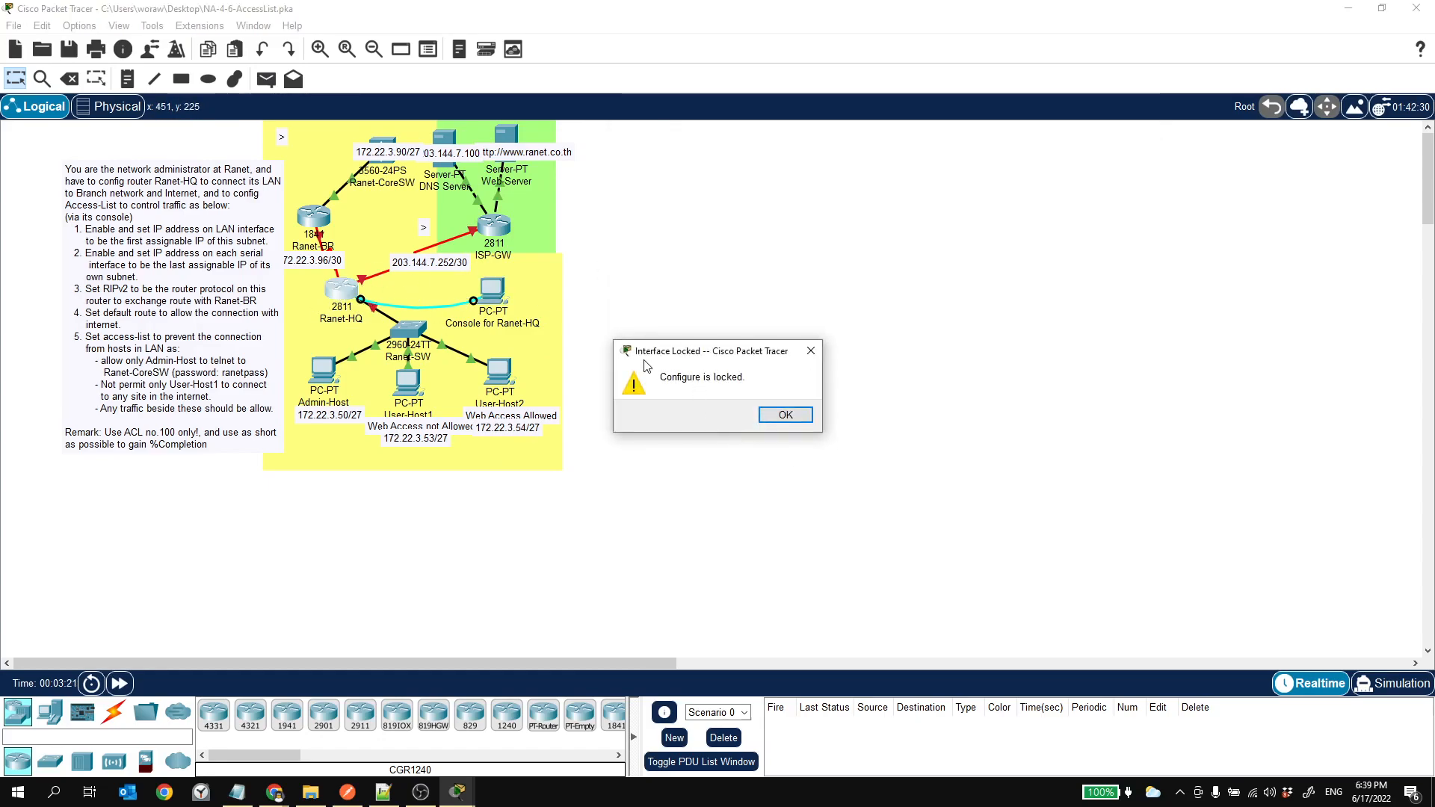
pyautogui.click(770, 417)
# Step: Open a terminal session from the Console for Ranet-HQ PC with the default port settings and enter privileged mode on the router
pyautogui.click(493, 291)
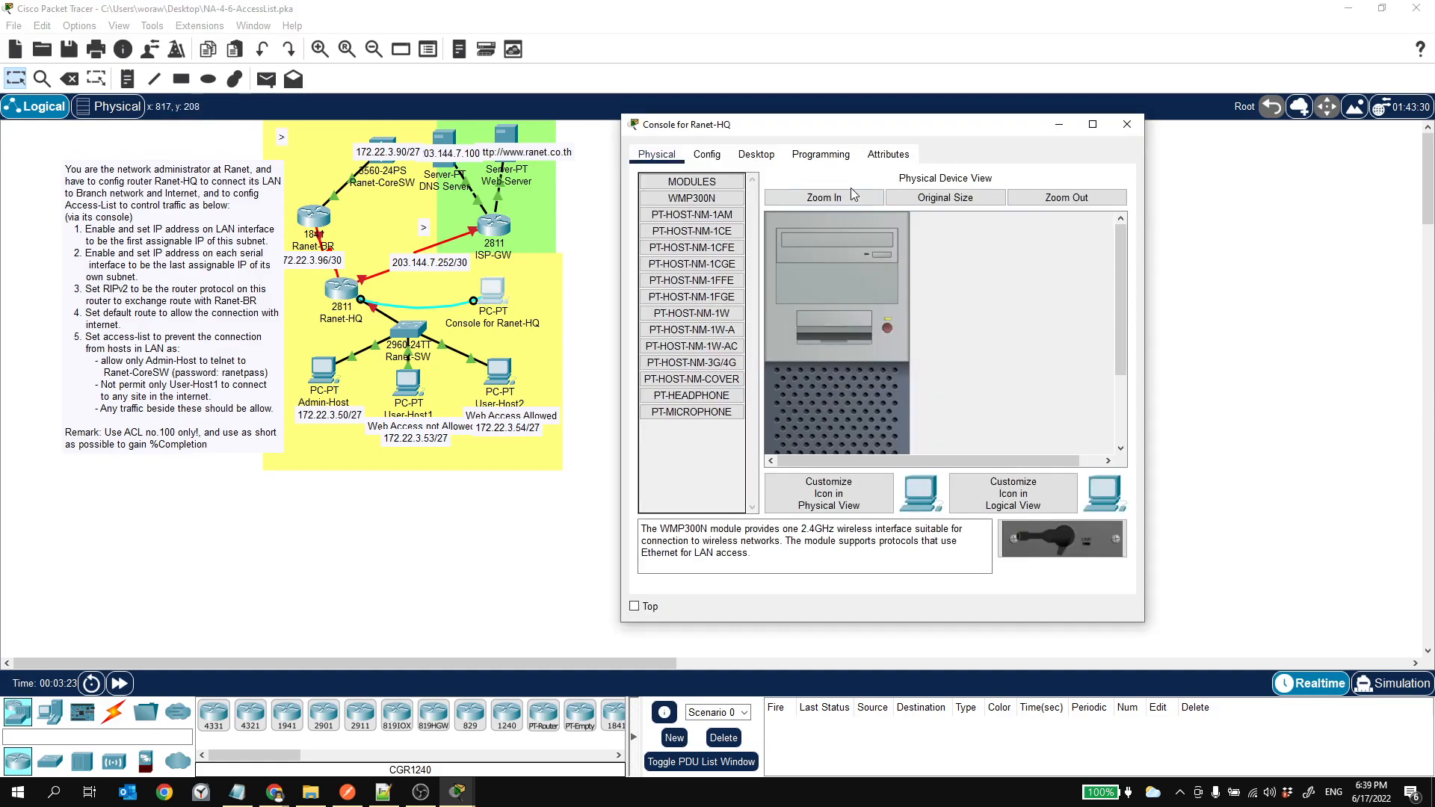
pyautogui.click(756, 154)
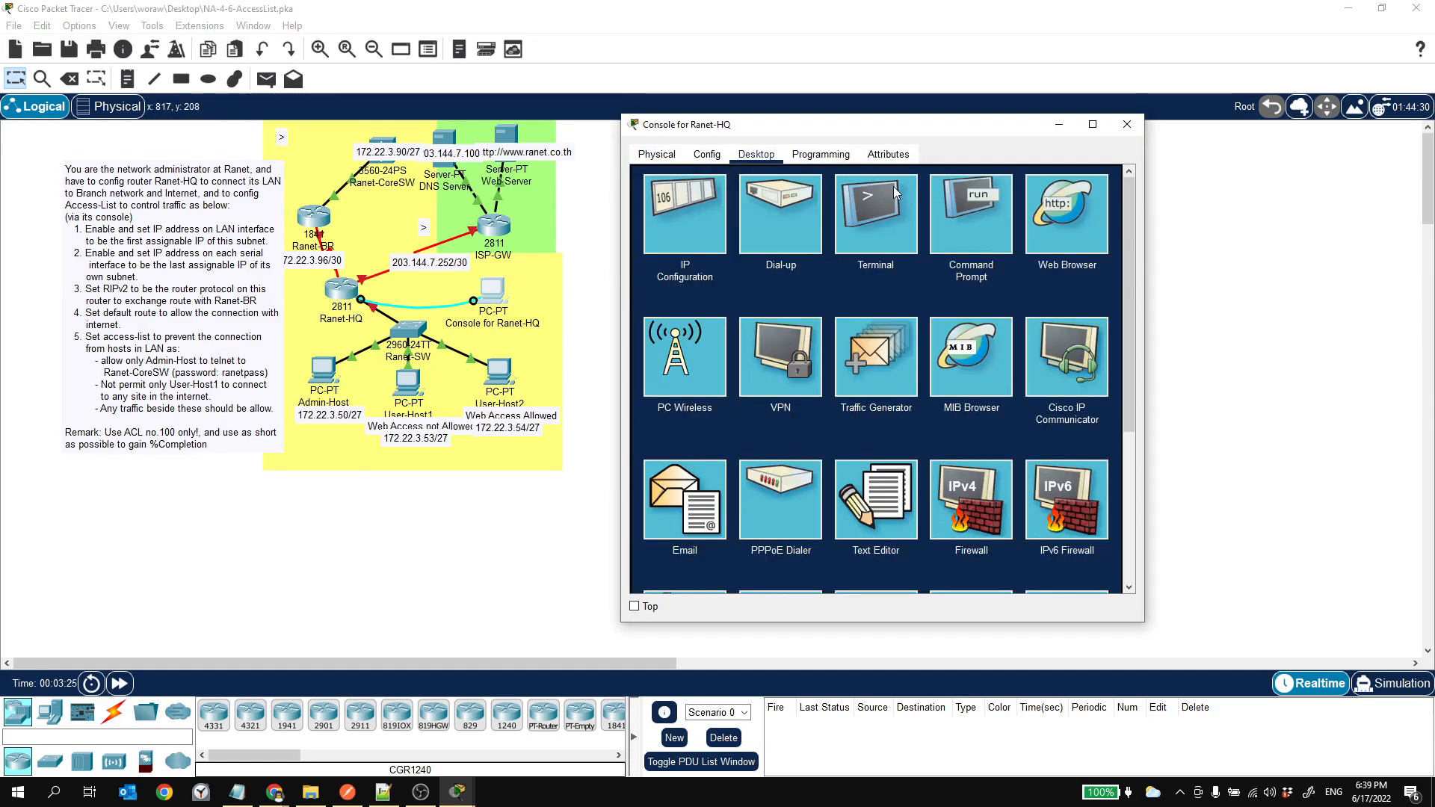
pyautogui.click(889, 217)
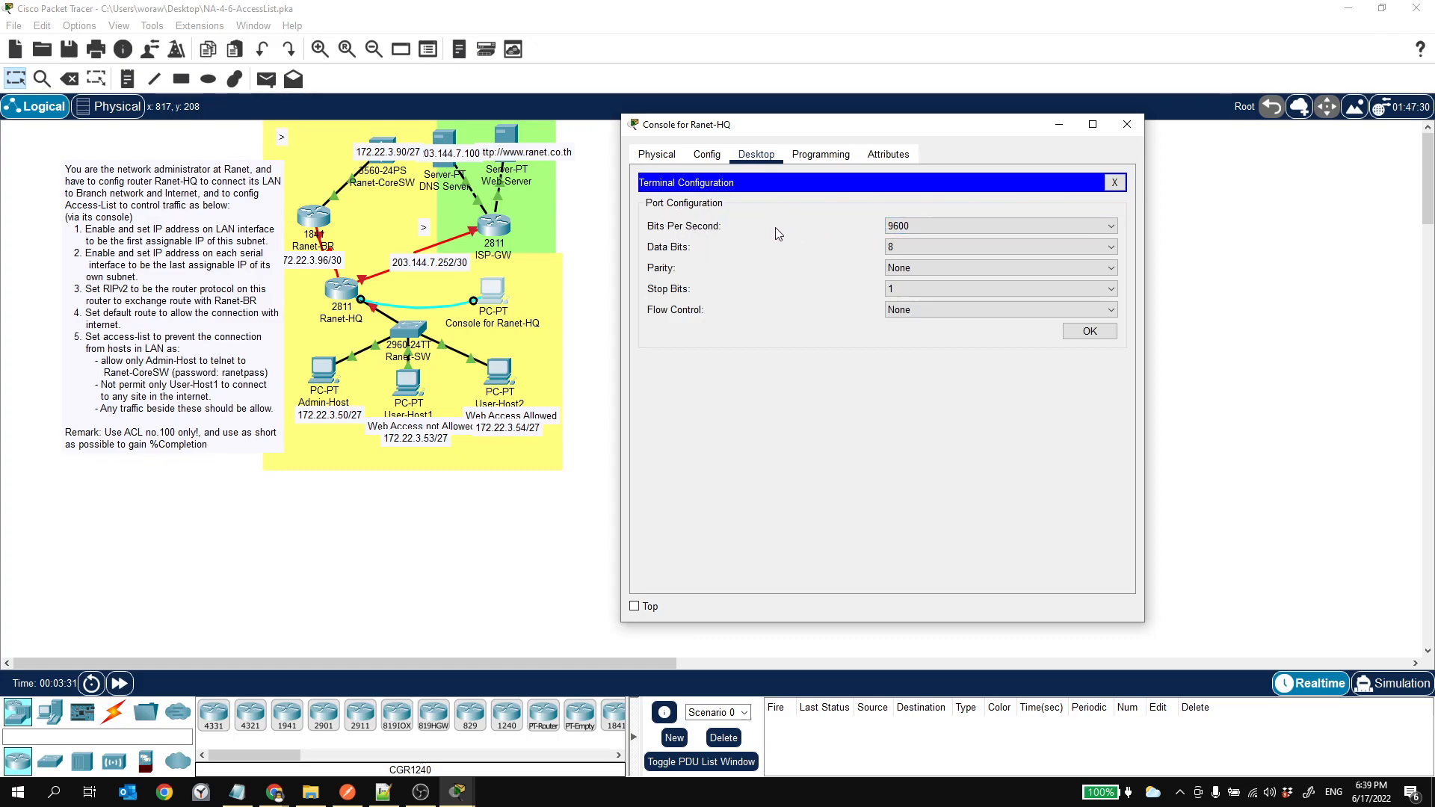
pyautogui.click(1090, 330)
pyautogui.moveTo(1011, 124); pyautogui.dragTo(979, 52)
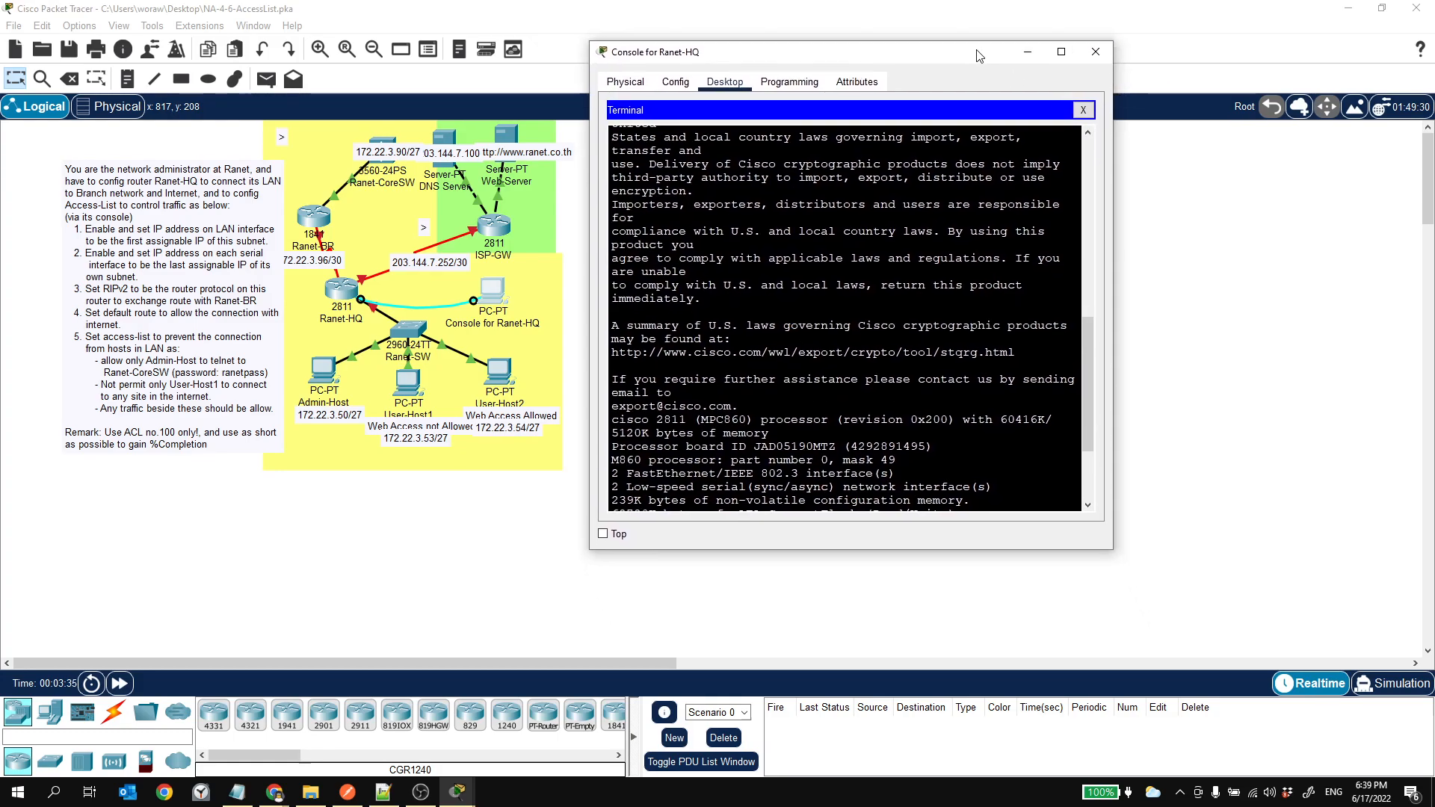
pyautogui.moveTo(1112, 550); pyautogui.dragTo(1313, 669)
pyautogui.press('Return')
pyautogui.press('Return')
pyautogui.press('Return')
pyautogui.press('Return')
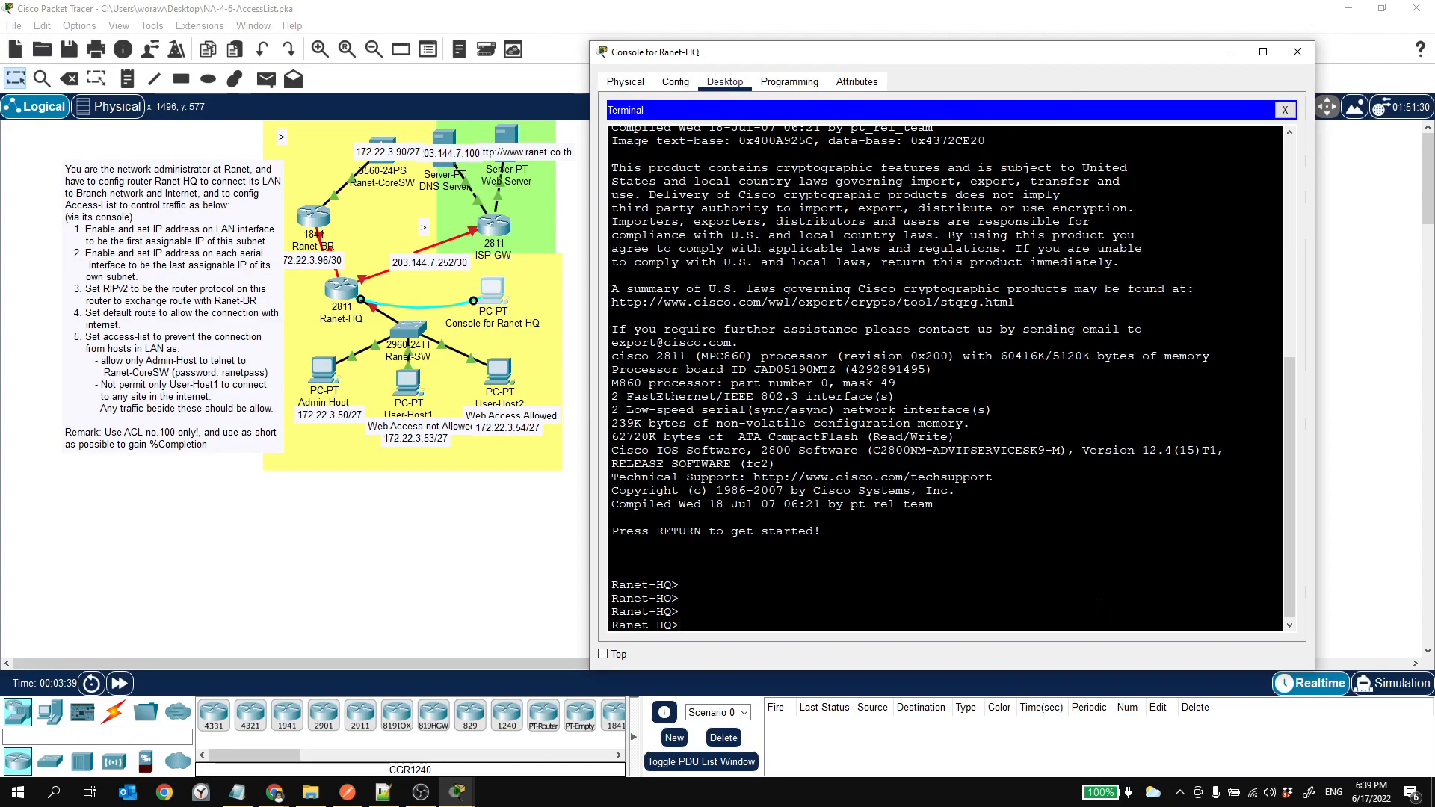
pyautogui.write('en')
pyautogui.press('Return')
# Step: Display the Ranet-HQ router's running configuration and review its interface sections
pyautogui.write('sho')
pyautogui.press('Tab')
pyautogui.write('run')
pyautogui.press('Tab')
pyautogui.press('Return')
pyautogui.press('space')
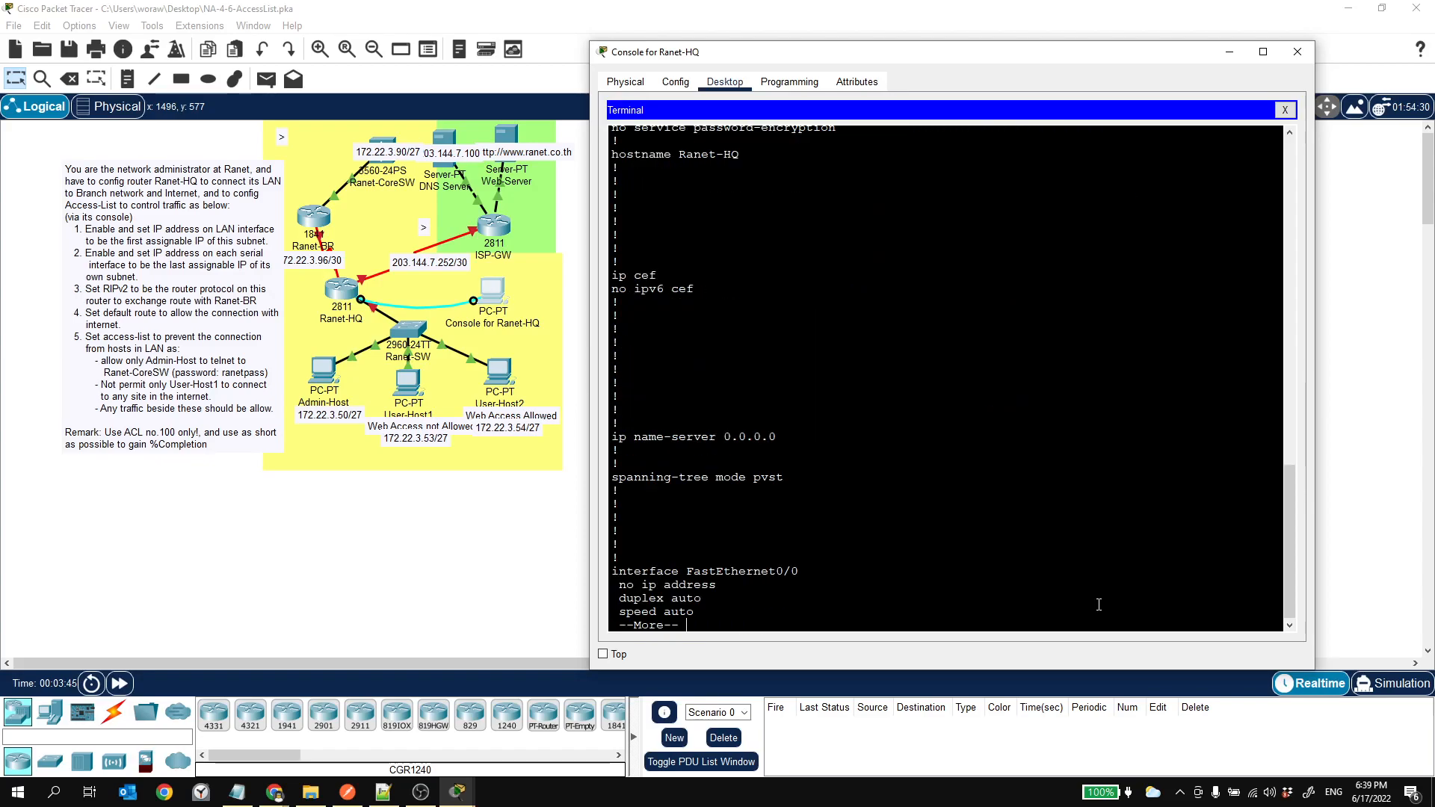
pyautogui.scroll(20, 991, 532)
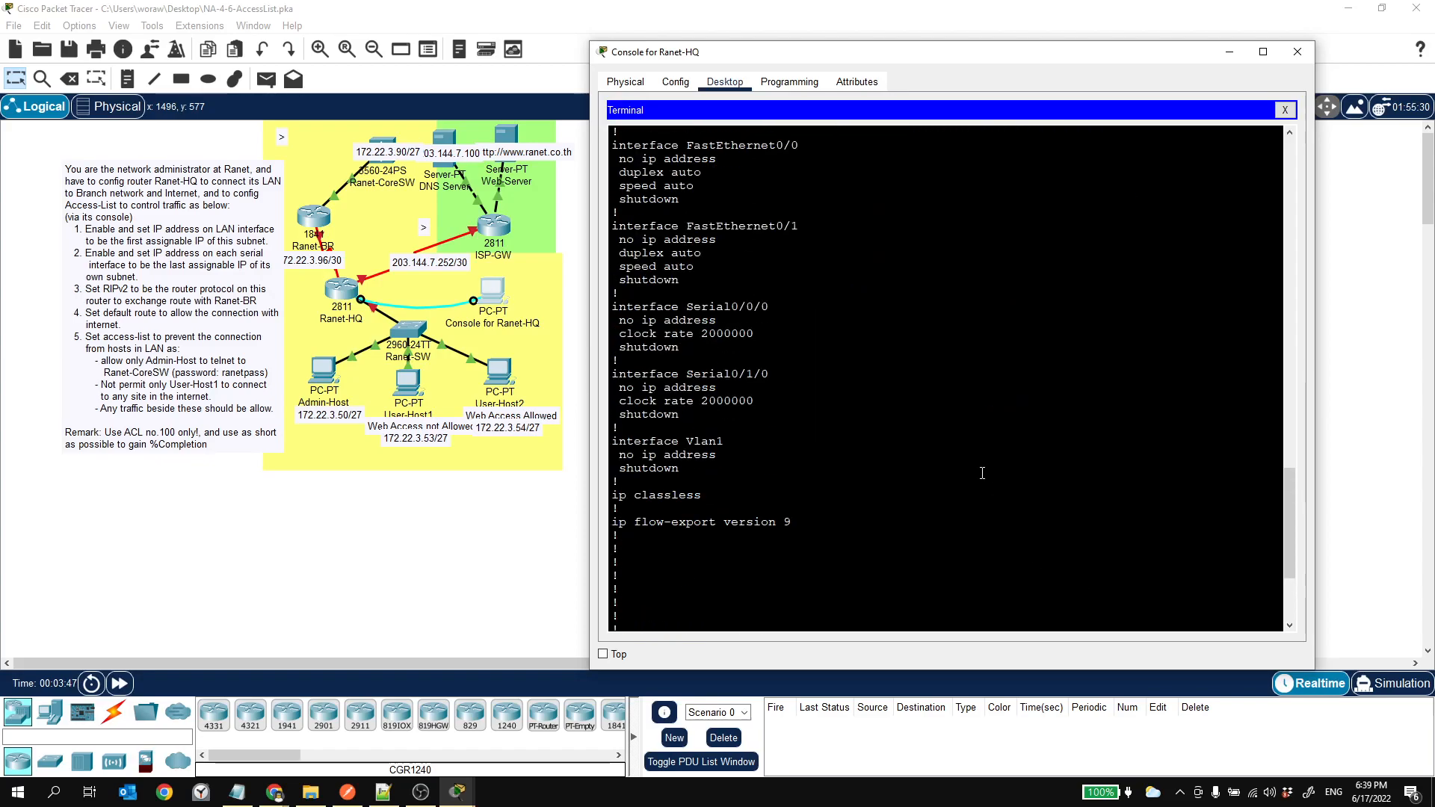
pyautogui.scroll(-20, 957, 466)
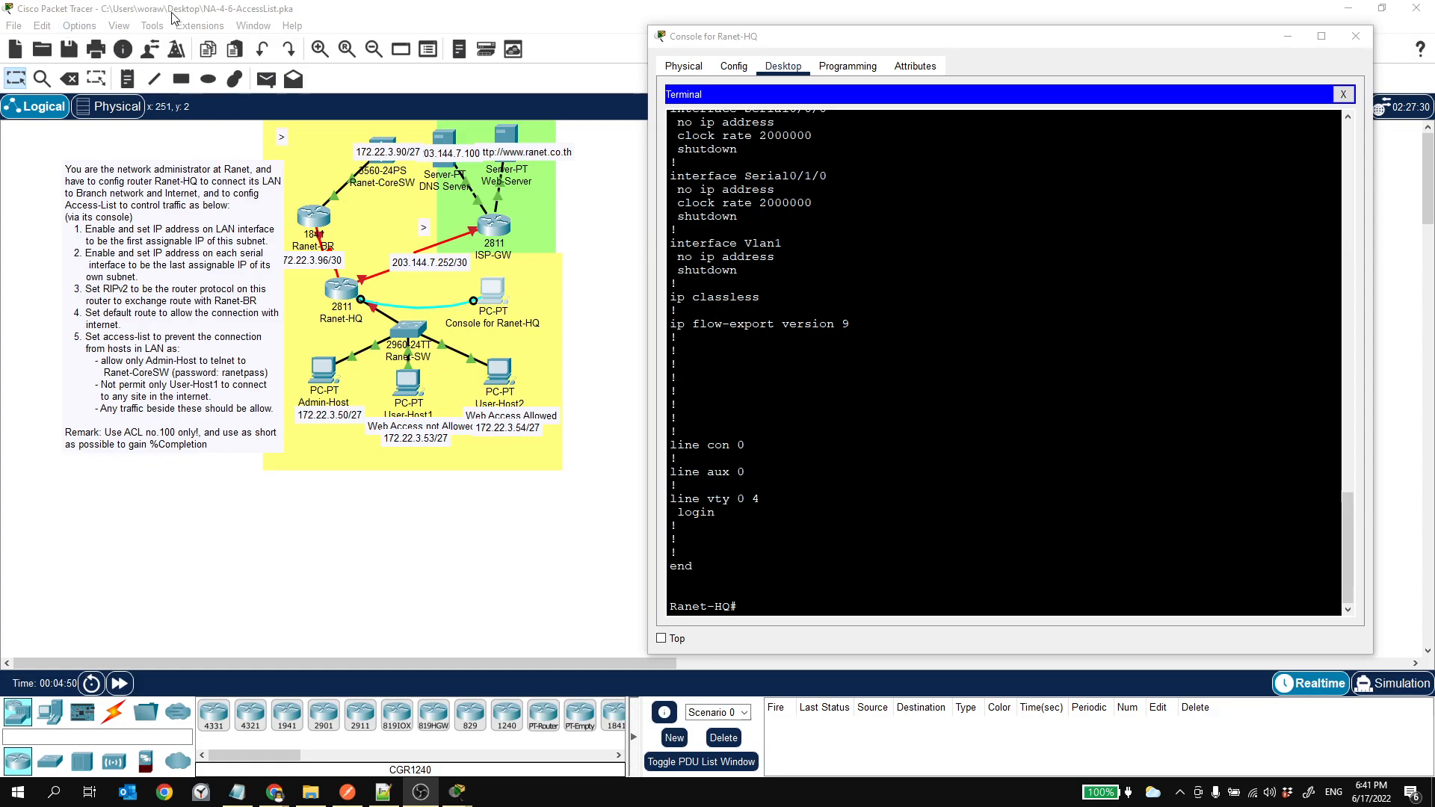
# Step: Set the preferences to always show port labels in the logical workspace
pyautogui.click(82, 26)
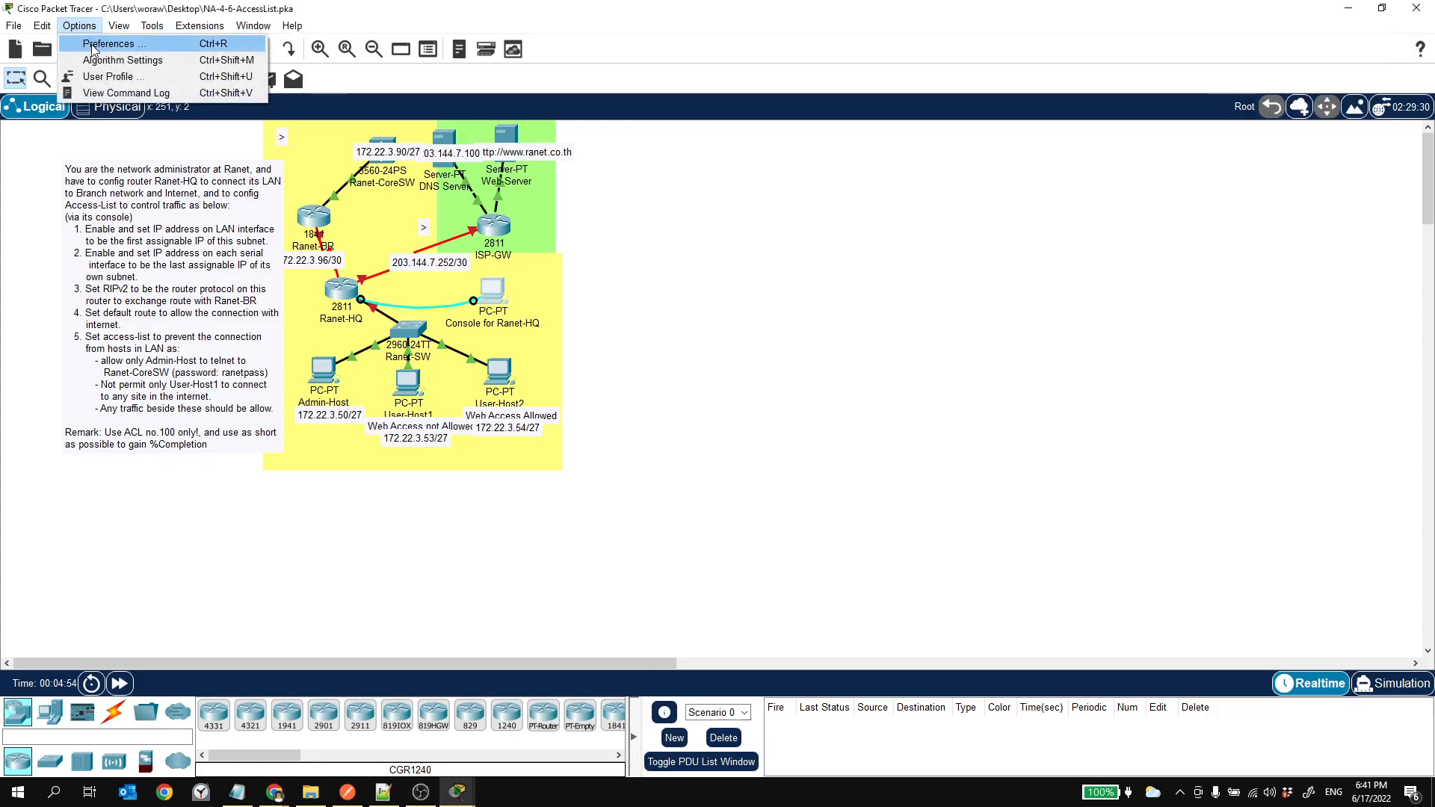
pyautogui.click(91, 46)
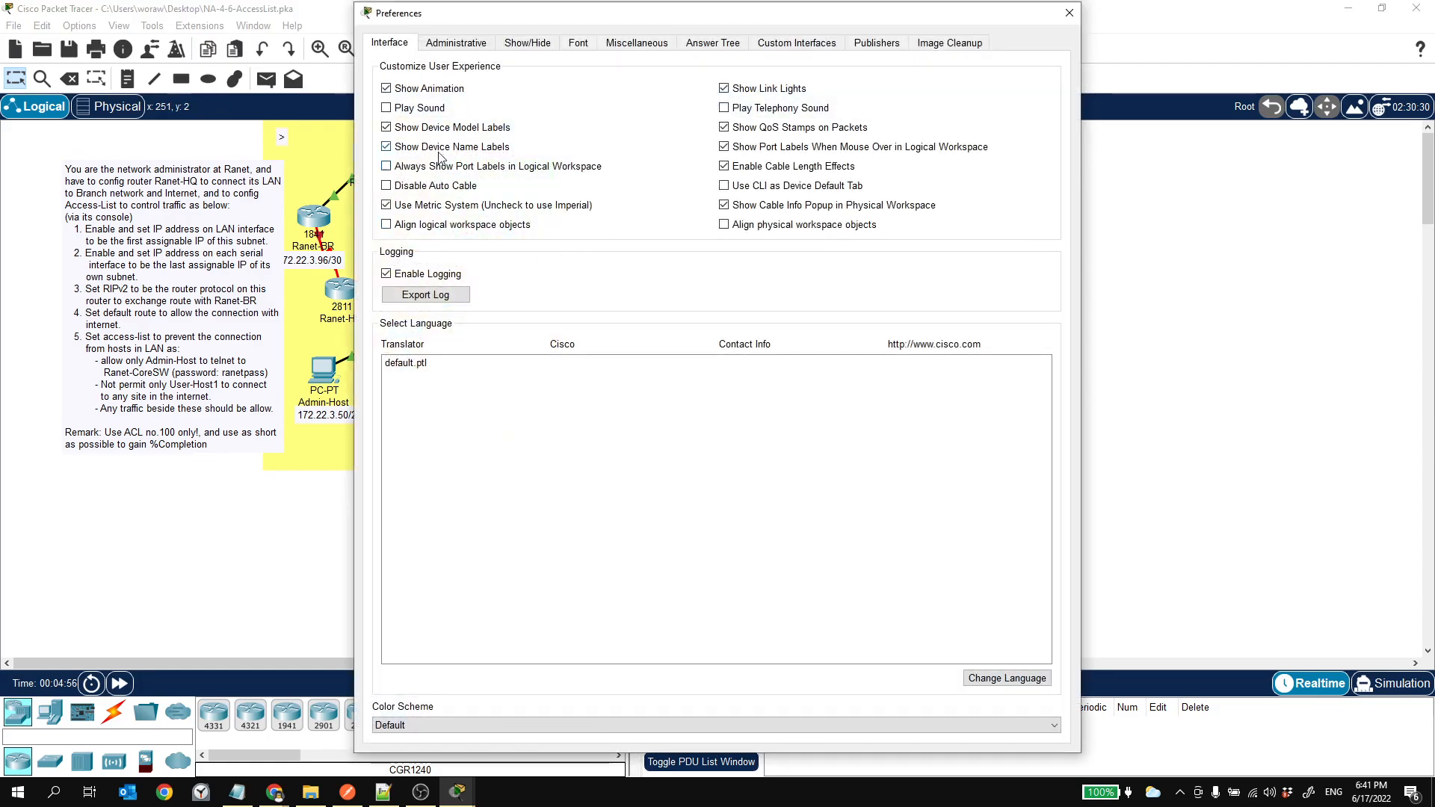
pyautogui.click(387, 167)
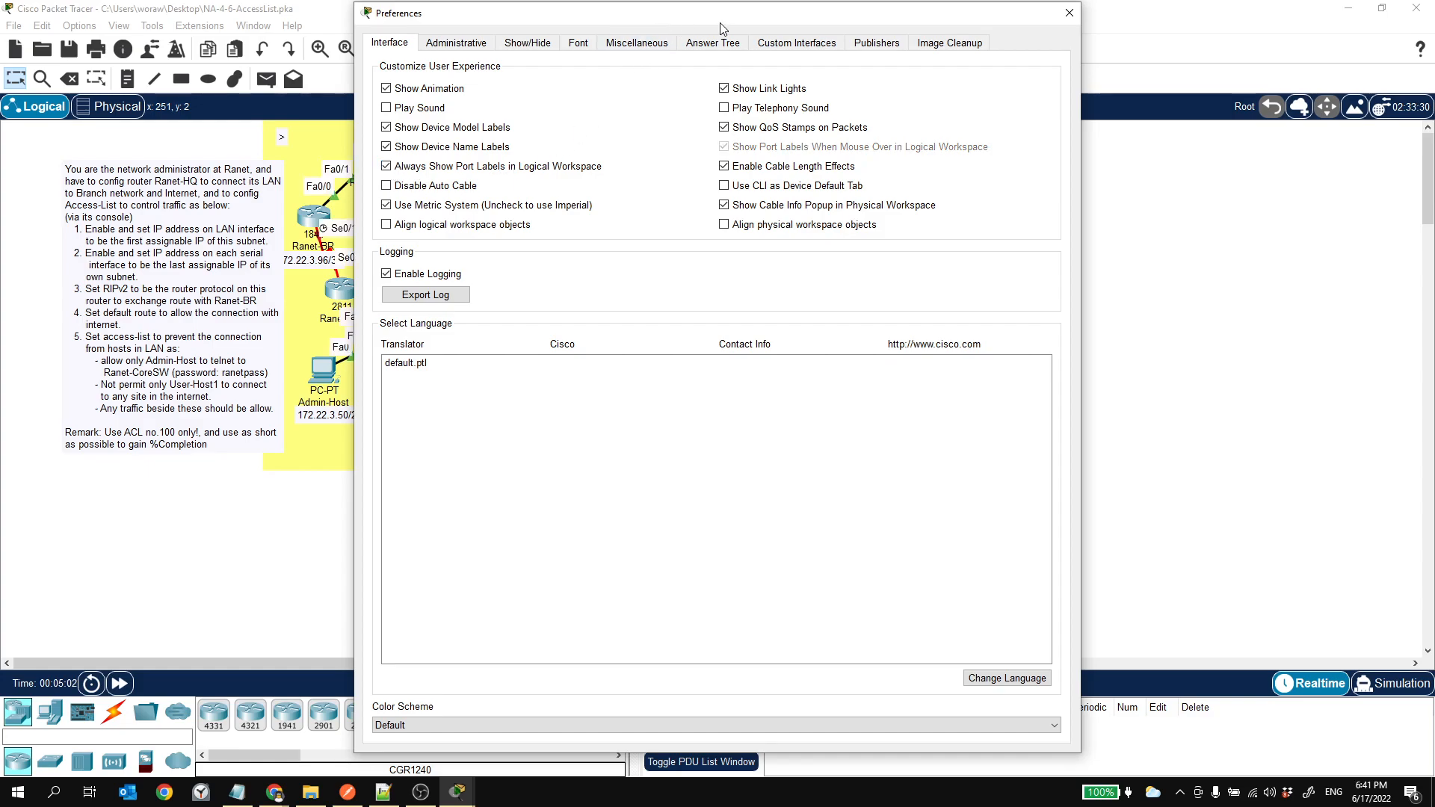
pyautogui.moveTo(740, 17); pyautogui.dragTo(651, 41)
pyautogui.click(979, 38)
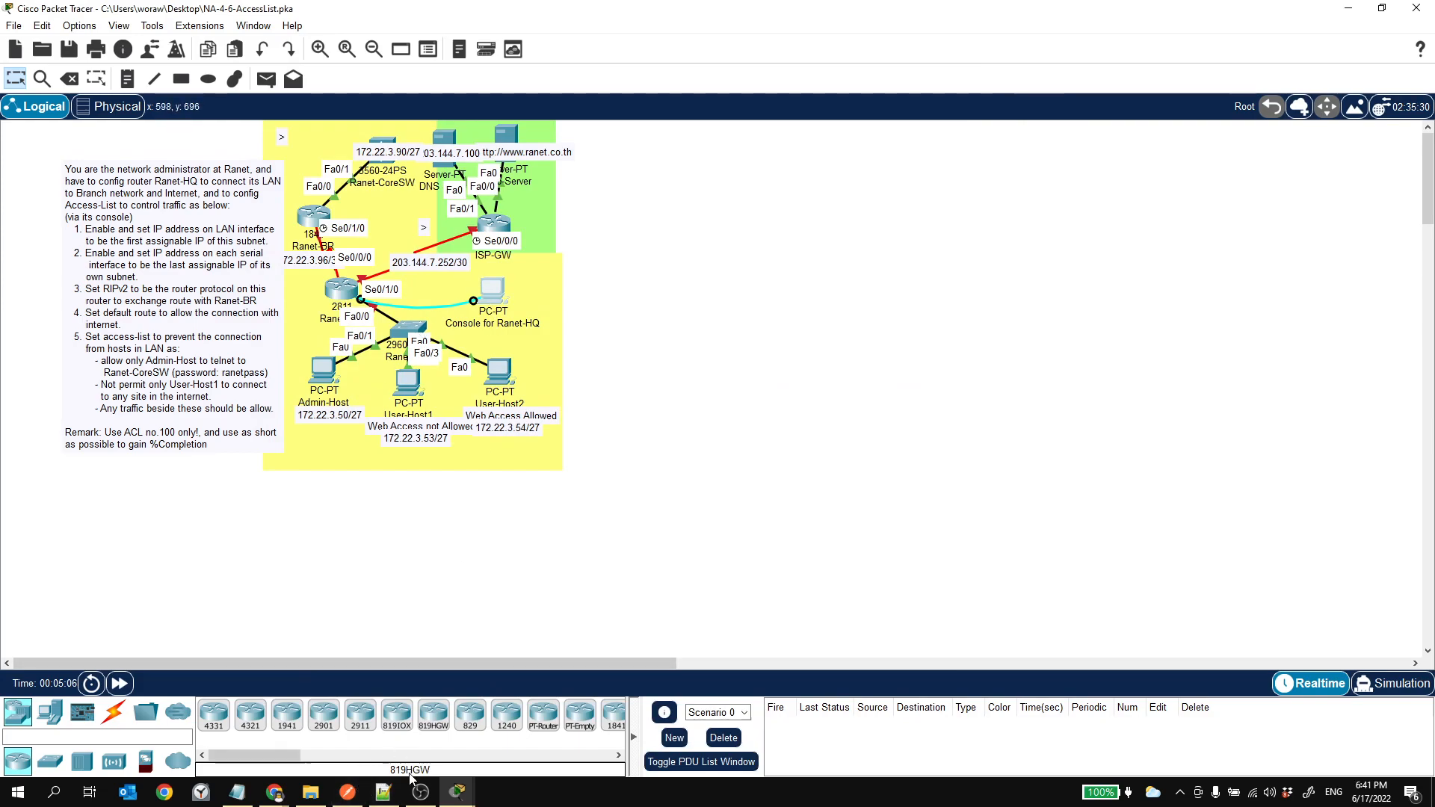
# Step: Reopen the terminal session on the Console for Ranet-HQ PC with default port settings and enlarge its window
pyautogui.moveTo(458, 791)
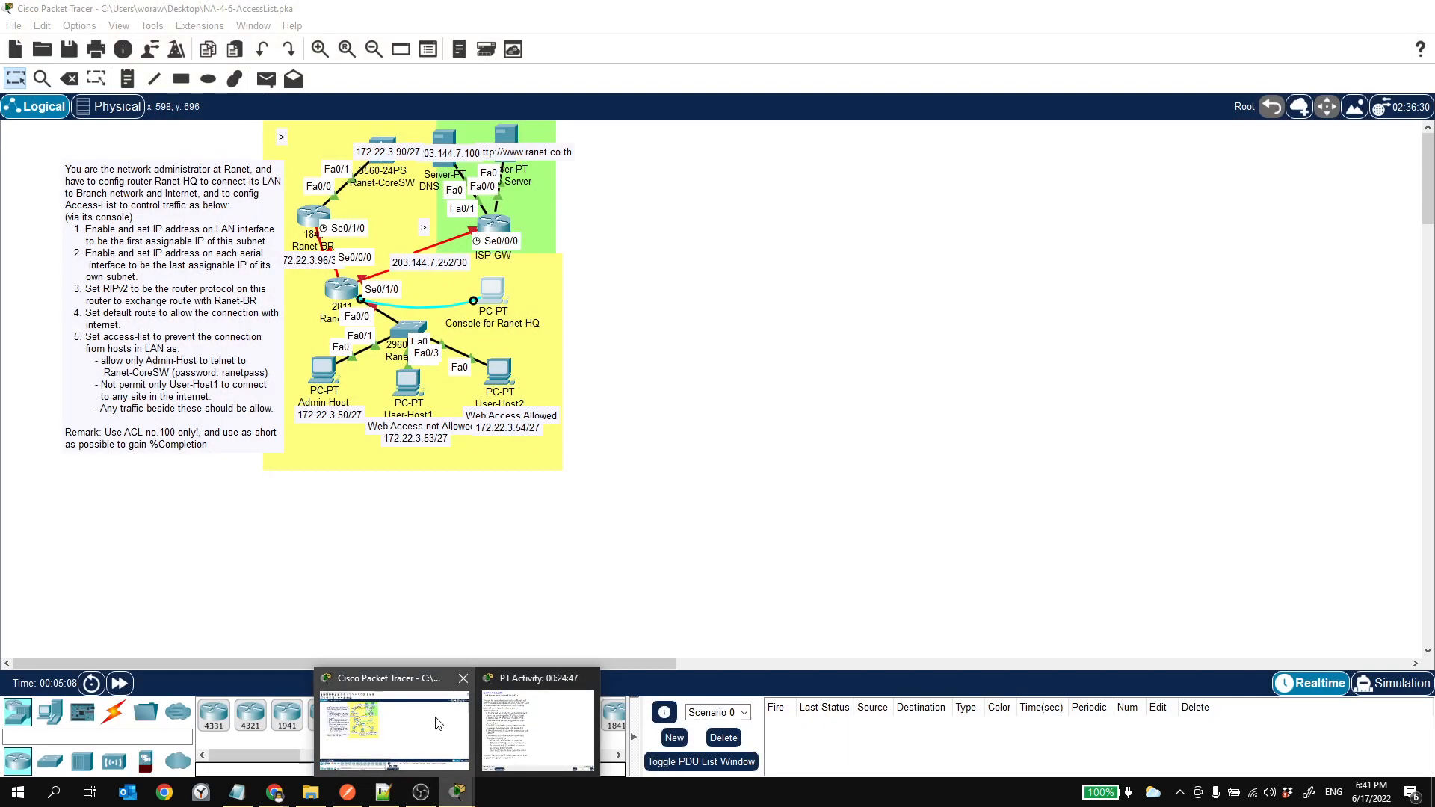
pyautogui.click(493, 293)
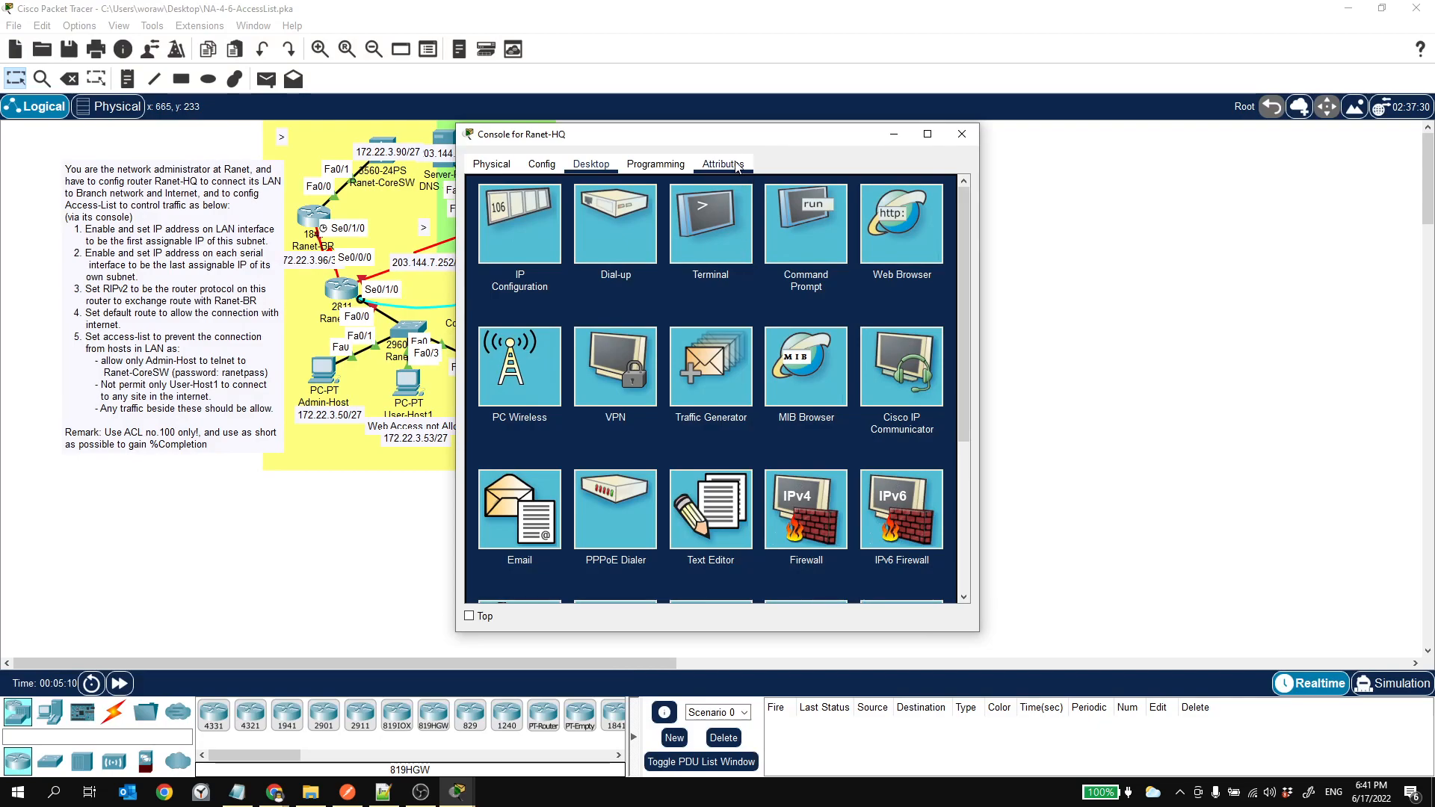
pyautogui.click(862, 219)
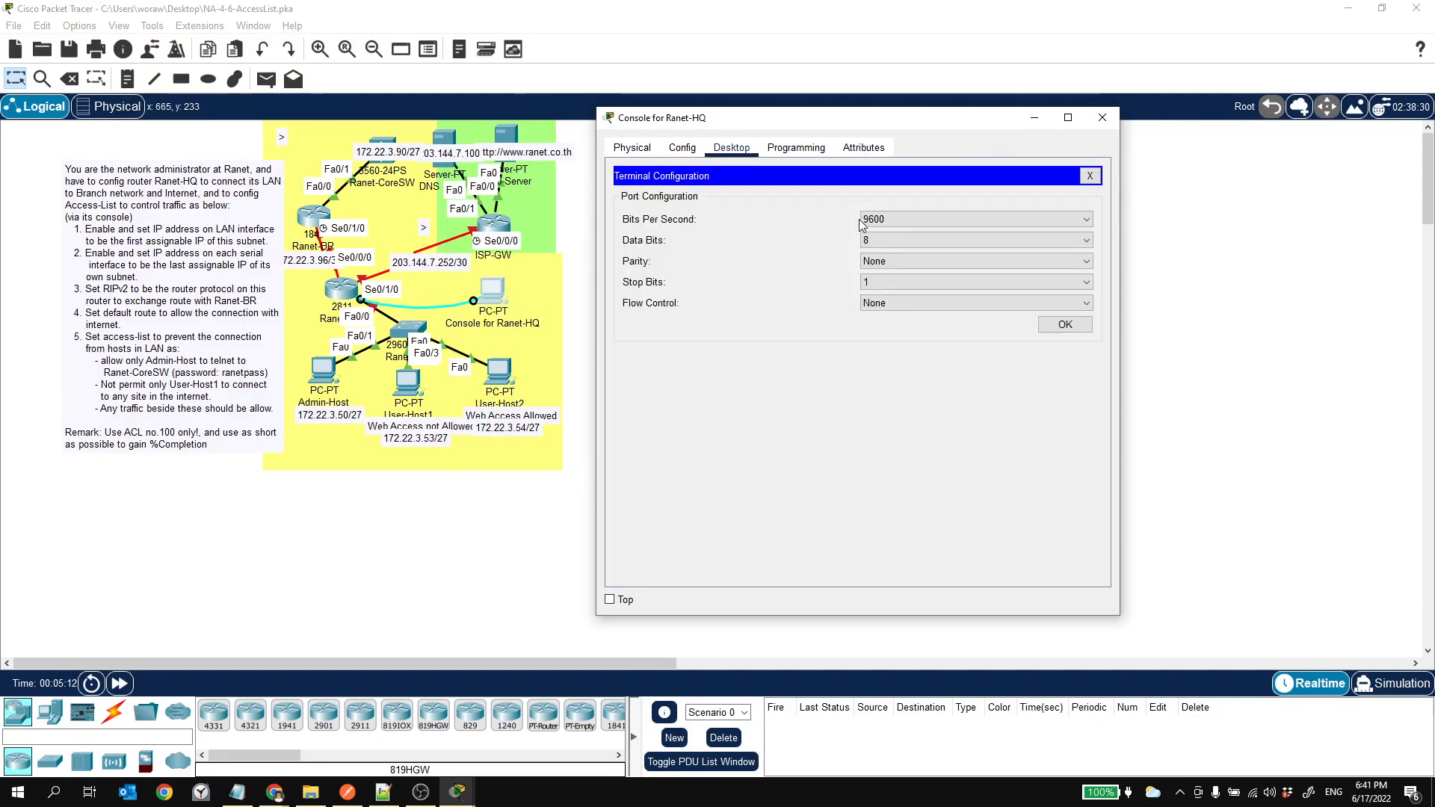
pyautogui.click(1062, 326)
pyautogui.moveTo(903, 124); pyautogui.dragTo(868, 70)
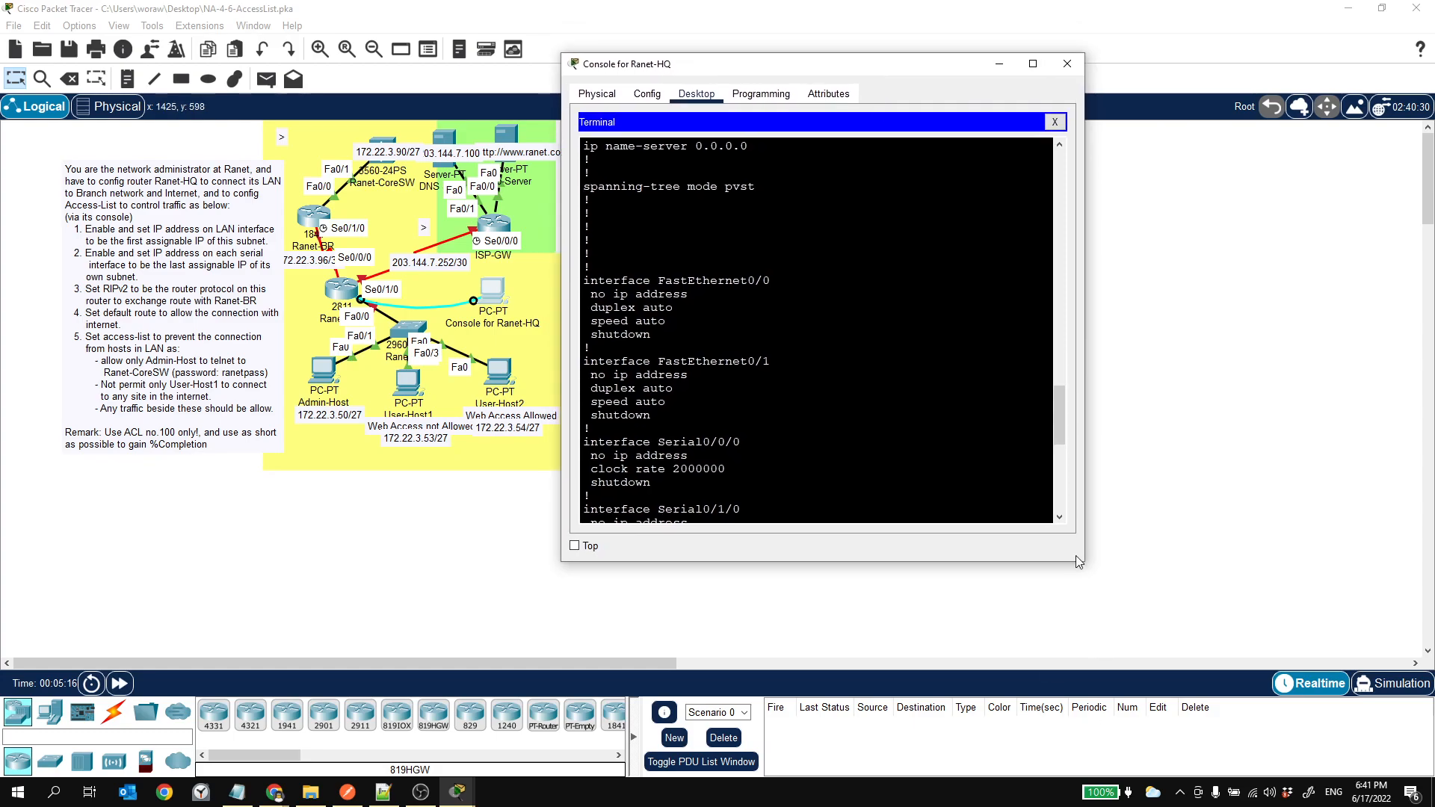
pyautogui.moveTo(1082, 559); pyautogui.dragTo(1342, 707)
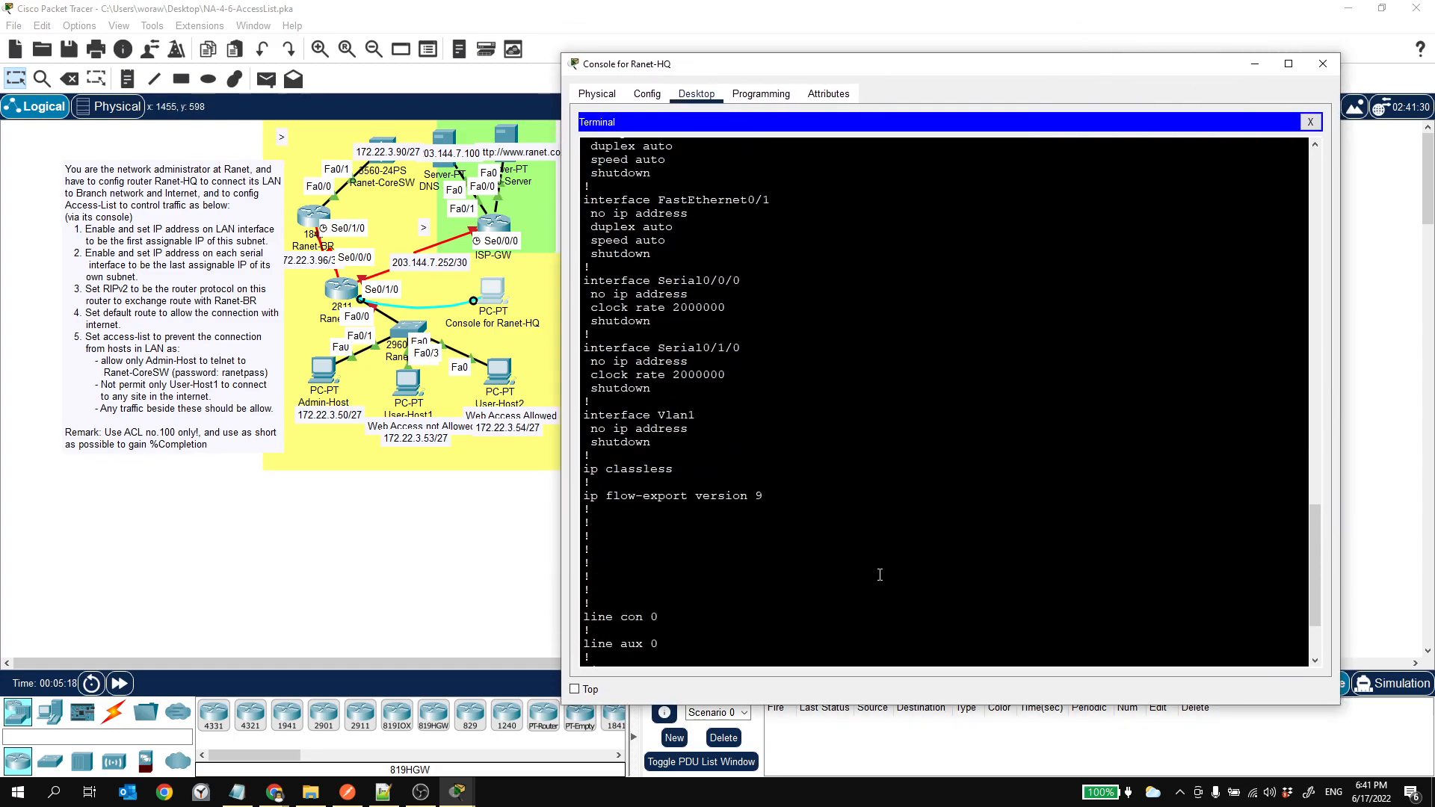
pyautogui.press('Return')
pyautogui.press('Return')
pyautogui.press('Return')
pyautogui.press('Return')
# Step: Enter global configuration mode and open interface serial 0/0/0 for configuration
pyautogui.write('config t')
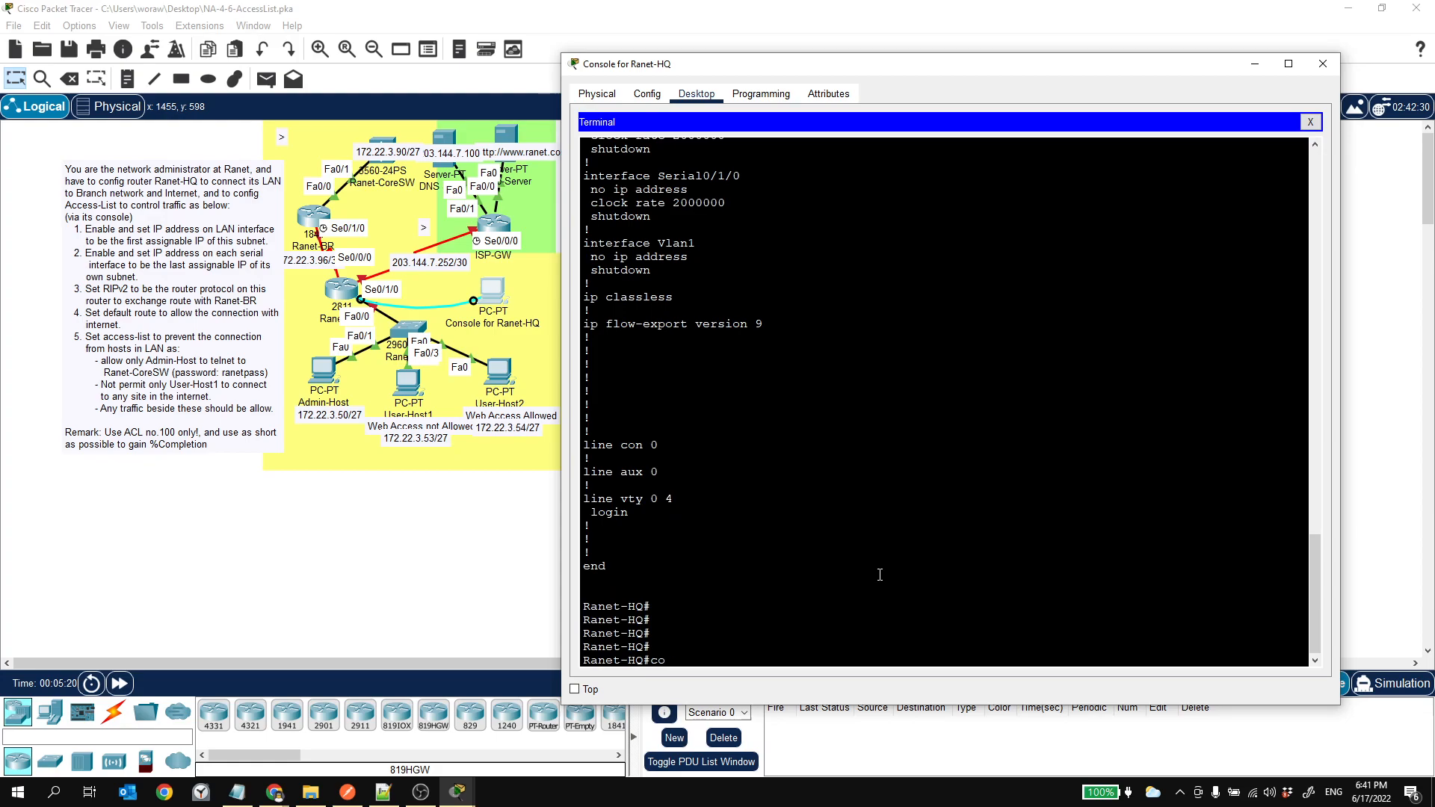
pyautogui.press('Return')
pyautogui.press('Return')
pyautogui.press('Return')
pyautogui.press('Return')
pyautogui.write('int')
pyautogui.press('Tab')
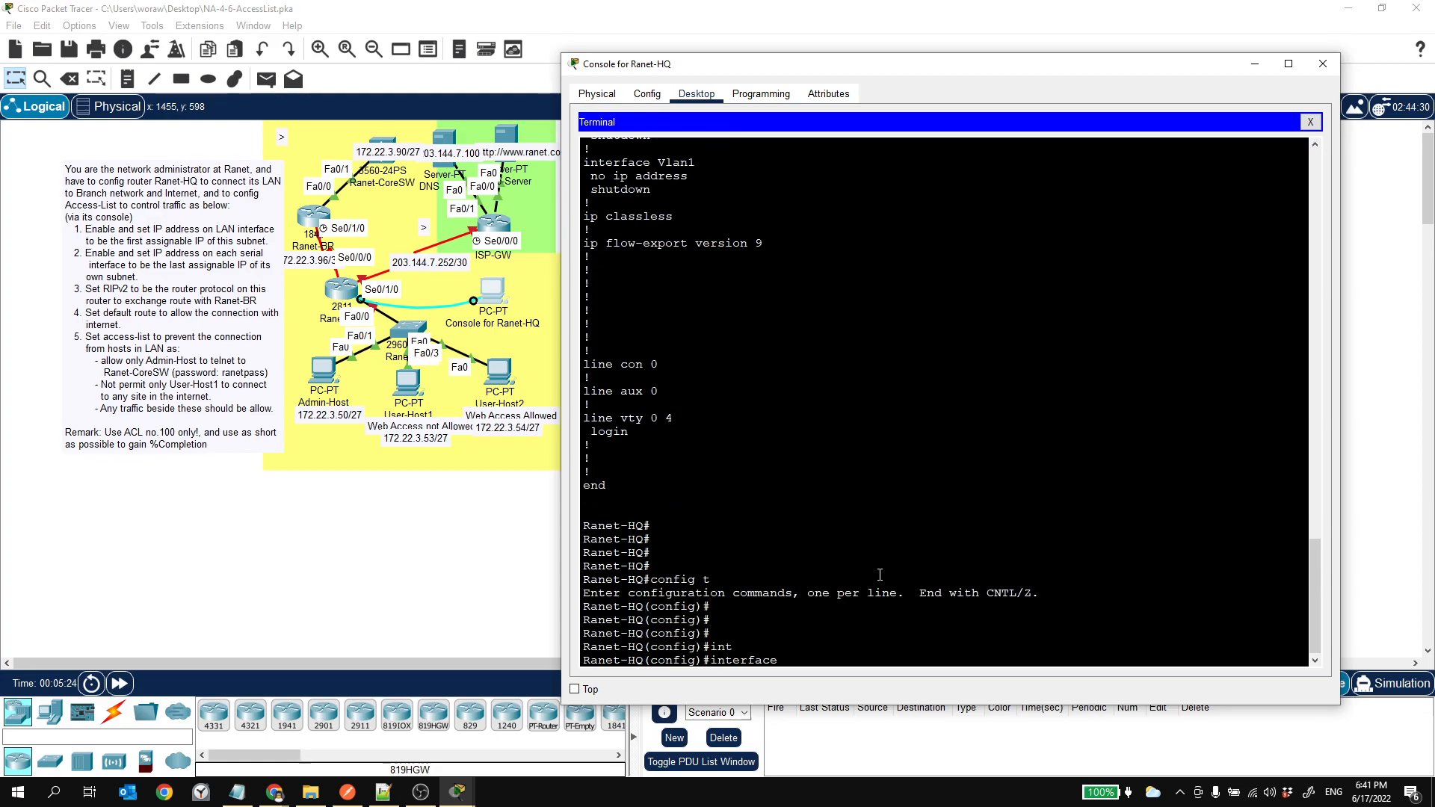
pyautogui.write('se')
pyautogui.press('Tab')
pyautogui.write('0/0/')
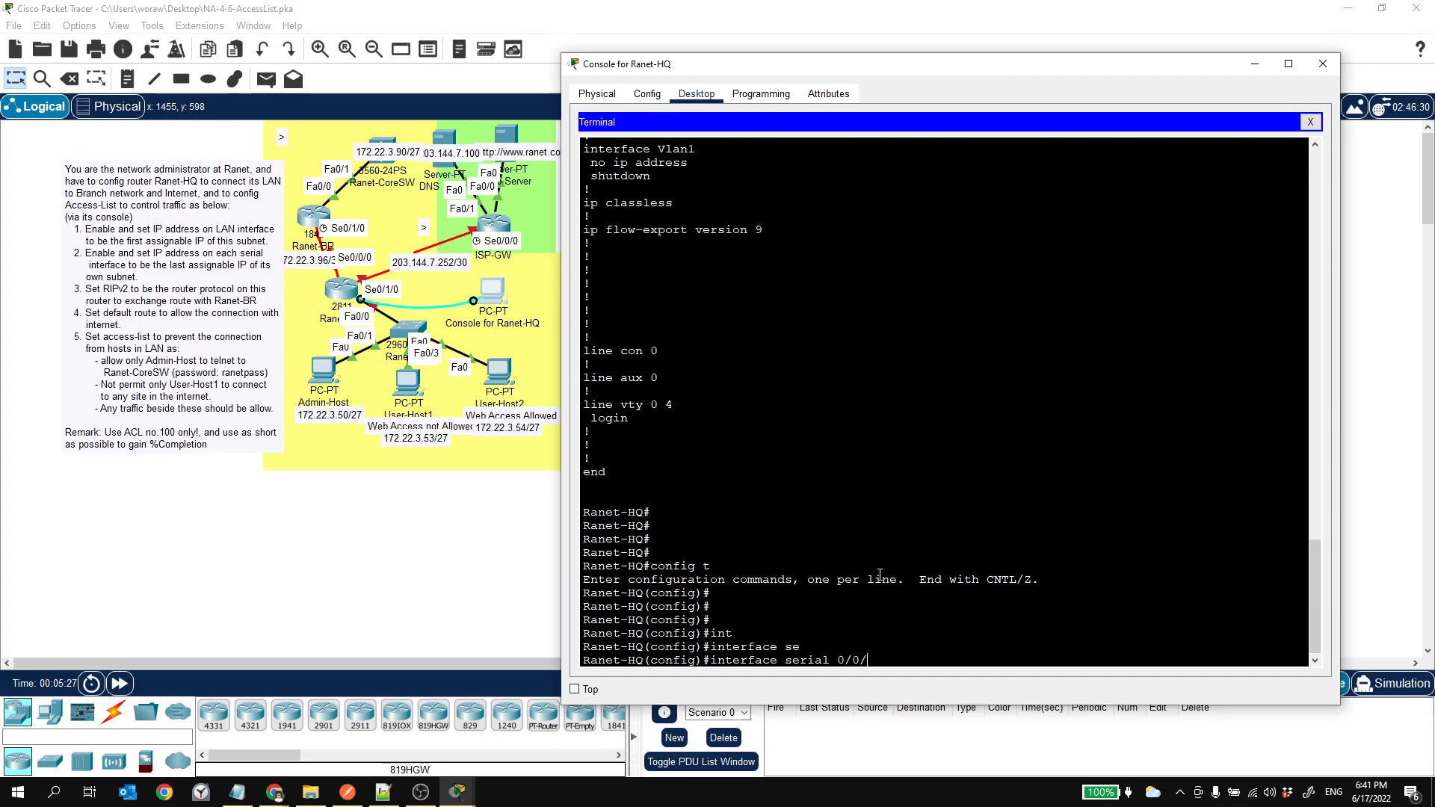
pyautogui.write('0')
pyautogui.press('Return')
pyautogui.press('Return')
pyautogui.press('Return')
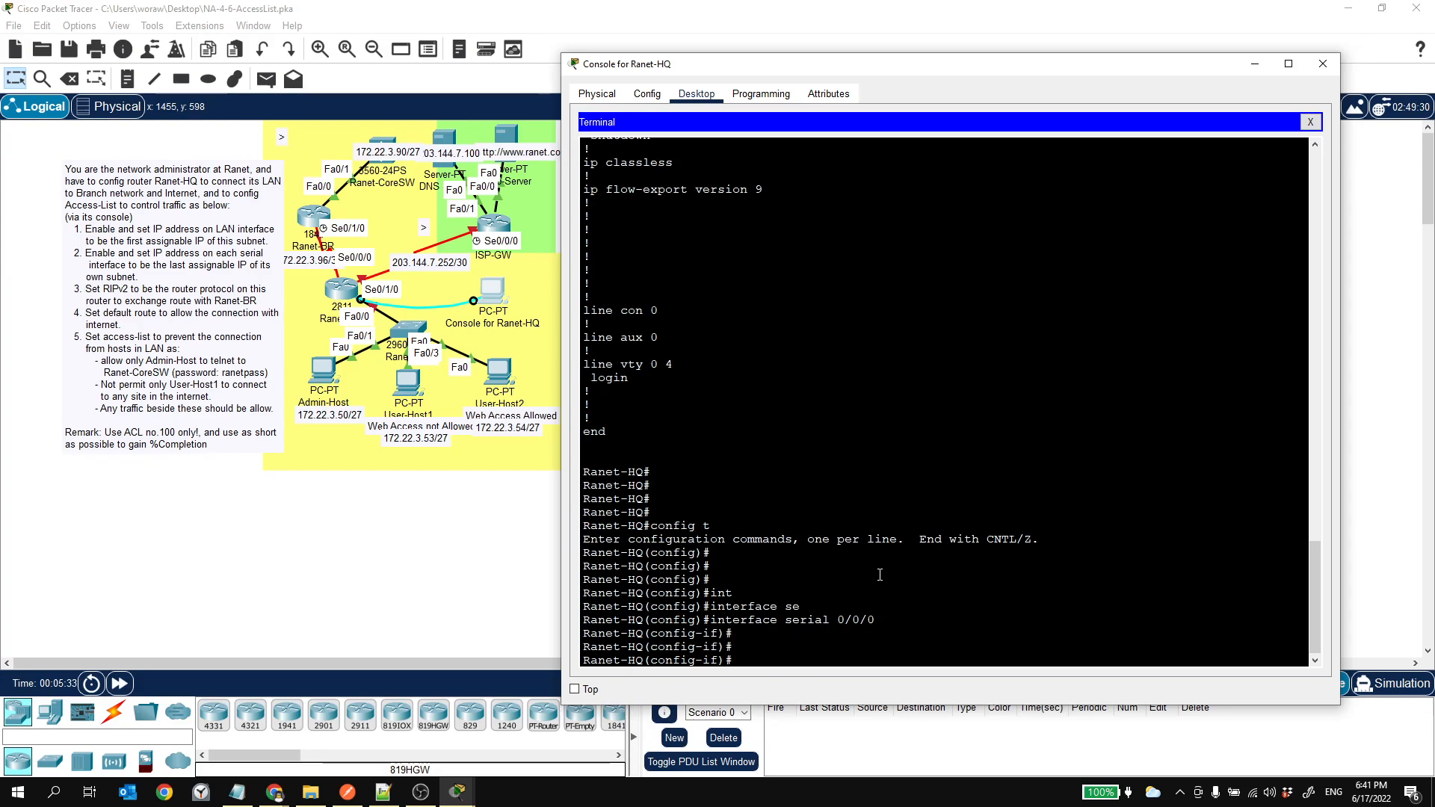
# Step: Examine the subnet label on the serial link between Ranet-BR and Ranet-HQ and return to the router's terminal
pyautogui.click(222, 260)
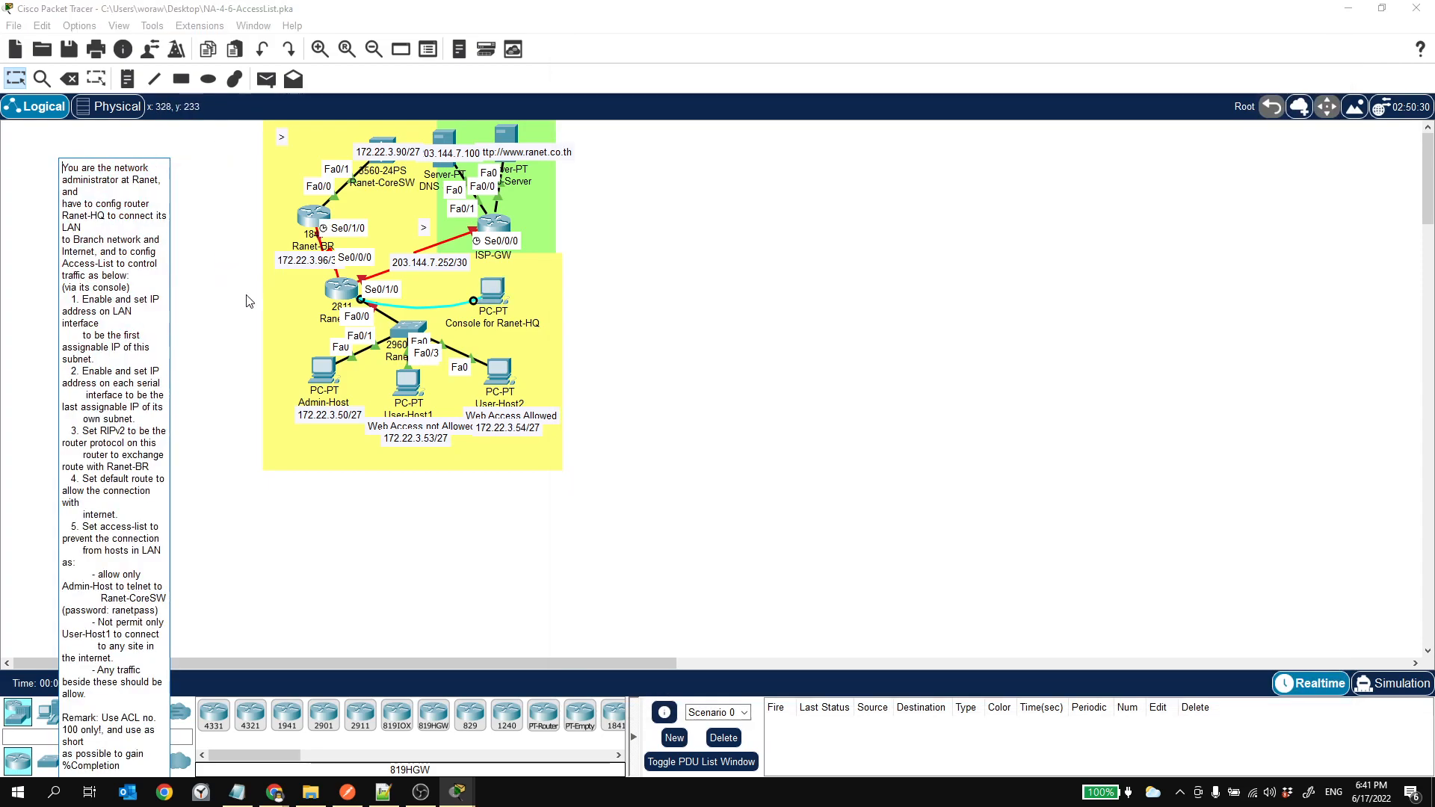
pyautogui.click(304, 263)
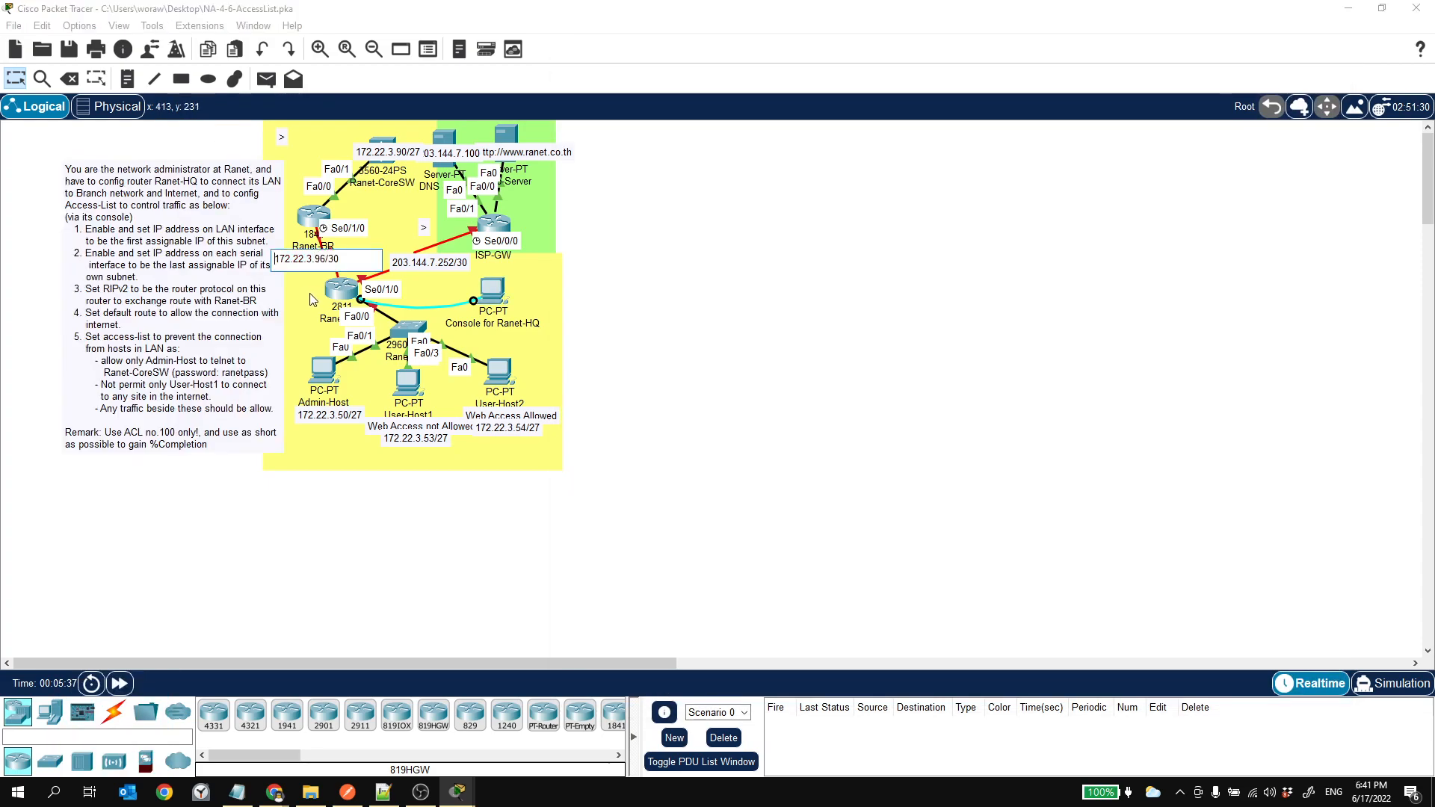
pyautogui.moveTo(458, 790)
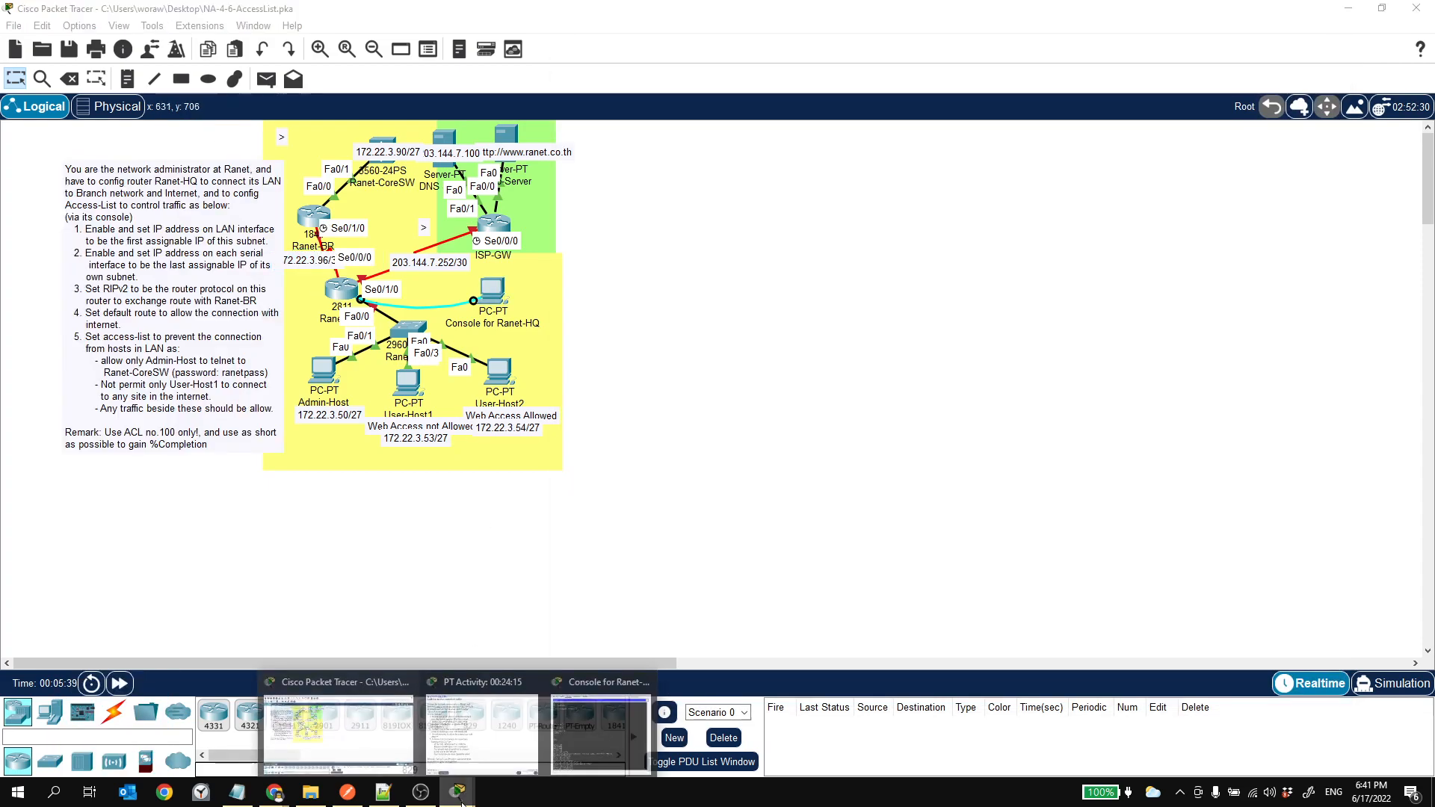
pyautogui.click(557, 748)
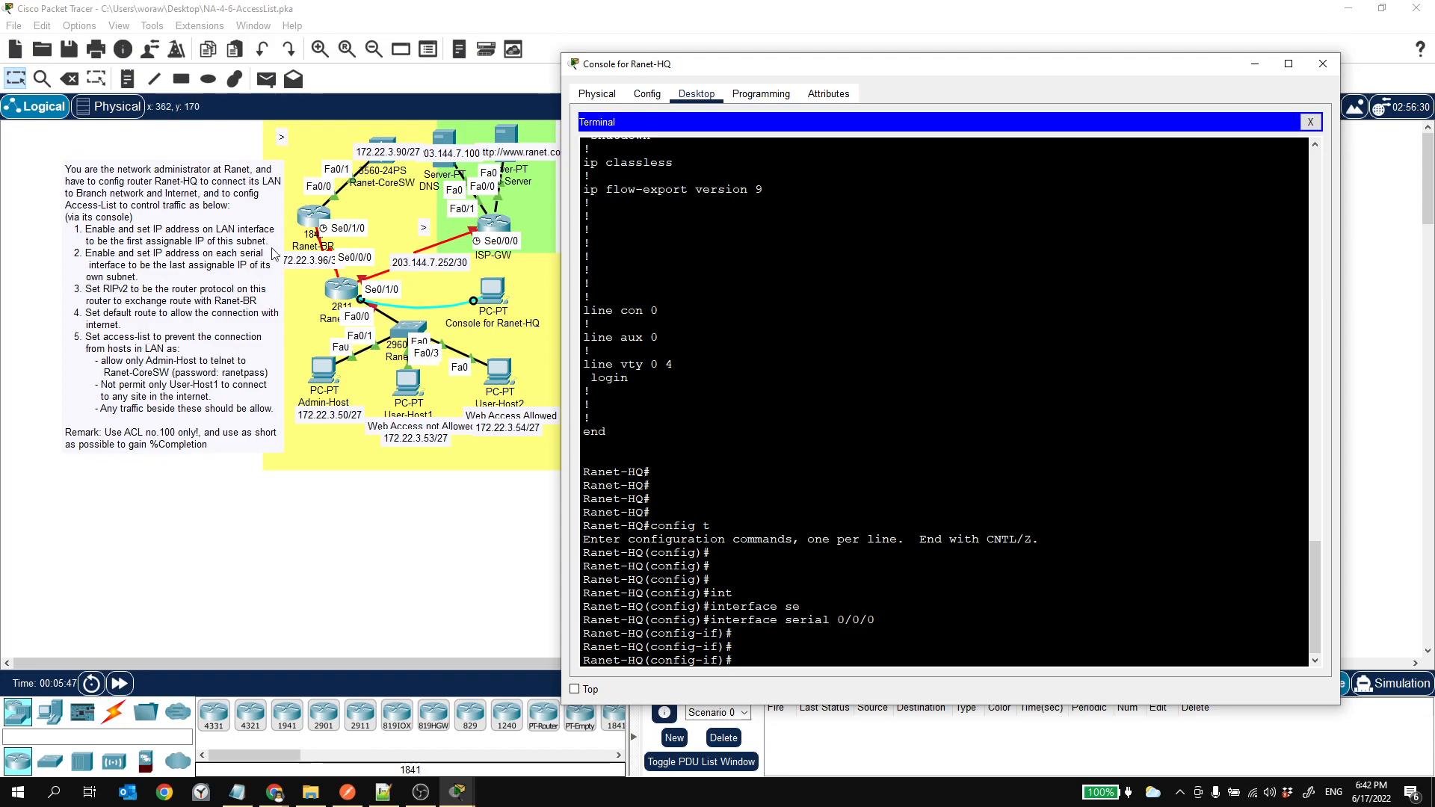
pyautogui.doubleClick(328, 262)
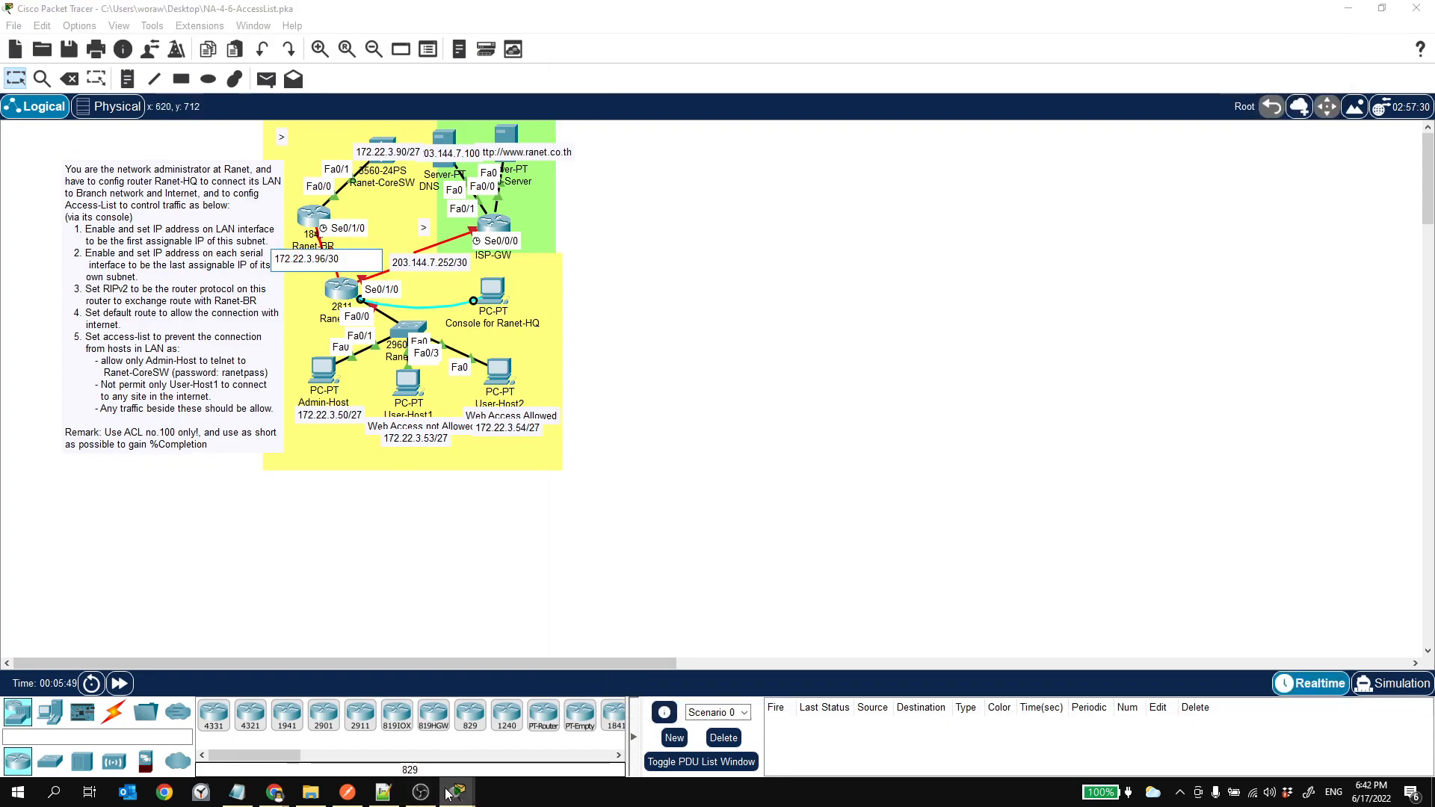
pyautogui.moveTo(458, 798)
pyautogui.click(618, 730)
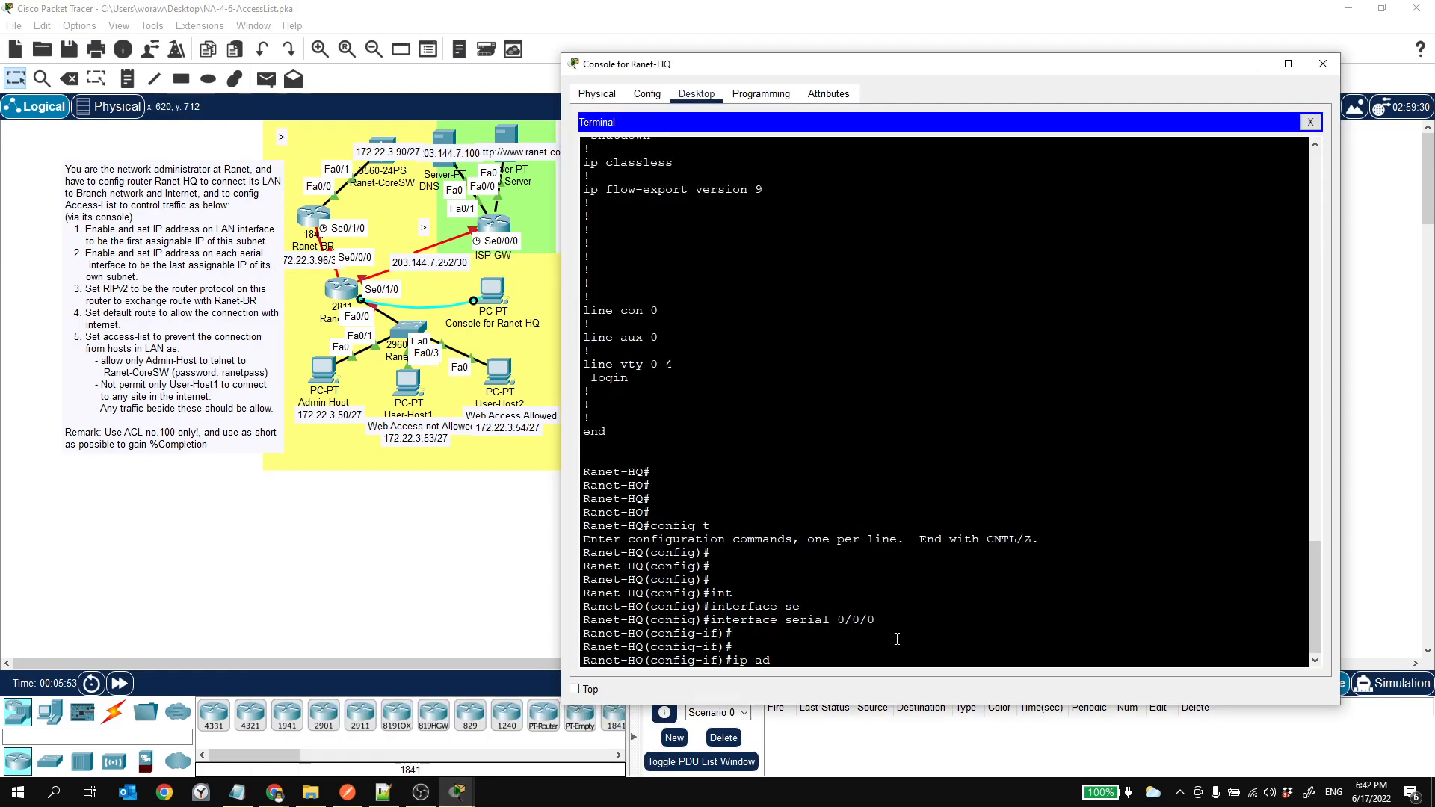
# Step: Assign IP address 172.22.3.98 with mask 255.255.255.252 to interface serial 0/0/0
pyautogui.write('d')
pyautogui.press('Tab')
pyautogui.write('172.2')
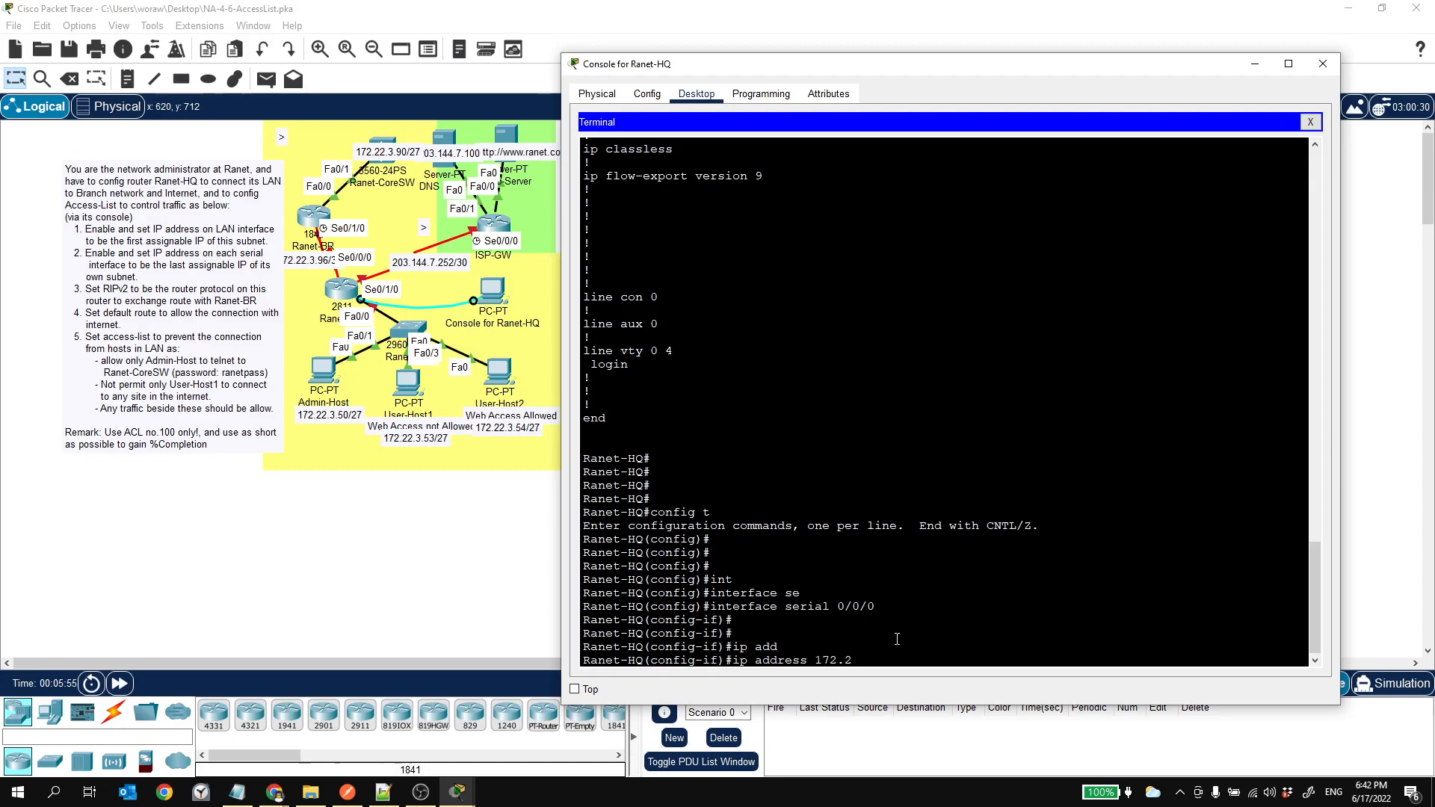
pyautogui.write('2.3.98 255.255.2')
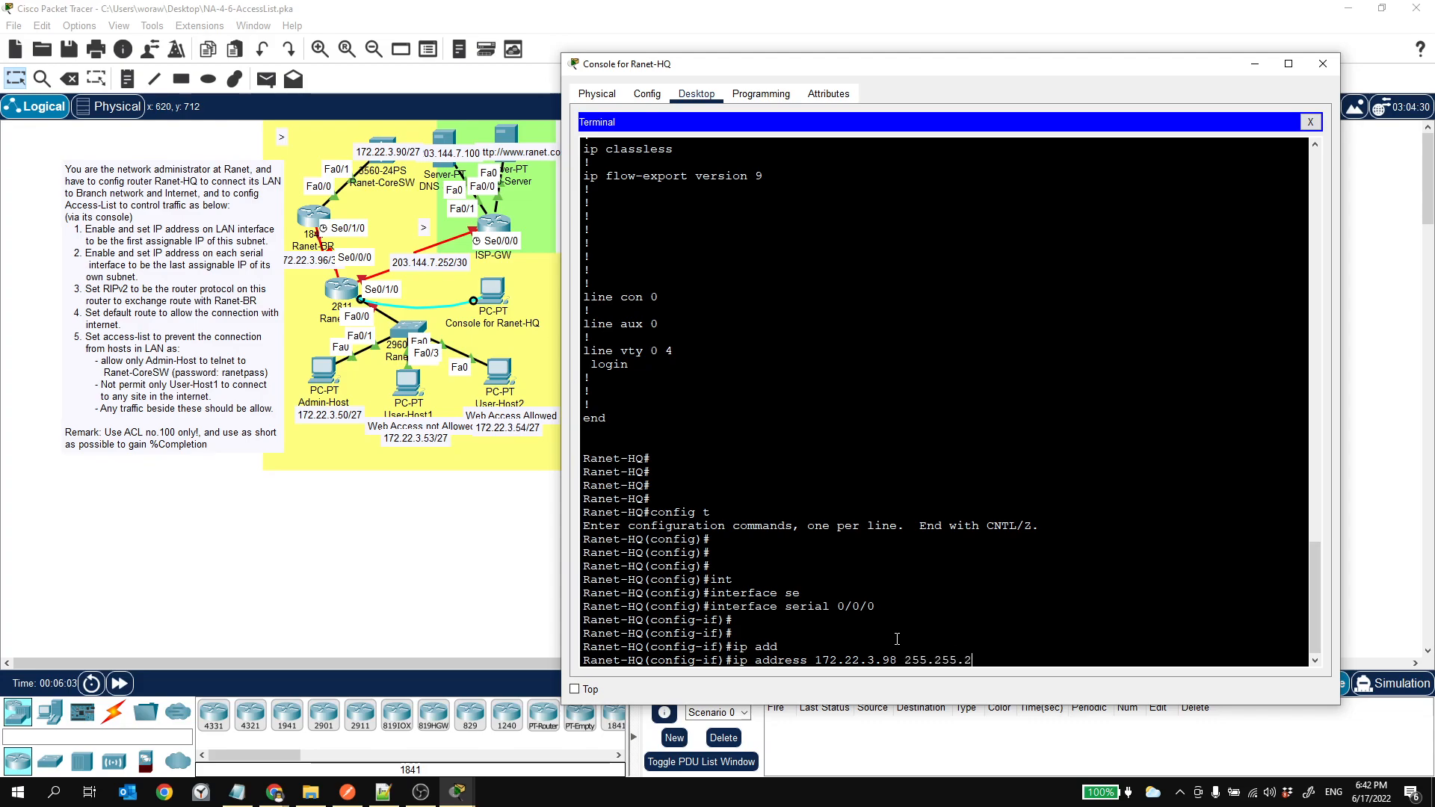
pyautogui.write('55.252')
pyautogui.press('Return')
pyautogui.press('Return')
pyautogui.press('Return')
# Step: Enable interface serial 0/0/0 with no shutdown and exit to global configuration mode
pyautogui.write('no shu')
pyautogui.press('Tab')
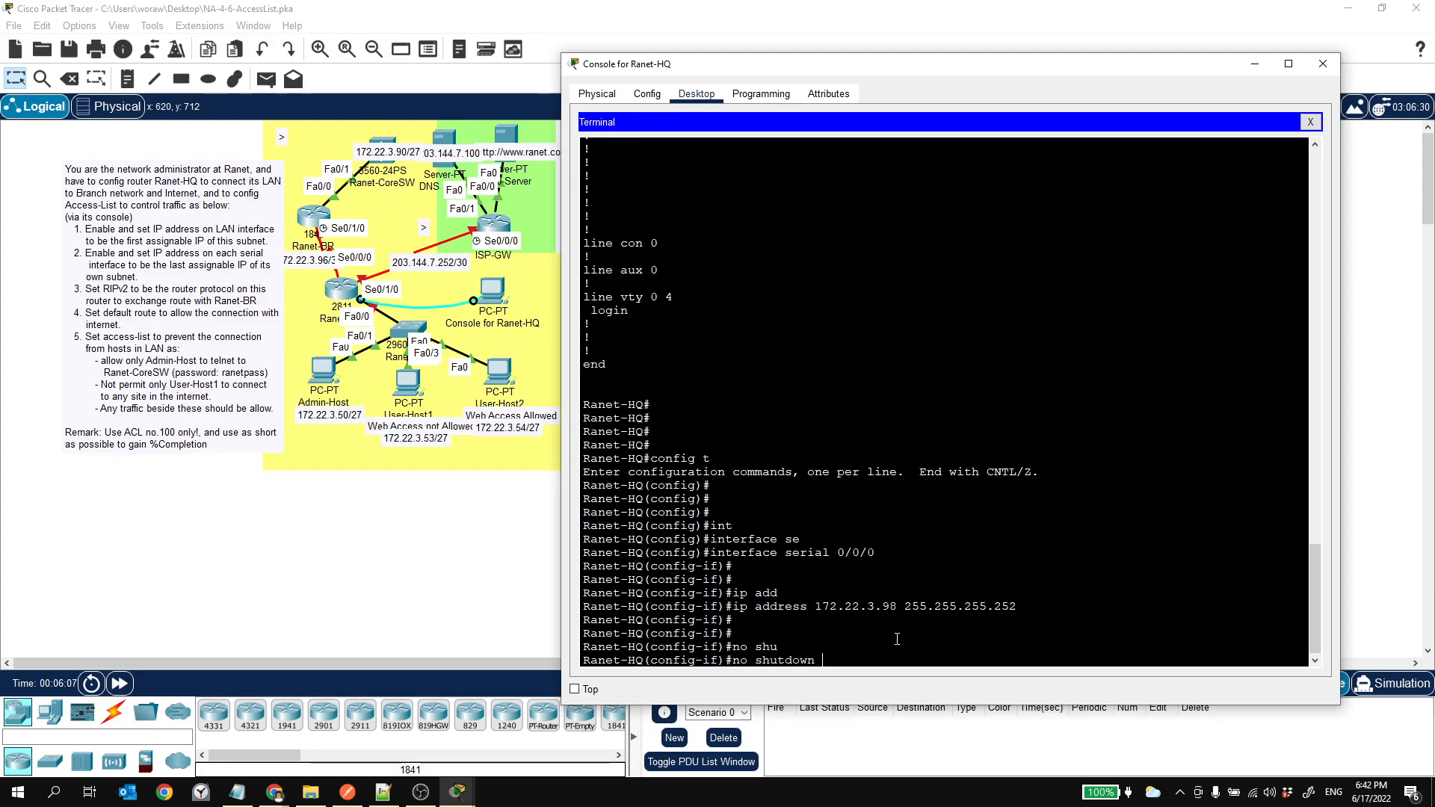
pyautogui.press('Return')
pyautogui.press('Return')
pyautogui.press('Return')
pyautogui.press('Return')
pyautogui.press('Return')
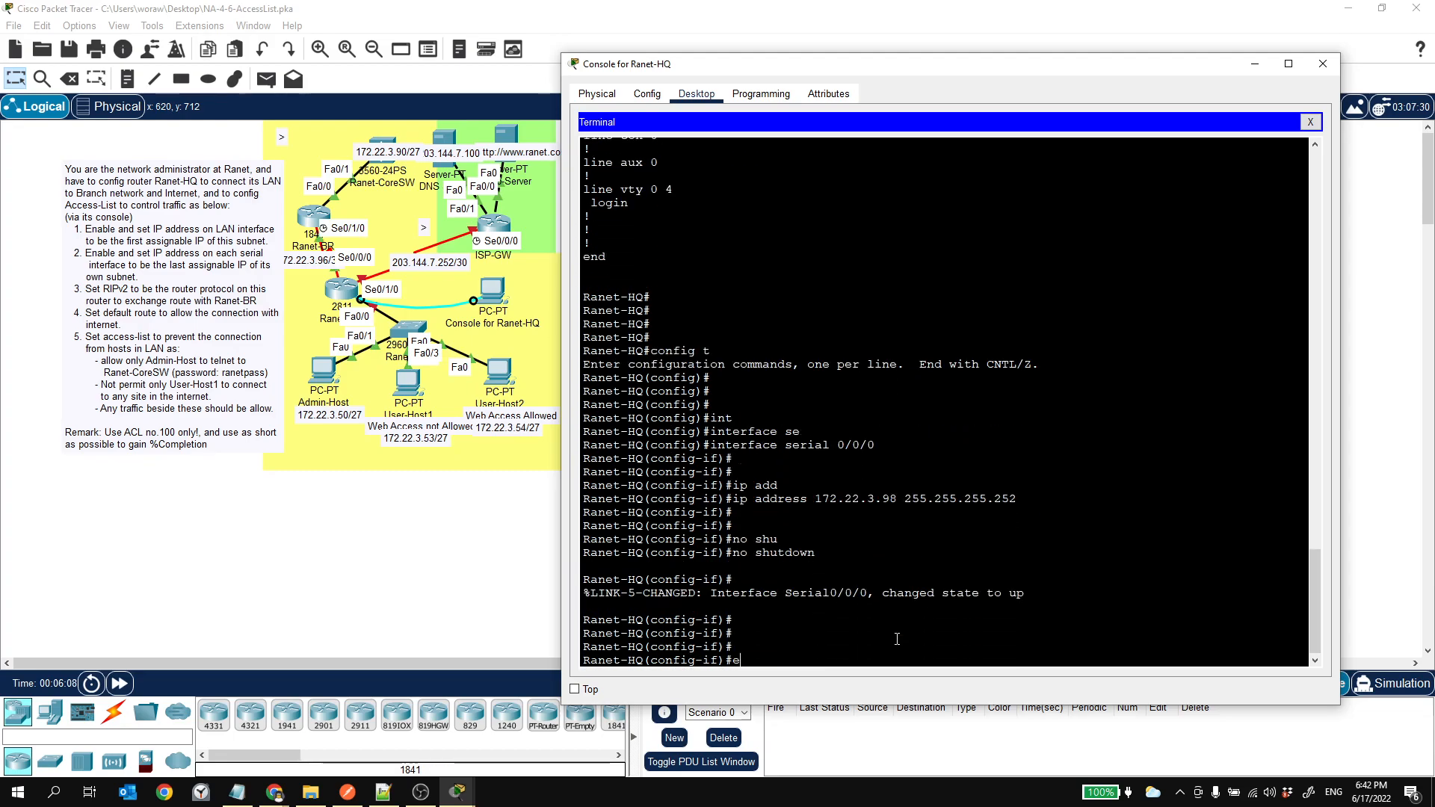
pyautogui.write('exit')
pyautogui.press('Return')
pyautogui.press('Return')
pyautogui.press('Return')
# Step: Open interface serial 0/1/0 for configuration
pyautogui.write('int')
pyautogui.press('Tab')
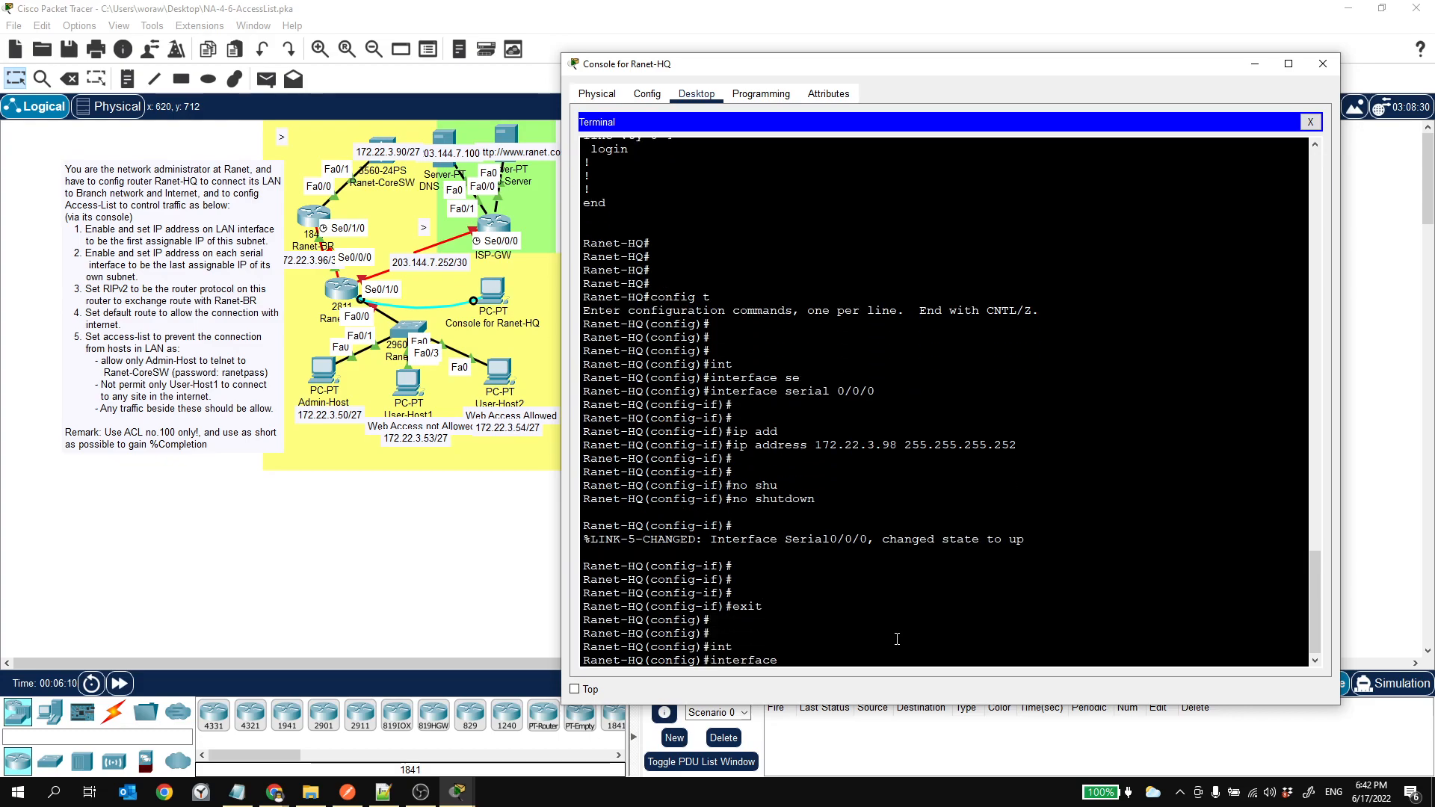
pyautogui.write('se')
pyautogui.press('Tab')
pyautogui.write('0/1/0')
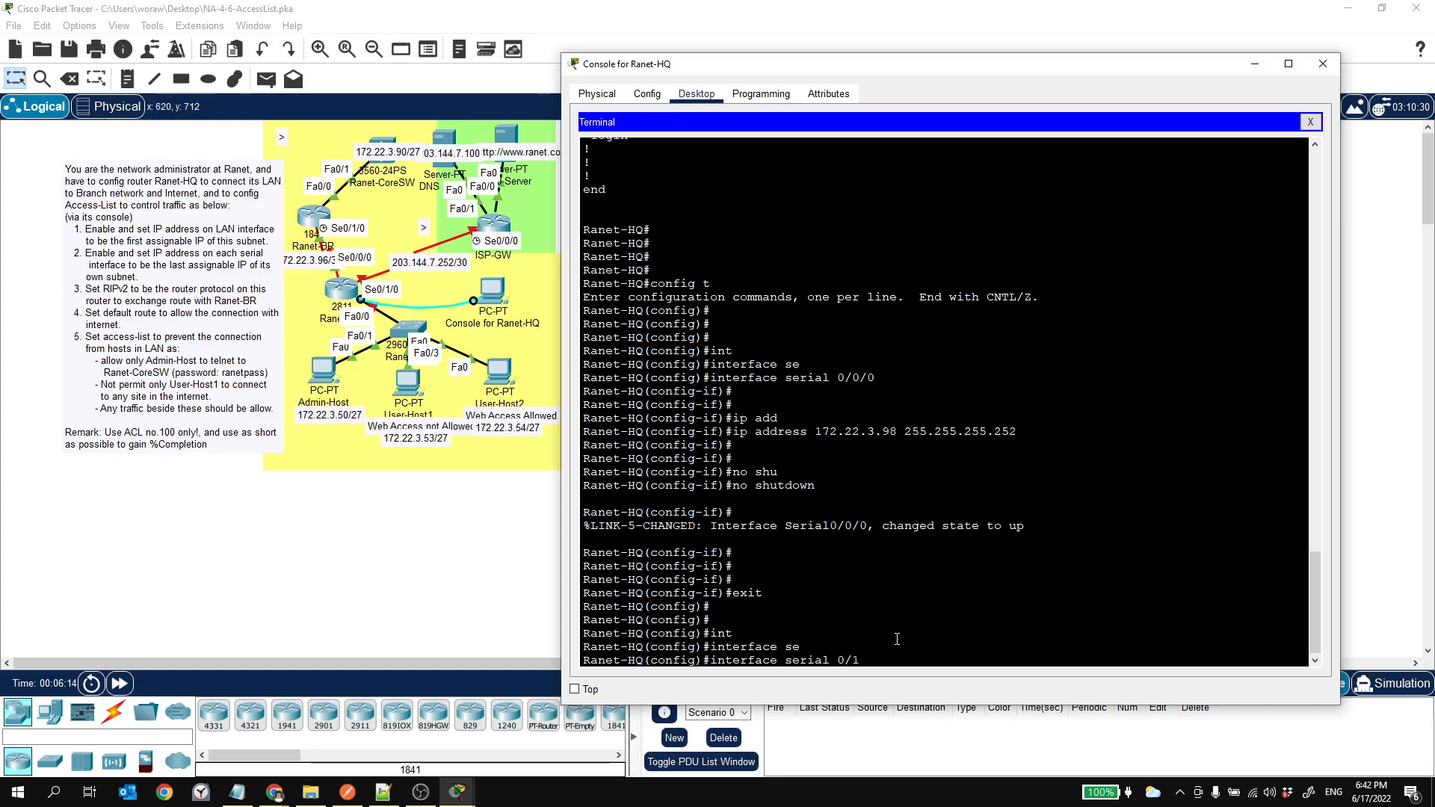
pyautogui.press('Return')
pyautogui.press('Return')
pyautogui.press('Return')
# Step: Enable interface serial 0/1/0 with no shutdown
pyautogui.write('no shu')
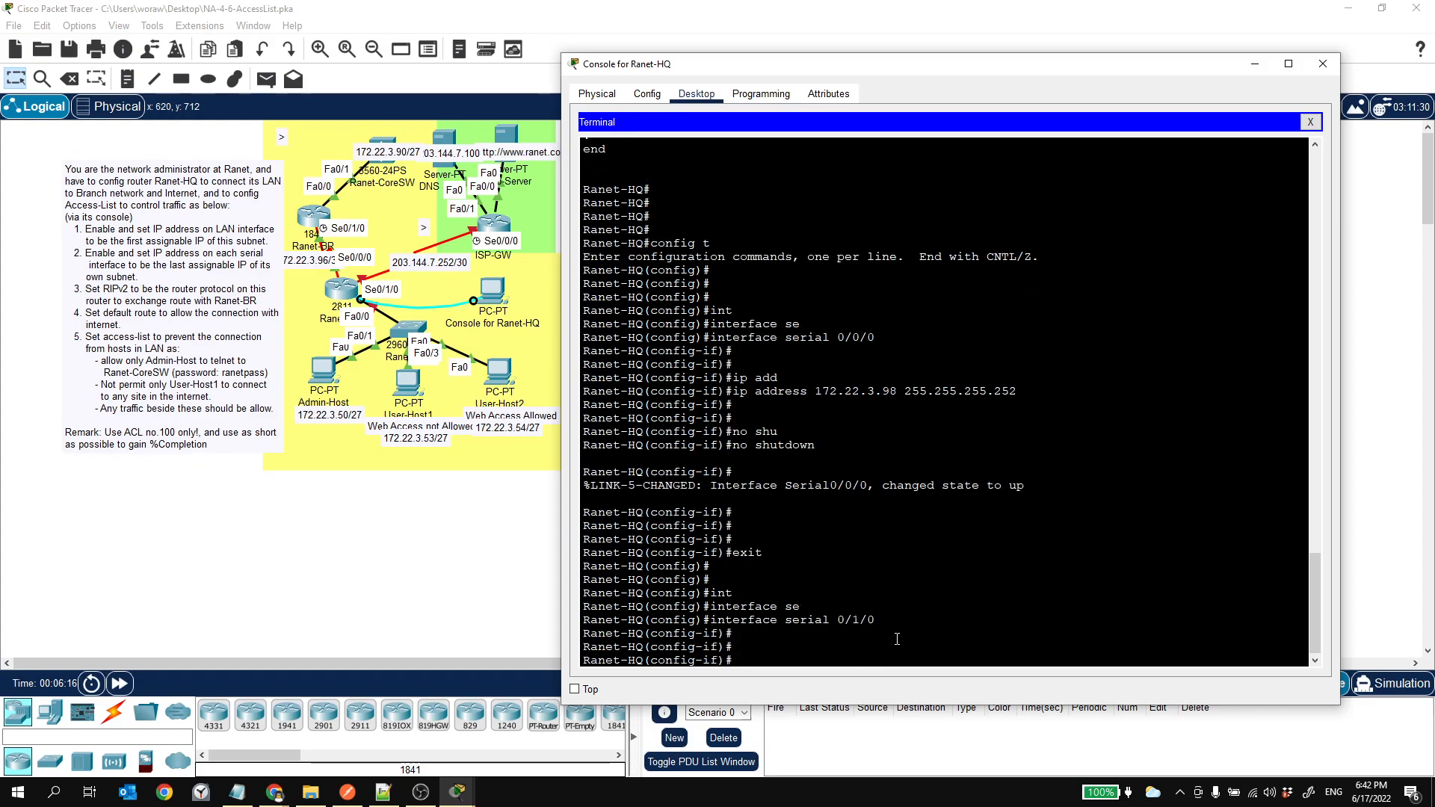
pyautogui.press('Tab')
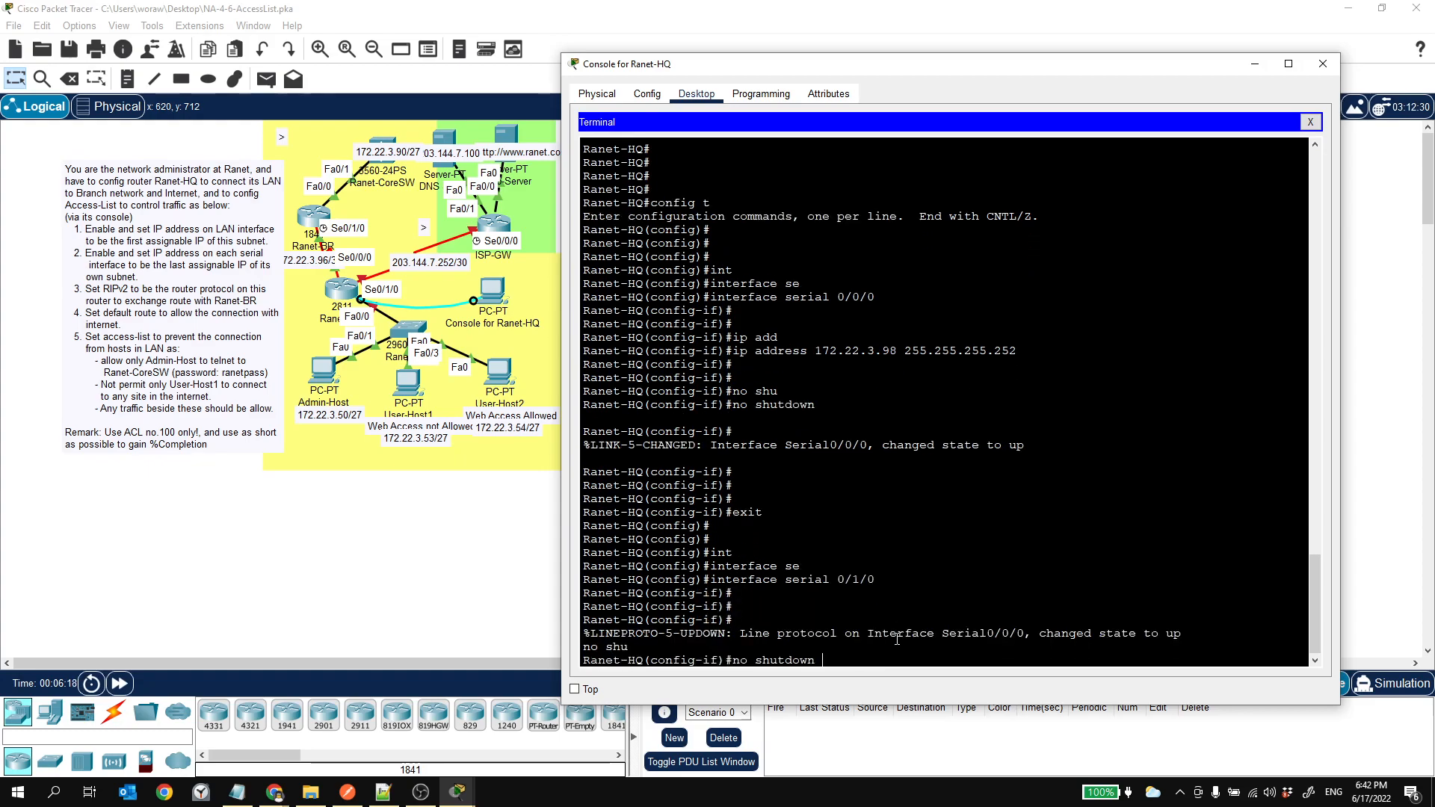
pyautogui.press('Return')
pyautogui.press('Return')
pyautogui.press('Return')
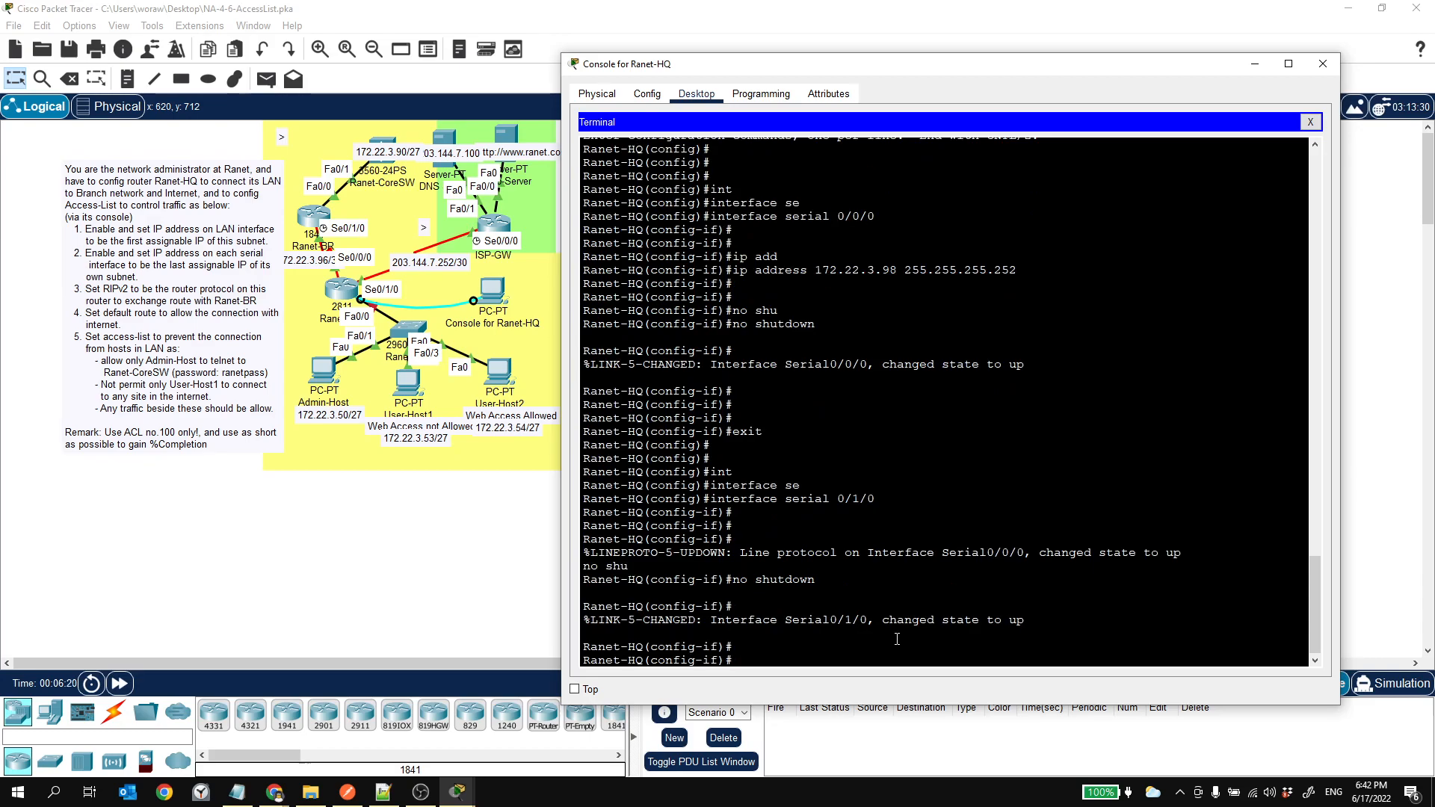
pyautogui.write('ip add')
pyautogui.press('Tab')
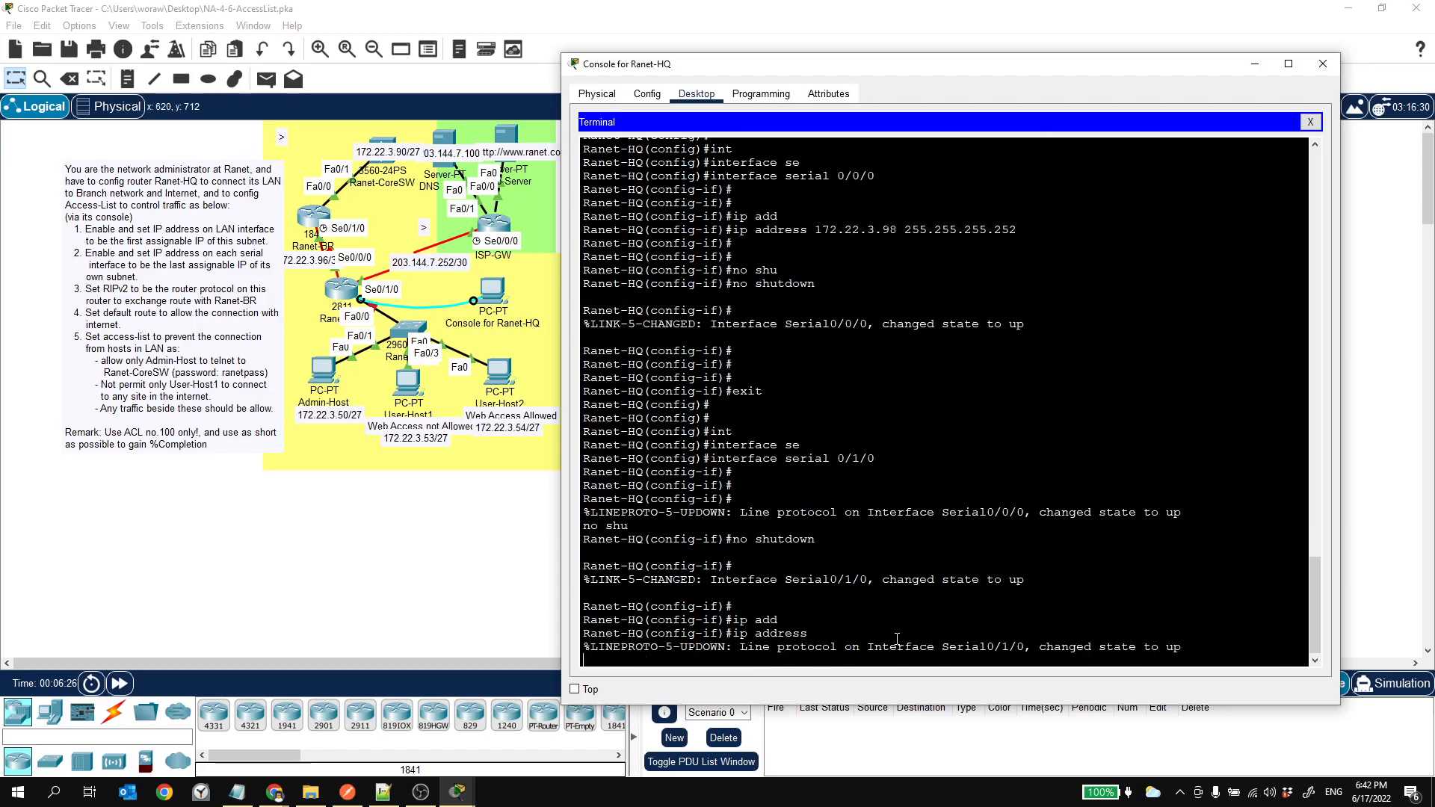
pyautogui.write('2')
pyautogui.press('BackSpace')
pyautogui.press('Return')
pyautogui.press('Return')
pyautogui.press('Return')
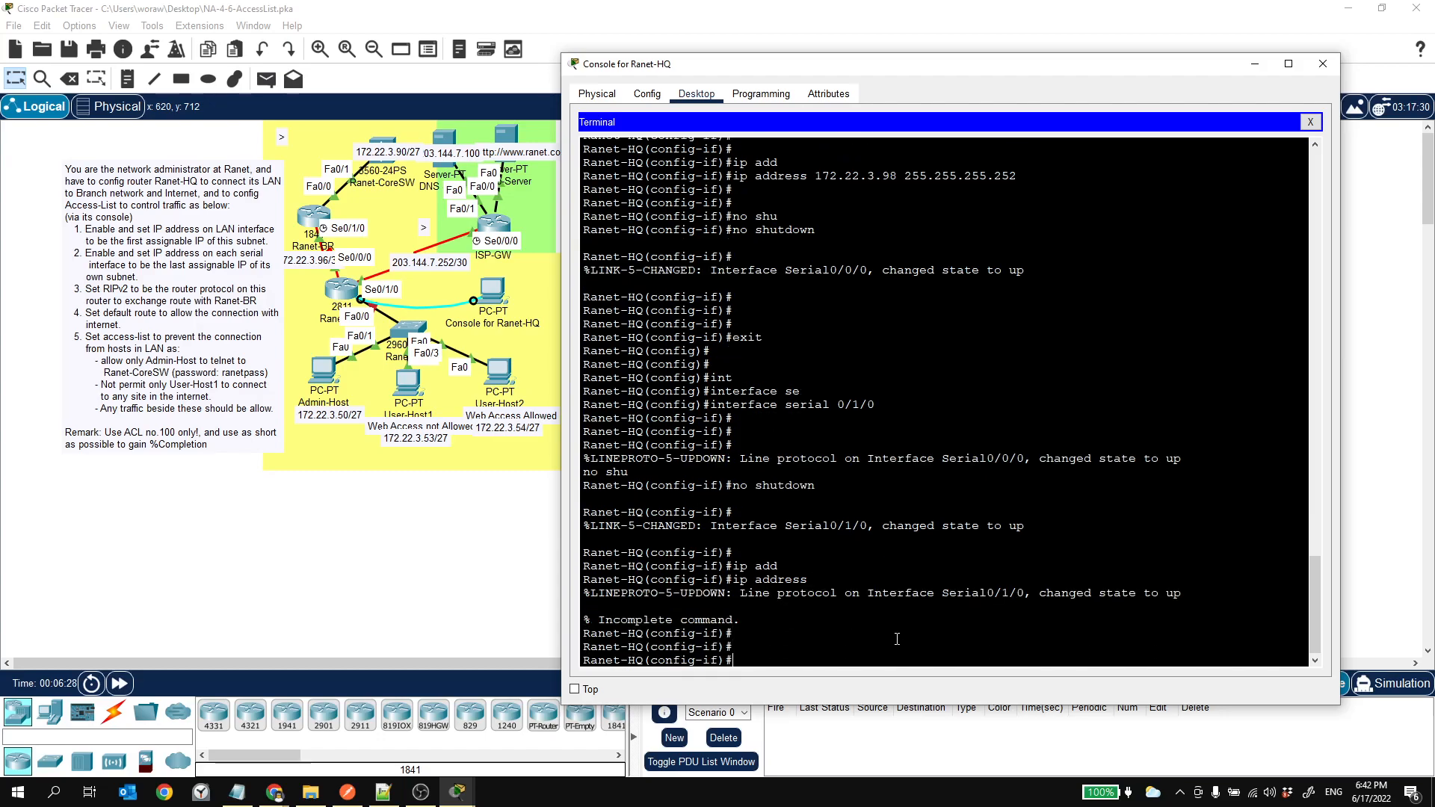
# Step: Assign IP address 203.144.7.254 with mask 255.255.255.252 to interface serial 0/1/0 and exit to global configuration mode
pyautogui.write('203.144.7.254 255.255.255.252')
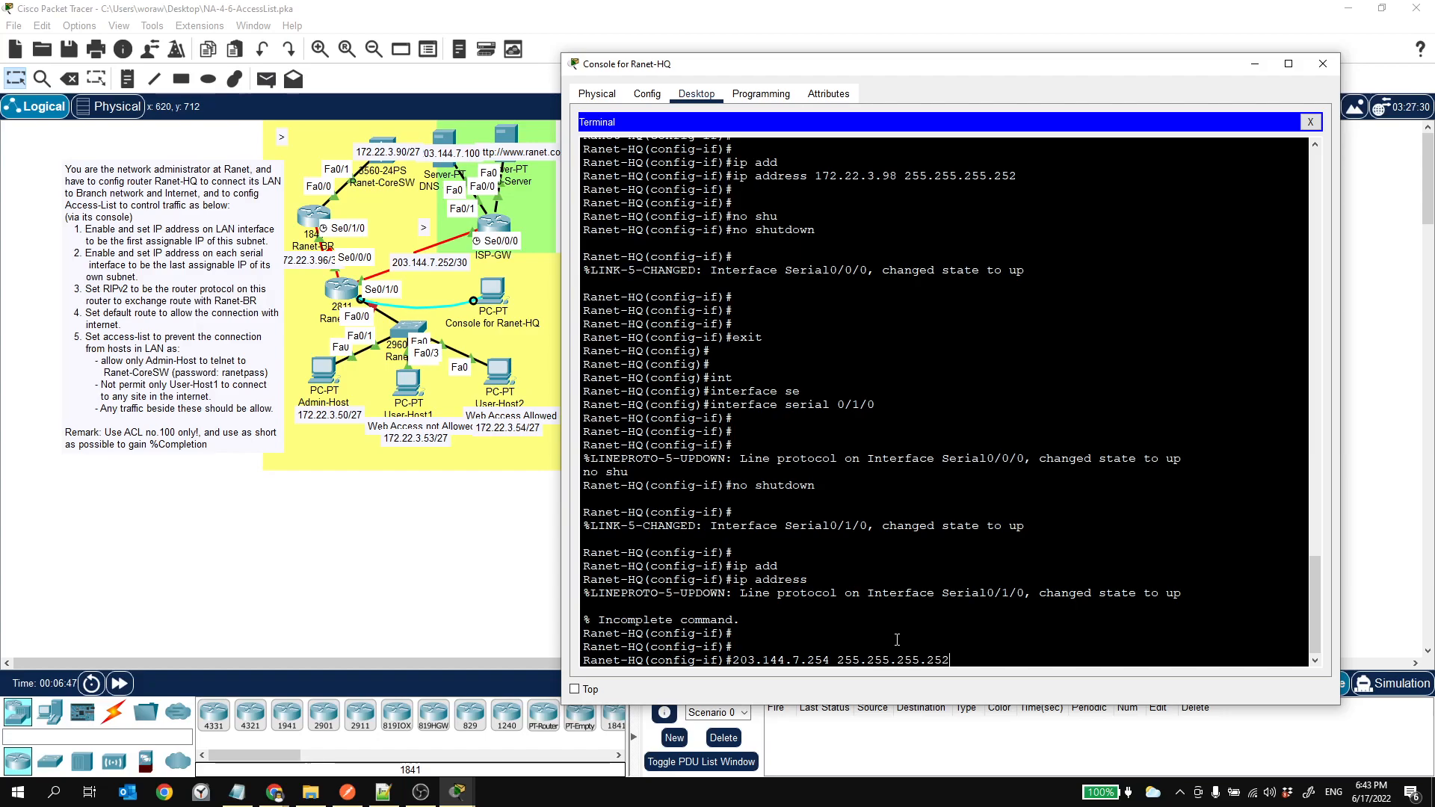
pyautogui.press('Return')
pyautogui.press('Return')
pyautogui.press('Return')
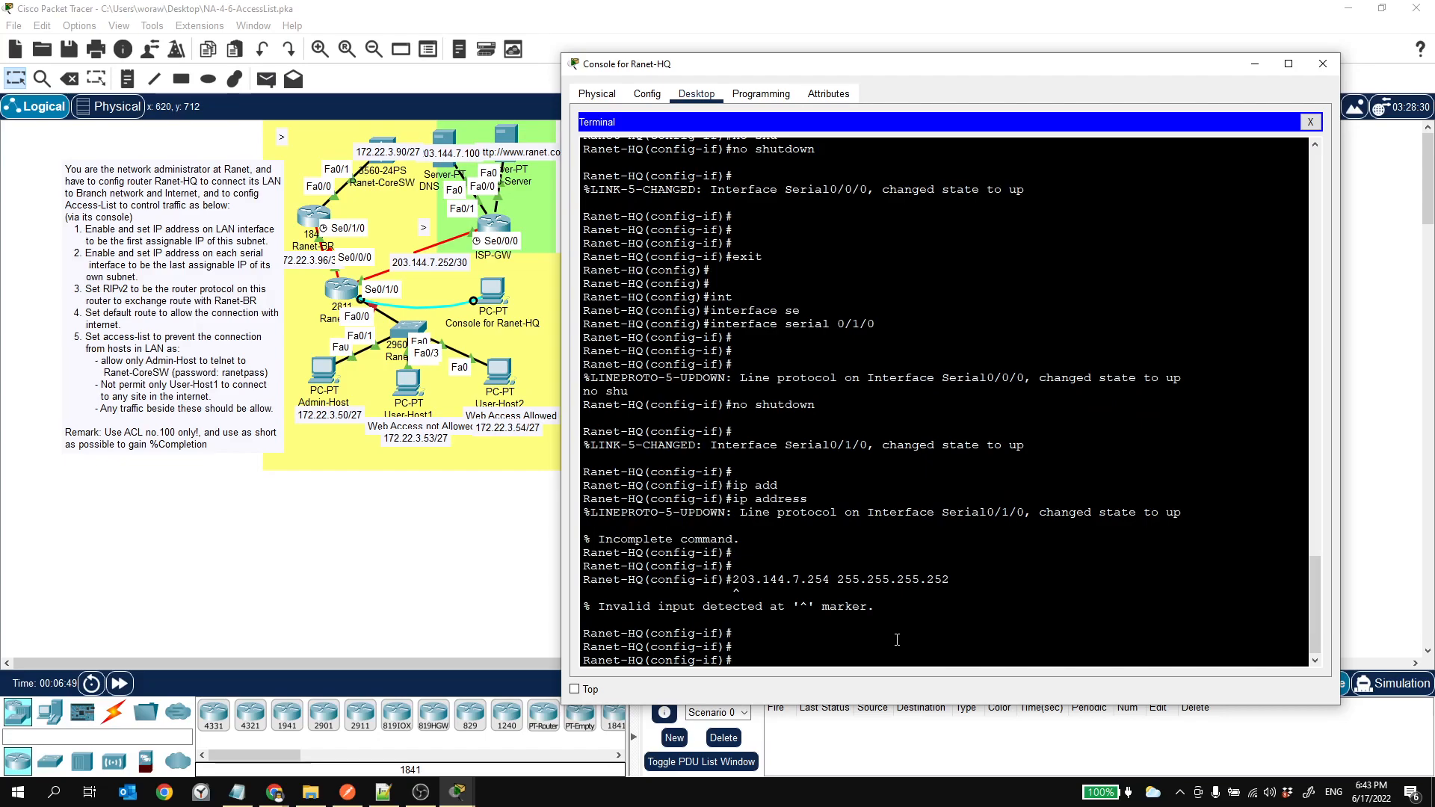
pyautogui.press('Up')
pyautogui.press('Home')
pyautogui.write('ip add')
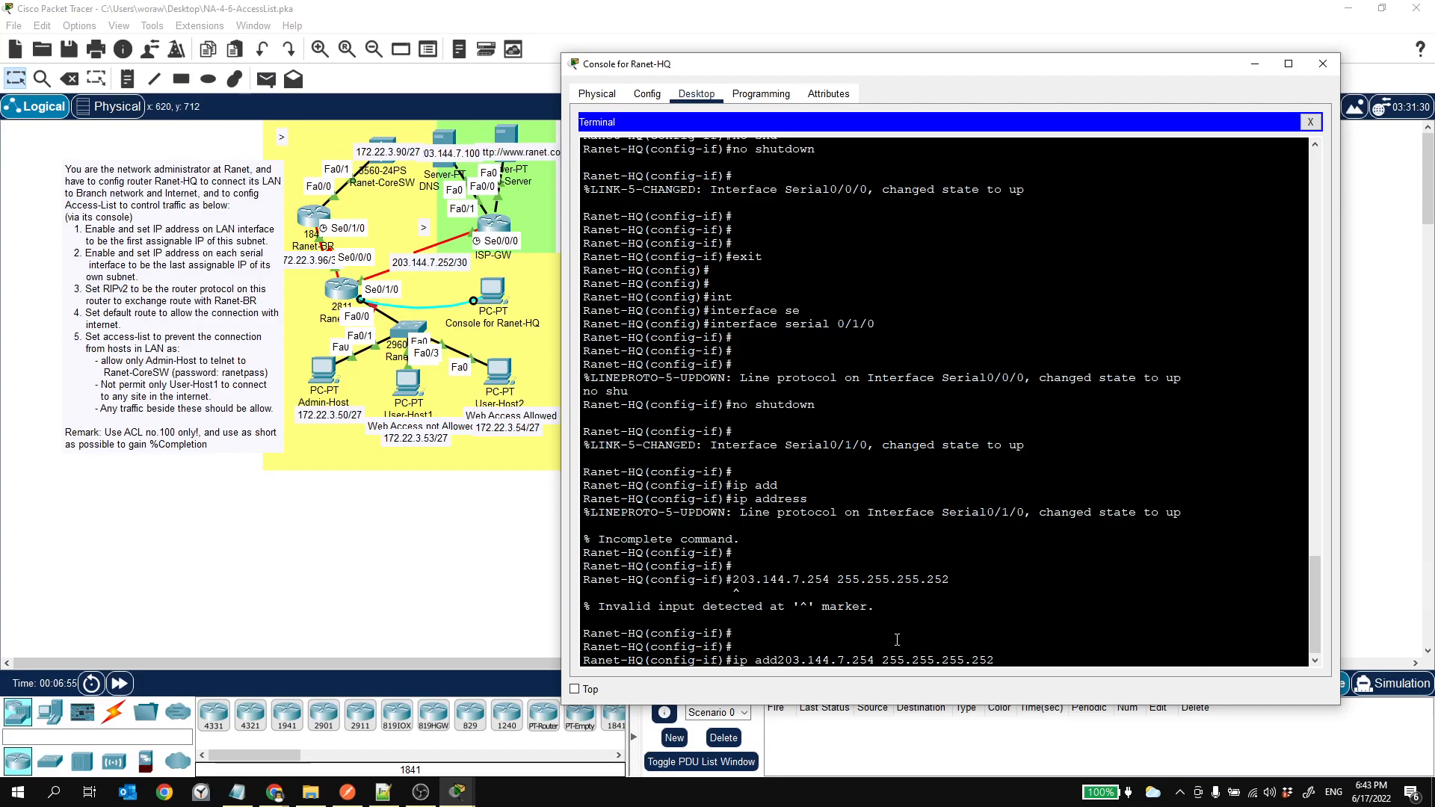
pyautogui.press('Return')
pyautogui.press('Return')
pyautogui.press('Return')
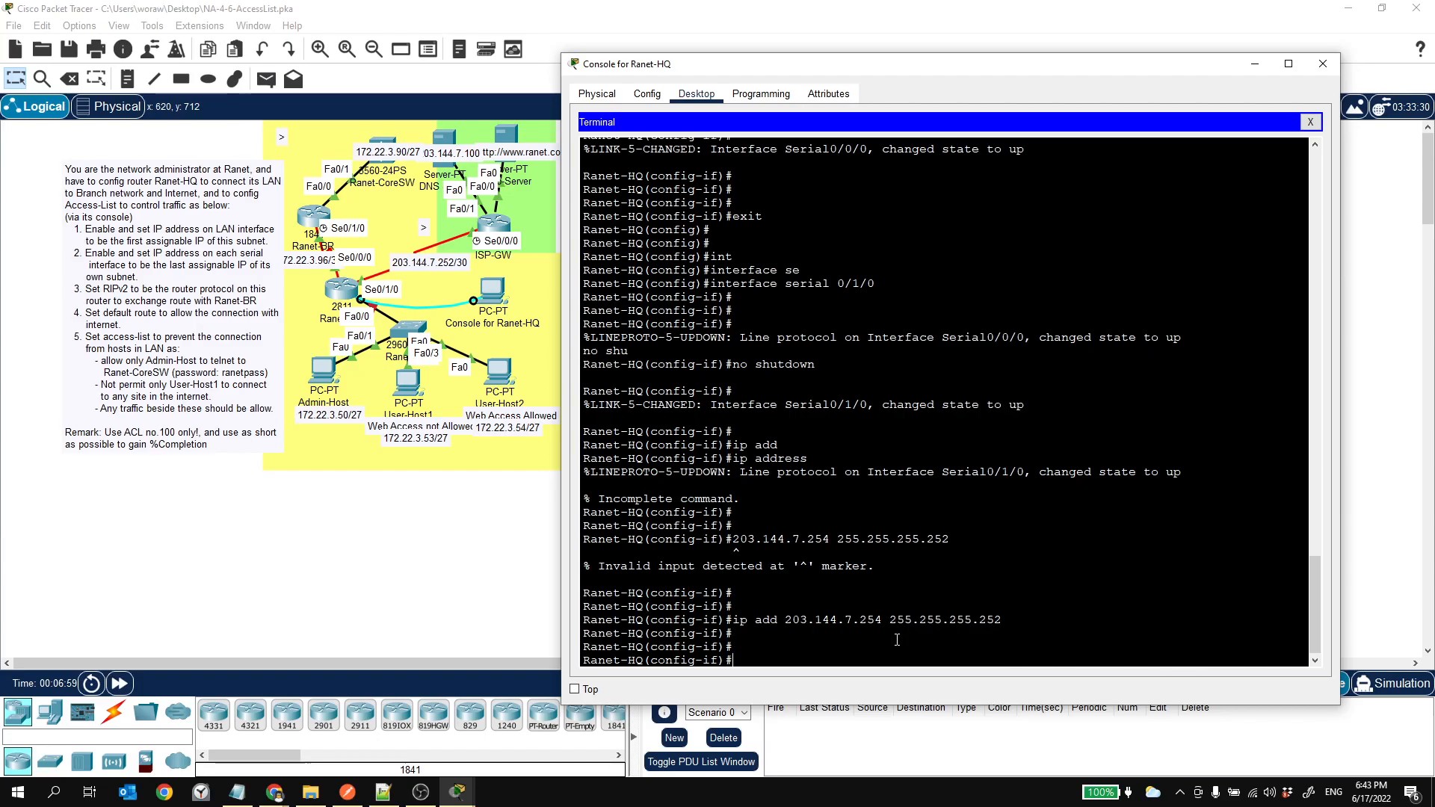
pyautogui.write('exity')
pyautogui.press('Return')
pyautogui.press('Return')
pyautogui.press('Return')
pyautogui.press('Return')
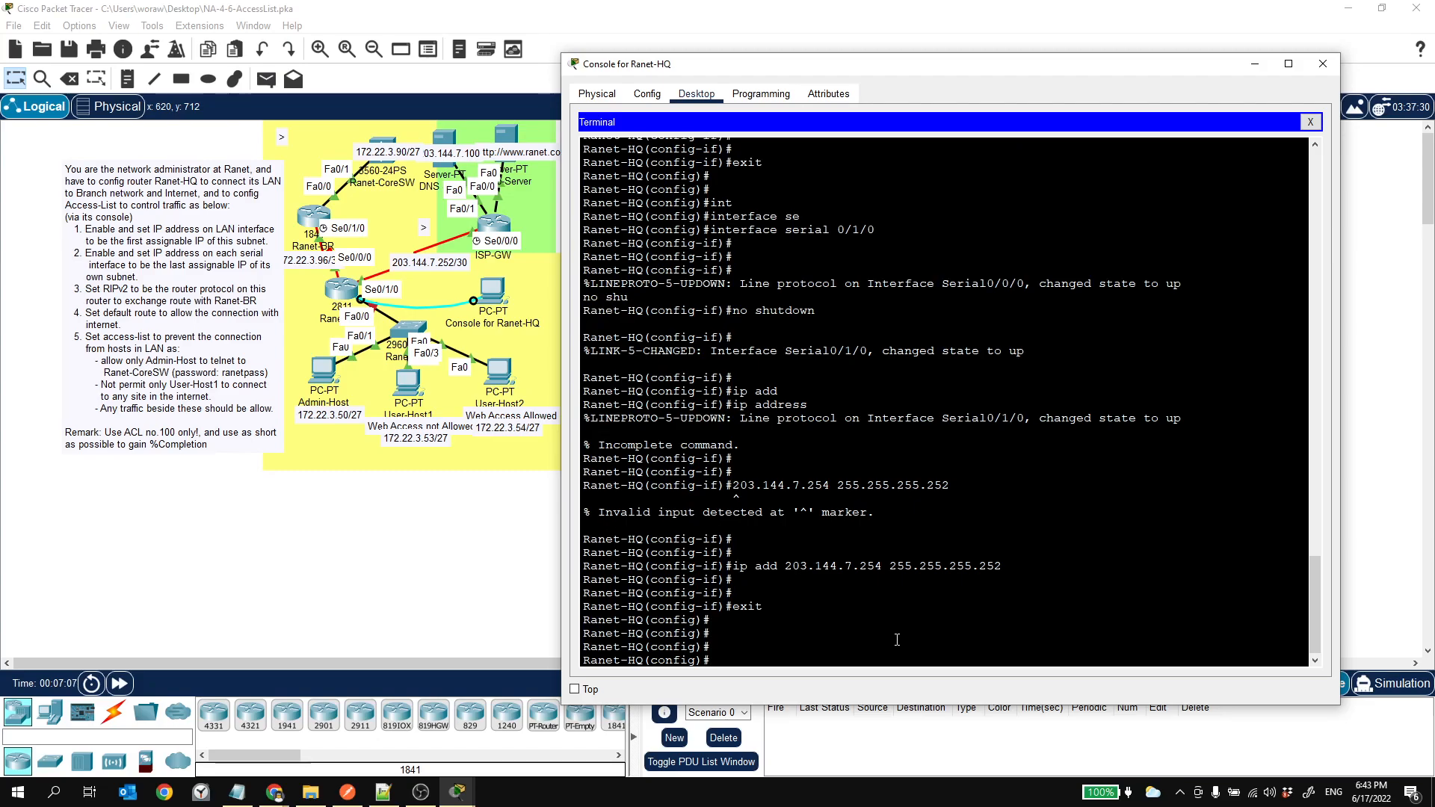
pyautogui.write('int')
pyautogui.press('Tab')
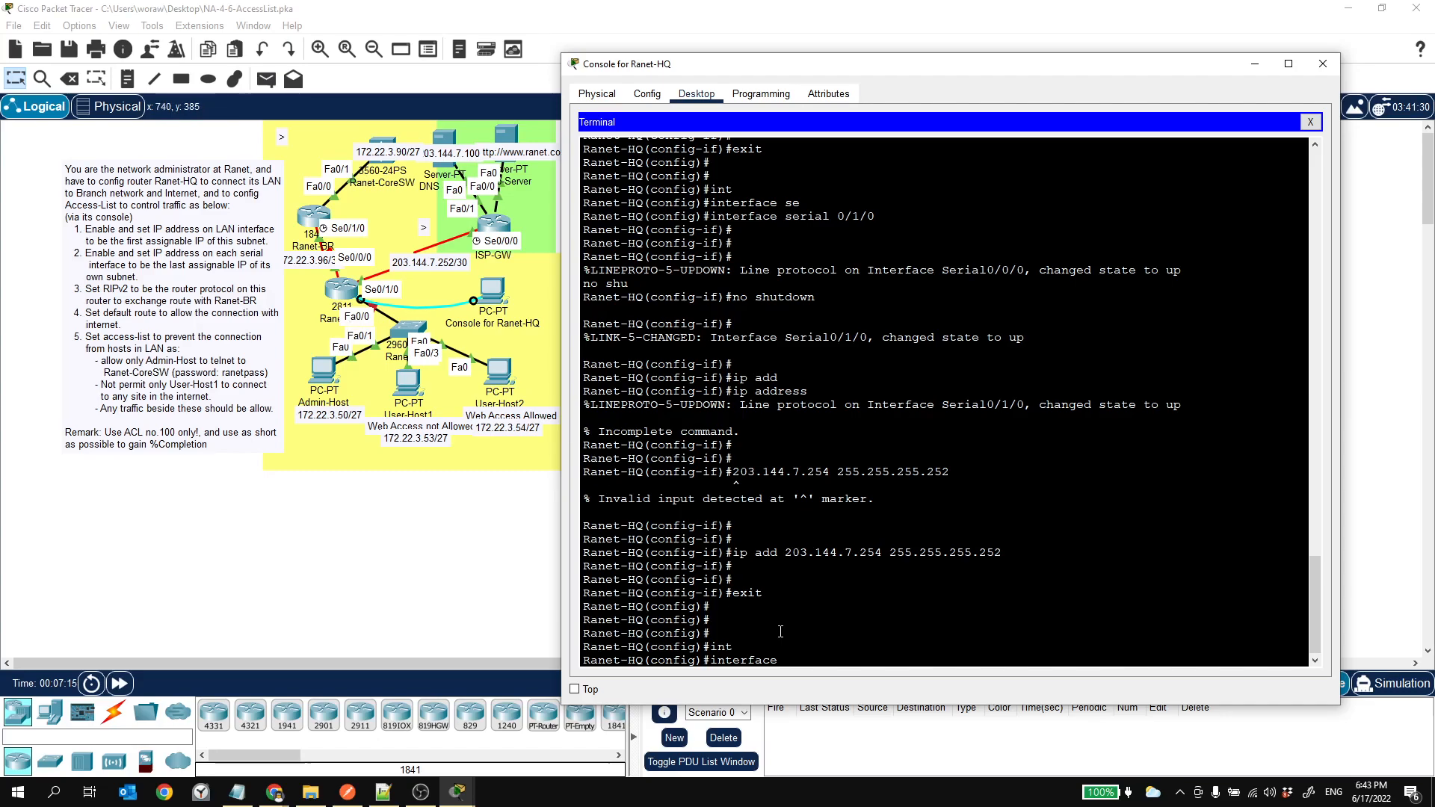
pyautogui.press('BackSpace')
pyautogui.press('BackSpace')
pyautogui.press('BackSpace')
pyautogui.press('BackSpace')
pyautogui.press('BackSpace')
pyautogui.press('BackSpace')
pyautogui.press('BackSpace')
pyautogui.press('BackSpace')
pyautogui.press('BackSpace')
# Step: Exit configuration mode and examine the neighboring devices and their local interfaces with show cdp neighbors
pyautogui.write('exit')
pyautogui.press('Return')
pyautogui.press('Return')
pyautogui.press('Return')
pyautogui.write('sho')
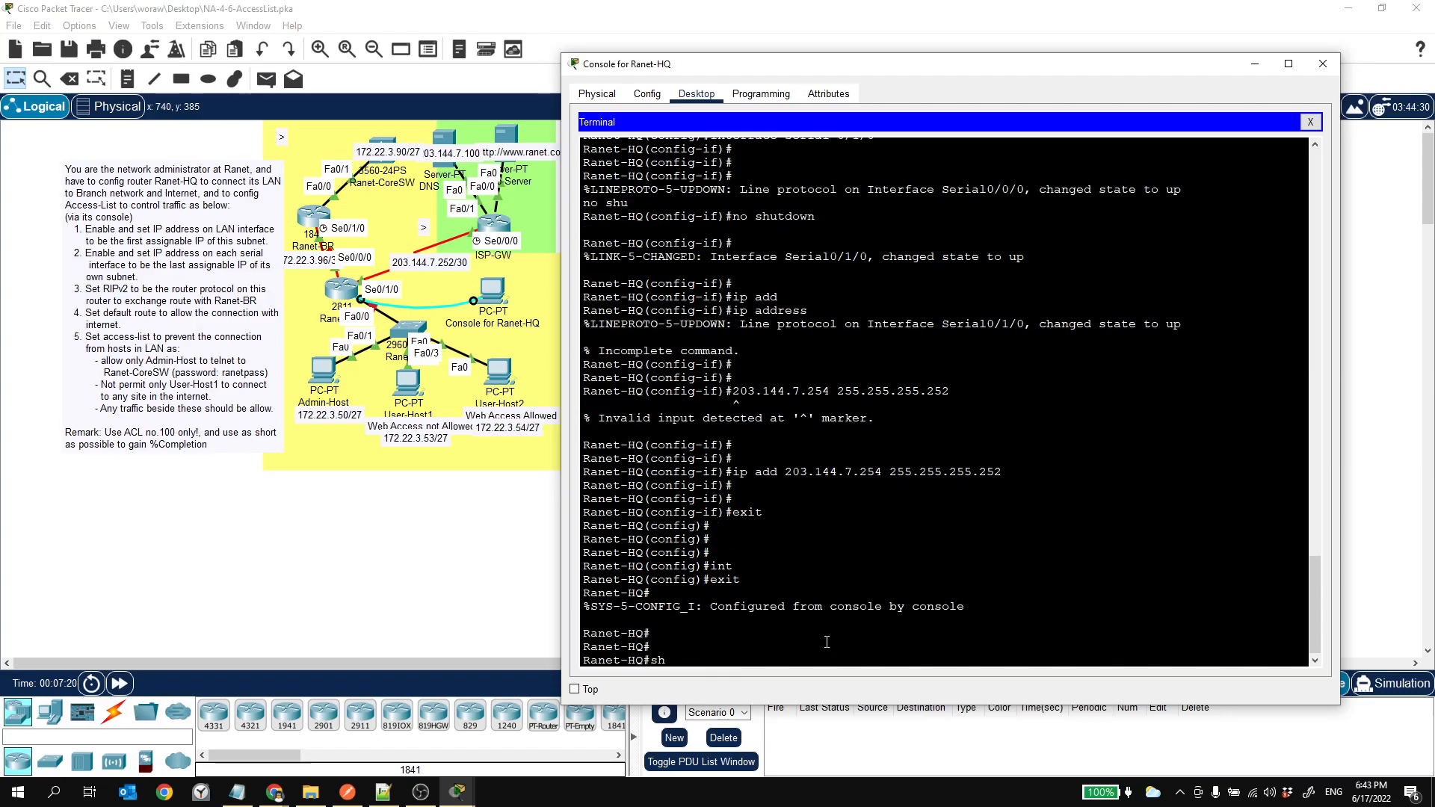
pyautogui.press('Tab')
pyautogui.write('cdp nei')
pyautogui.press('Tab')
pyautogui.press('Return')
pyautogui.press('Return')
pyautogui.press('Return')
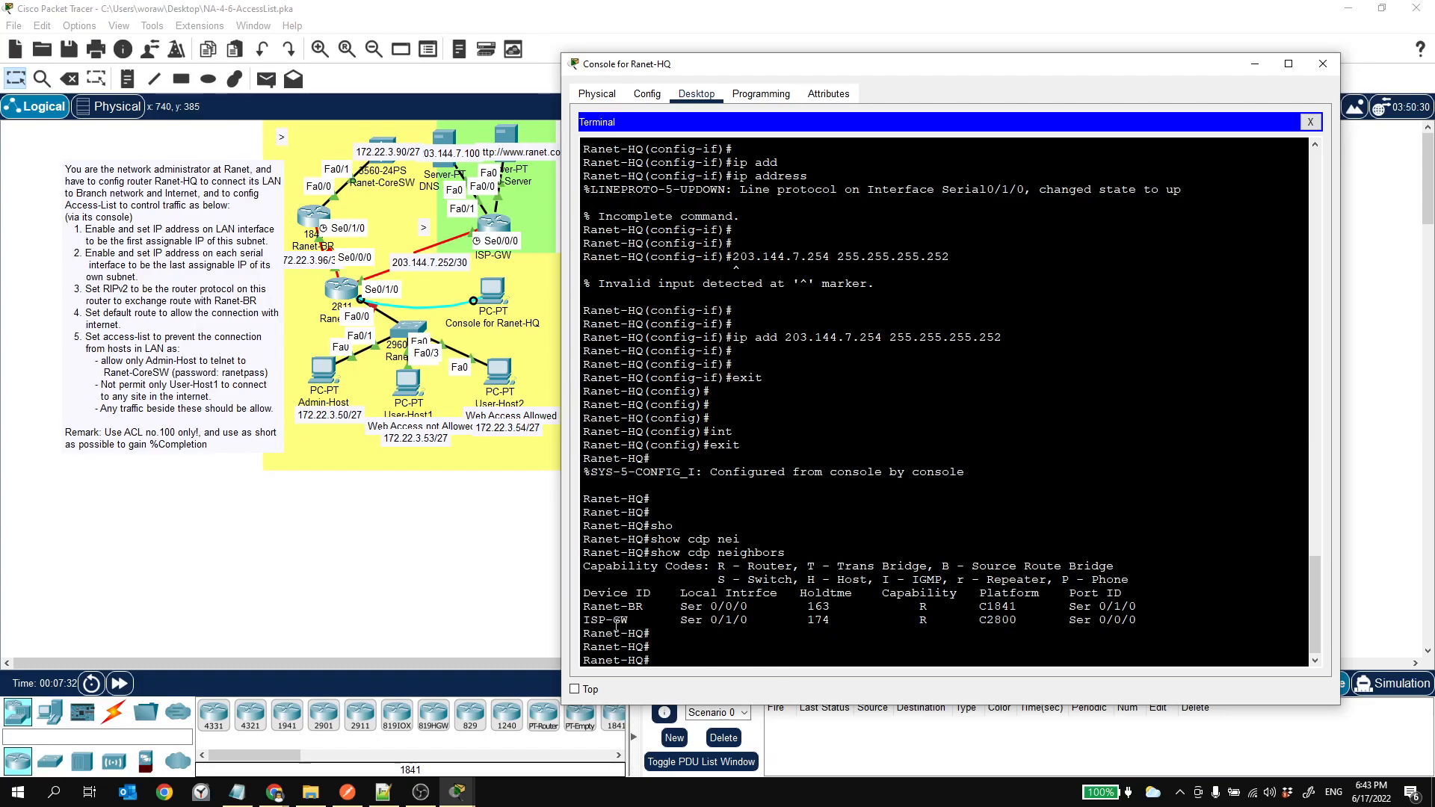
pyautogui.moveTo(591, 606); pyautogui.dragTo(653, 622)
pyautogui.click(764, 635)
# Step: Enter global configuration mode from the terminal
pyautogui.write('con')
pyautogui.press('Tab')
pyautogui.write('fi')
pyautogui.press('Tab')
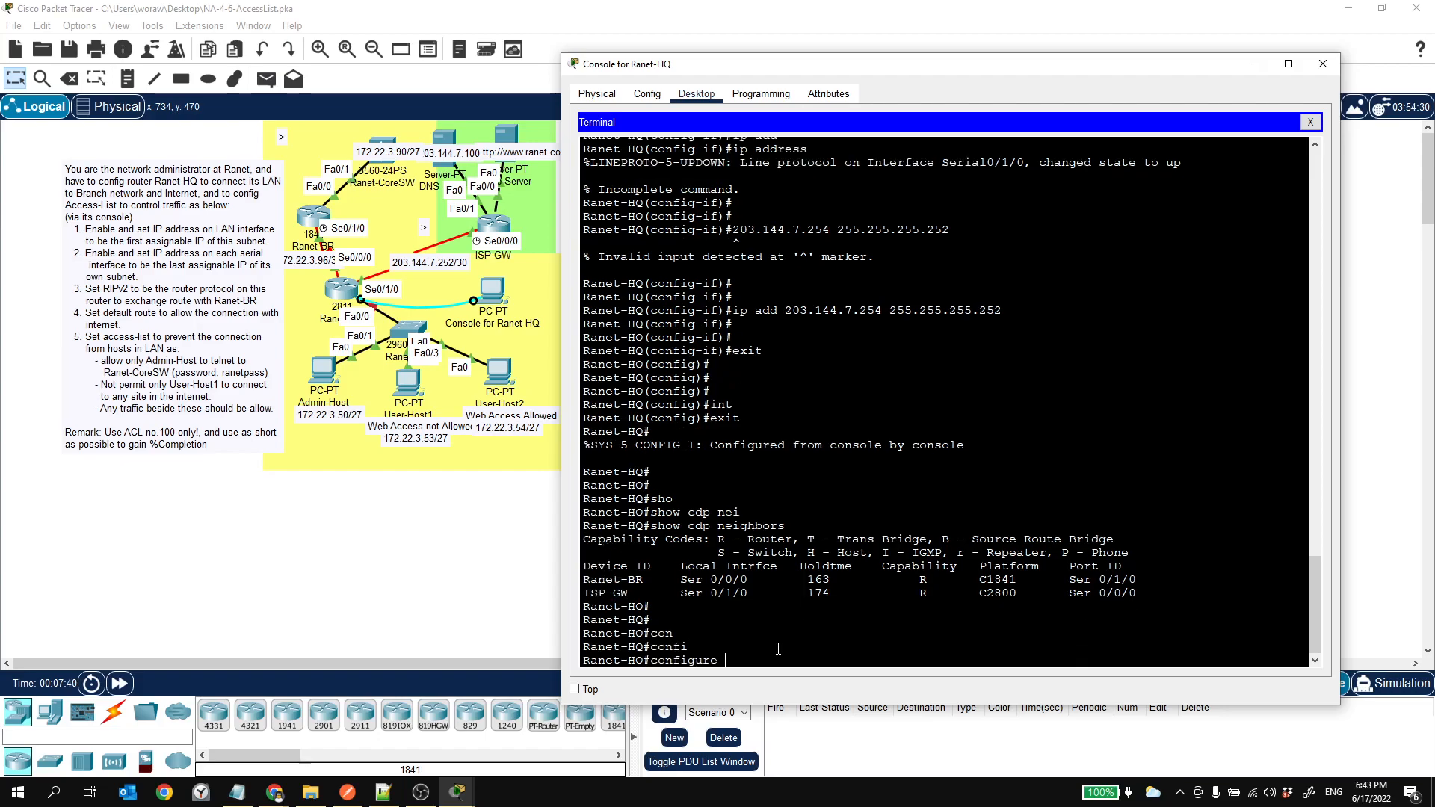
pyautogui.write('t')
pyautogui.press('Return')
pyautogui.press('Return')
pyautogui.press('Return')
# Step: Open interface fastEthernet 0/0 for configuration
pyautogui.write('interface fa')
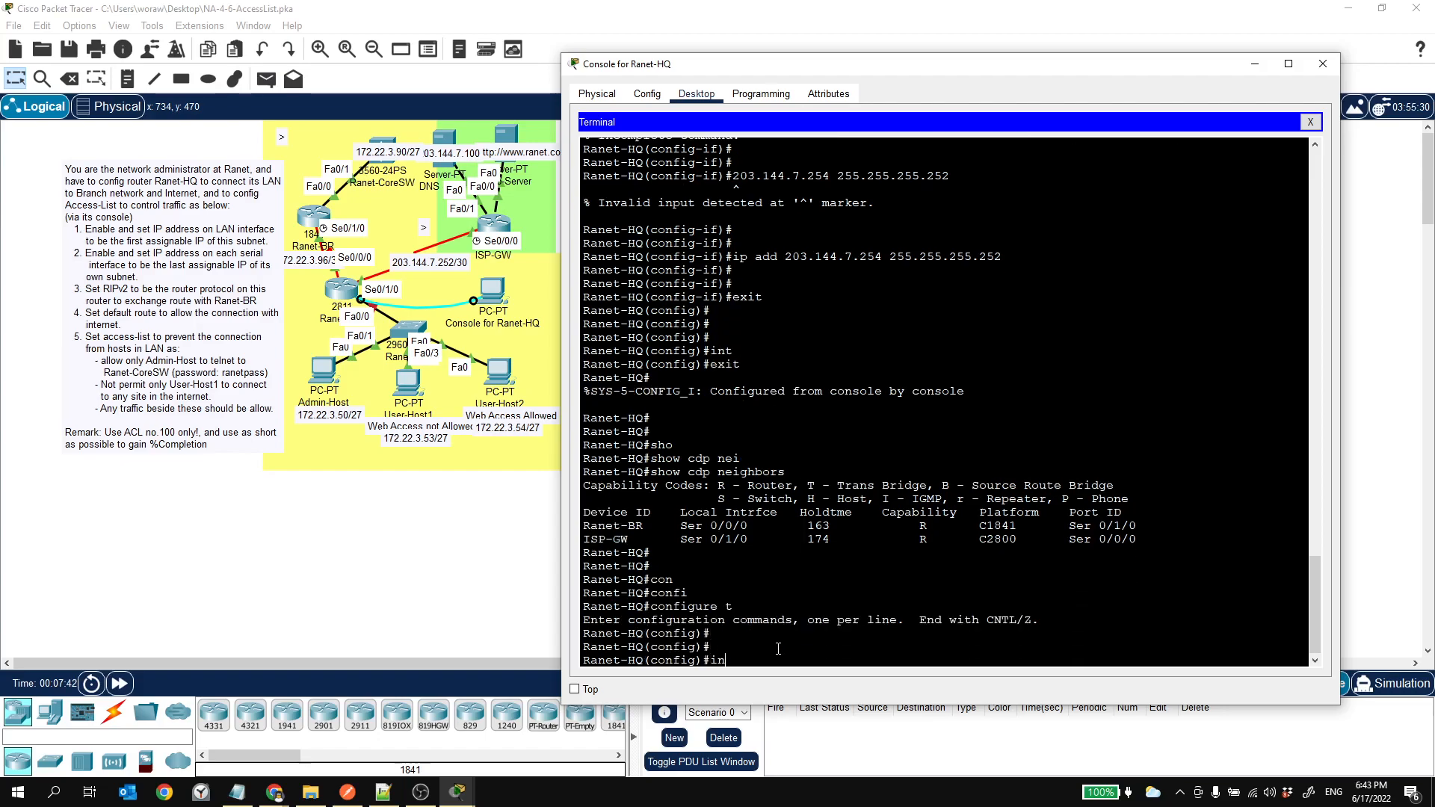
pyautogui.press('Tab')
pyautogui.write('fa')
pyautogui.press('Tab')
pyautogui.write('0/')
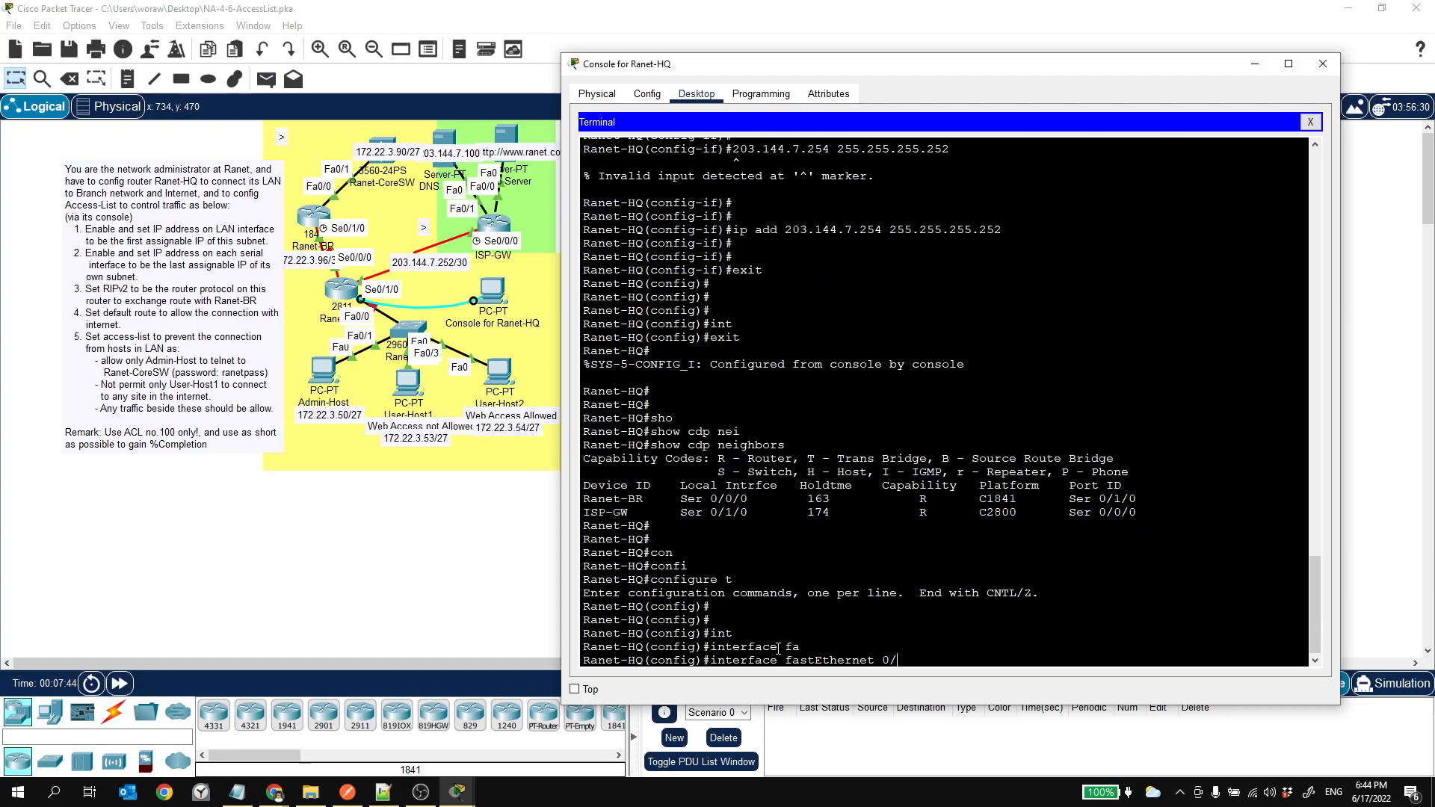
pyautogui.write('0')
pyautogui.press('Return')
pyautogui.press('Return')
pyautogui.press('Return')
# Step: Enable interface fastEthernet 0/0 with no shutdown and begin its ip address command without entering an address
pyautogui.write('no hs')
pyautogui.press('BackSpace')
pyautogui.press('BackSpace')
pyautogui.write('shu')
pyautogui.press('Tab')
pyautogui.press('Return')
pyautogui.press('Return')
pyautogui.press('Return')
pyautogui.write('ip add')
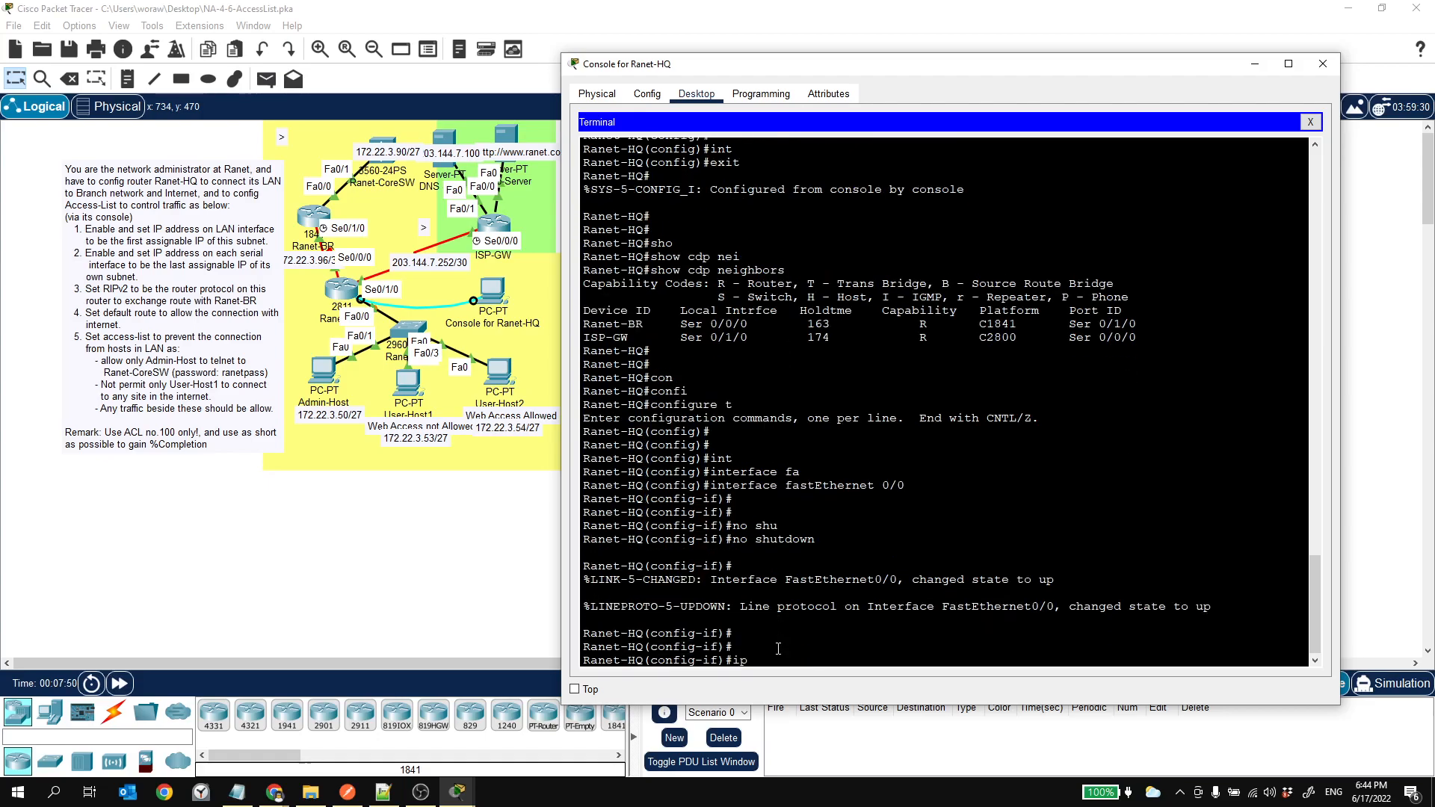
pyautogui.press('Tab')
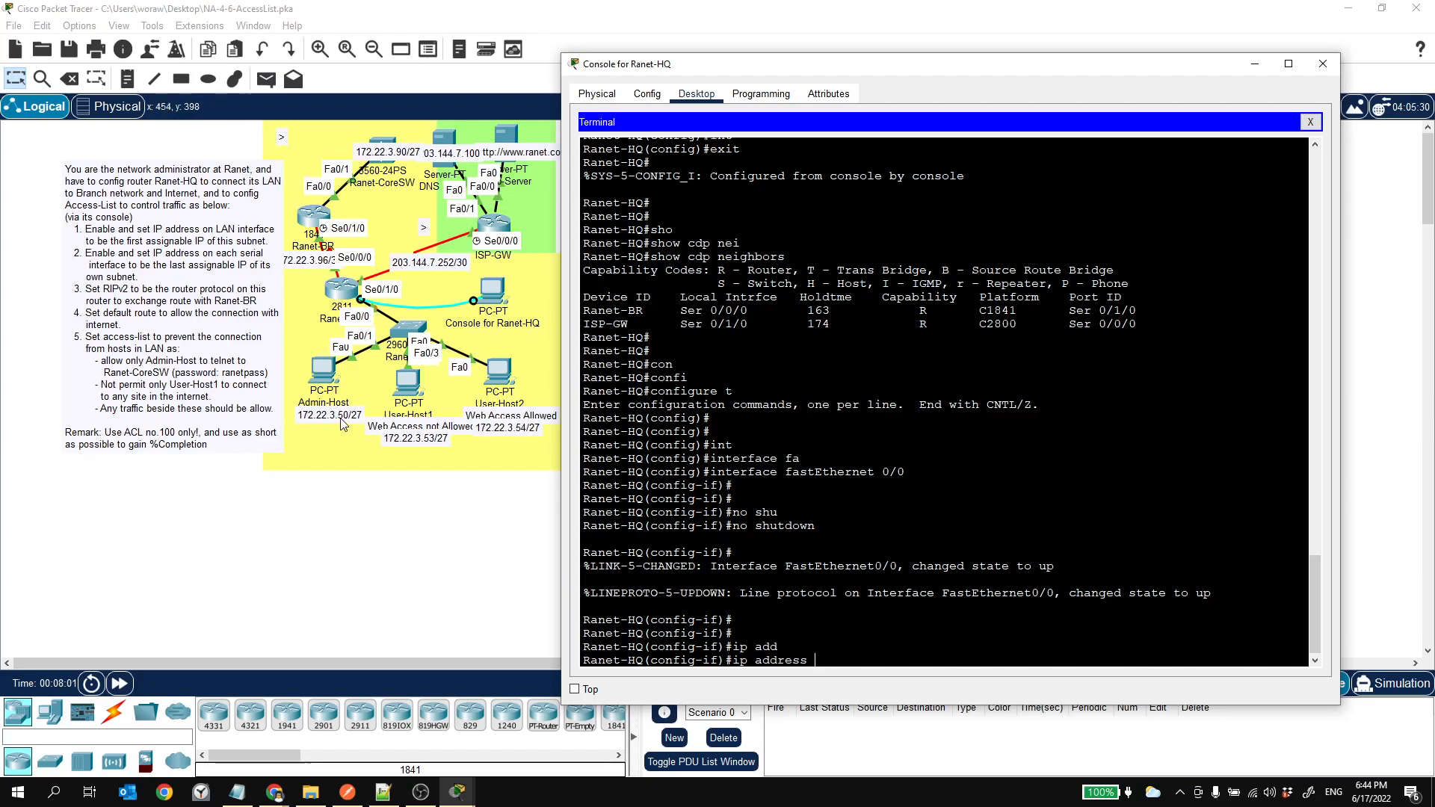
# Step: Open Notepad over the terminal and list the prefix lengths 32, 31, 30, 29, 28 and 27 on separate lines
pyautogui.click(56, 797)
pyautogui.write('notepad')
pyautogui.press('Return')
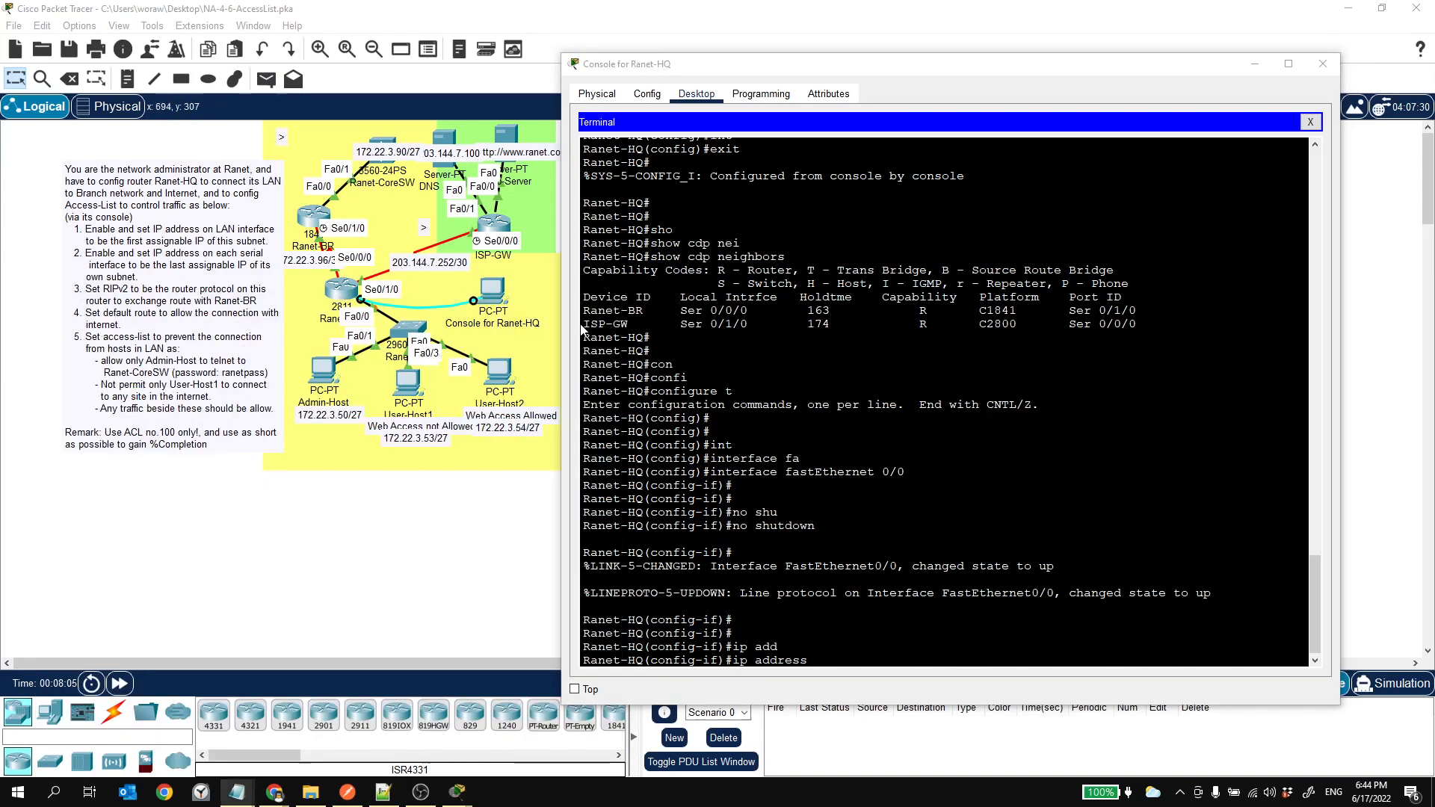
pyautogui.moveTo(1434, 73); pyautogui.dragTo(849, 170)
pyautogui.write('32 ')
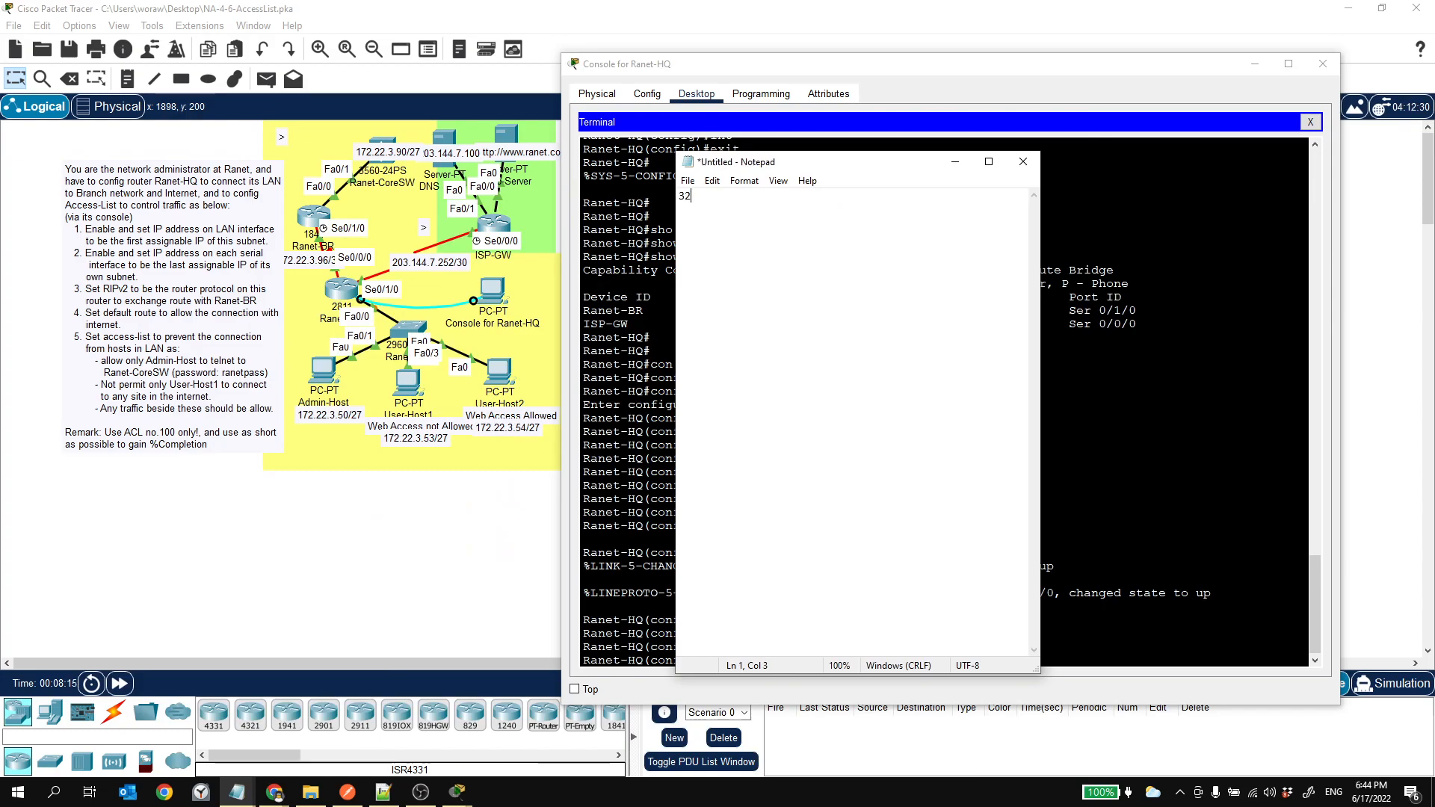
pyautogui.write('31')
pyautogui.press('Return')
pyautogui.write('30 ')
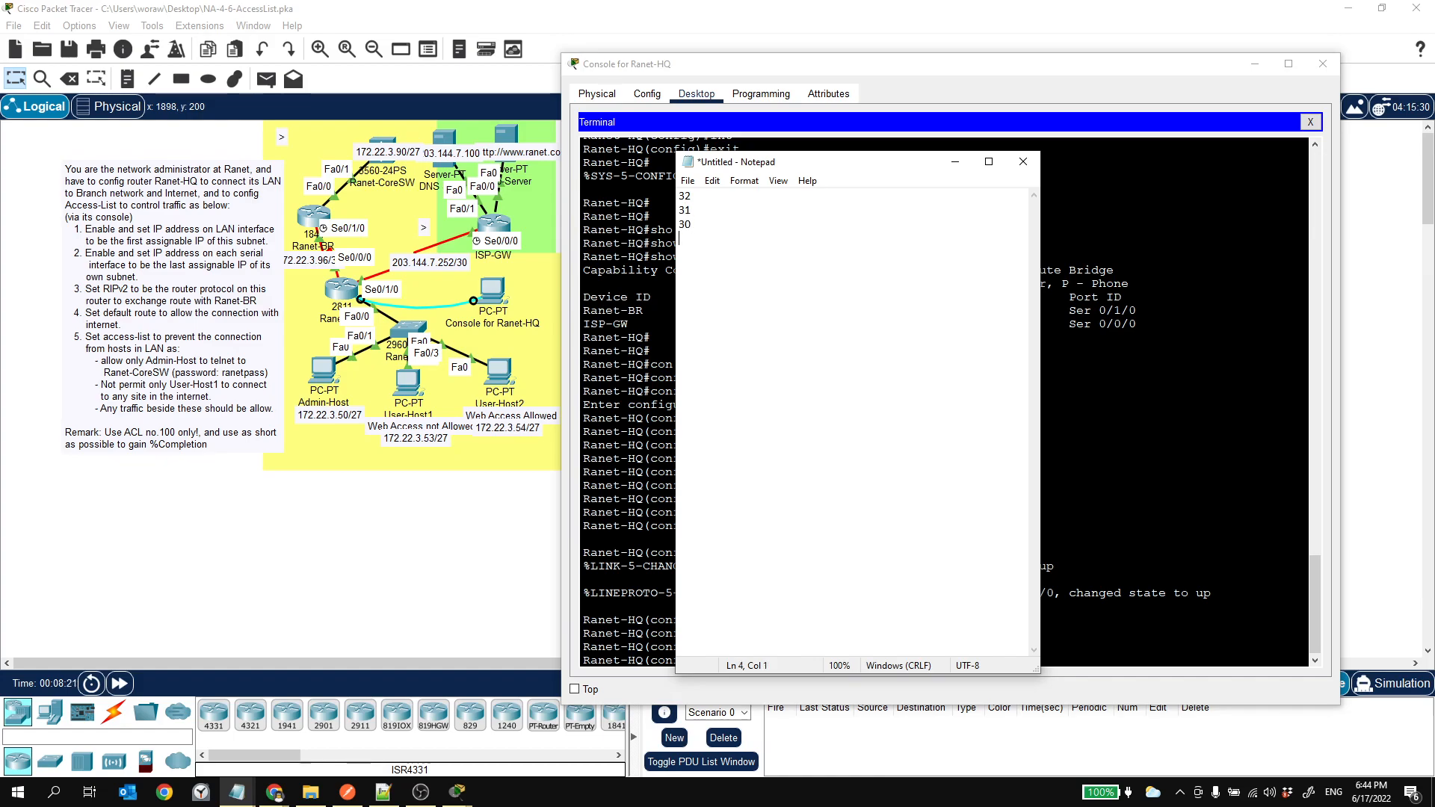
pyautogui.write('29 ')
pyautogui.write('28 ')
pyautogui.write('27')
# Step: Add the subnet sizes 1, 2, 4, 8, 16 and "32 == 30 hosts" beside prefix lengths 32 through 27
pyautogui.press('Up')
pyautogui.press('Up')
pyautogui.press('Up')
pyautogui.press('Up')
pyautogui.press('Up')
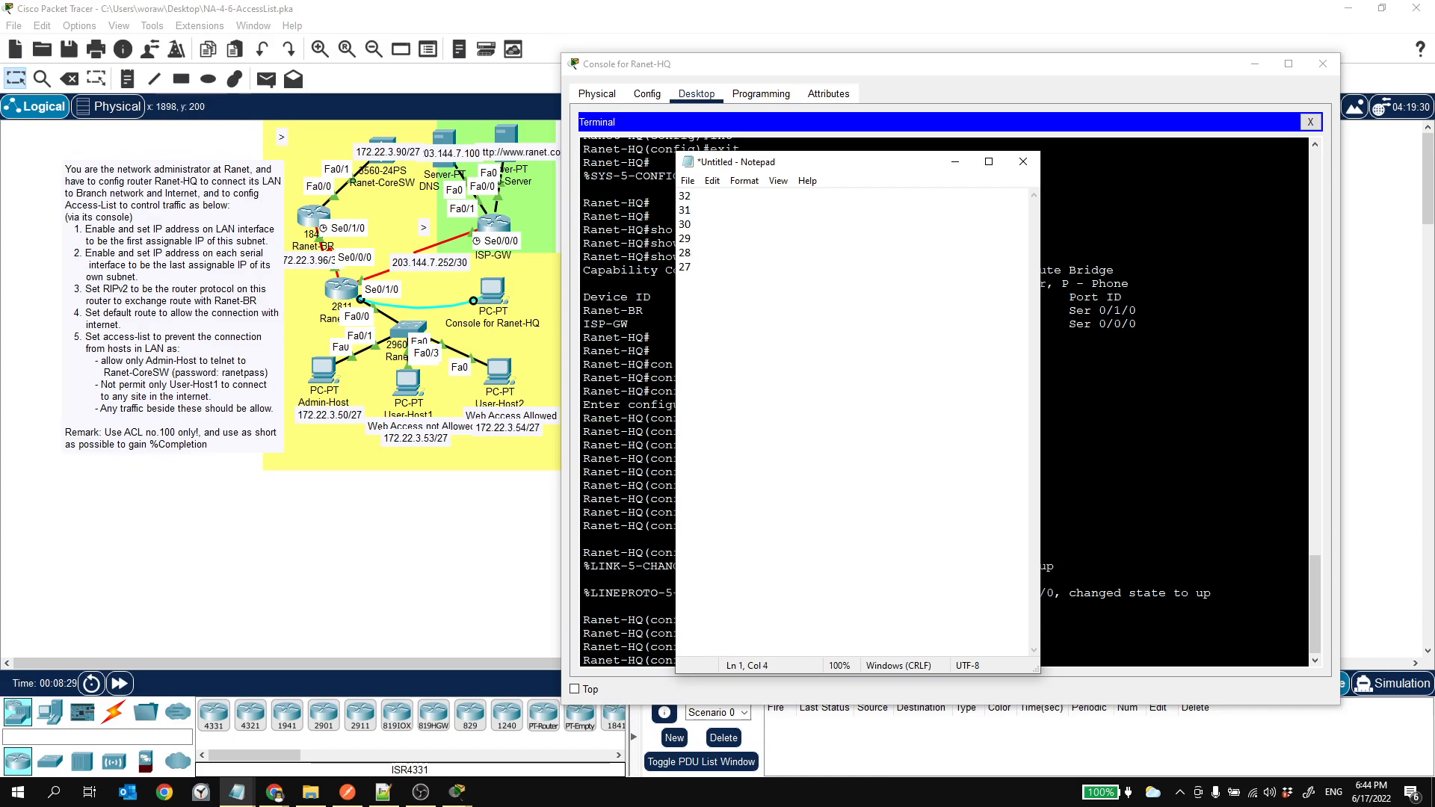
pyautogui.write('1')
pyautogui.press('Down')
pyautogui.write('2 30 4 29 8 28 16')
pyautogui.press('Down')
pyautogui.write('32 == 30 ')
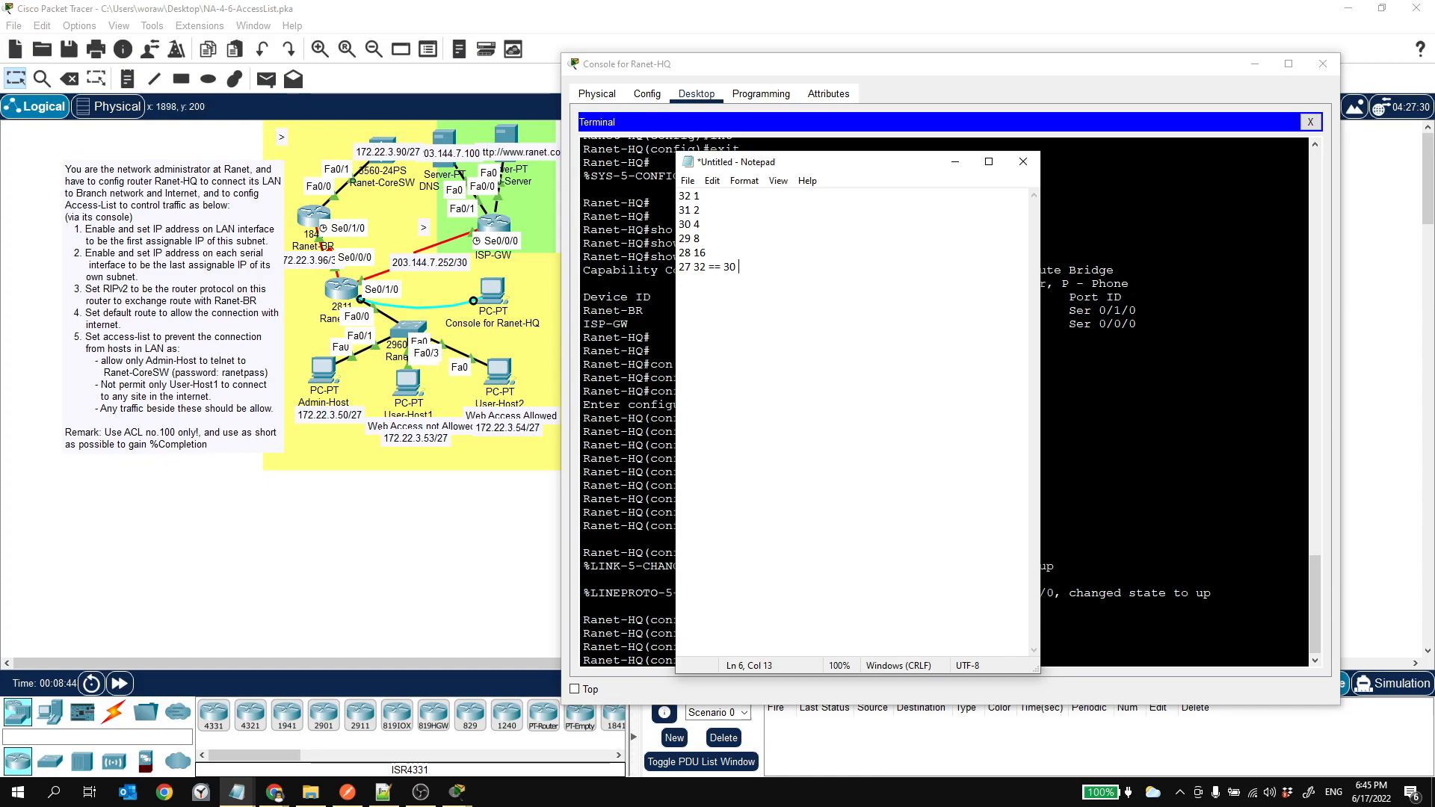
pyautogui.write('hosts')
# Step: Write the /27 subnet ranges 172.22.3.0 172.22.3.31 and 172.22.3.32 172.22.3.63 on two lines below the prefix list
pyautogui.press('Return')
pyautogui.press('Return')
pyautogui.write('172.22.')
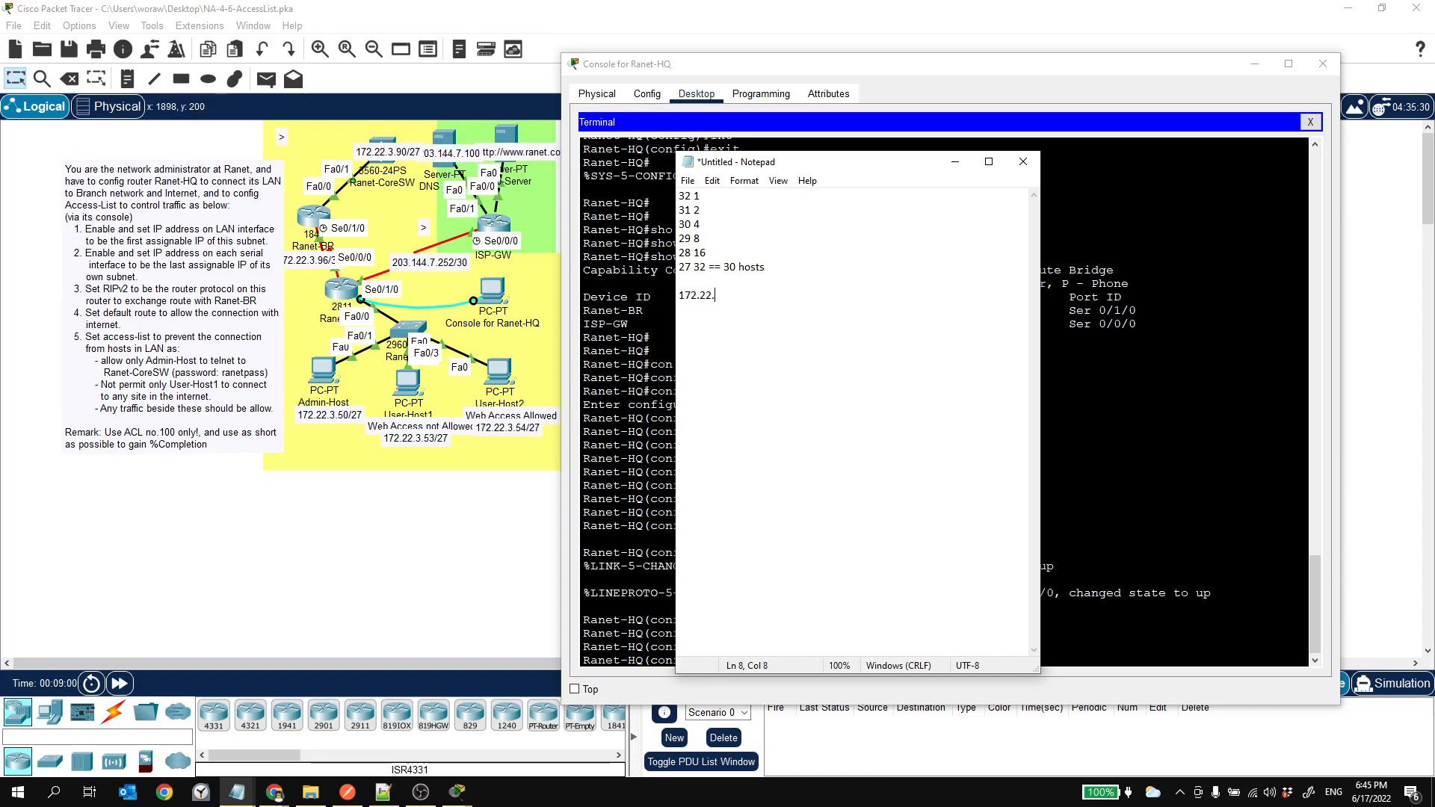
pyautogui.write('3.0 172.22.3.')
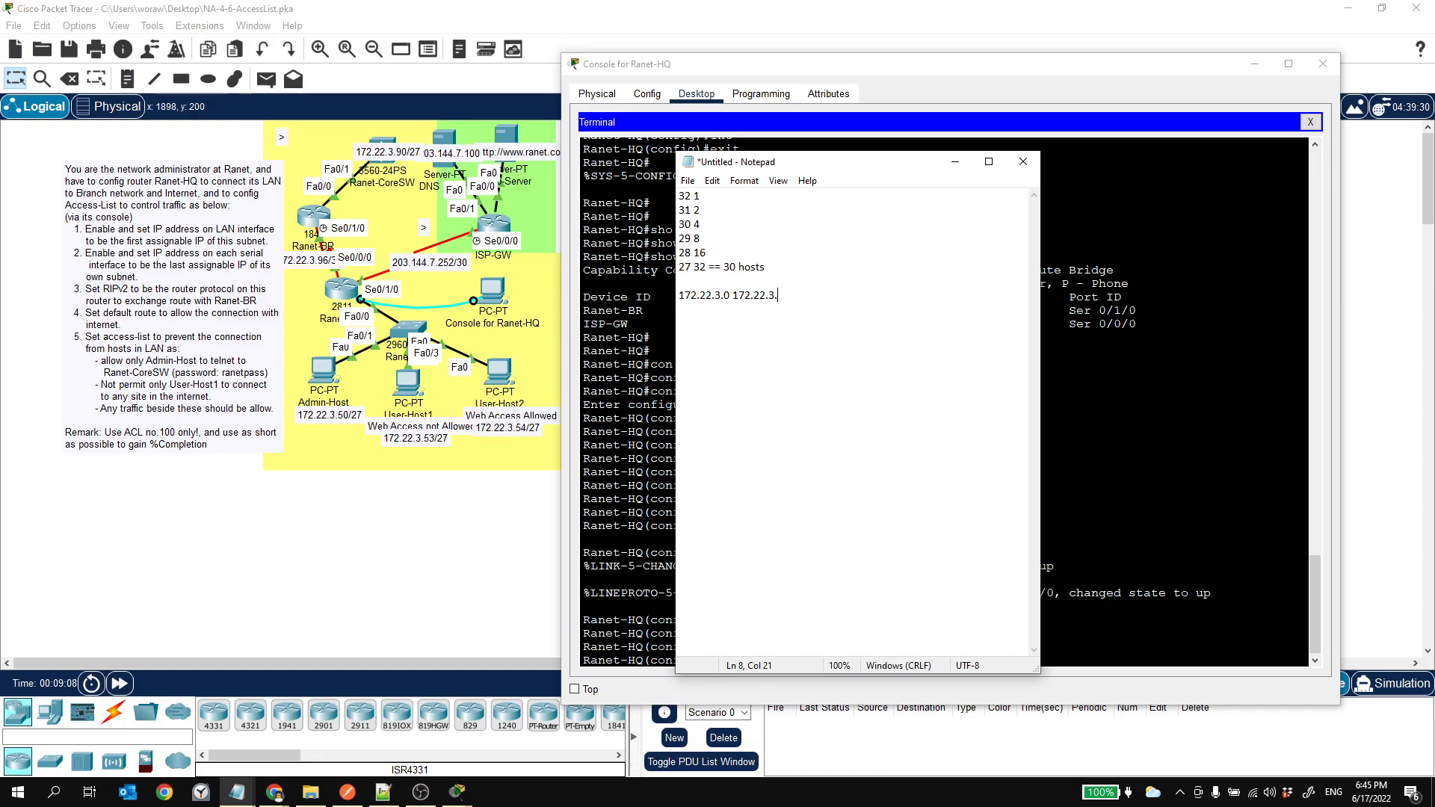
pyautogui.write('31')
pyautogui.press('Return')
pyautogui.write('172.22.3.32 172.22.3.')
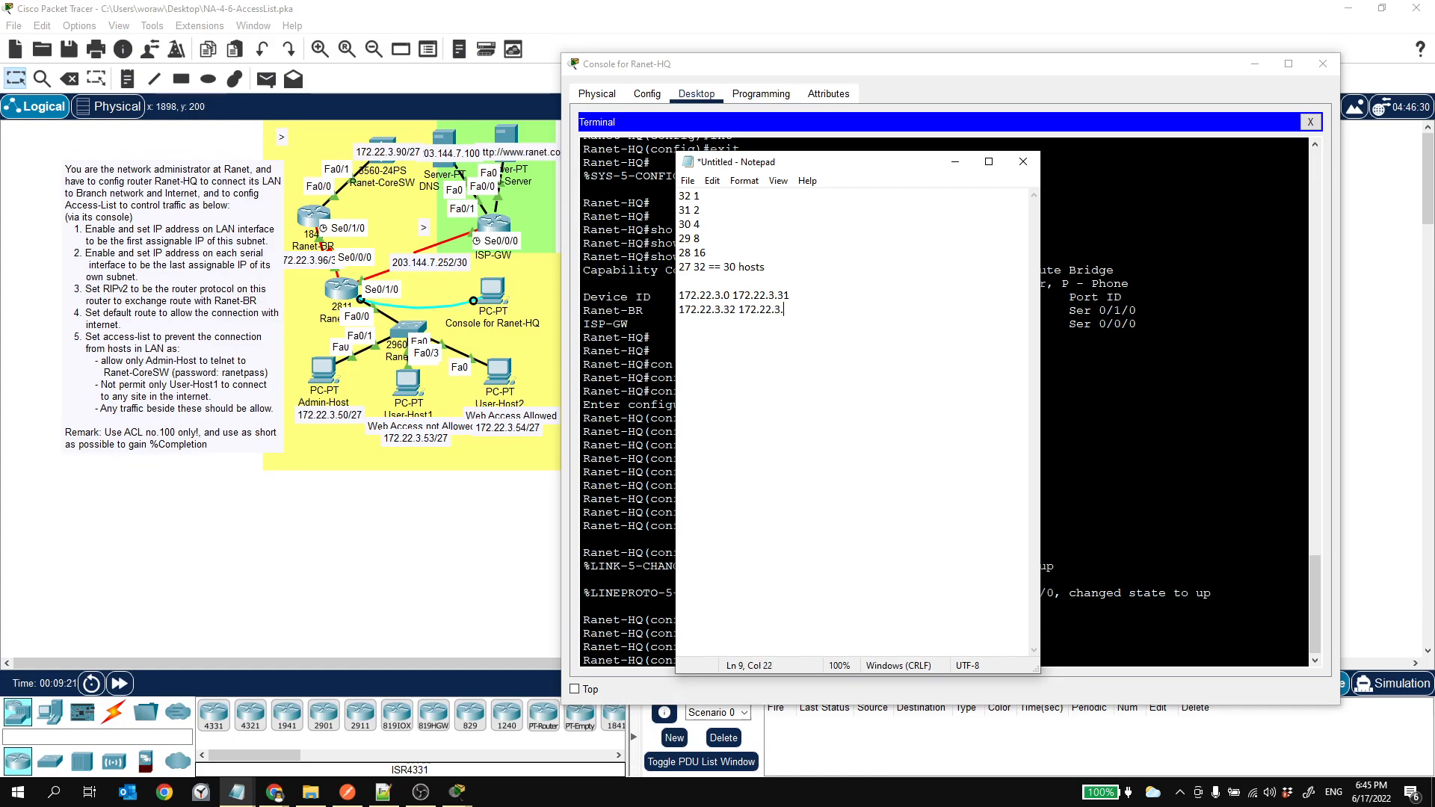
pyautogui.write('63')
pyautogui.press('Return')
# Step: Note the address 172.22.3.33 below the subnet ranges and the subtraction 255 - 32 beneath it
pyautogui.press('Return')
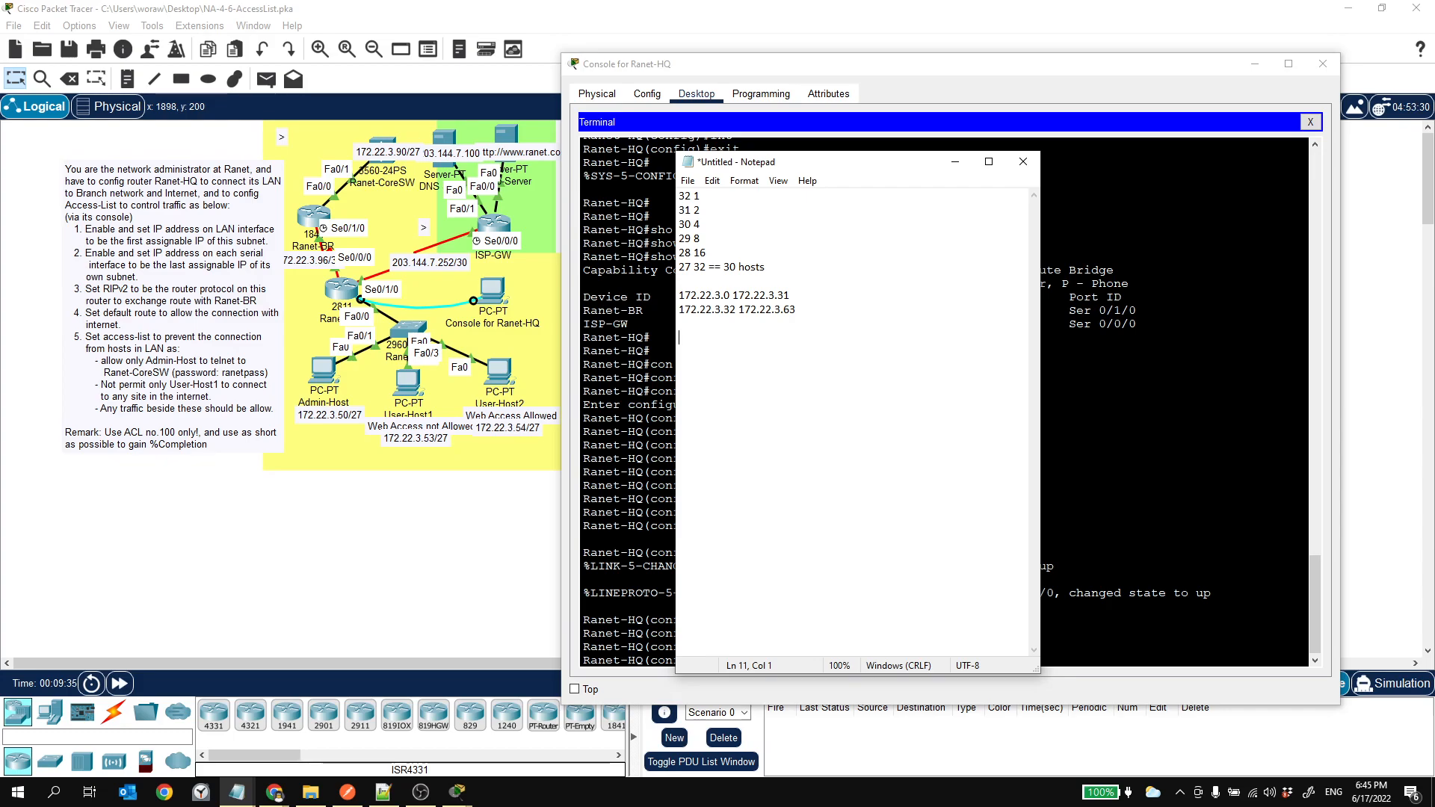
pyautogui.write('172.')
pyautogui.write('22.3.33')
pyautogui.write('255')
pyautogui.write(' -')
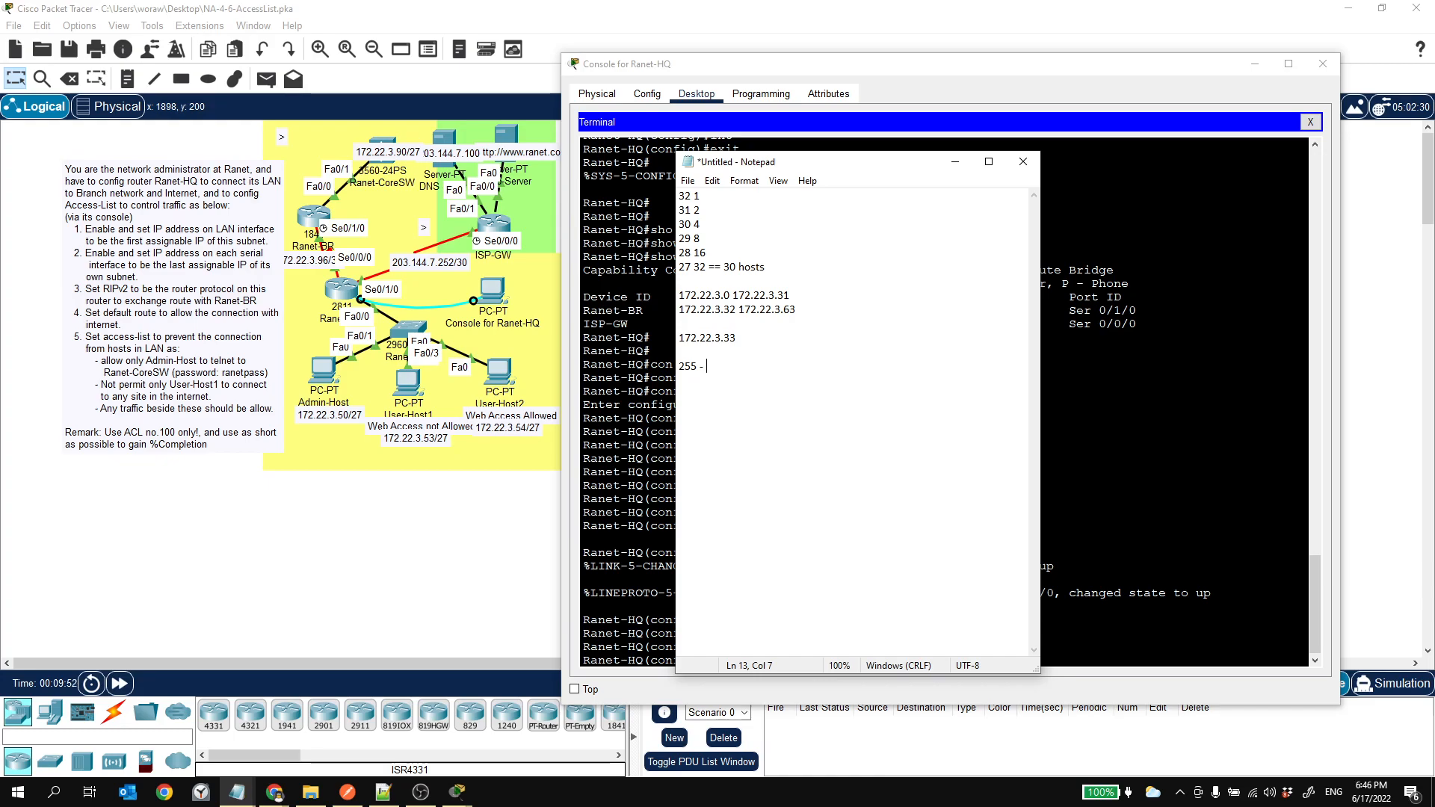
pyautogui.write('32')
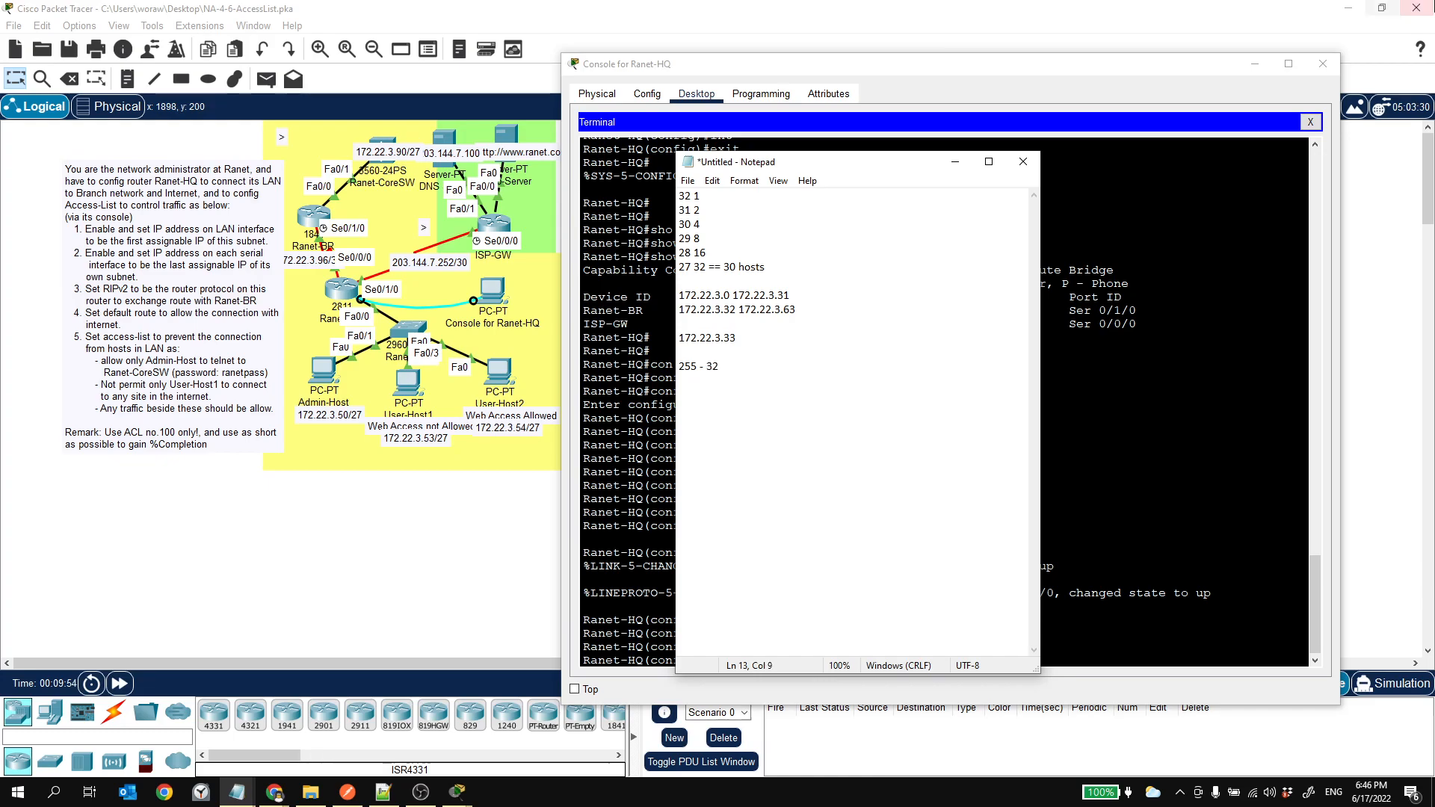
pyautogui.click(1303, 299)
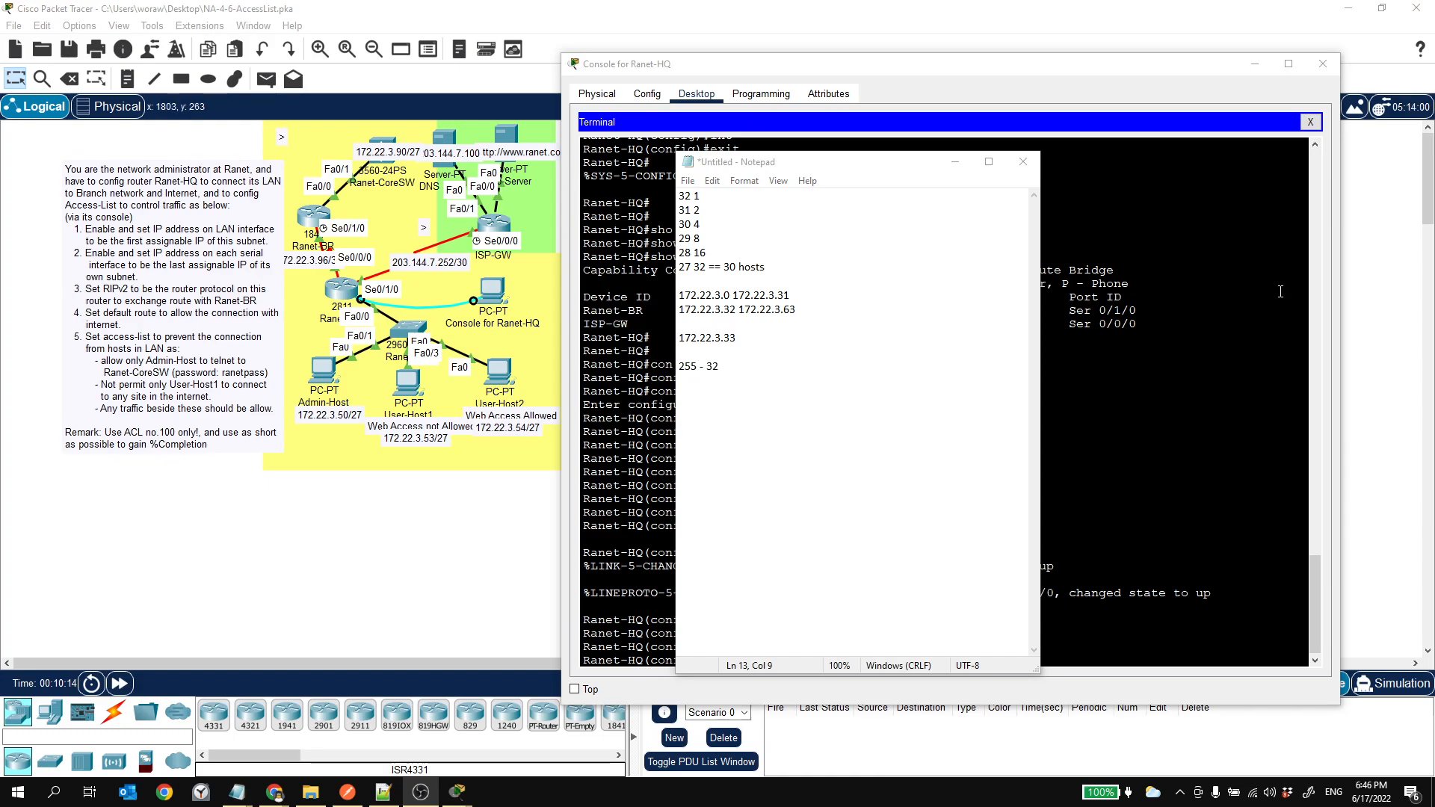
# Step: Change the first number of the subtraction in the notes to 254
pyautogui.click(693, 366)
pyautogui.press('BackSpace')
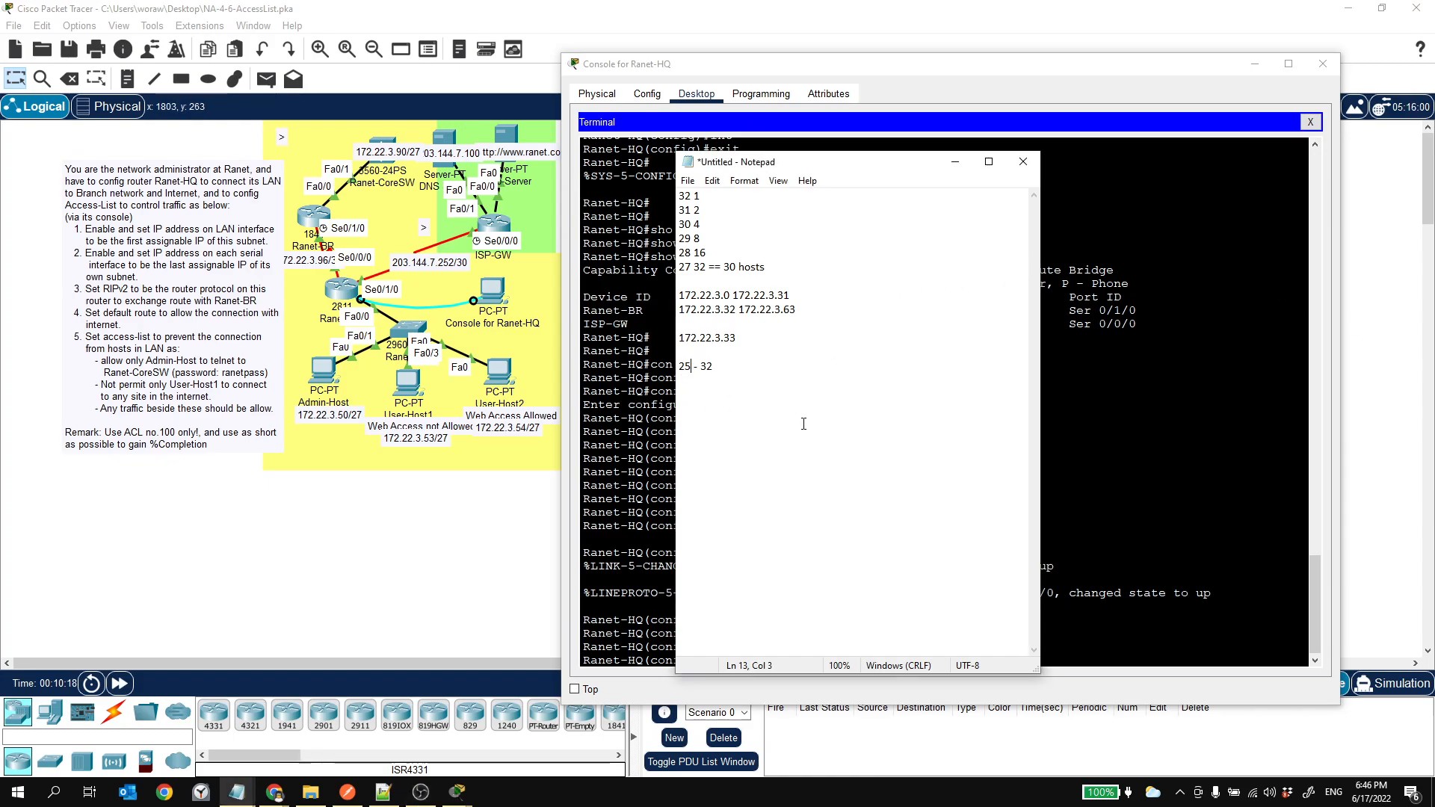
pyautogui.write('4')
# Step: Add the line "255 ip addresses = 1 octet = 0 - 254 == 255" below the subtraction
pyautogui.press('Right')
pyautogui.press('Right')
pyautogui.press('Right')
pyautogui.press('Right')
pyautogui.press('Return')
pyautogui.press('Return')
pyautogui.write('255 ip addresses = 1 ouctet')
pyautogui.press('BackSpace')
pyautogui.press('BackSpace')
pyautogui.press('BackSpace')
pyautogui.press('BackSpace')
pyautogui.press('BackSpace')
pyautogui.write('ctet')
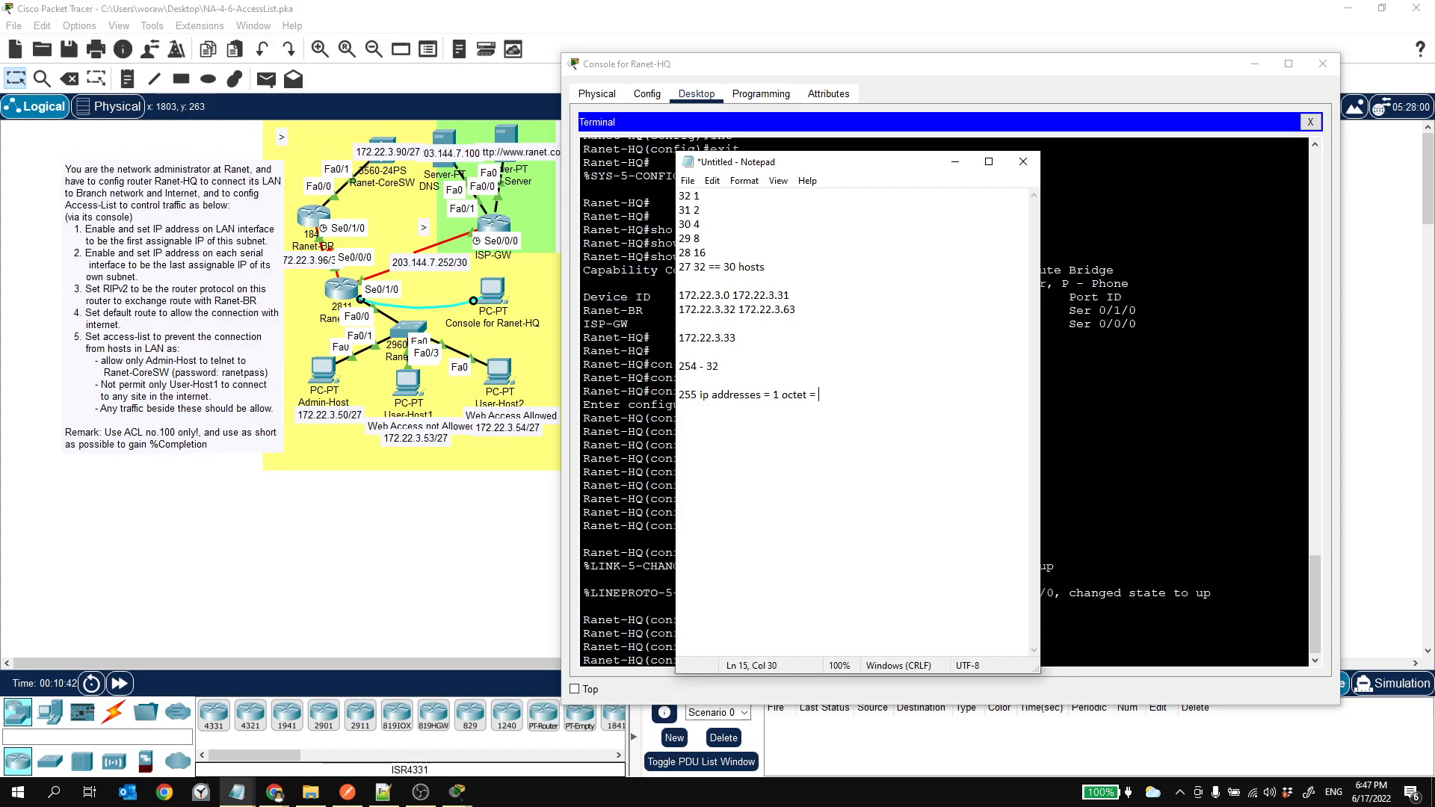
pyautogui.write('0 - 254 == 255')
pyautogui.click(818, 395)
pyautogui.moveTo(817, 395); pyautogui.dragTo(853, 395)
# Step: Append the subnet mask 255.255.255.224 after the address 172.22.3.33 in the notes
pyautogui.click(702, 369)
pyautogui.click(754, 340)
pyautogui.write('255.255.255.')
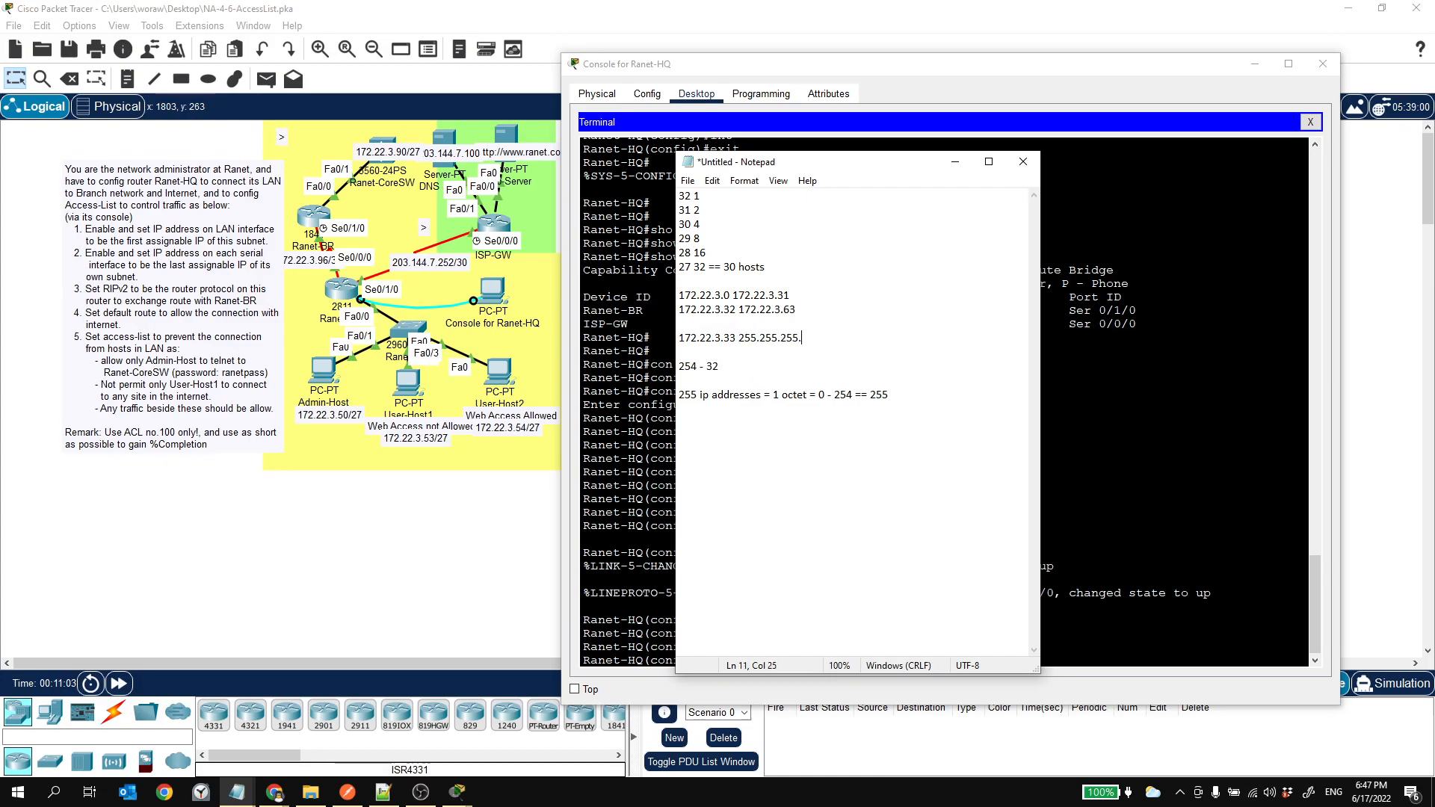
pyautogui.write('224')
# Step: Move the notes off the console and assign IP address 172.22.3.33 with mask 255.255.255.224 to fastEthernet 0/0
pyautogui.moveTo(840, 334); pyautogui.dragTo(678, 338)
pyautogui.moveTo(845, 166); pyautogui.dragTo(327, 177)
pyautogui.click(831, 665)
pyautogui.write('172.')
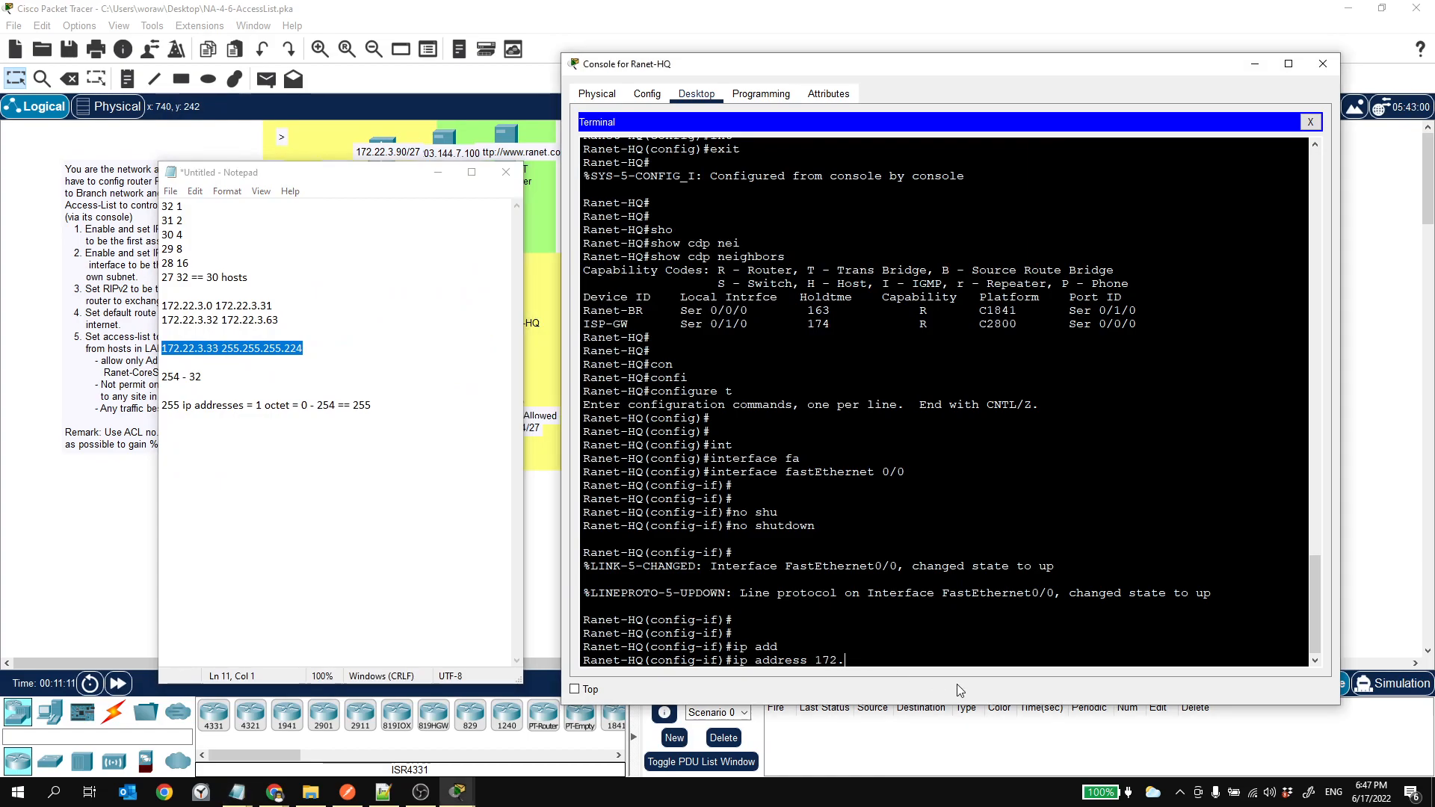
pyautogui.write('22.3.33')
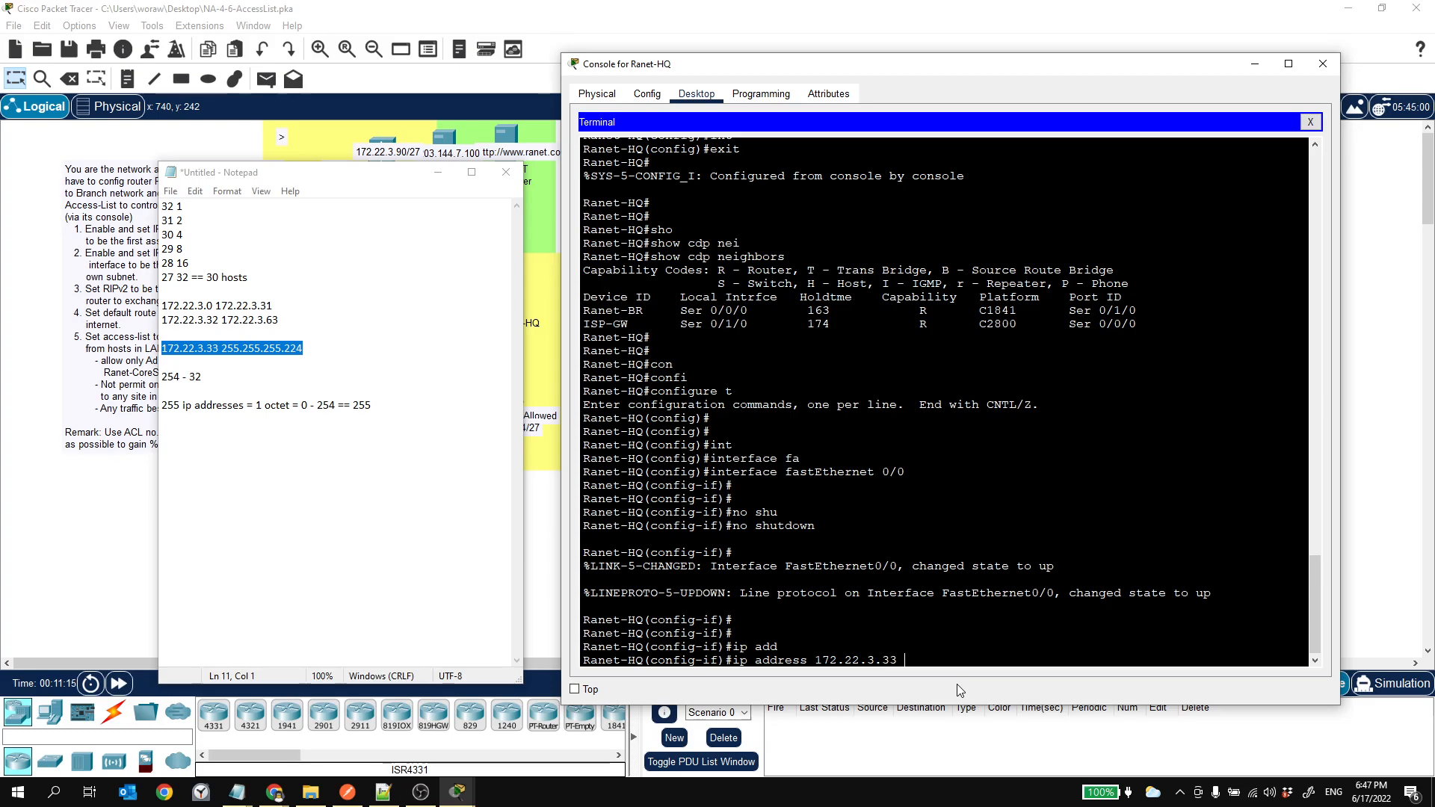
pyautogui.write('. 255.255.255.224')
pyautogui.press('Return')
pyautogui.press('Return')
pyautogui.press('Return')
pyautogui.press('Return')
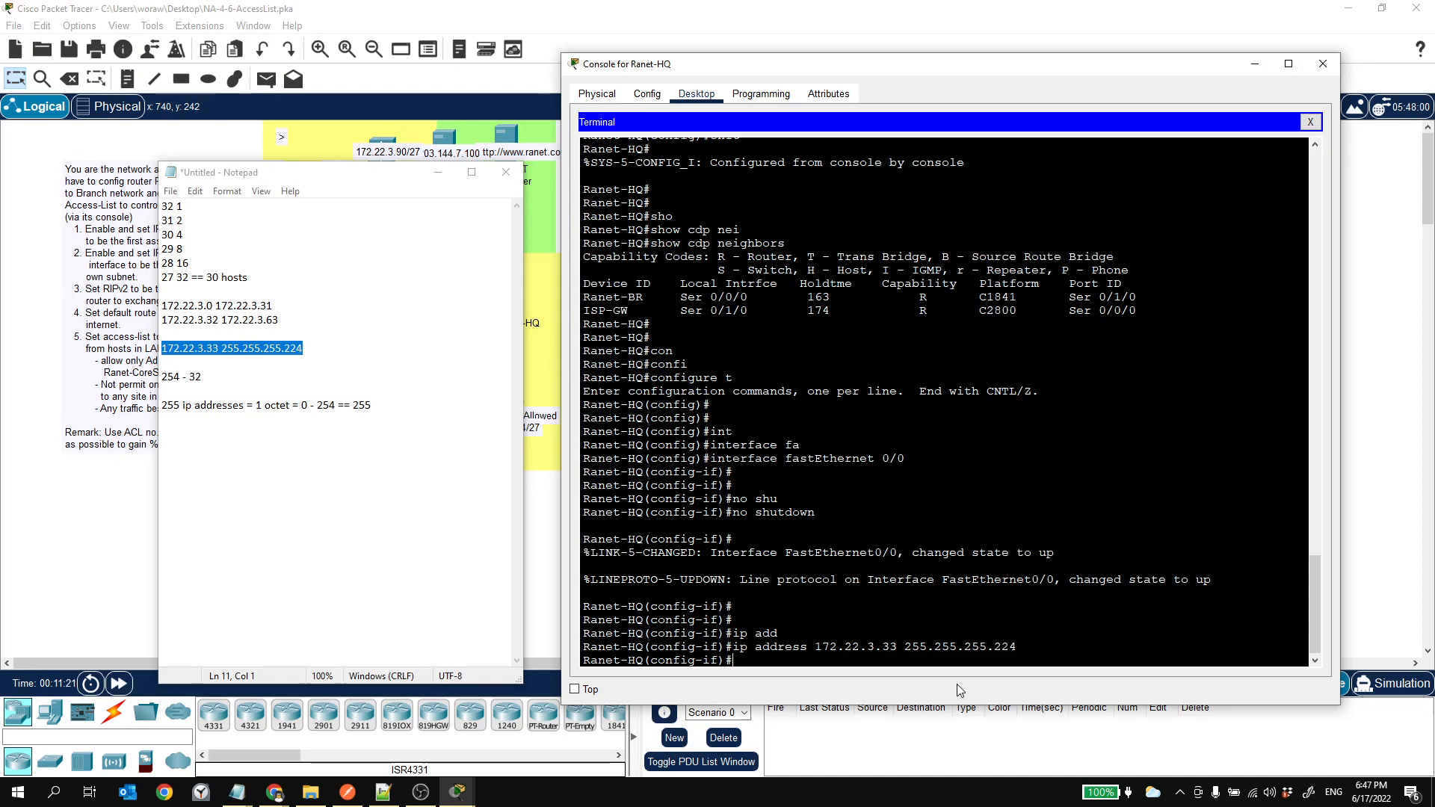
# Step: Enable fastEthernet 0/0 with no shutdown and exit to global configuration mode
pyautogui.write('no shu')
pyautogui.press('Tab')
pyautogui.press('Return')
pyautogui.press('Return')
pyautogui.press('Return')
pyautogui.press('Return')
pyautogui.write('exit')
pyautogui.press('Return')
pyautogui.press('Return')
pyautogui.press('Return')
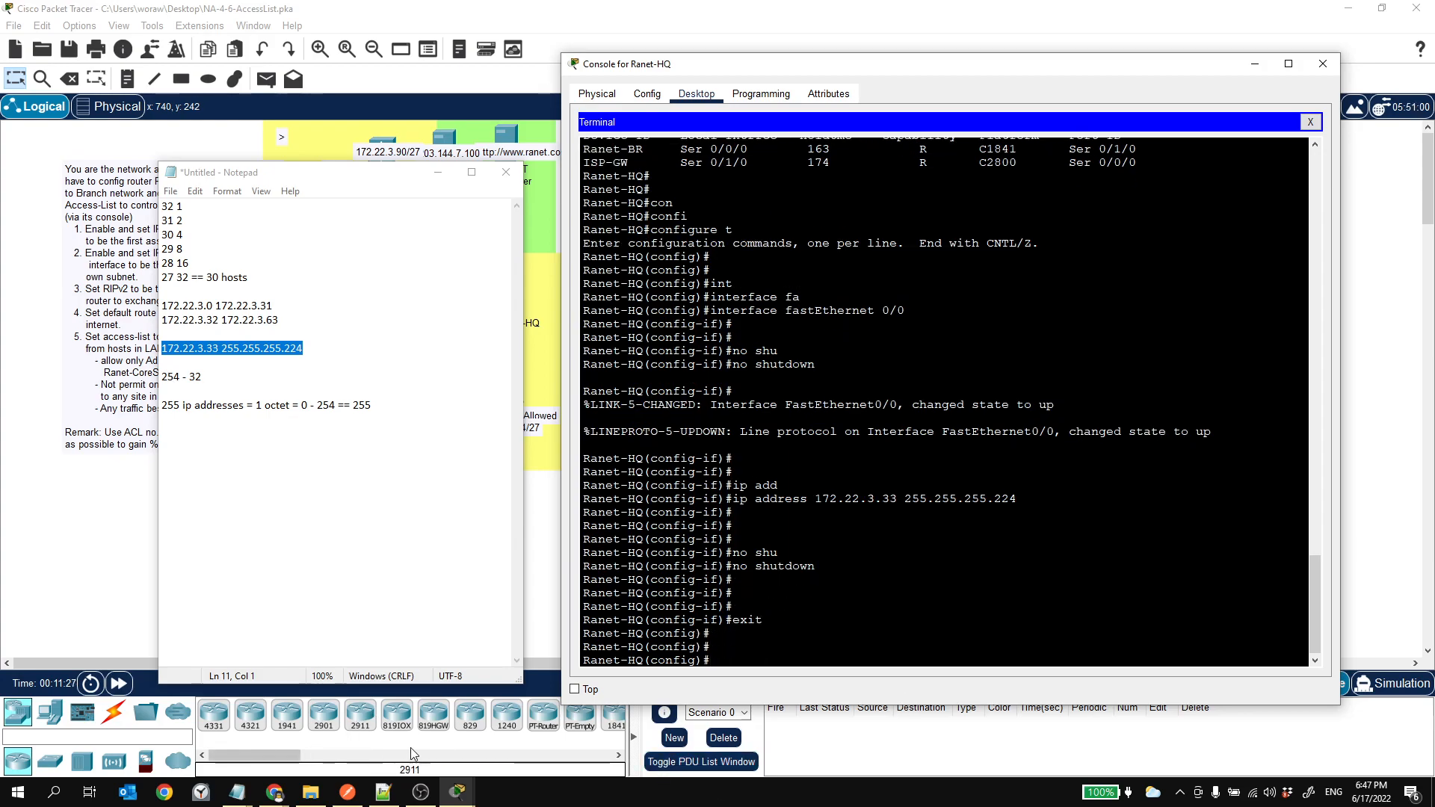
# Step: Check the activity's assessment items for Ranet-HQ and return to the router console
pyautogui.click(459, 793)
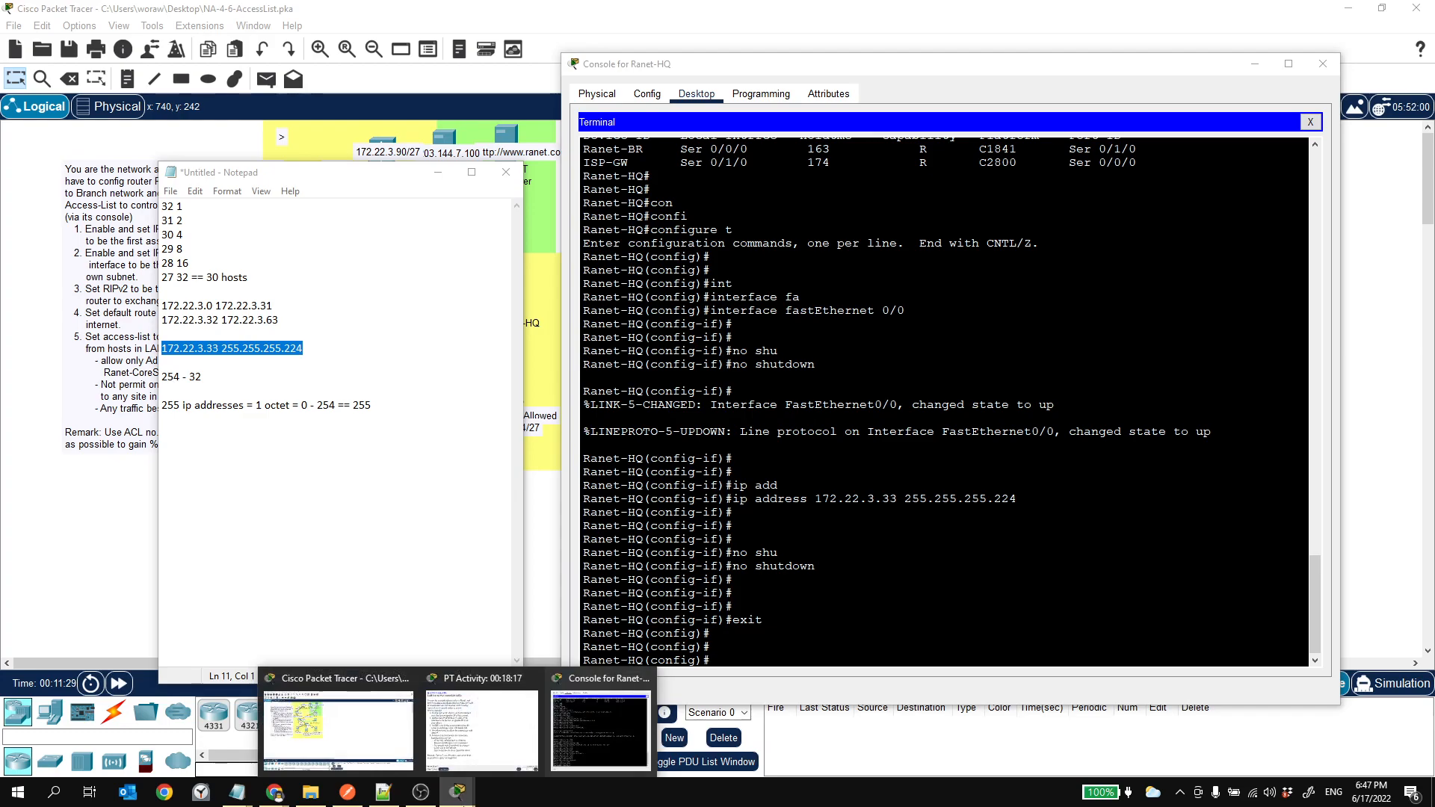
pyautogui.click(482, 729)
pyautogui.click(721, 636)
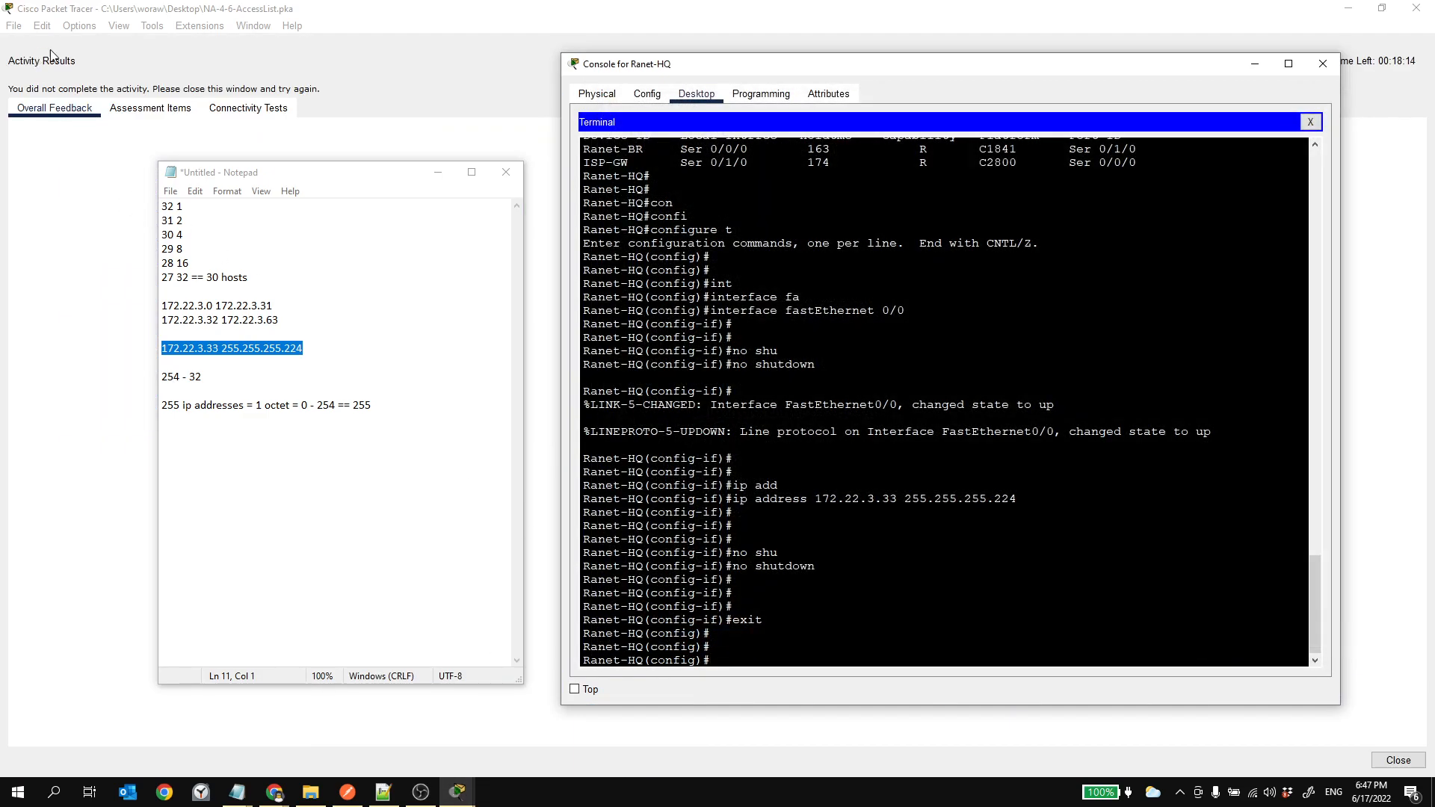
pyautogui.click(149, 109)
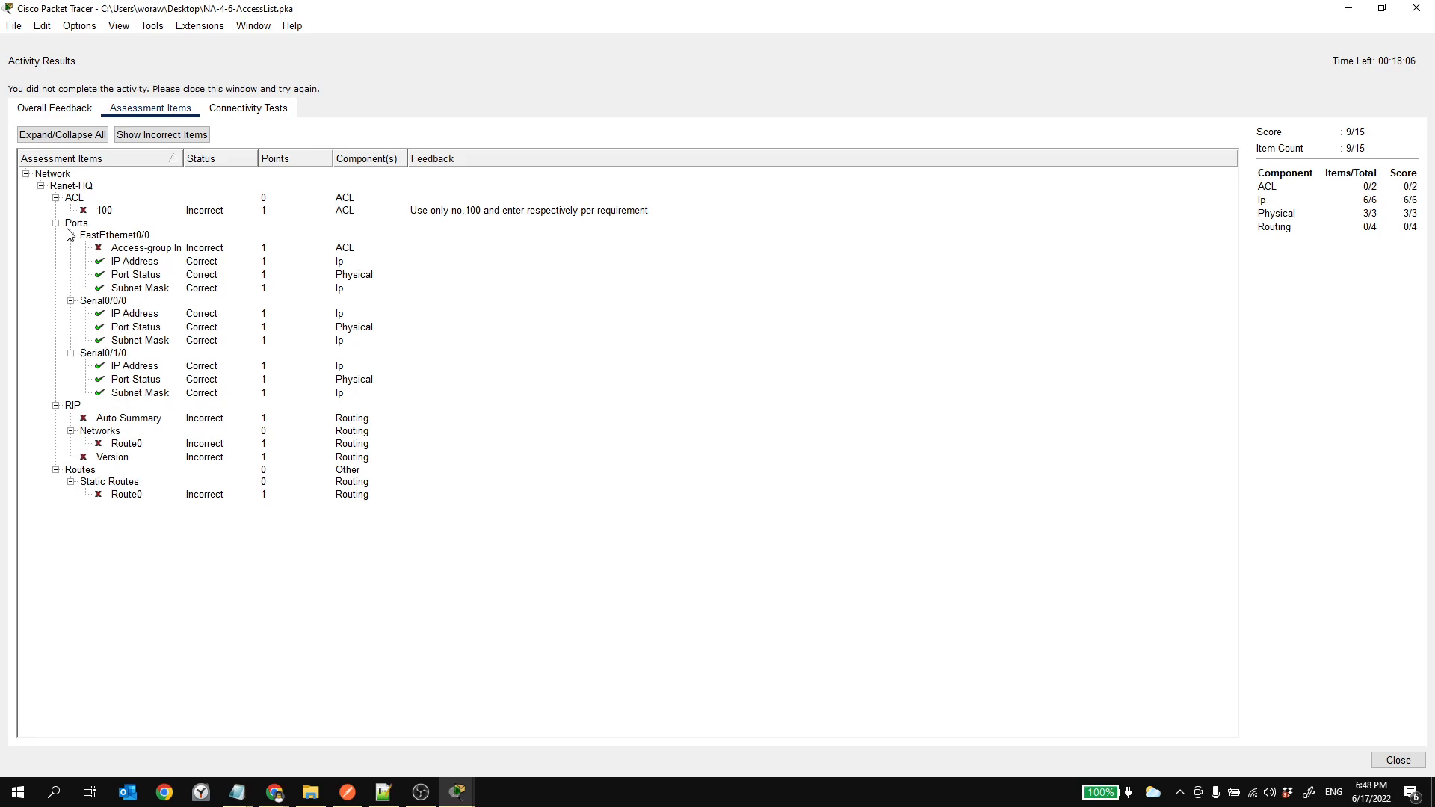
pyautogui.click(1415, 9)
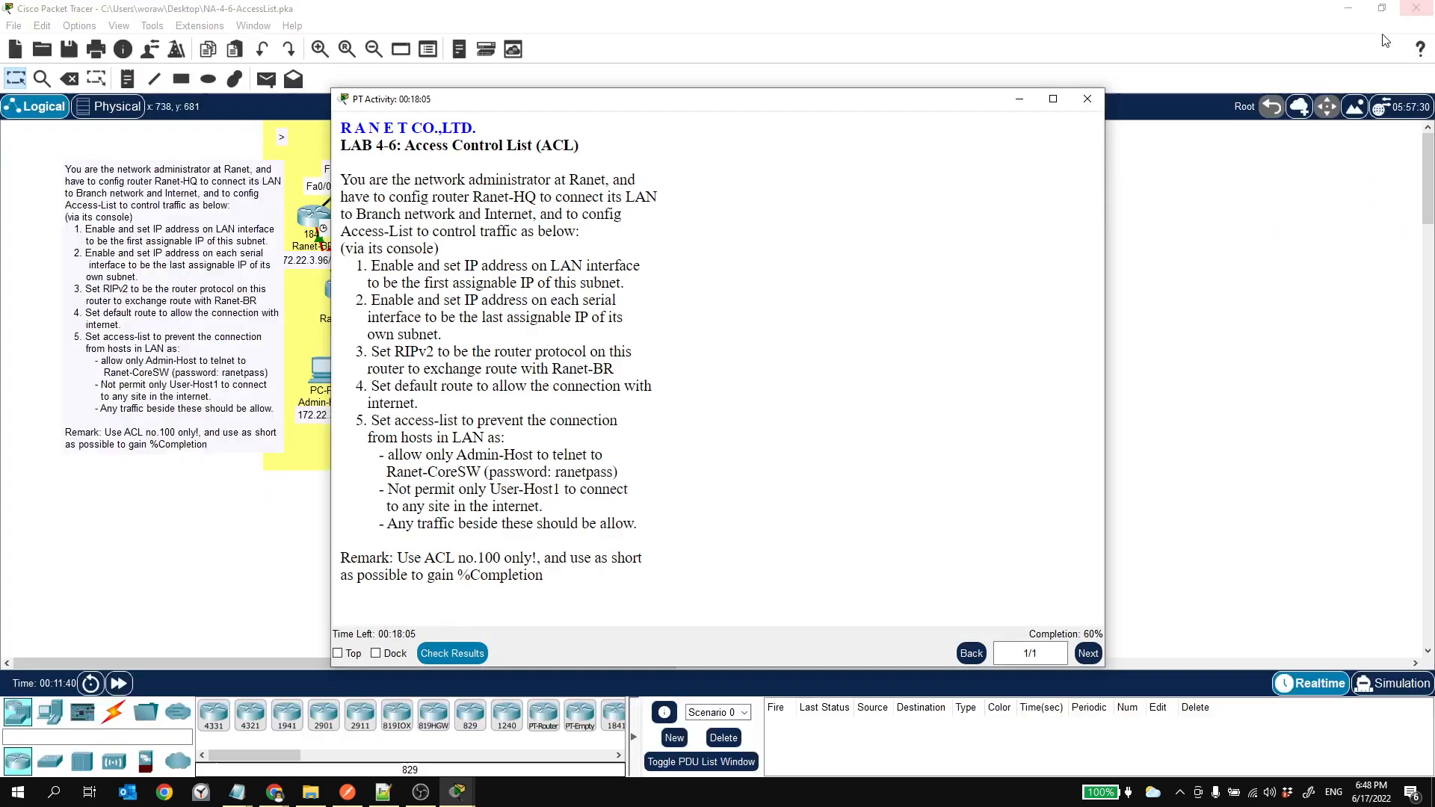
pyautogui.moveTo(558, 102); pyautogui.dragTo(826, 69)
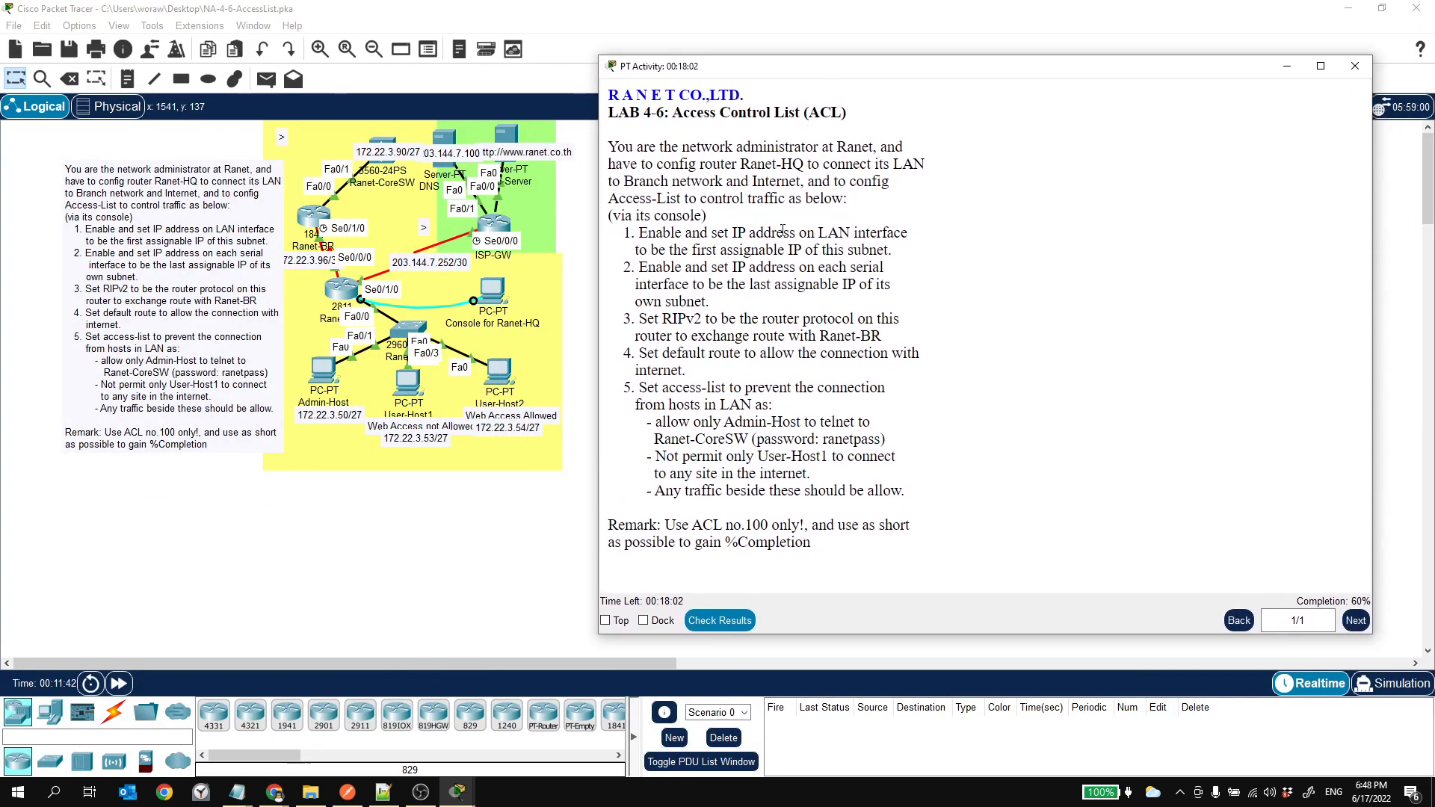
pyautogui.click(458, 793)
pyautogui.click(467, 744)
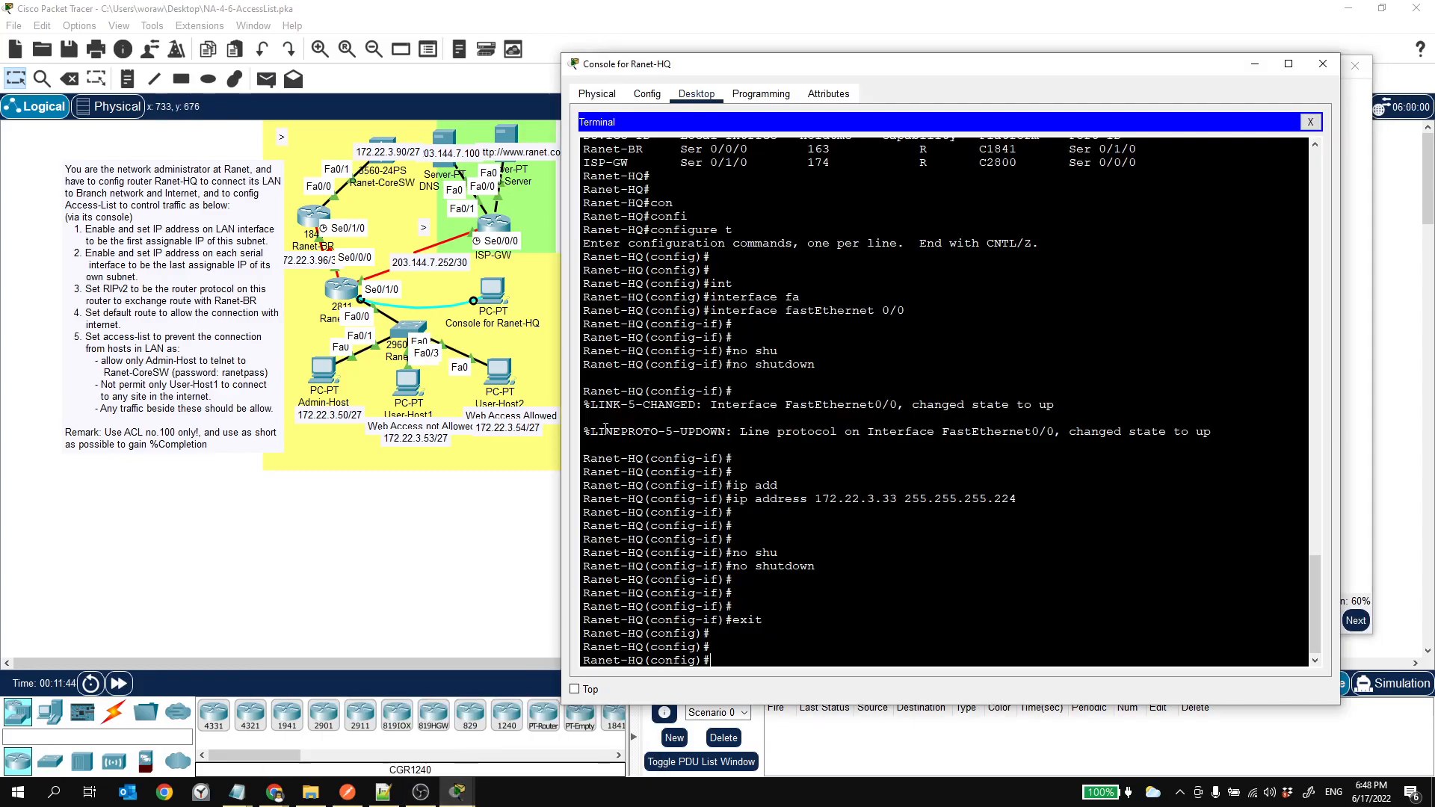
pyautogui.moveTo(771, 65); pyautogui.dragTo(817, 50)
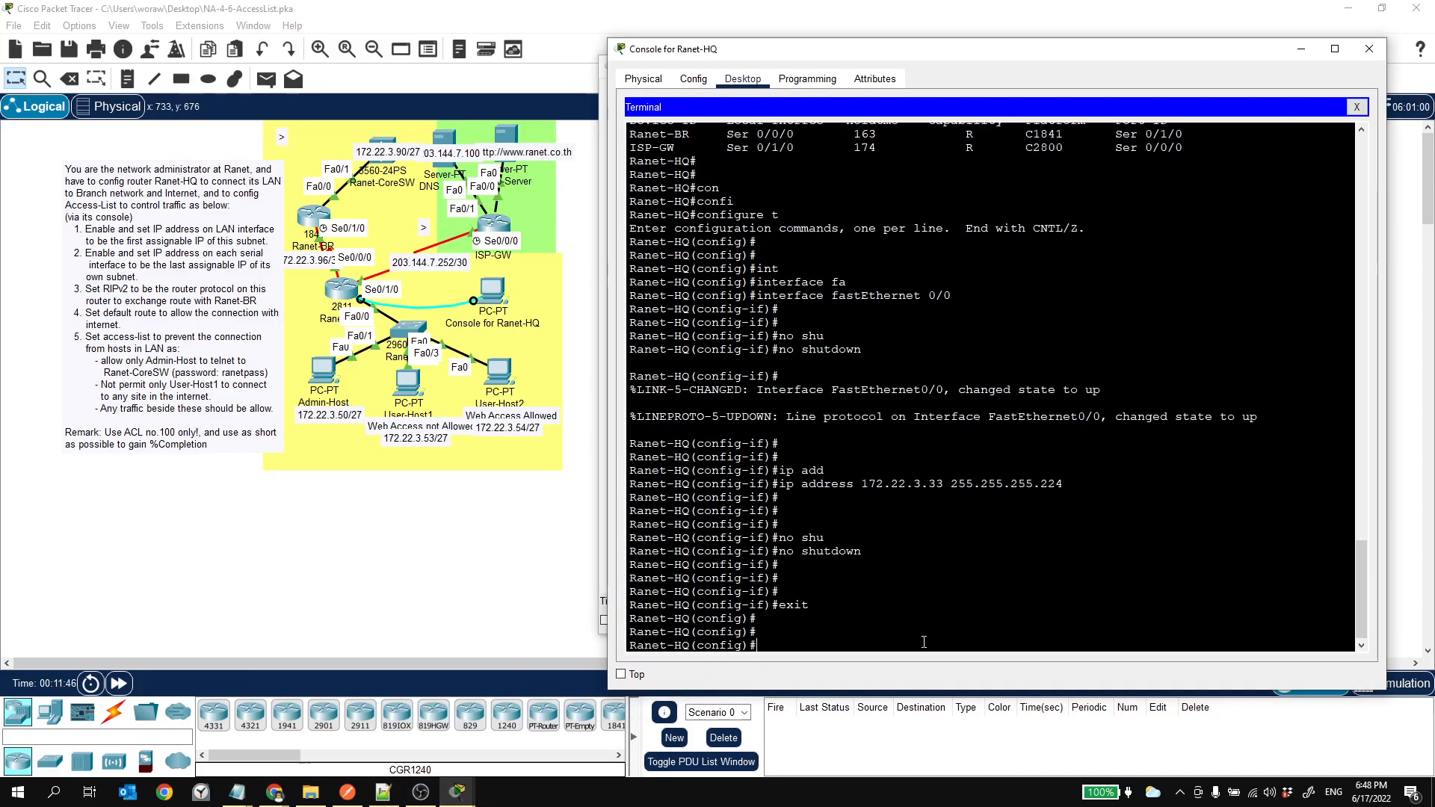
# Step: Exit global configuration mode to the privileged prompt
pyautogui.write('exit')
pyautogui.press('Return')
pyautogui.press('Return')
pyautogui.press('Return')
pyautogui.press('Return')
pyautogui.press('Return')
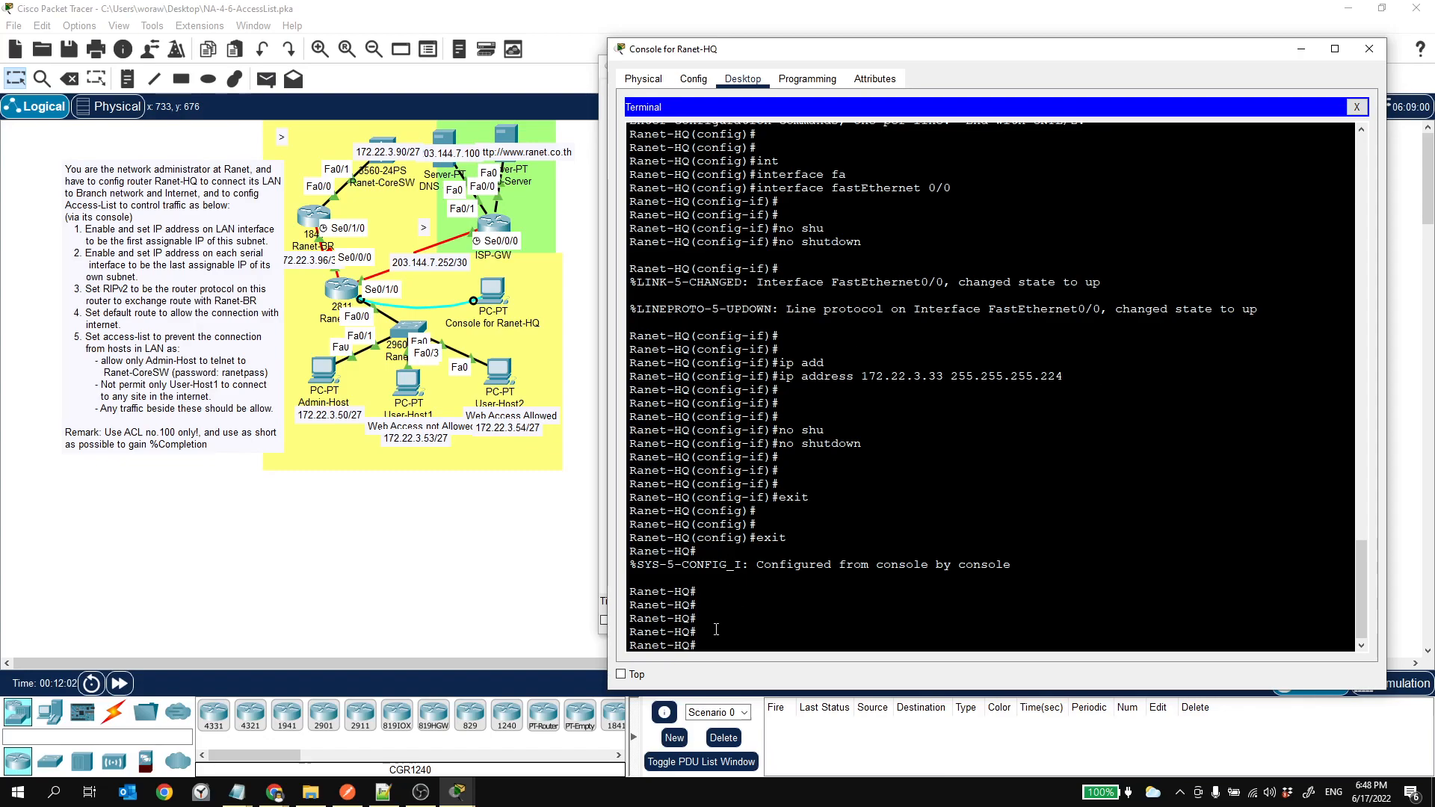
# Step: Try the router command and its help at the privileged prompt
pyautogui.write('rou')
pyautogui.press('Tab')
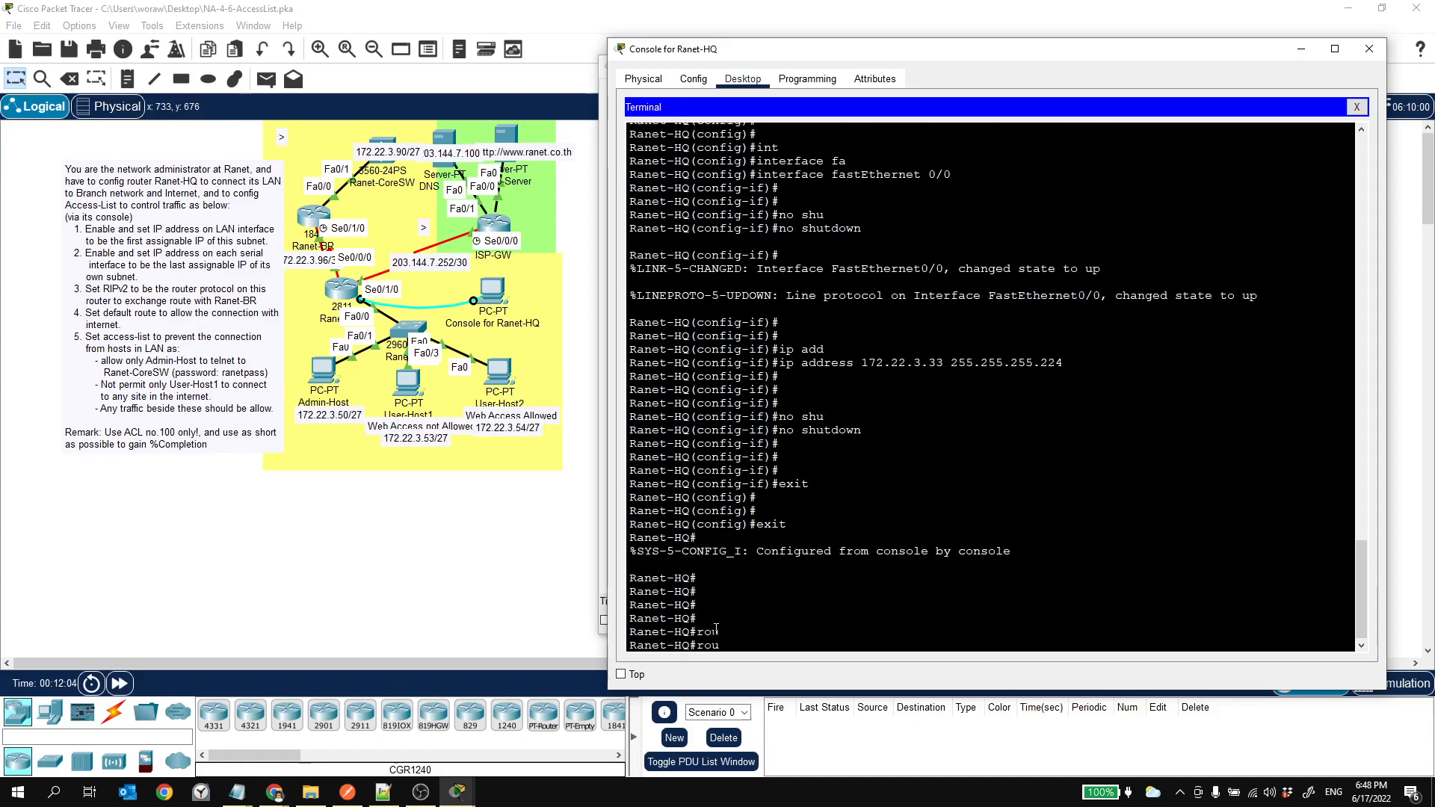
pyautogui.write('t')
pyautogui.press('Return')
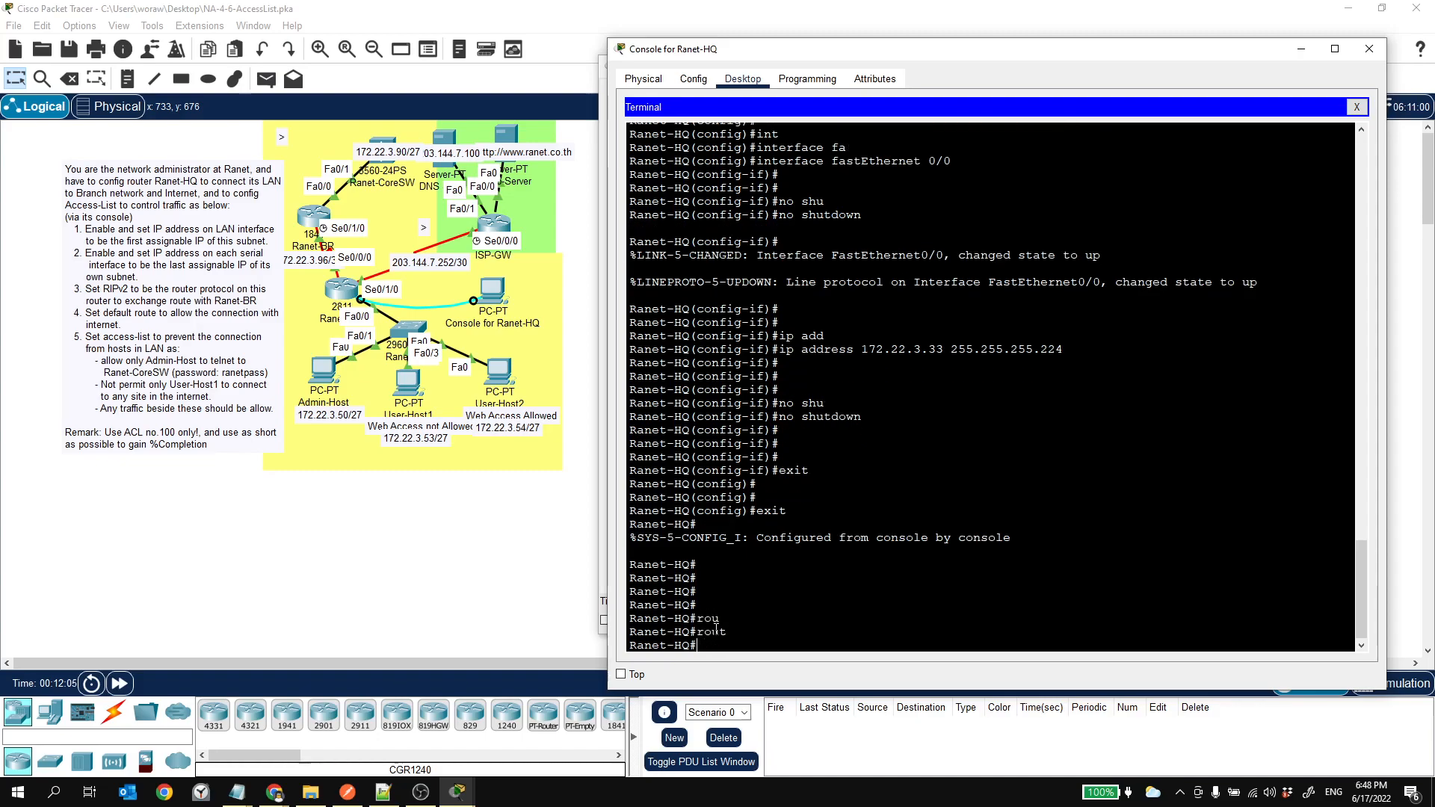
pyautogui.write('router')
pyautogui.press('Tab')
pyautogui.write('?')
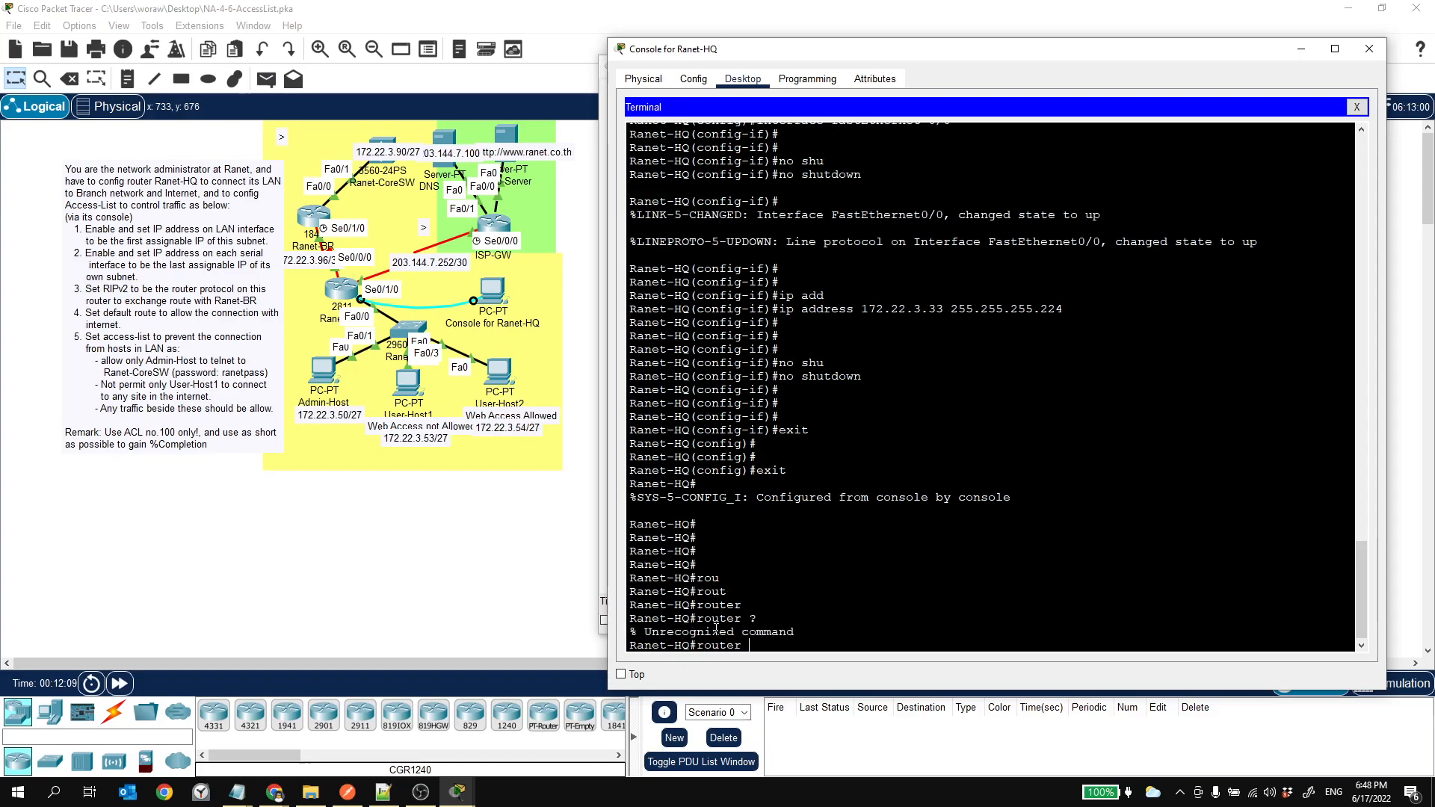
pyautogui.press('BackSpace')
pyautogui.press('BackSpace')
pyautogui.press('BackSpace')
pyautogui.press('BackSpace')
pyautogui.press('BackSpace')
pyautogui.press('BackSpace')
pyautogui.press('BackSpace')
# Step: Try the help for routing and ip rou at the privileged prompt
pyautogui.write('routing ?')
pyautogui.press('BackSpace')
pyautogui.press('BackSpace')
pyautogui.press('BackSpace')
pyautogui.press('BackSpace')
pyautogui.press('BackSpace')
pyautogui.press('BackSpace')
pyautogui.press('BackSpace')
pyautogui.write('ip rou')
pyautogui.press('Tab')
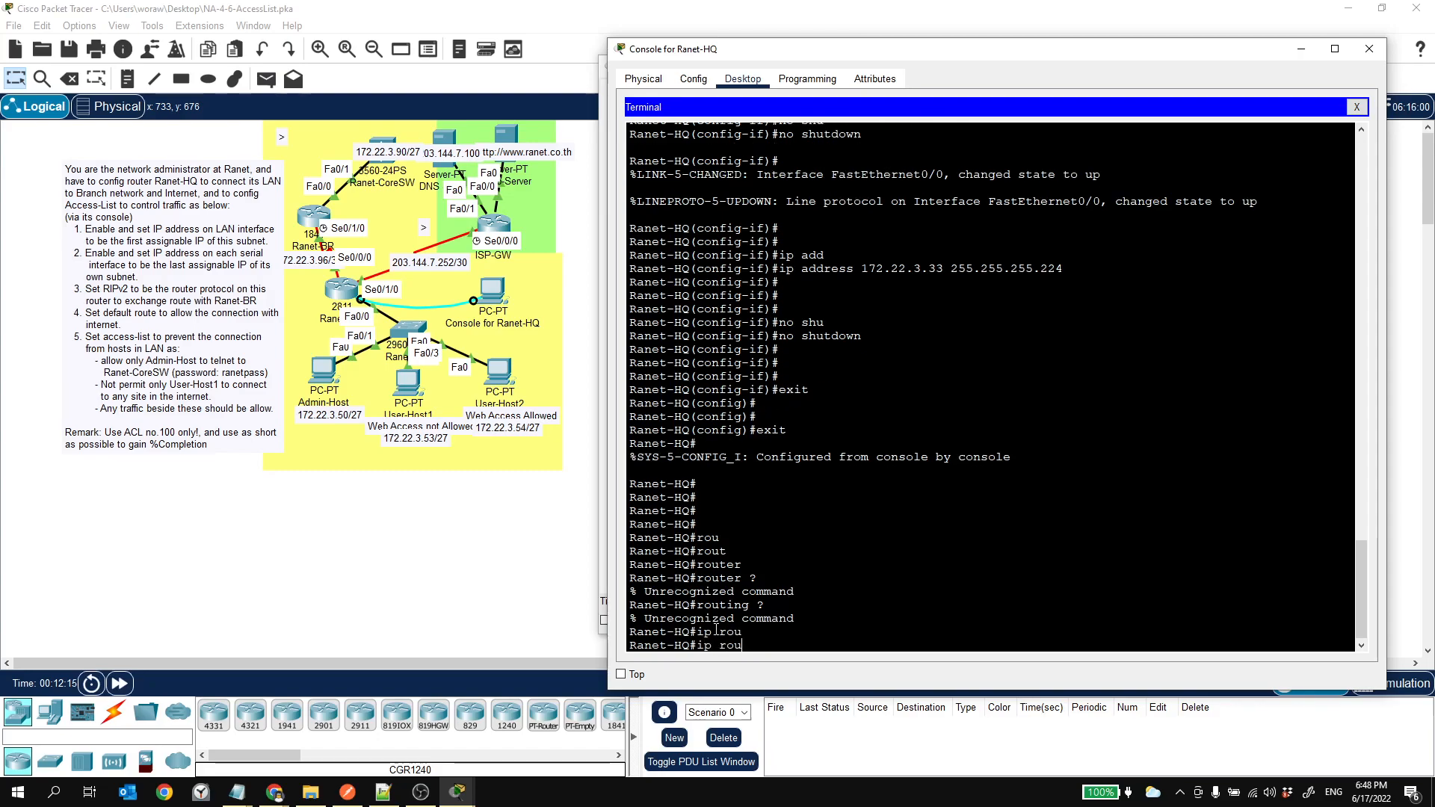
pyautogui.write('?')
pyautogui.press('BackSpace')
pyautogui.press('BackSpace')
pyautogui.press('BackSpace')
pyautogui.press('BackSpace')
pyautogui.press('BackSpace')
pyautogui.press('BackSpace')
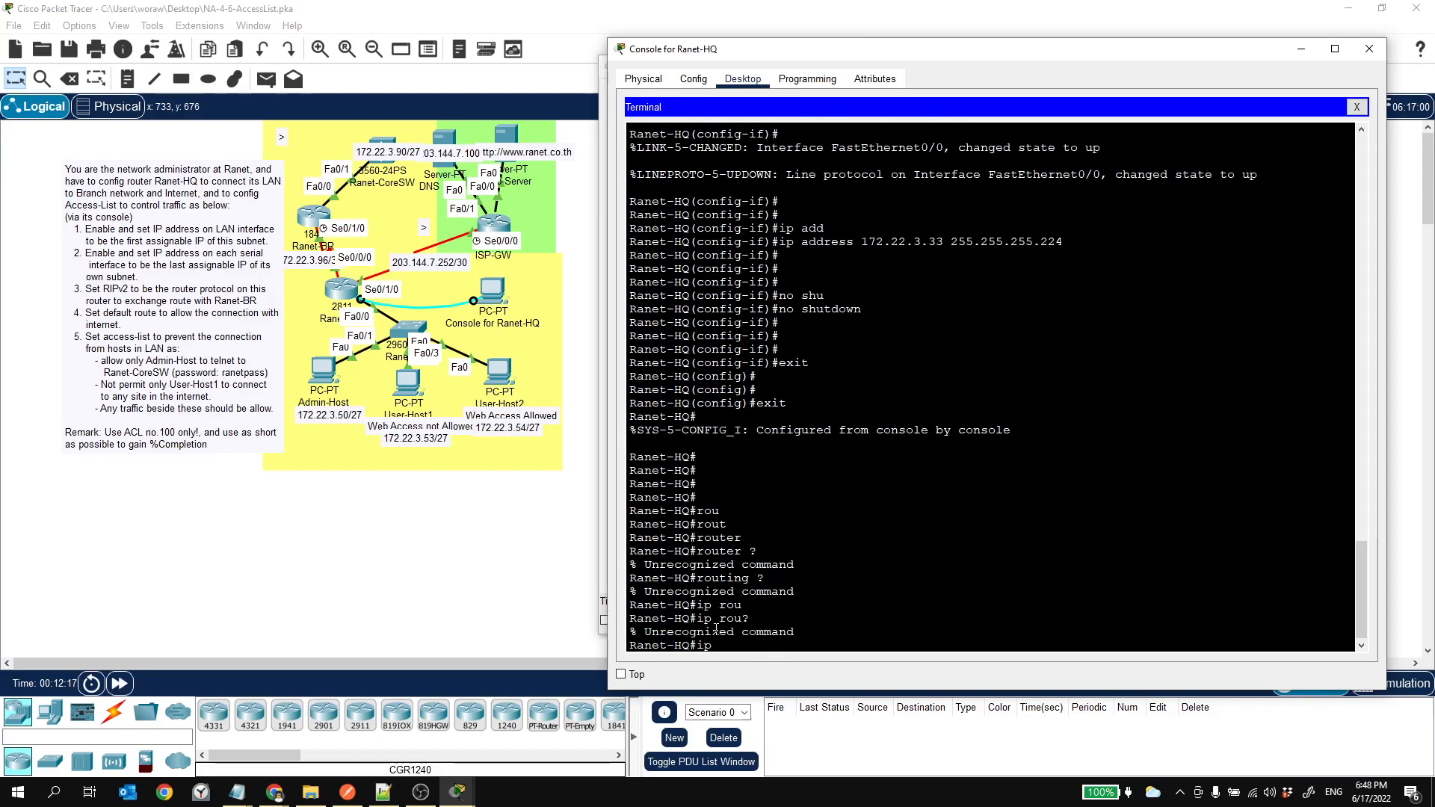
# Step: Enter global configuration mode and start RIP configuration with router rip
pyautogui.write('config t')
pyautogui.press('Return')
pyautogui.press('Return')
pyautogui.press('Return')
pyautogui.write('rout')
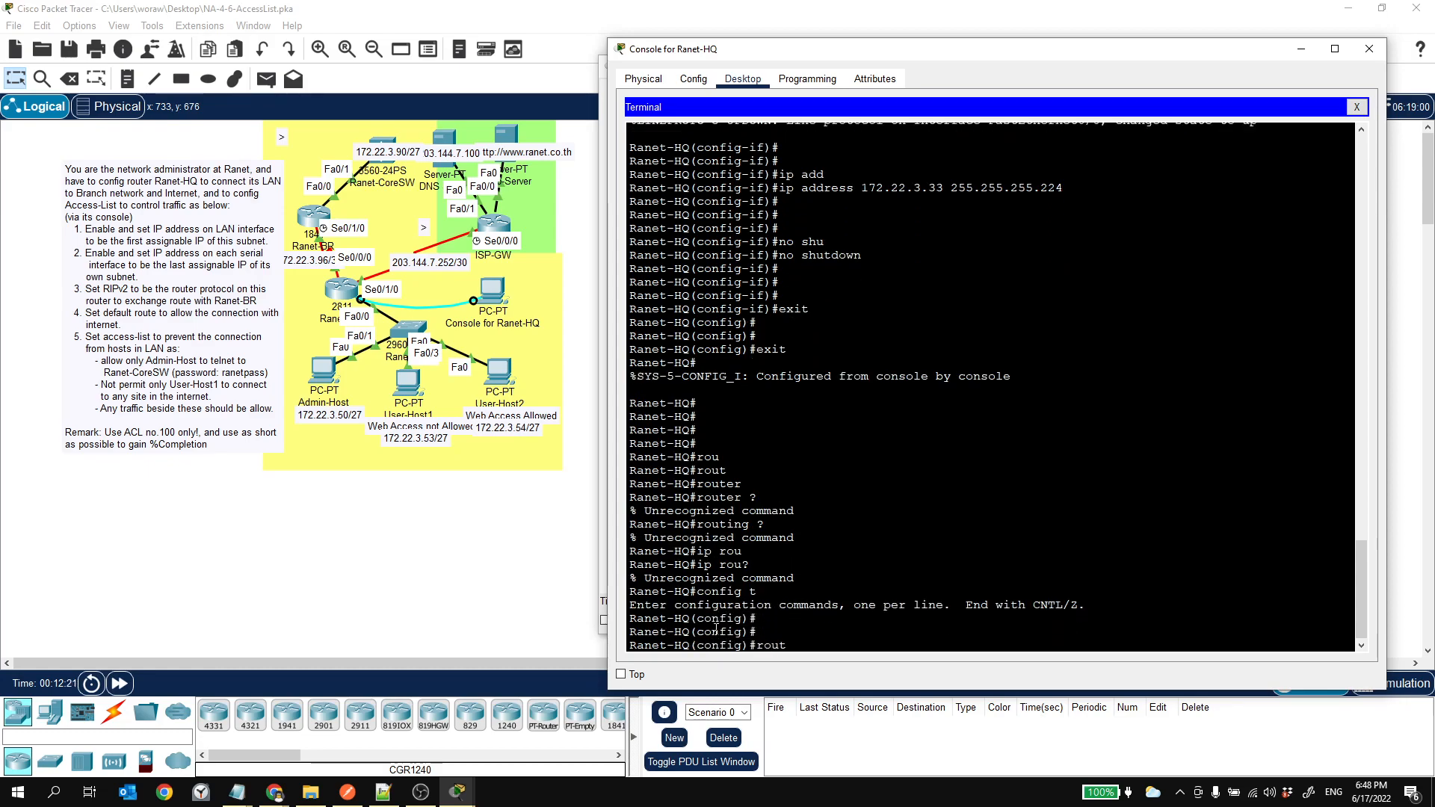
pyautogui.press('Tab')
pyautogui.write('er ?')
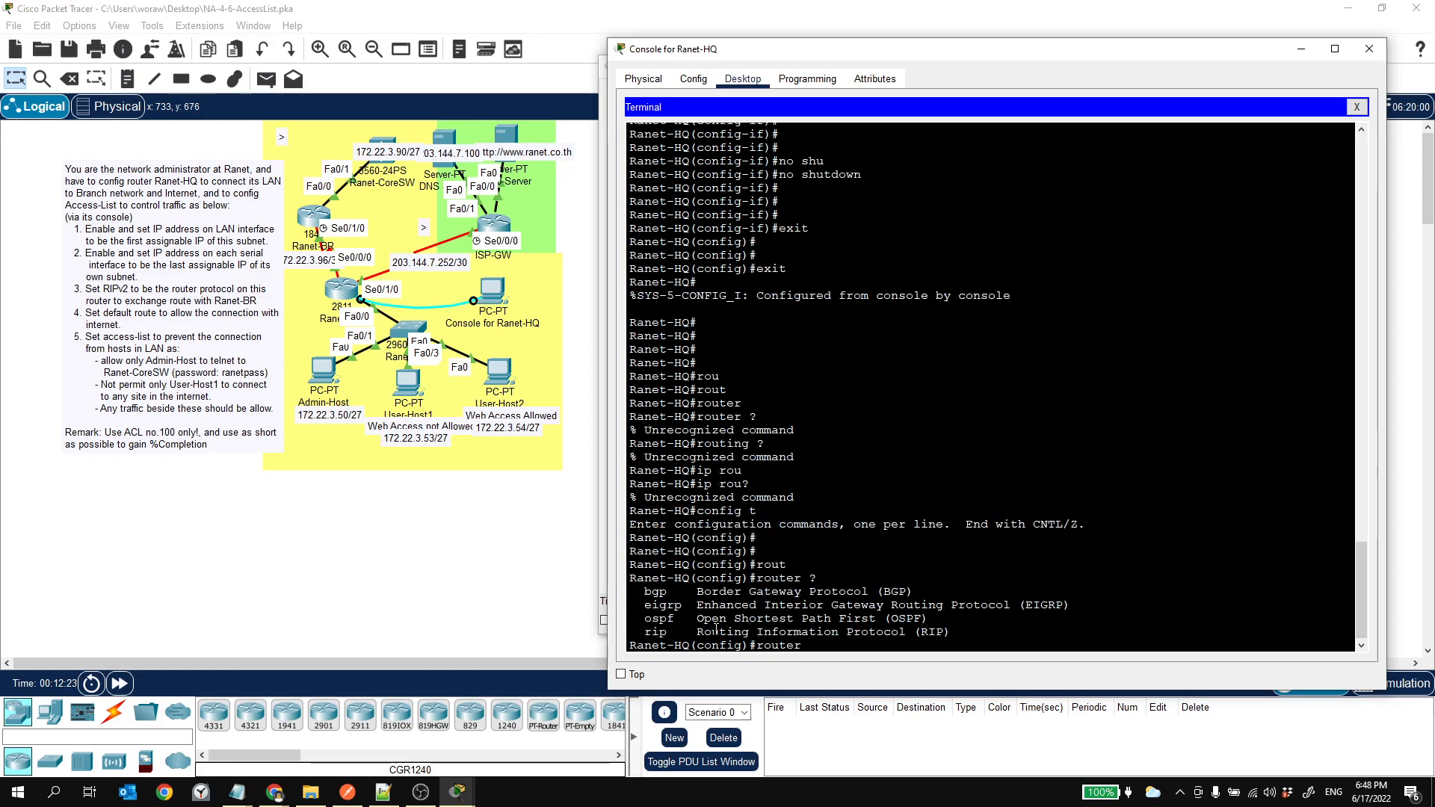
pyautogui.write('rip')
pyautogui.press('Tab')
pyautogui.write('?')
pyautogui.press('Return')
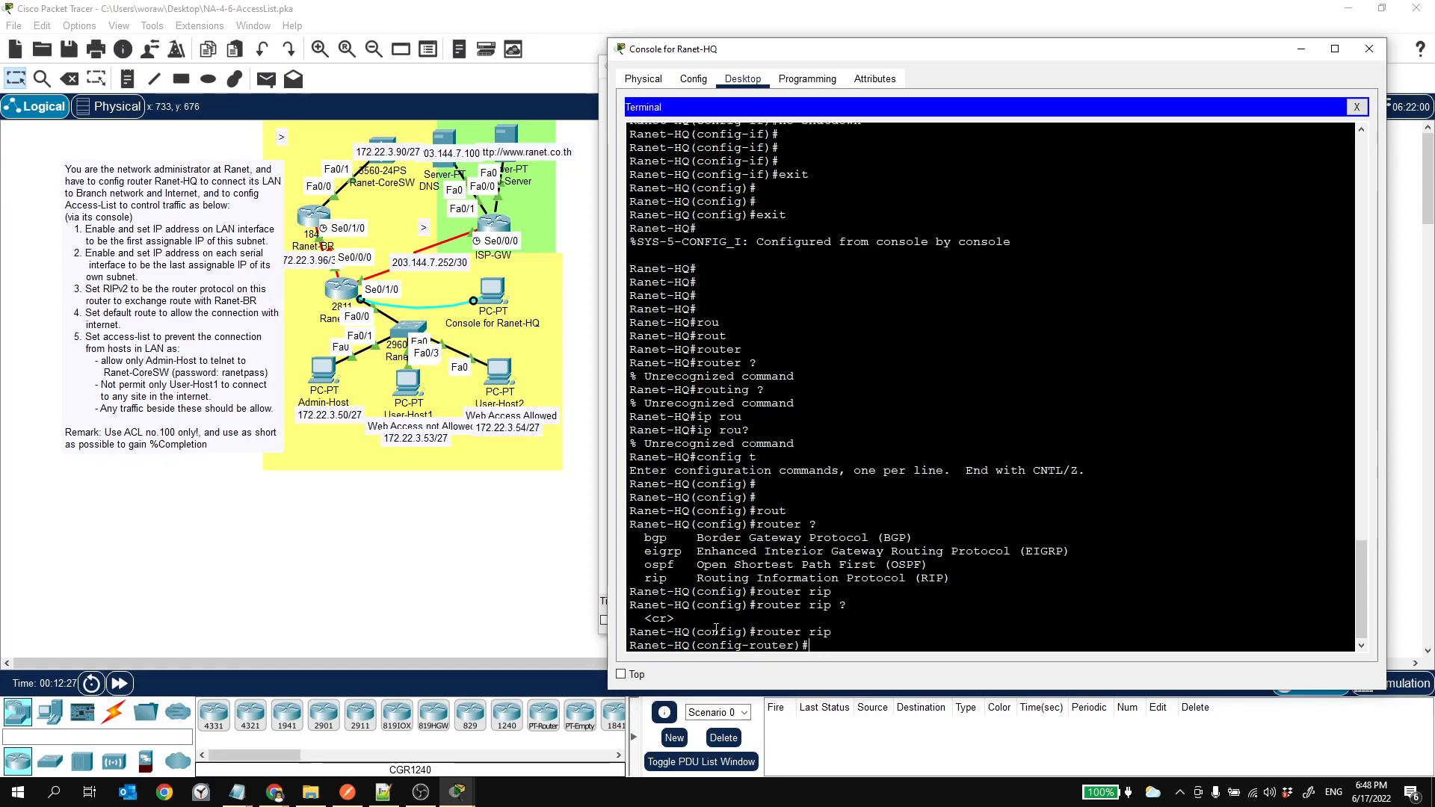
# Step: List the RIP configuration commands and set the routing protocol to version 2
pyautogui.write('?')
pyautogui.write('ver')
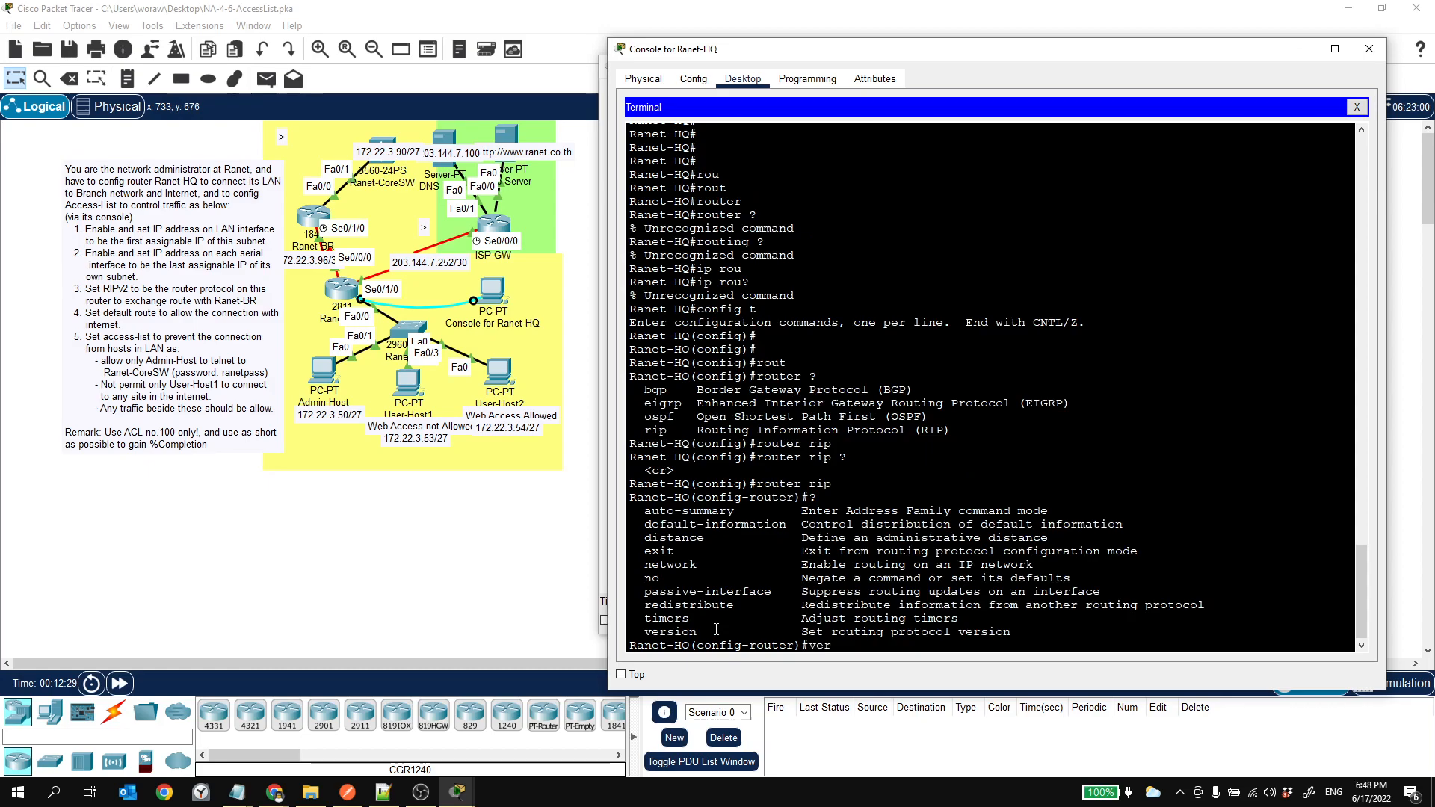
pyautogui.press('Tab')
pyautogui.write('2')
pyautogui.press('Return')
pyautogui.press('Return')
pyautogui.press('Return')
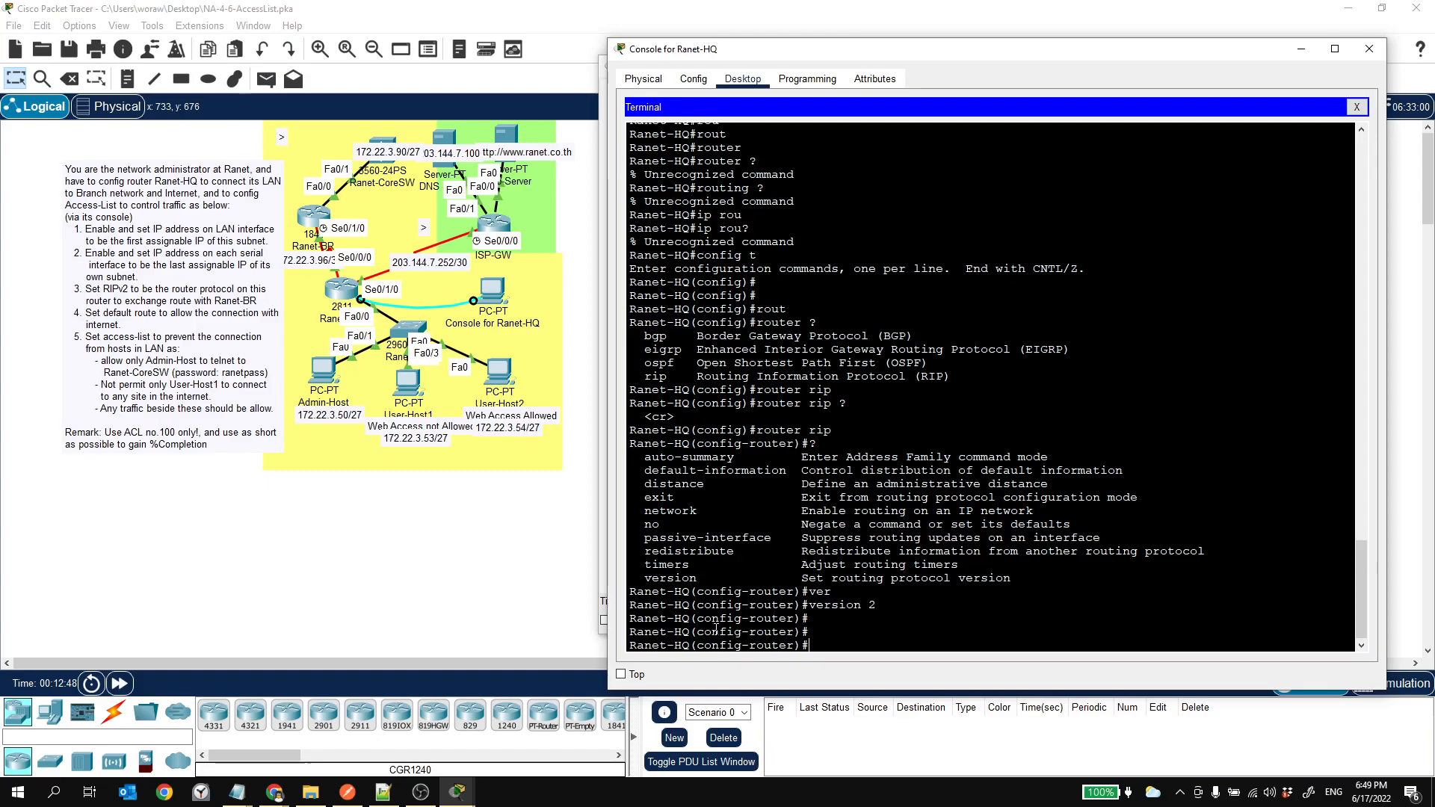
# Step: Add network 172.22.0.0 to the RIP configuration
pyautogui.write('net')
pyautogui.press('Tab')
pyautogui.write('172.22')
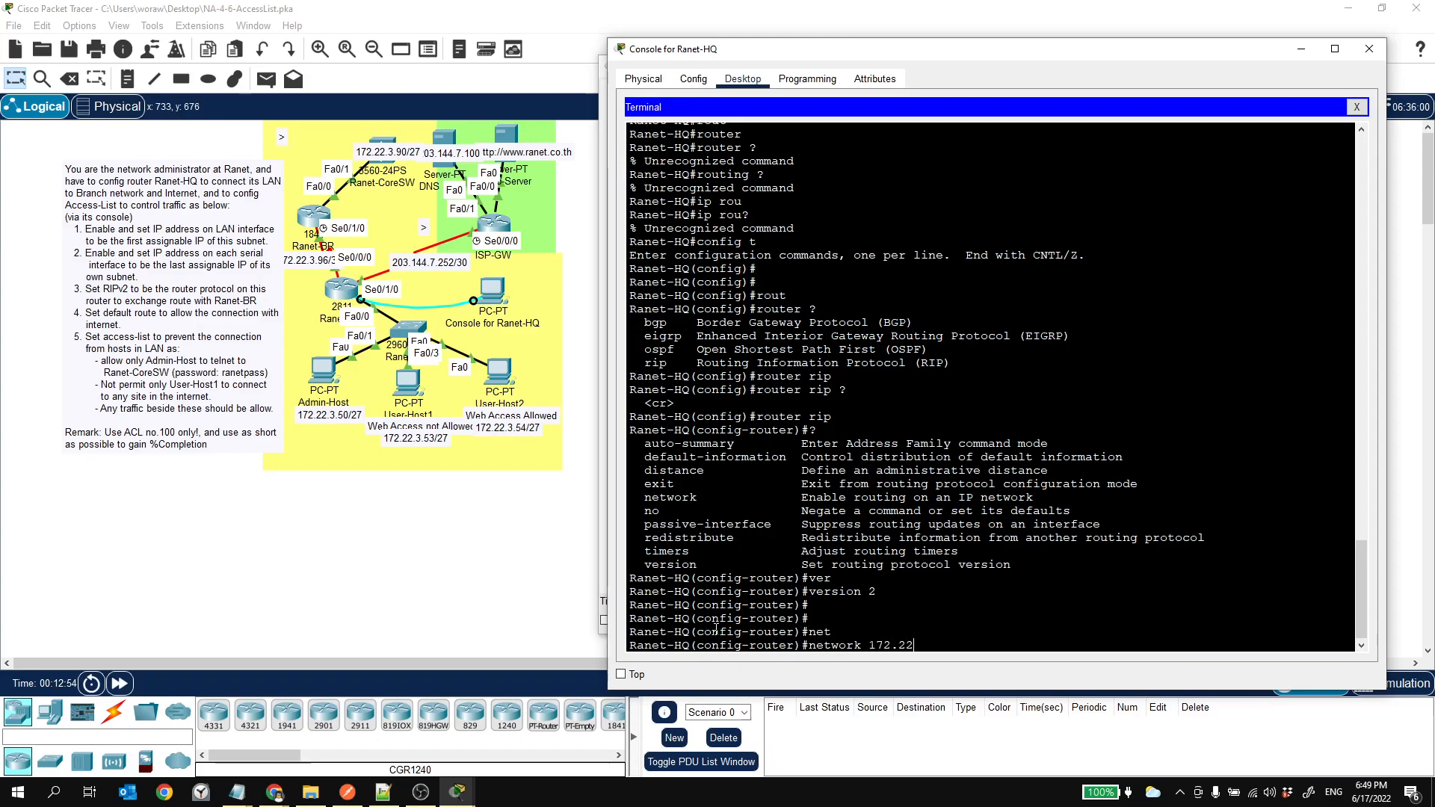
pyautogui.write('.0.0')
pyautogui.press('Return')
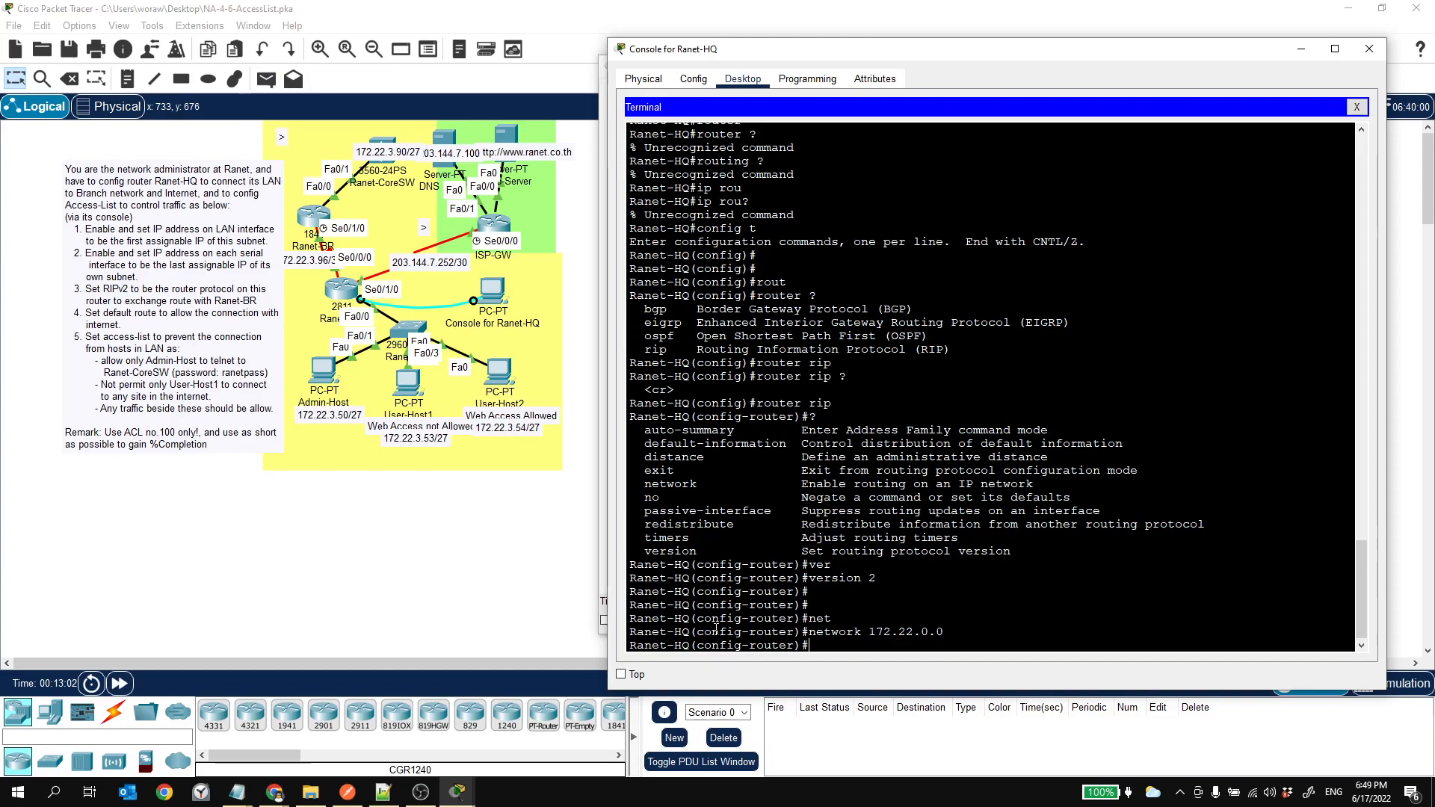
# Step: Disable RIP route summarization with no auto-summary and exit to global configuration mode
pyautogui.write('?')
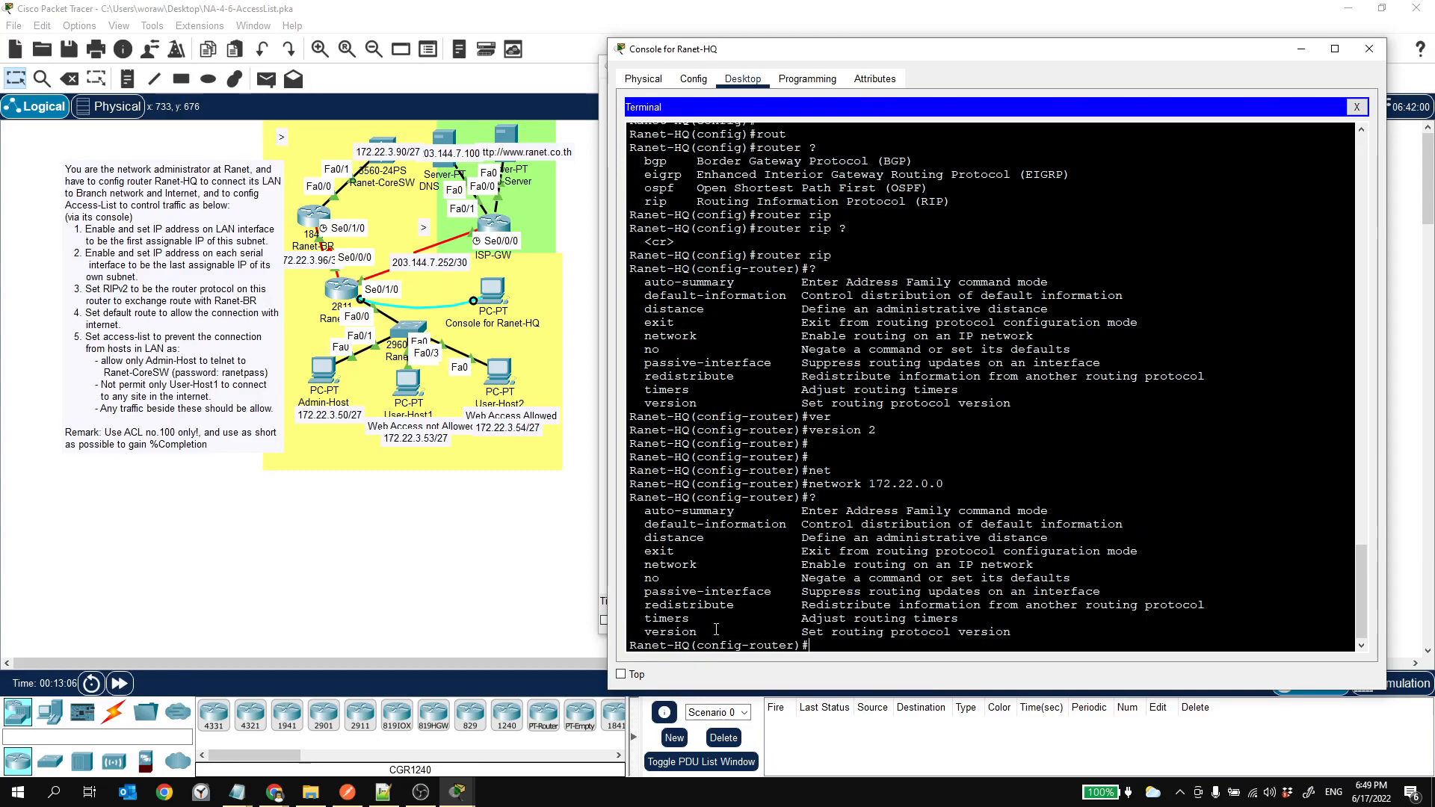
pyautogui.write('no s')
pyautogui.press('BackSpace')
pyautogui.write('a')
pyautogui.press('Tab')
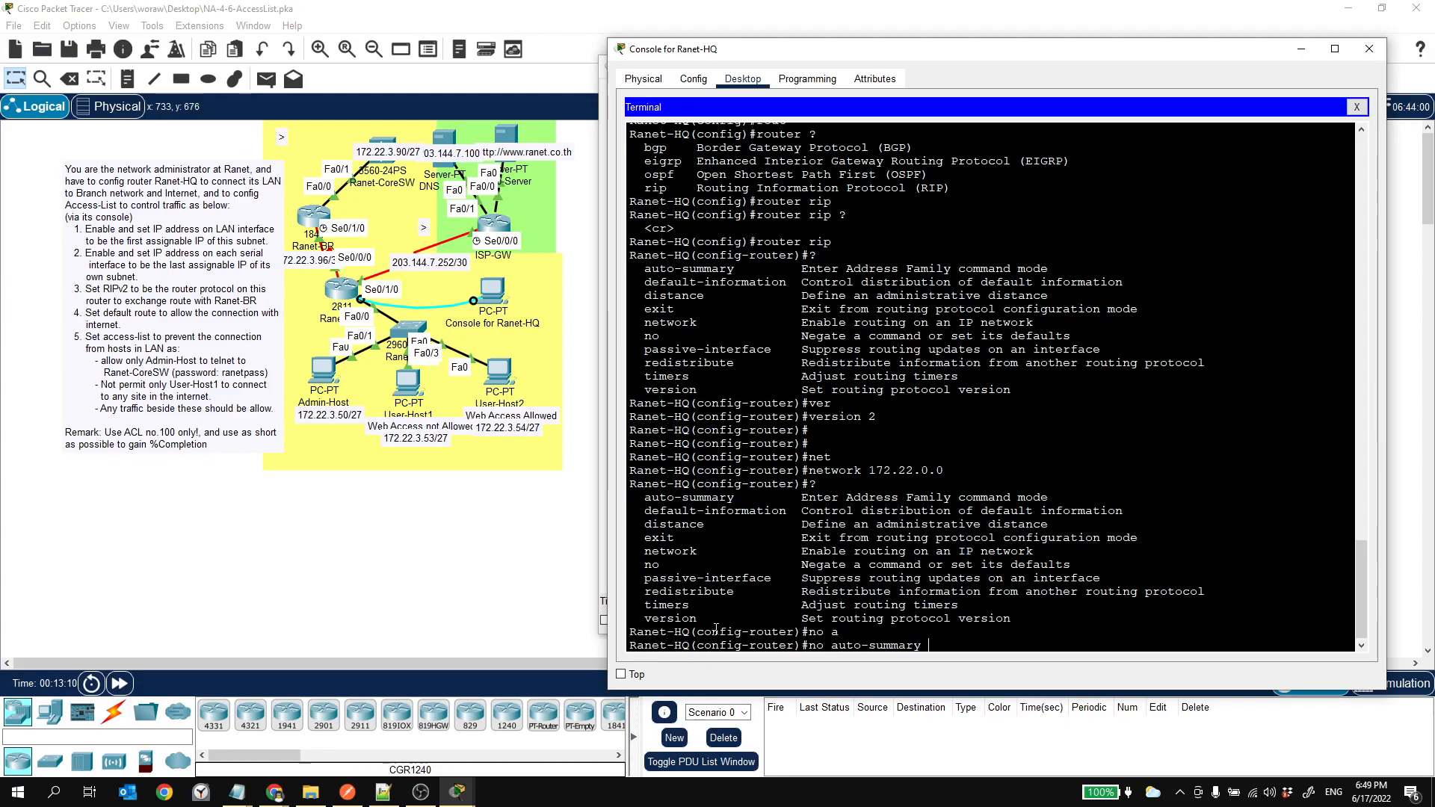
pyautogui.press('Return')
pyautogui.press('Return')
pyautogui.press('Return')
pyautogui.write('exit')
pyautogui.press('Return')
pyautogui.press('Return')
pyautogui.press('Return')
pyautogui.press('Return')
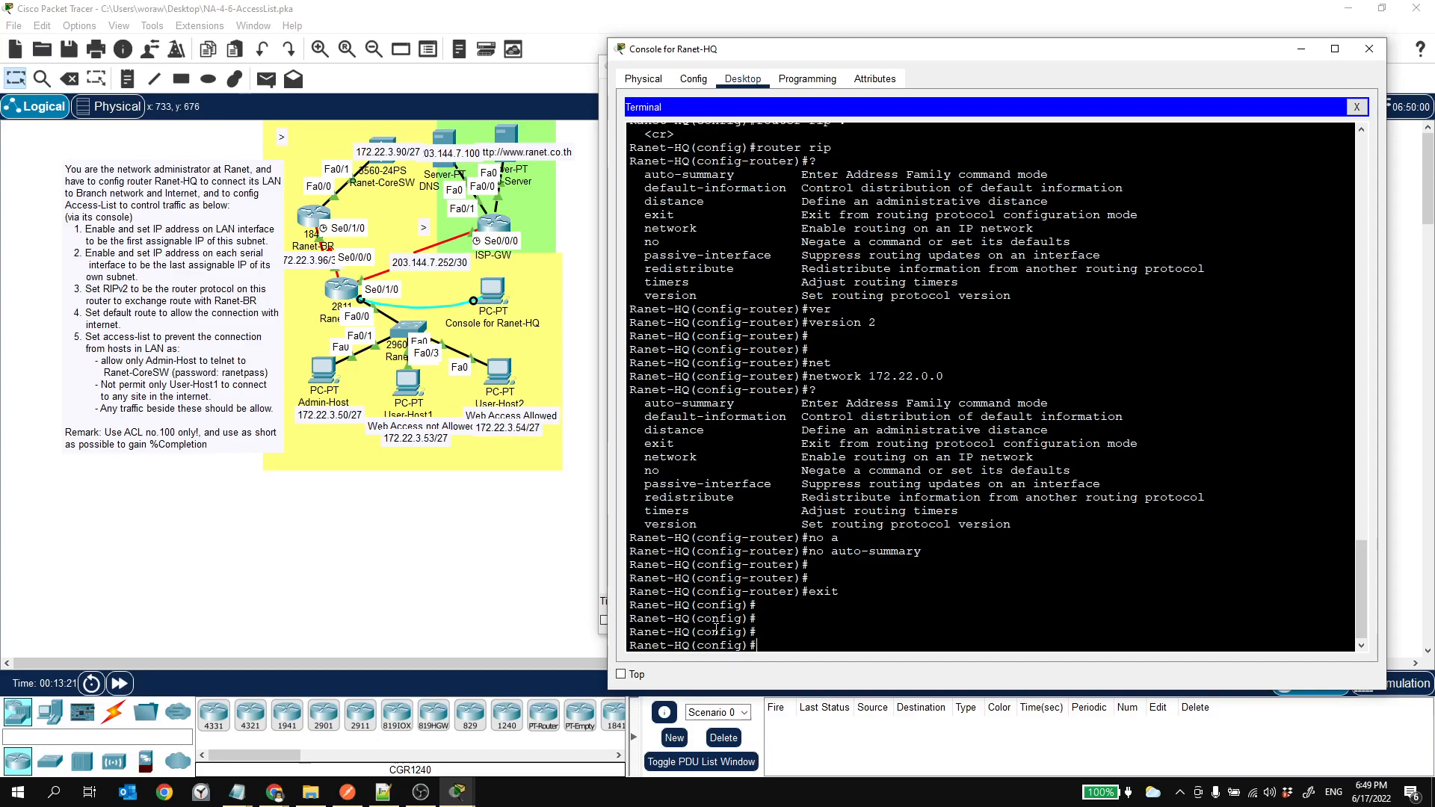
# Step: Try the router command's help in global configuration mode and discard the command
pyautogui.write('rou')
pyautogui.press('BackSpace')
pyautogui.press('BackSpace')
pyautogui.press('BackSpace')
pyautogui.write('rout')
pyautogui.press('Tab')
pyautogui.write('?')
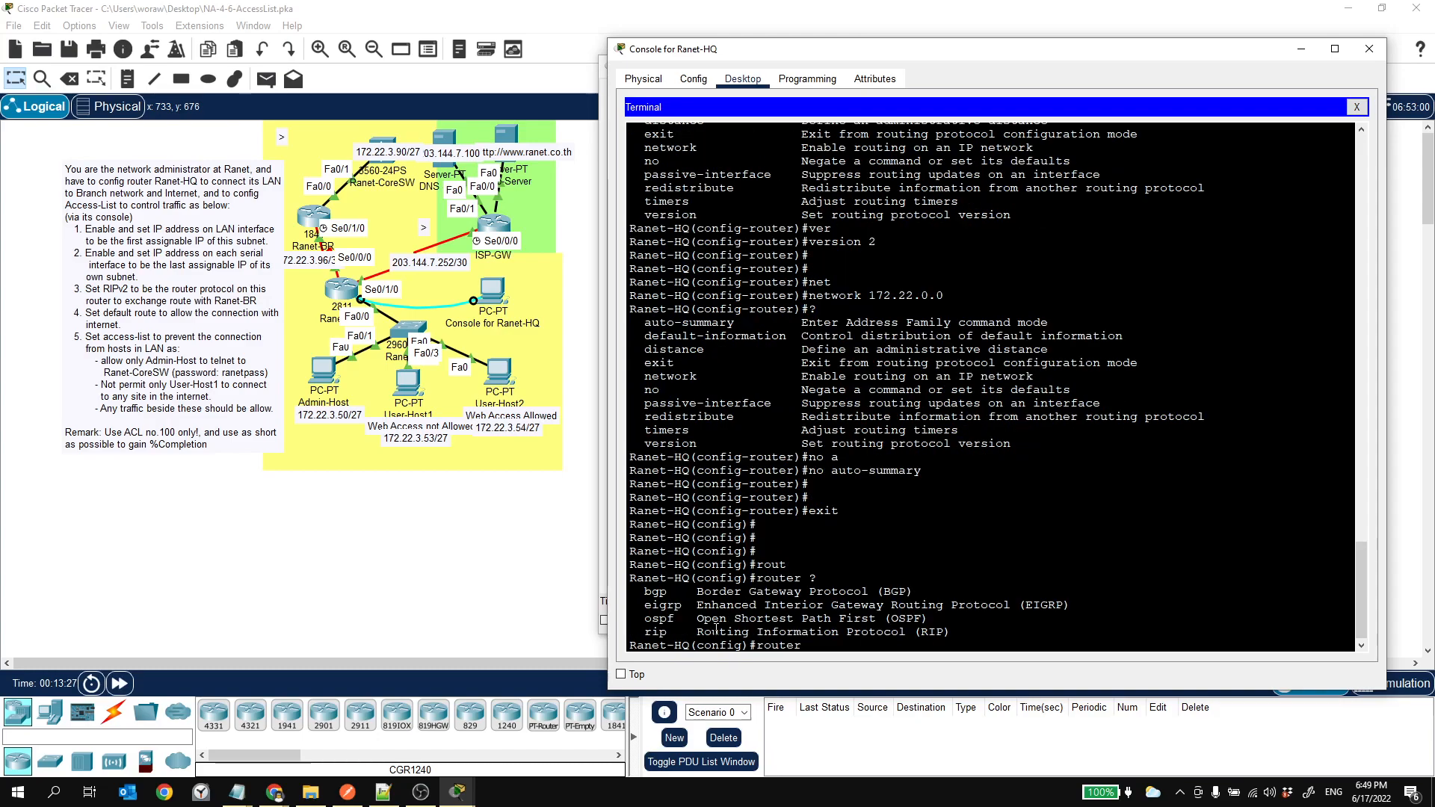
pyautogui.press('BackSpace')
pyautogui.press('BackSpace')
pyautogui.press('BackSpace')
pyautogui.press('BackSpace')
pyautogui.press('BackSpace')
pyautogui.press('BackSpace')
# Step: Start an ip route command in global configuration mode, using the context help to find the keyword and its first argument
pyautogui.write('ip ro')
pyautogui.press('Tab')
pyautogui.write('?')
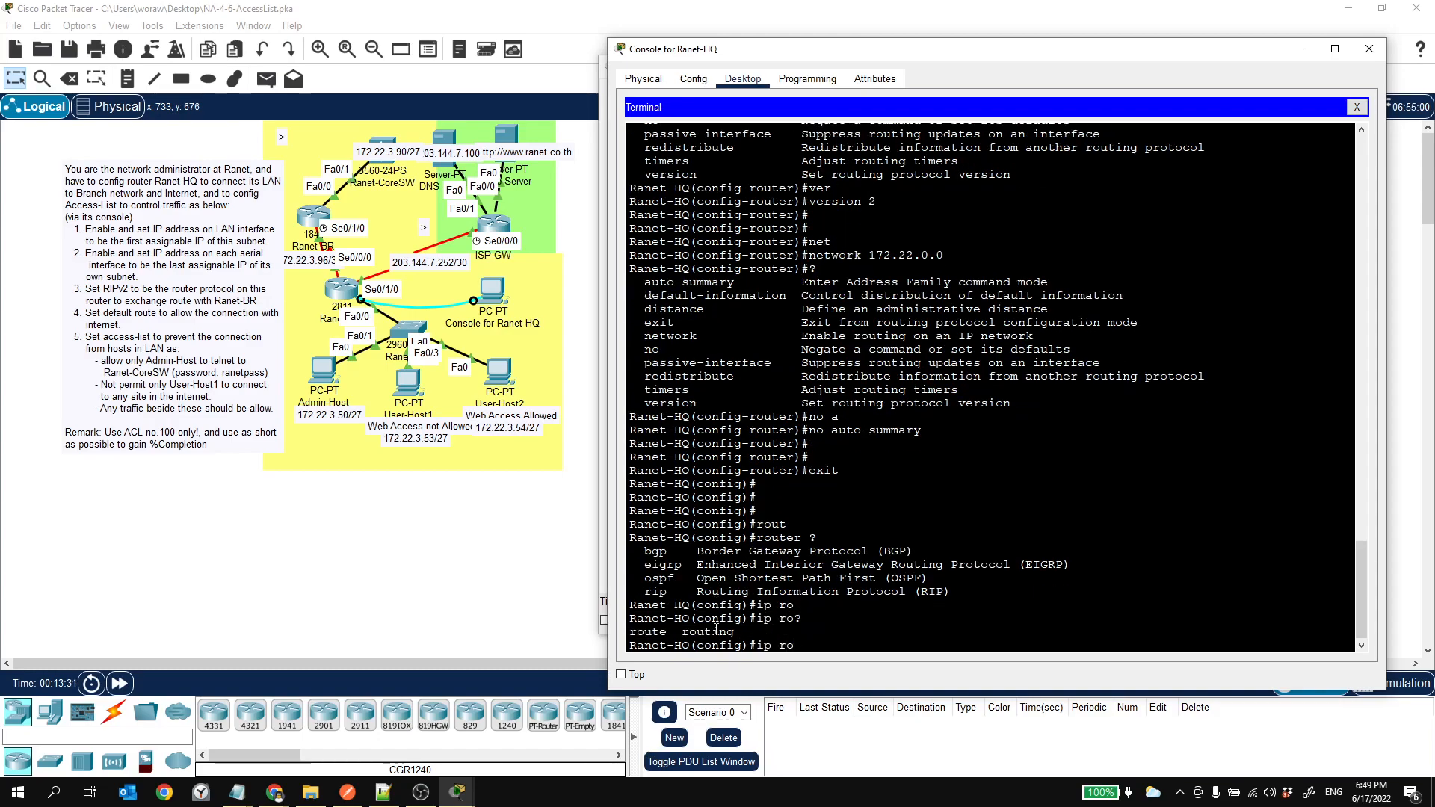
pyautogui.write('t')
pyautogui.press('Tab')
pyautogui.press('BackSpace')
pyautogui.press('BackSpace')
pyautogui.write('out')
pyautogui.press('Tab')
pyautogui.press('Tab')
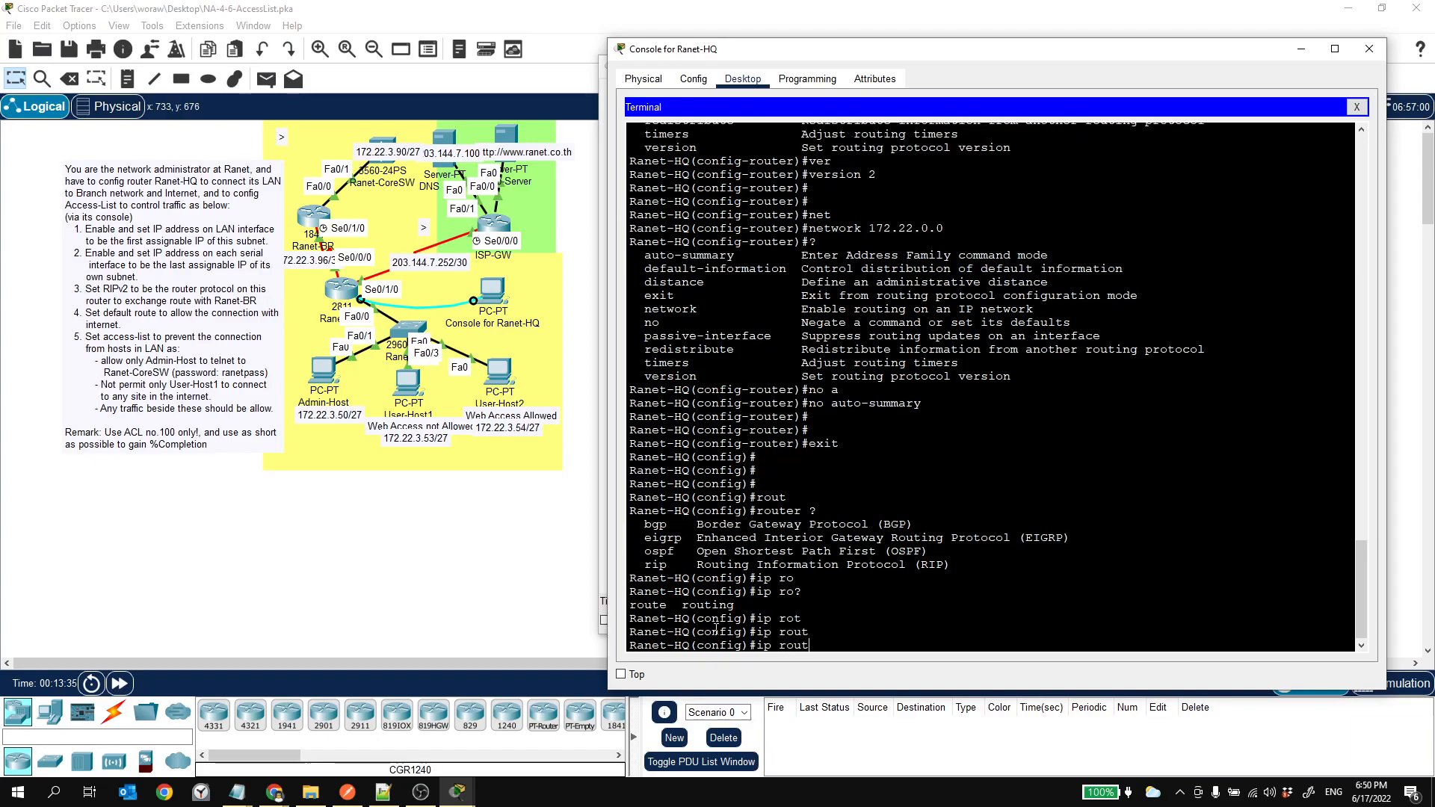
pyautogui.press('BackSpace')
pyautogui.press('Tab')
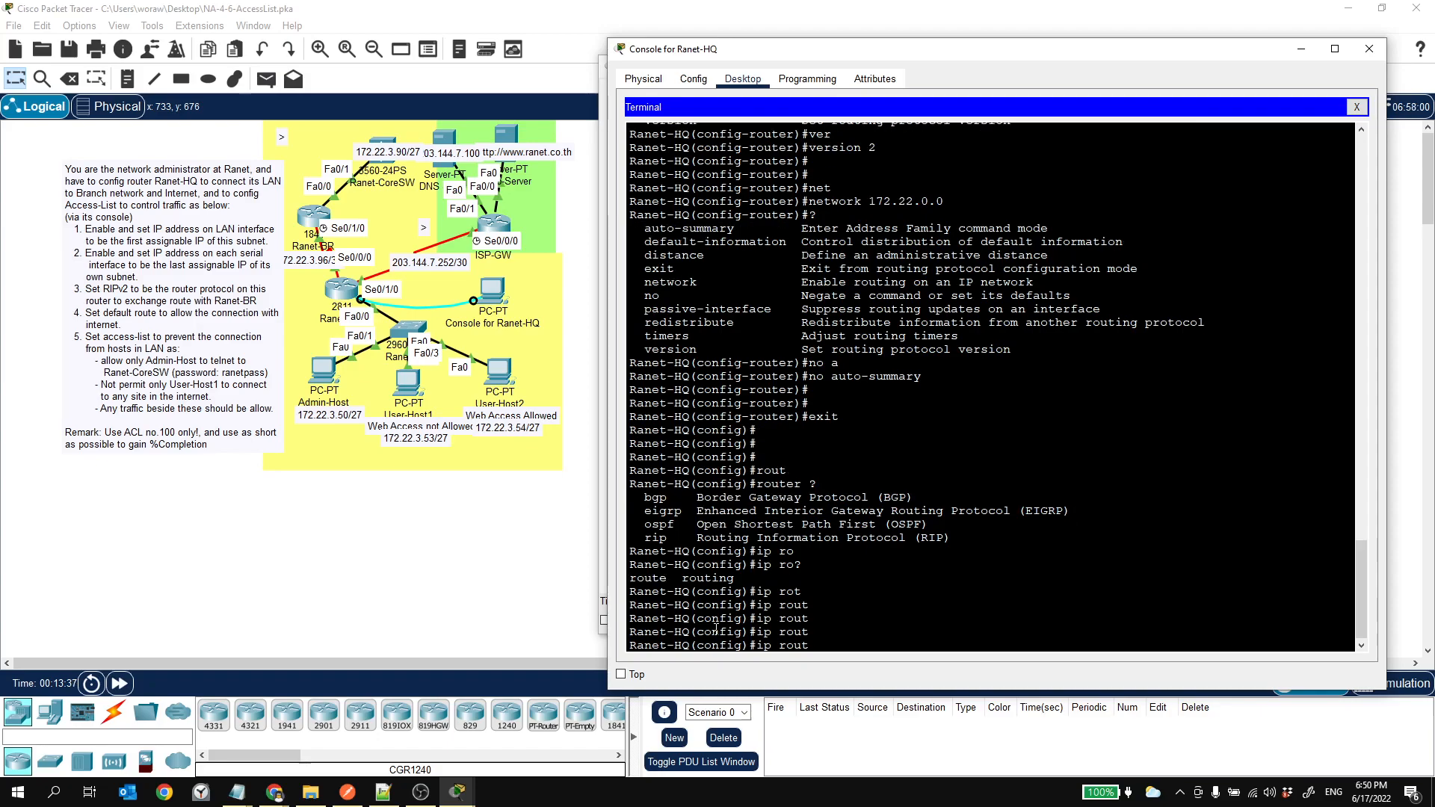
pyautogui.write('?e')
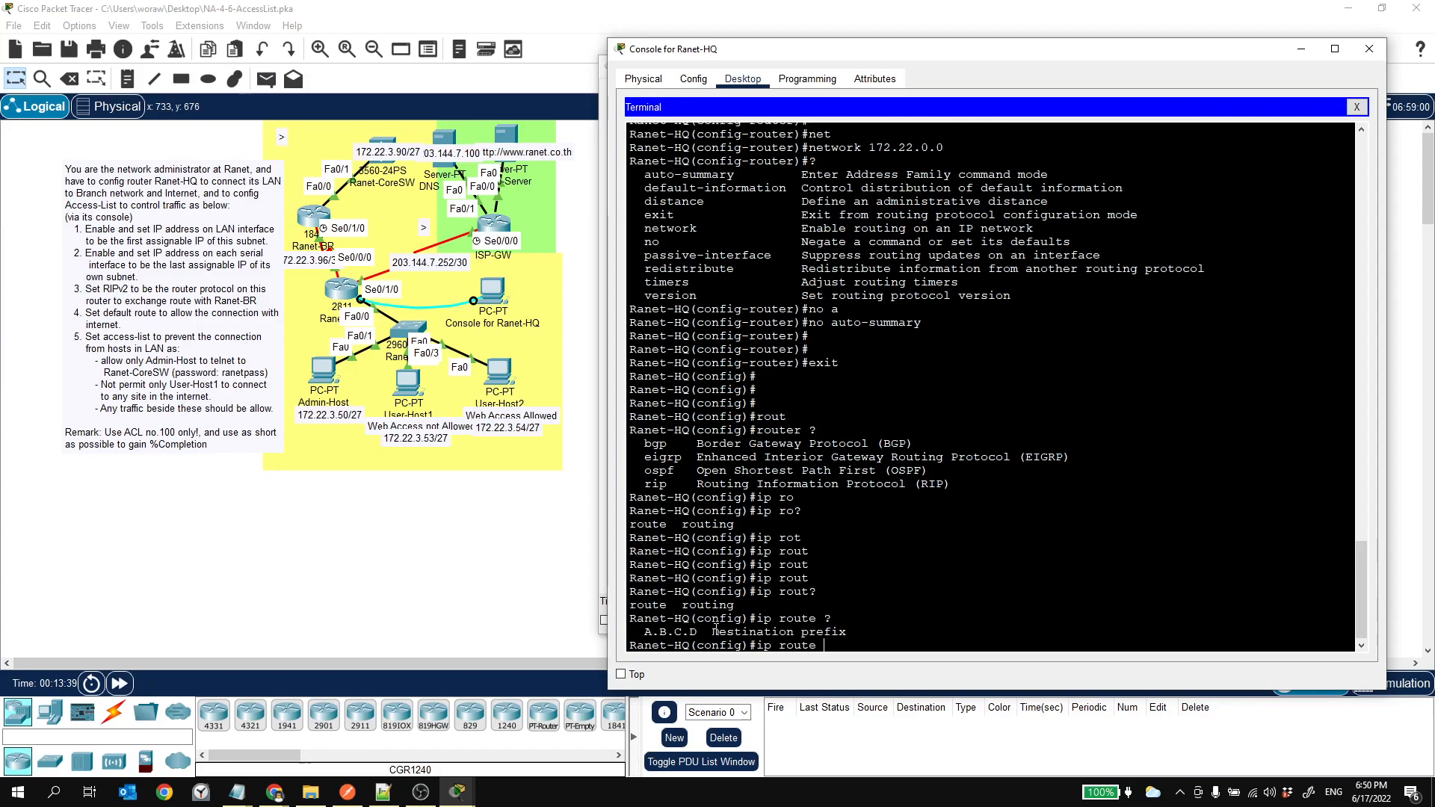
# Step: Set a default route 0.0.0.0 0.0.0.0 through interface serial 0/1/0, checking the available forwarding options
pyautogui.write(' ?0.0.0.0 0.0.0.0')
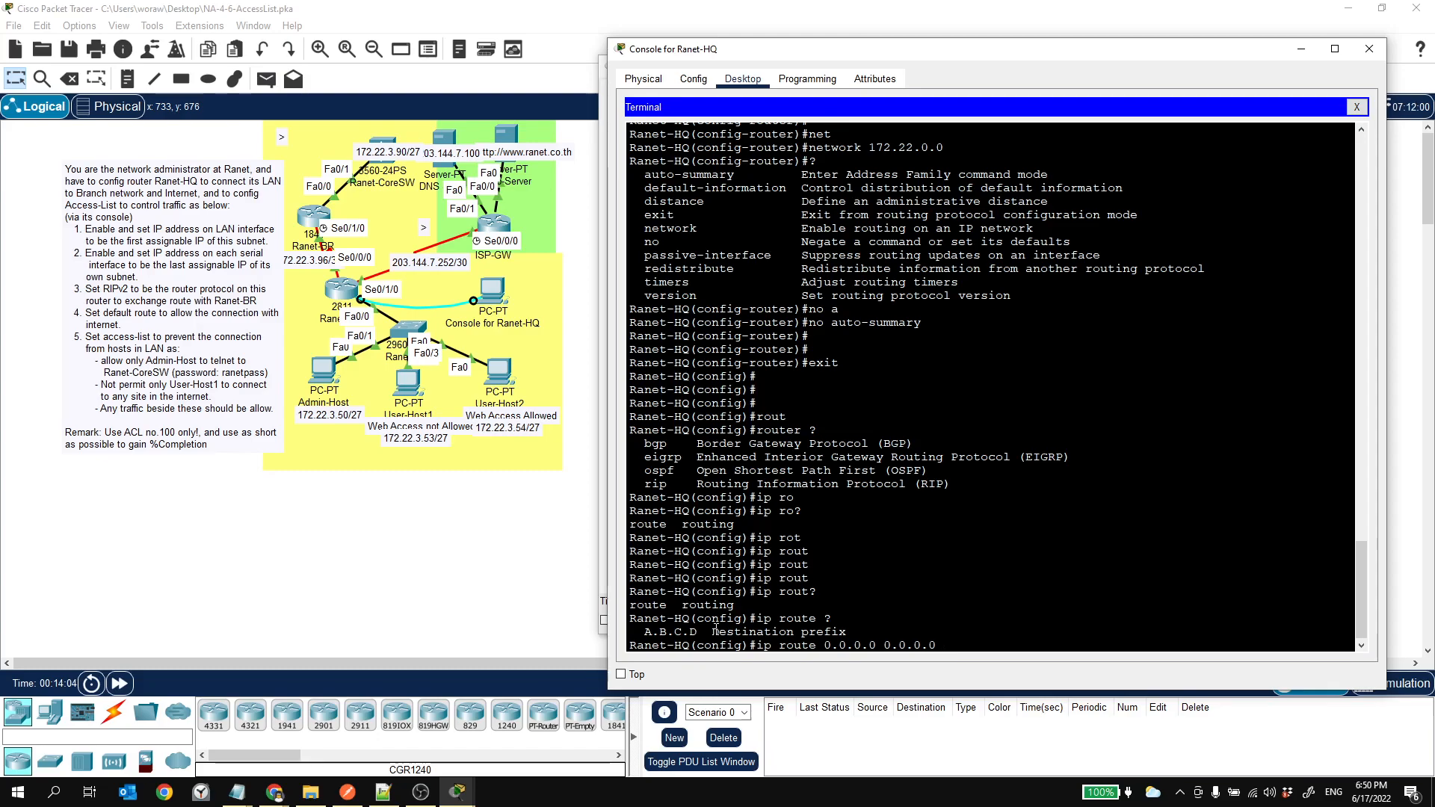
pyautogui.write('?')
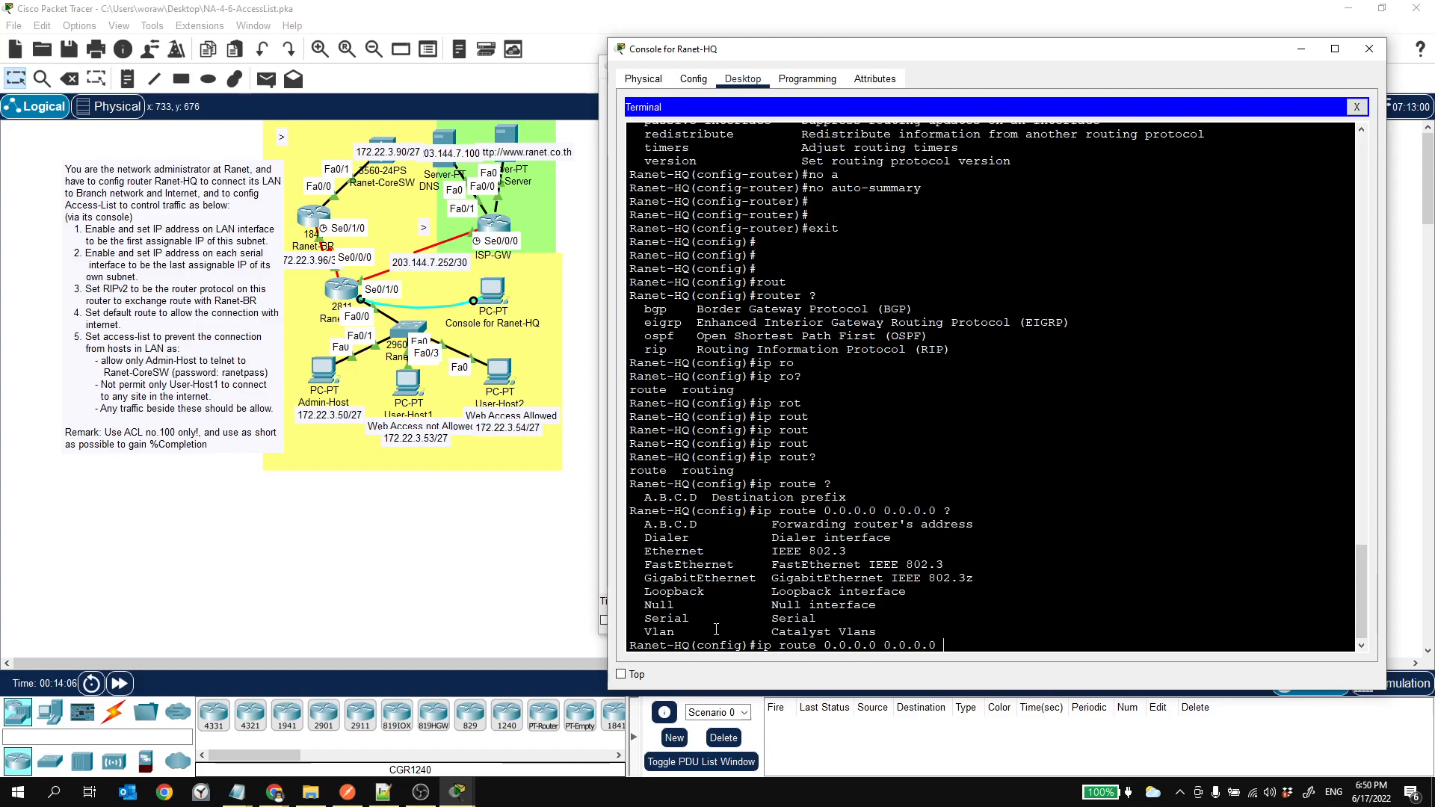
pyautogui.write('se')
pyautogui.press('Tab')
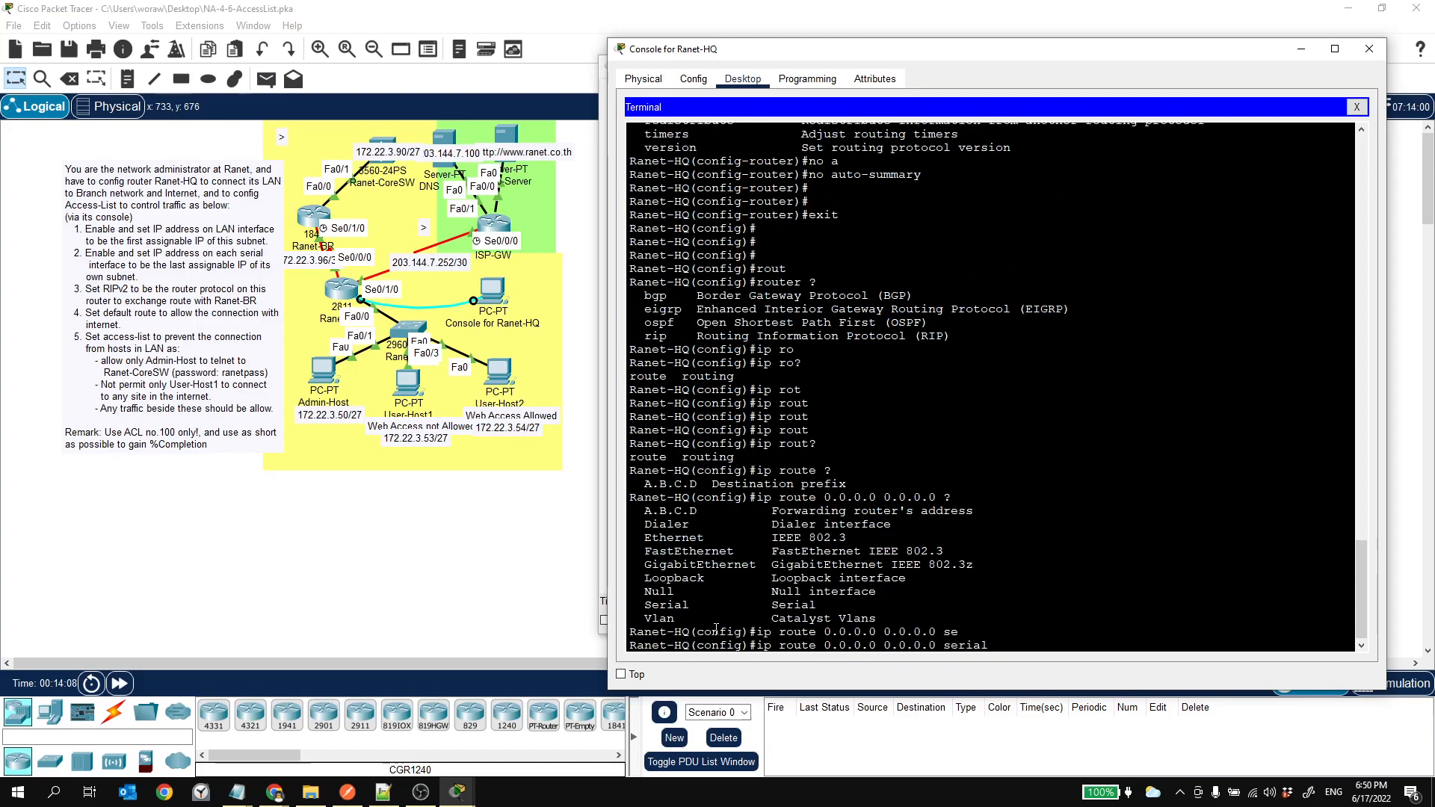
pyautogui.write('0/1/0 ?')
pyautogui.press('Return')
pyautogui.press('Return')
pyautogui.press('Return')
pyautogui.press('Return')
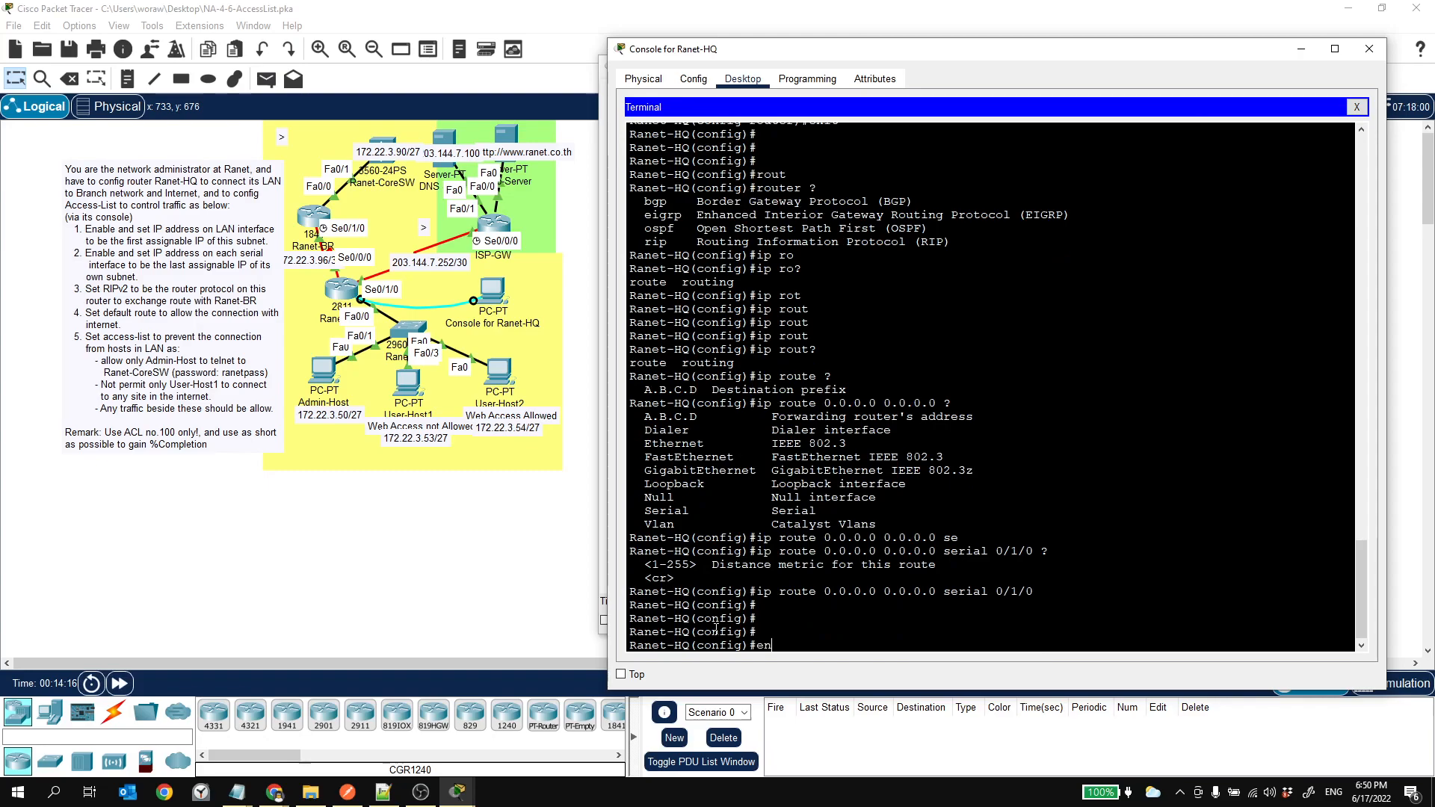
# Step: Leave configuration mode with end and save the router's configuration with wr
pyautogui.write('end')
pyautogui.press('Return')
pyautogui.press('Return')
pyautogui.press('Return')
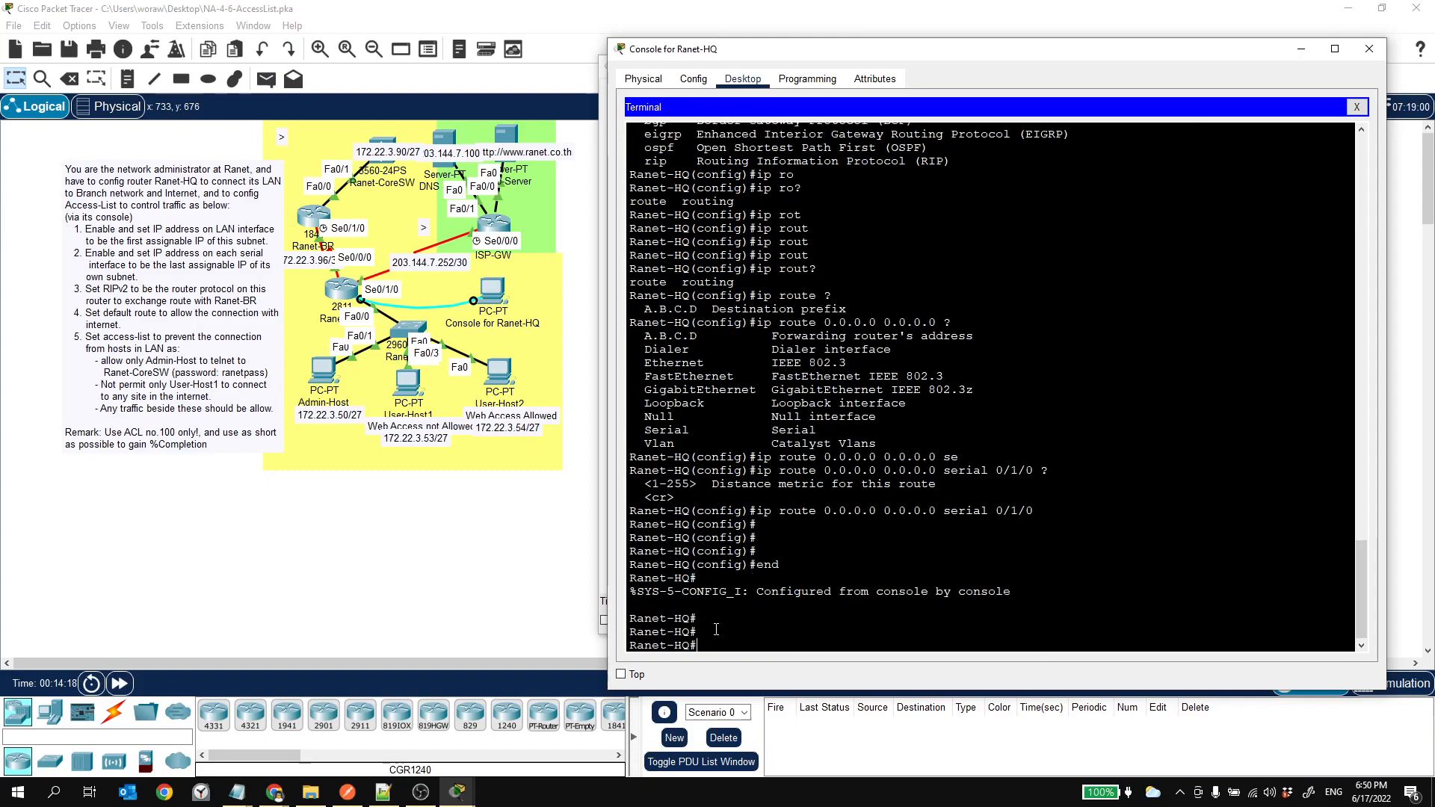
pyautogui.write('wr')
pyautogui.press('Return')
pyautogui.scroll(1, 715, 629)
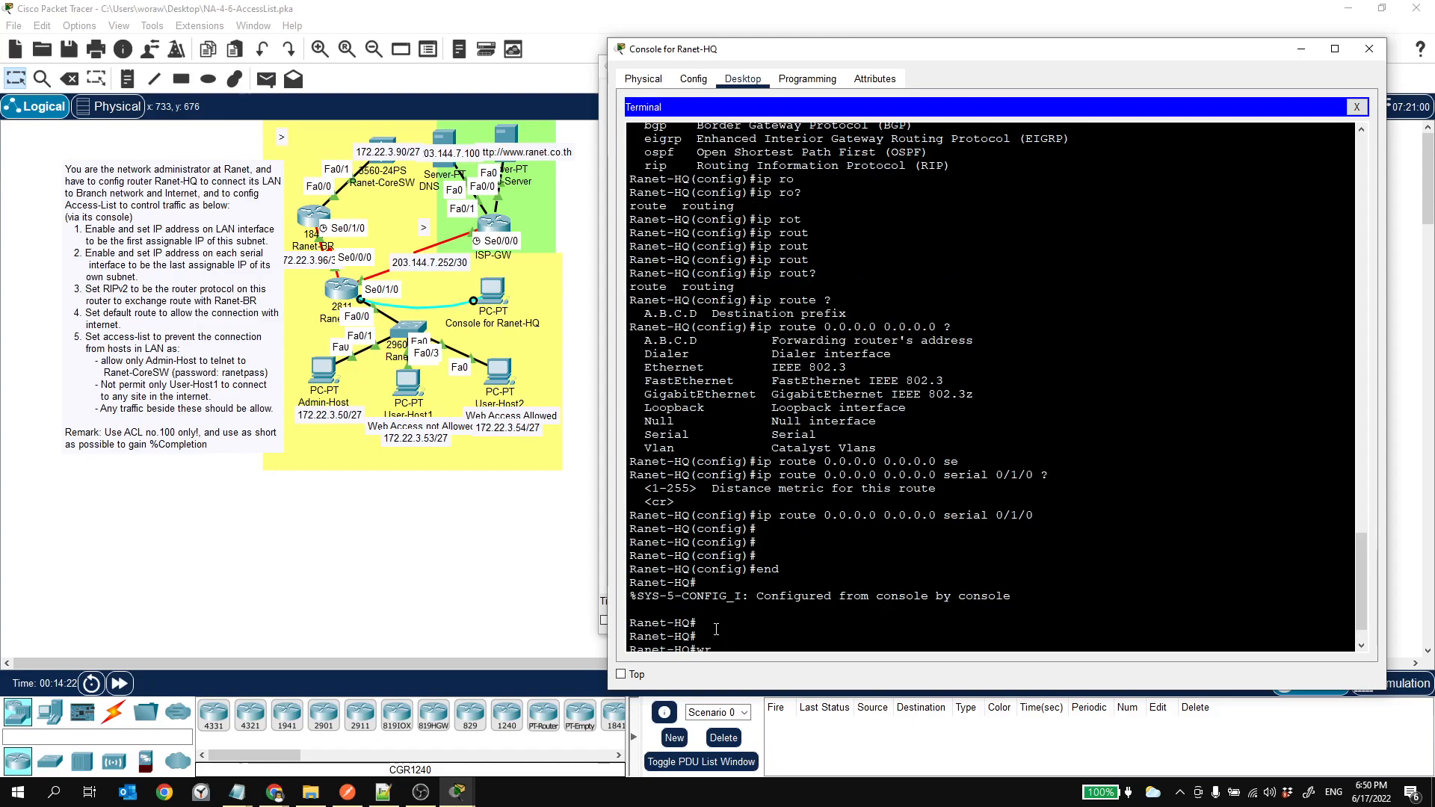
pyautogui.press('Return')
pyautogui.press('Return')
pyautogui.press('Return')
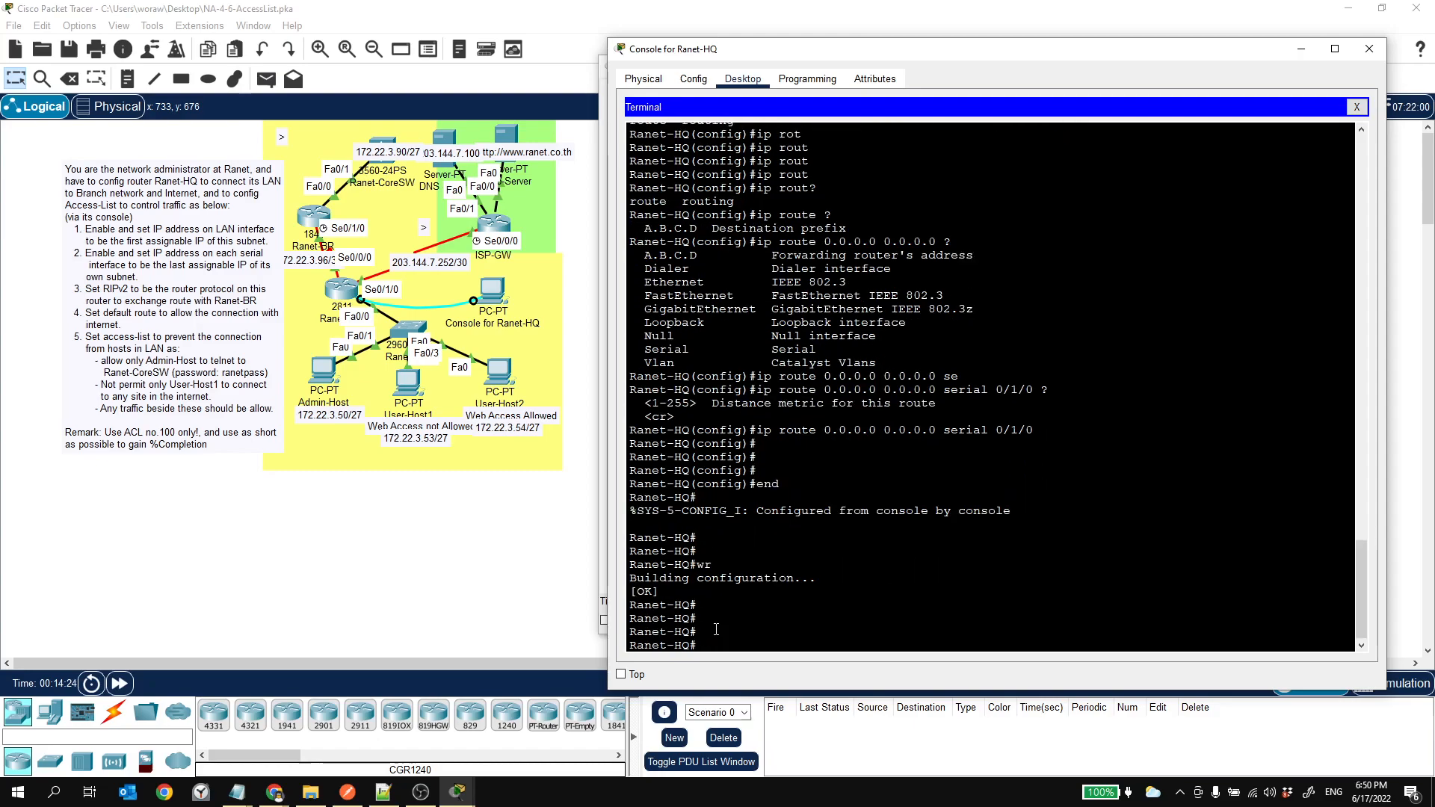
# Step: Copy running-config to startup-config, accepting the default destination filename
pyautogui.write('cop')
pyautogui.press('Tab')
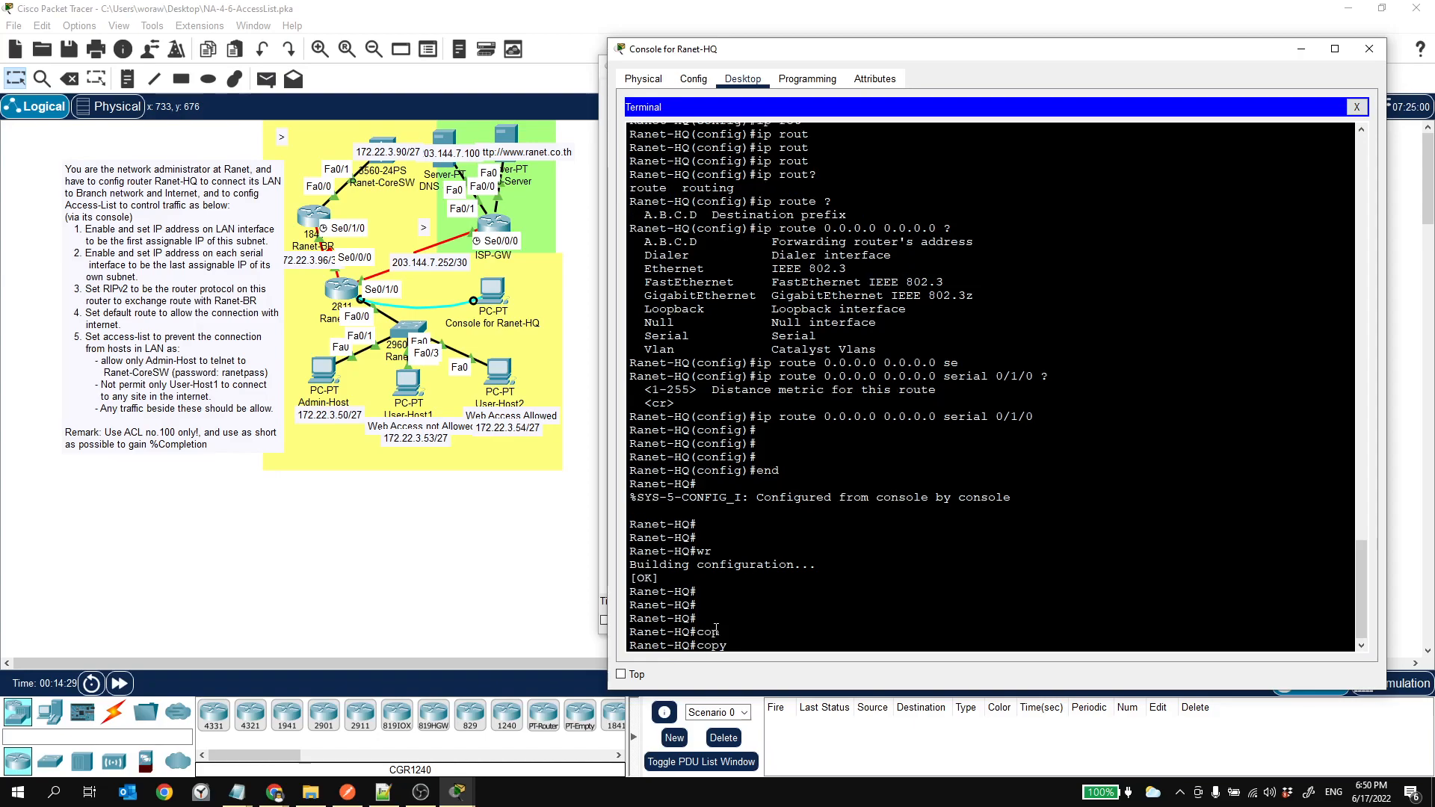
pyautogui.write('run')
pyautogui.press('Tab')
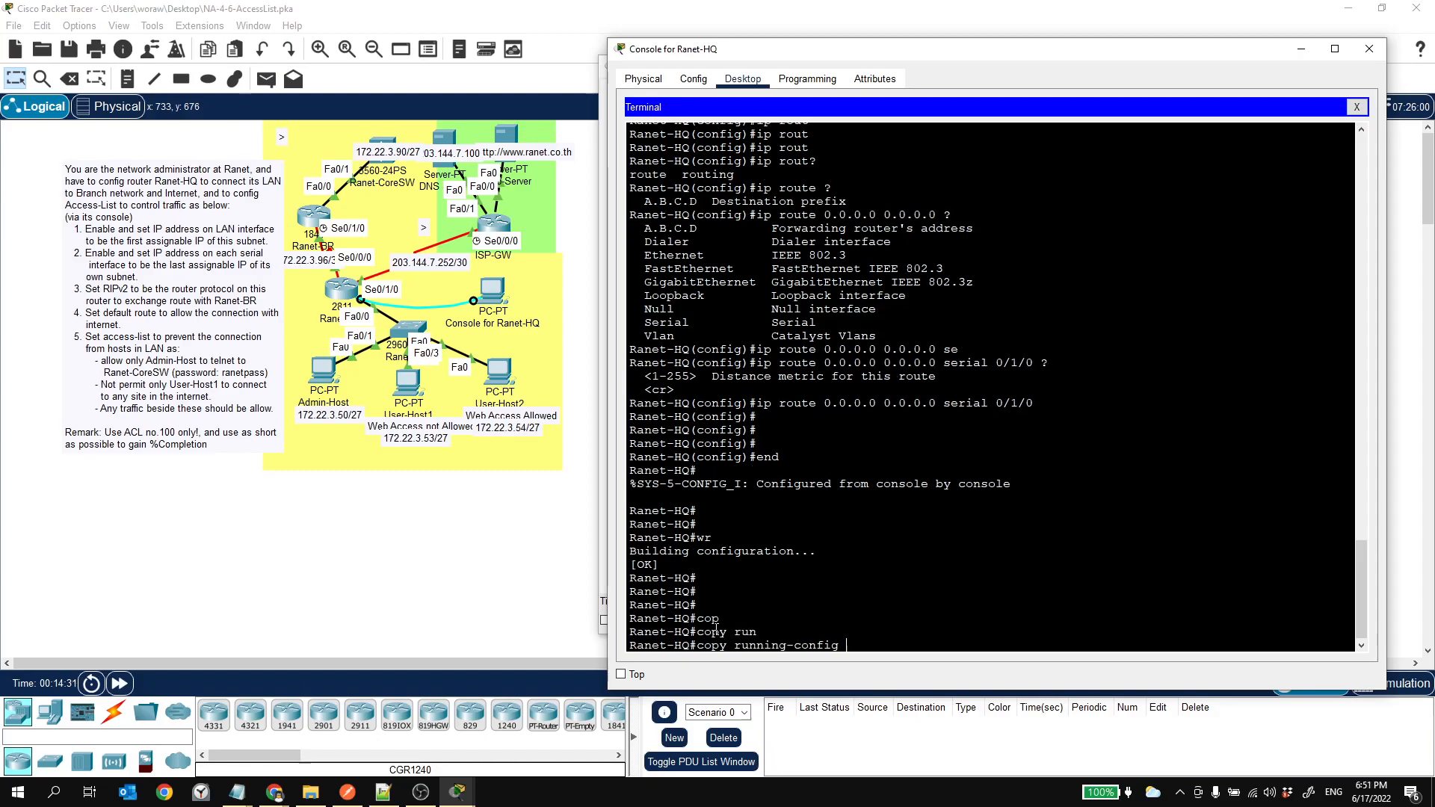
pyautogui.write('?')
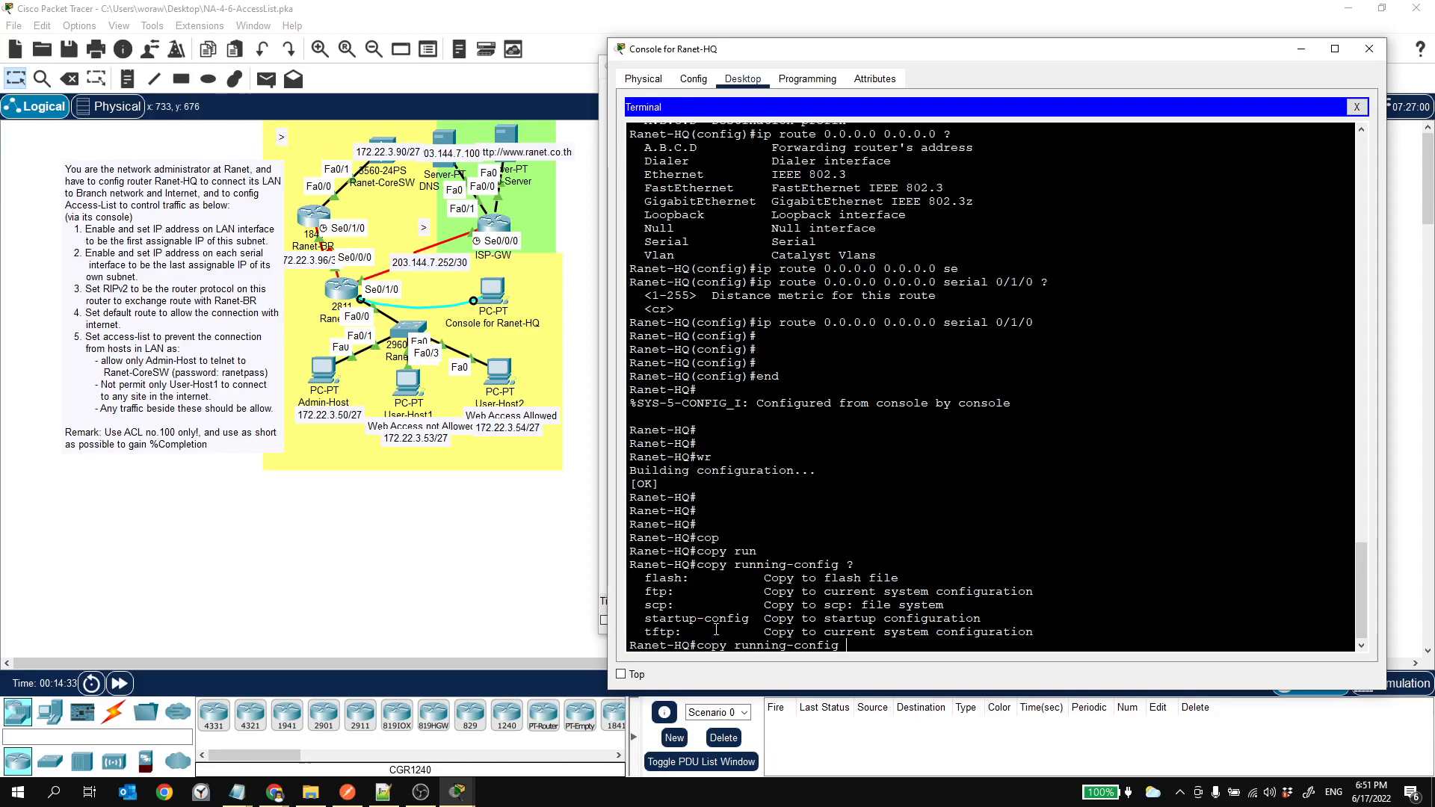
pyautogui.write('s')
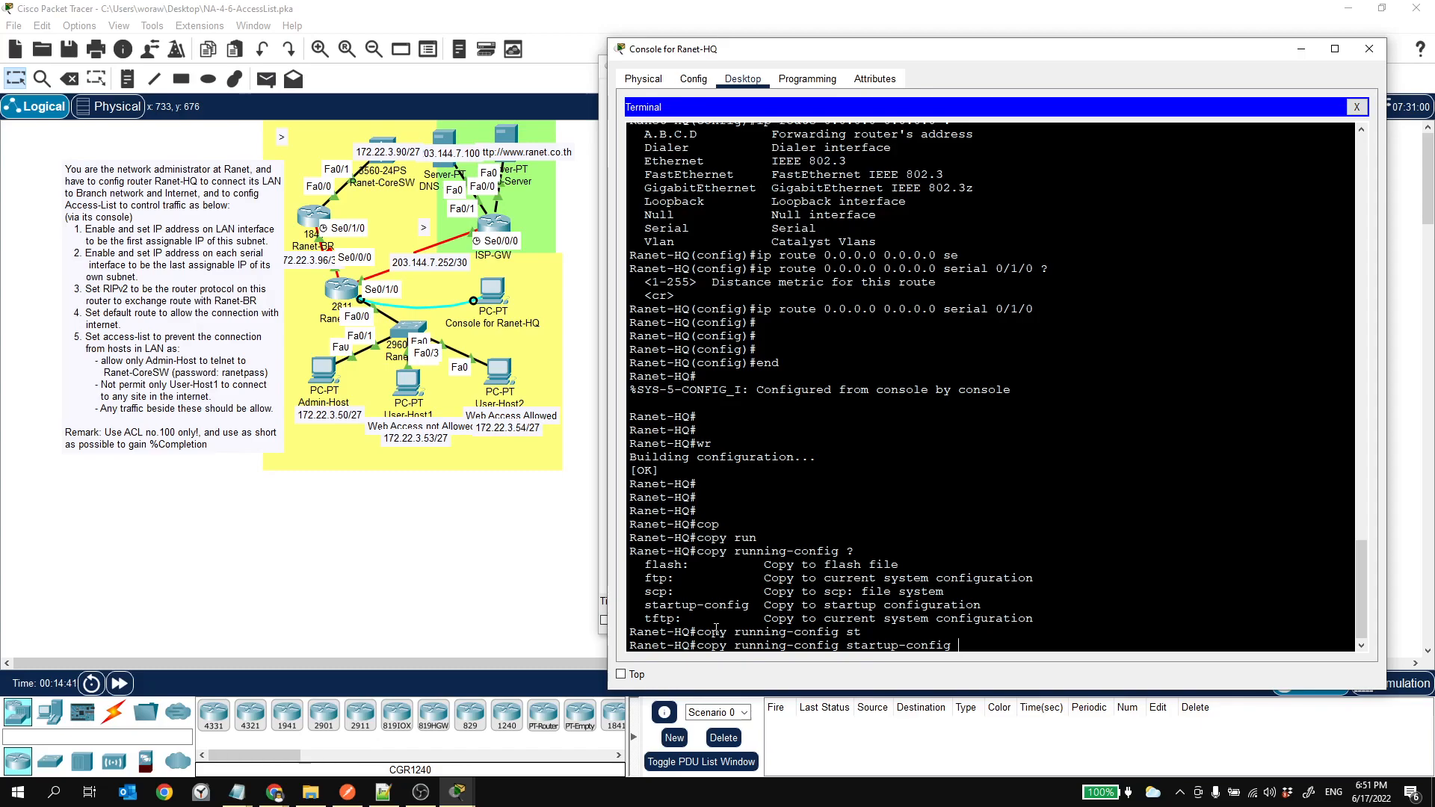
pyautogui.press('Return')
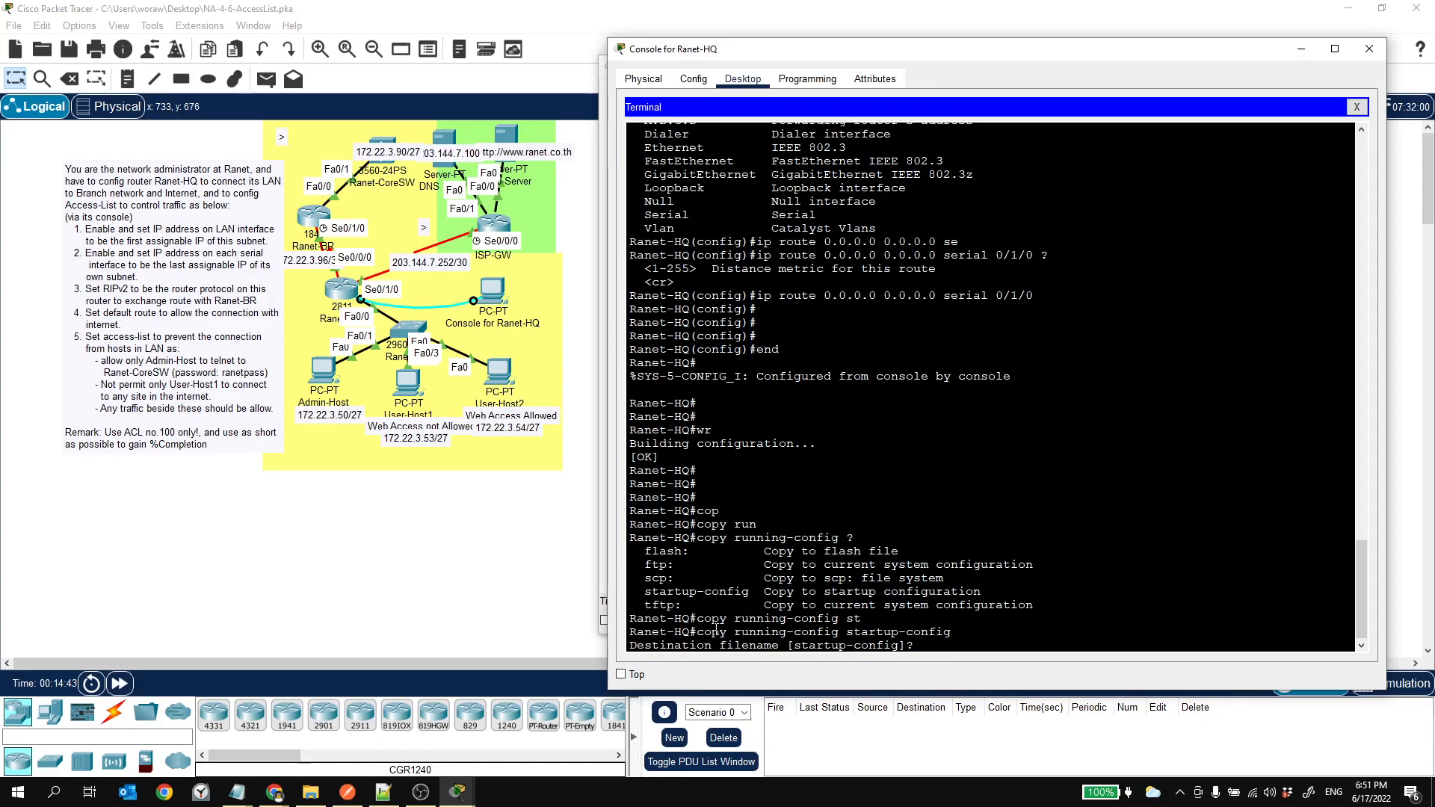
pyautogui.press('Return')
pyautogui.press('Return')
pyautogui.press('Return')
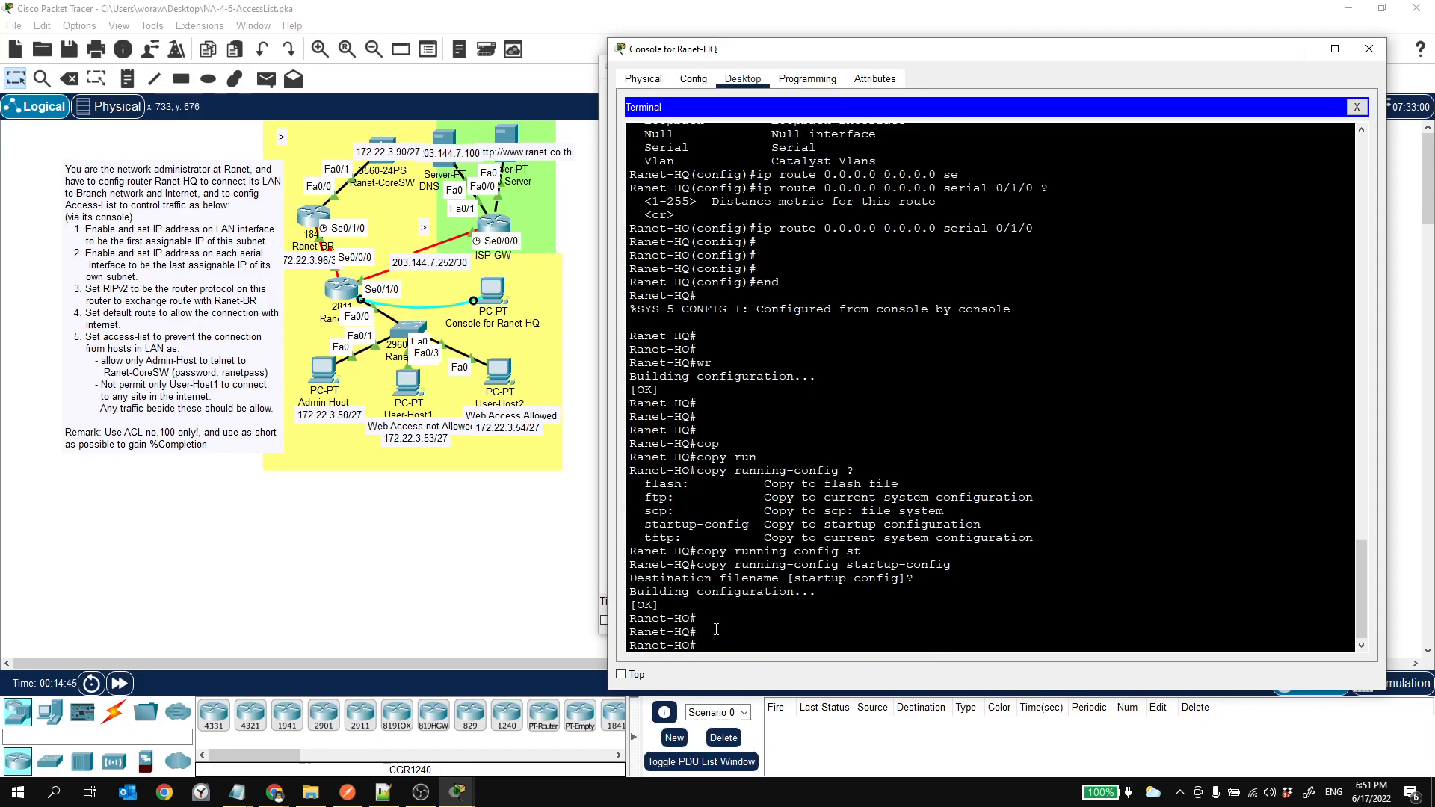
# Step: Check the assessment items in the PT Activity results, close the results and return to the Ranet-HQ console
pyautogui.click(458, 794)
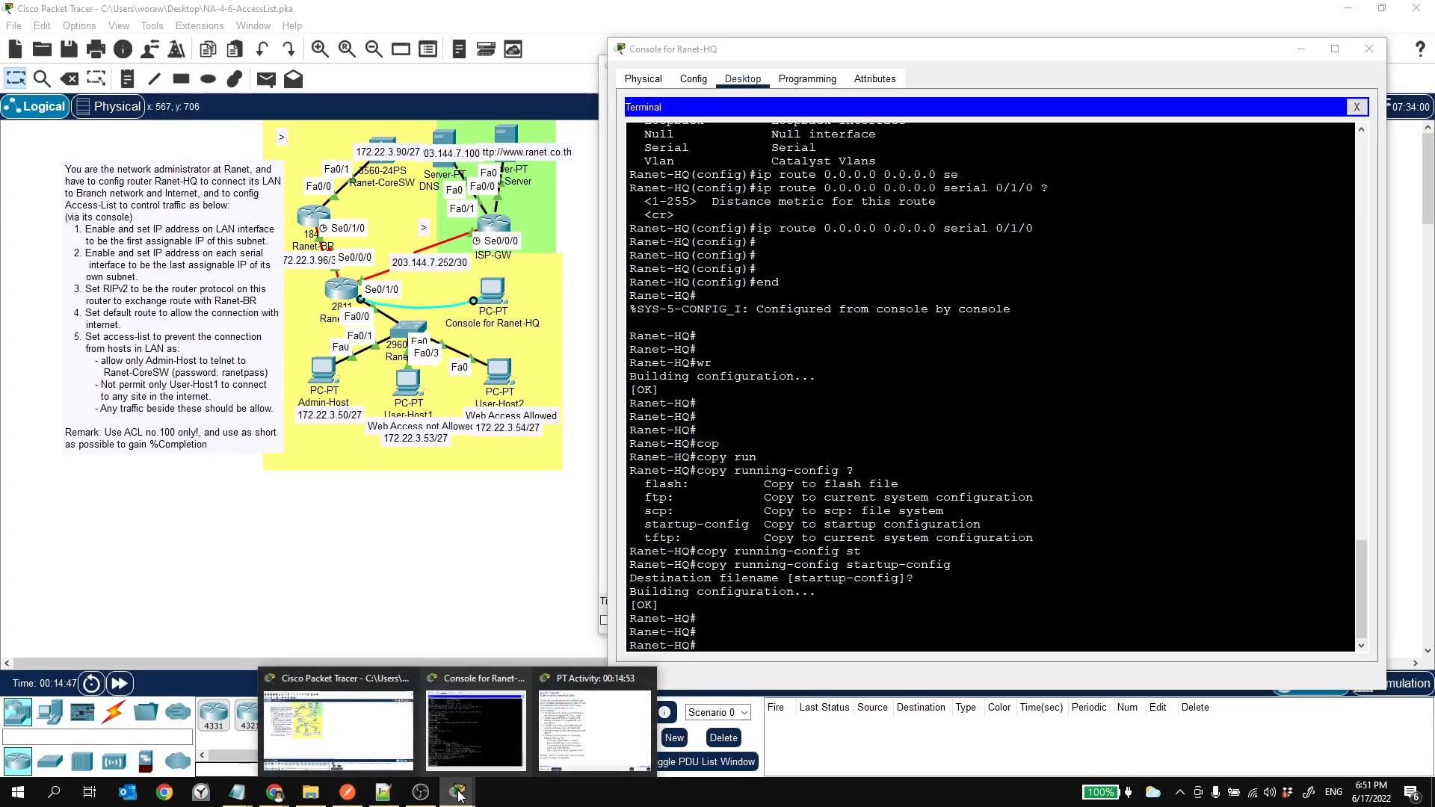
pyautogui.click(581, 726)
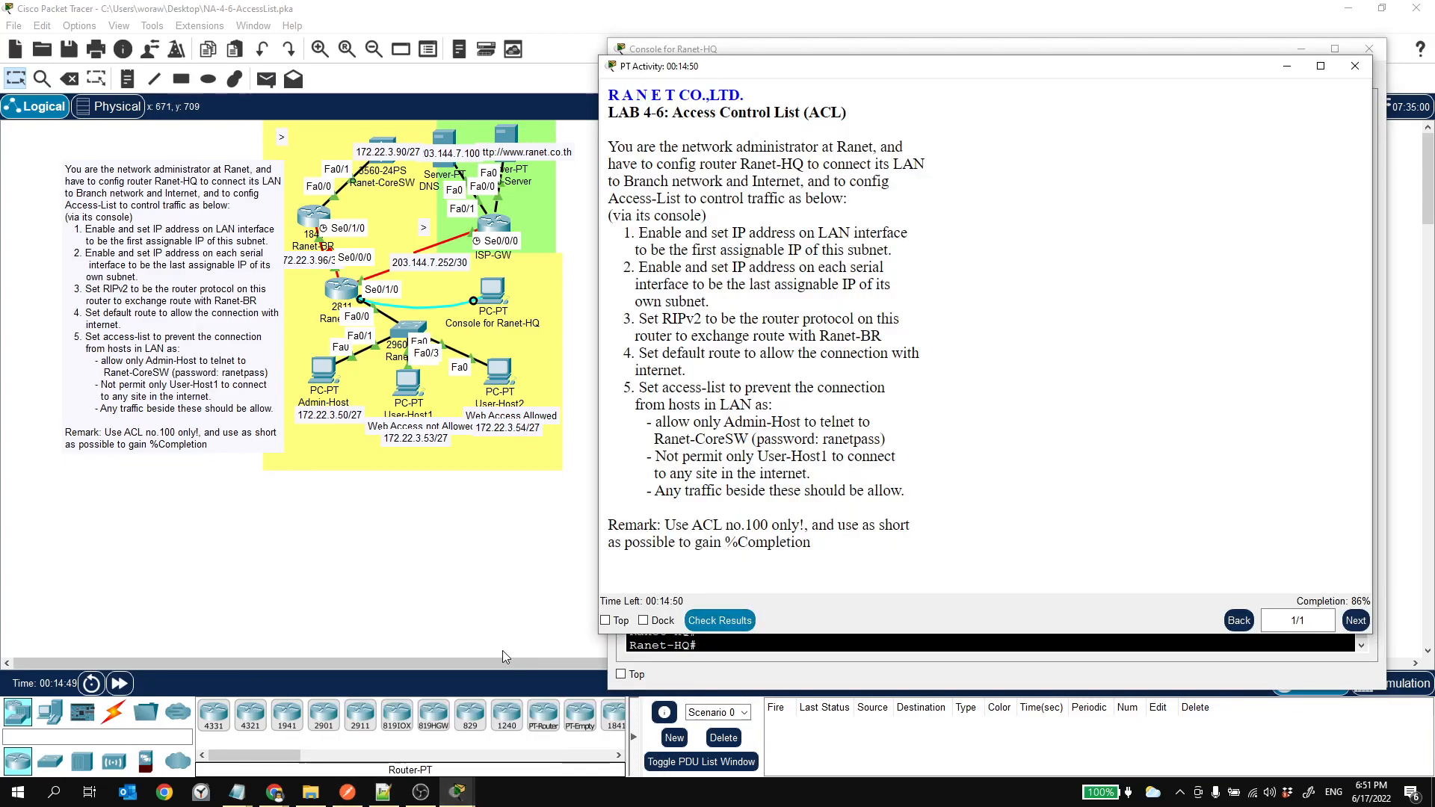
pyautogui.click(731, 626)
pyautogui.click(157, 107)
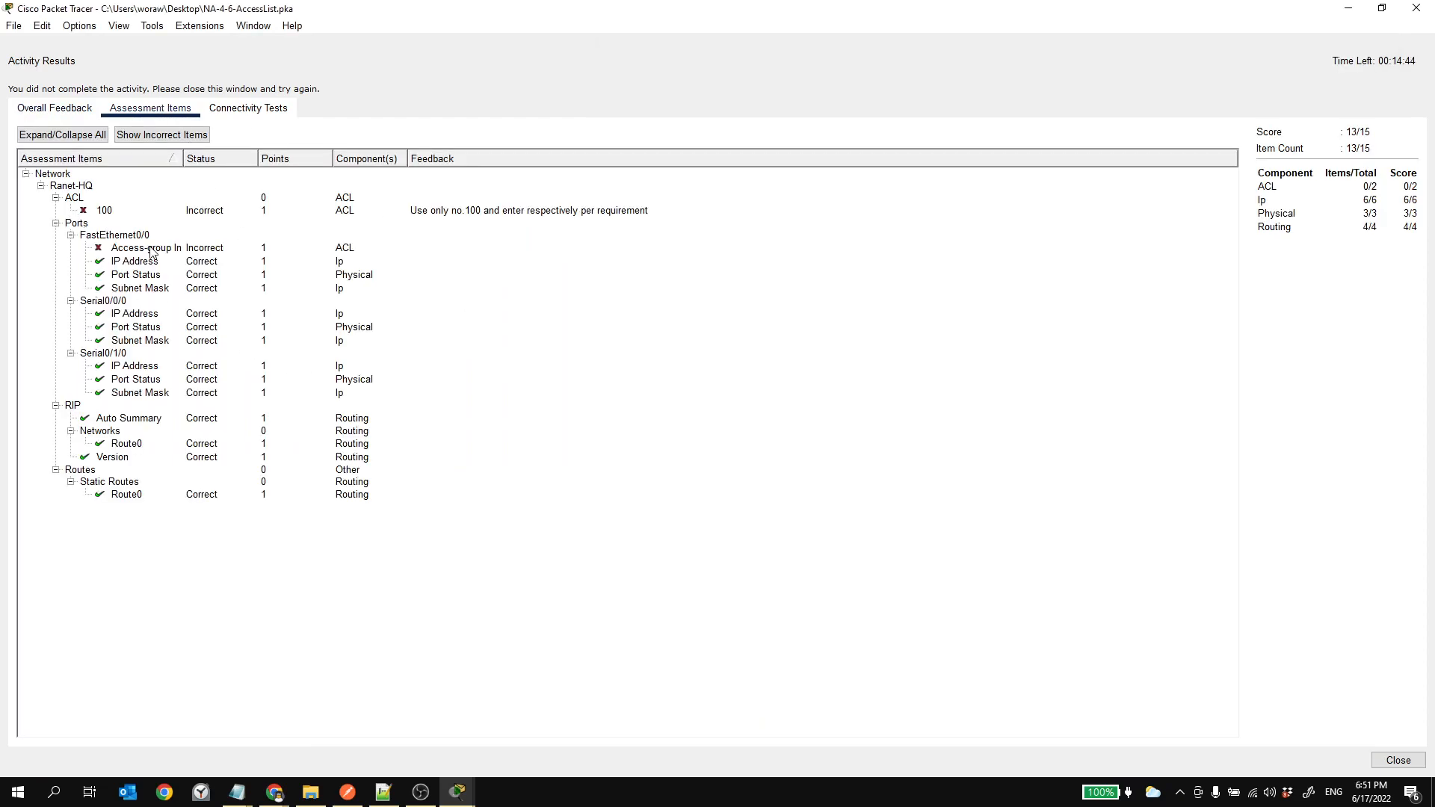
pyautogui.click(1348, 8)
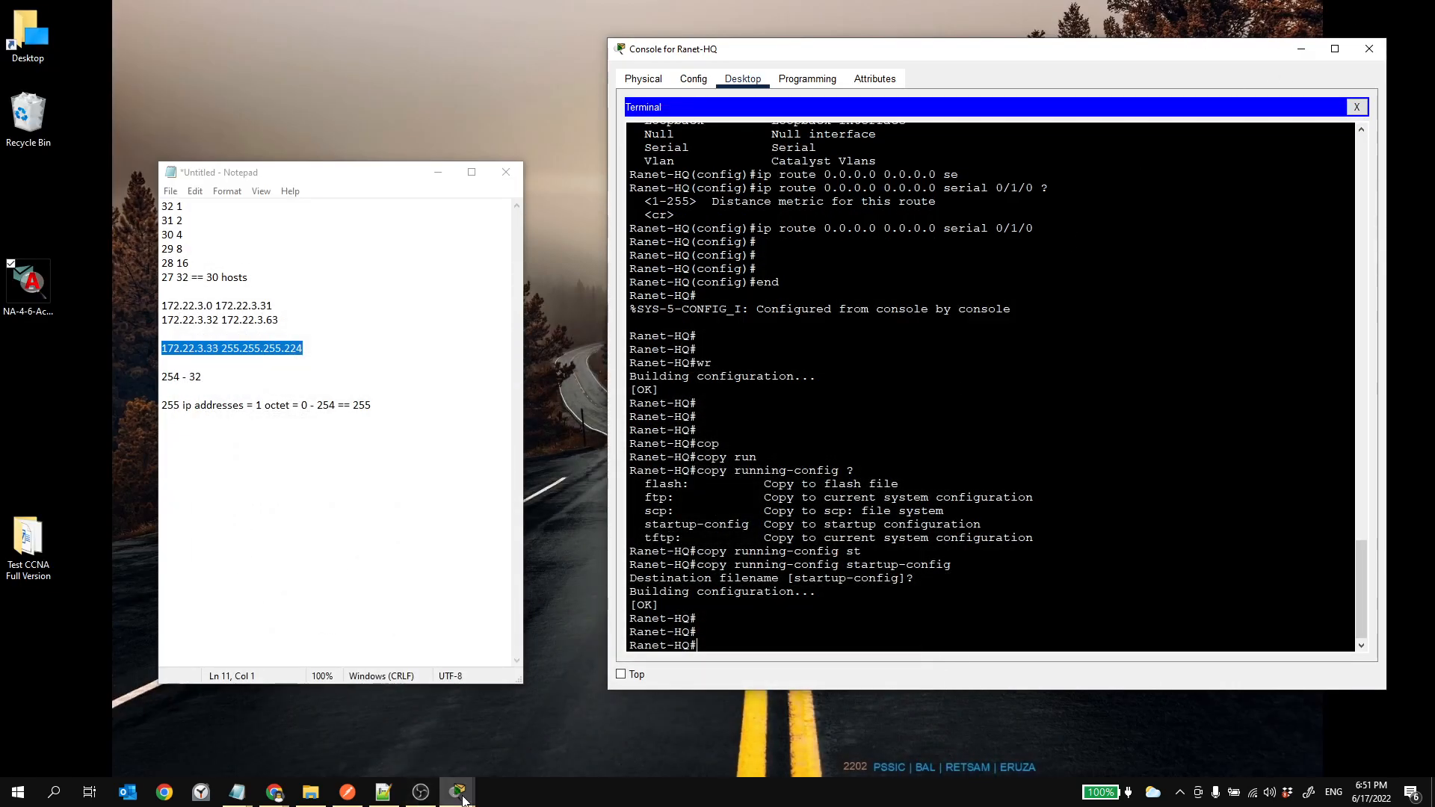
pyautogui.moveTo(457, 790)
pyautogui.click(396, 725)
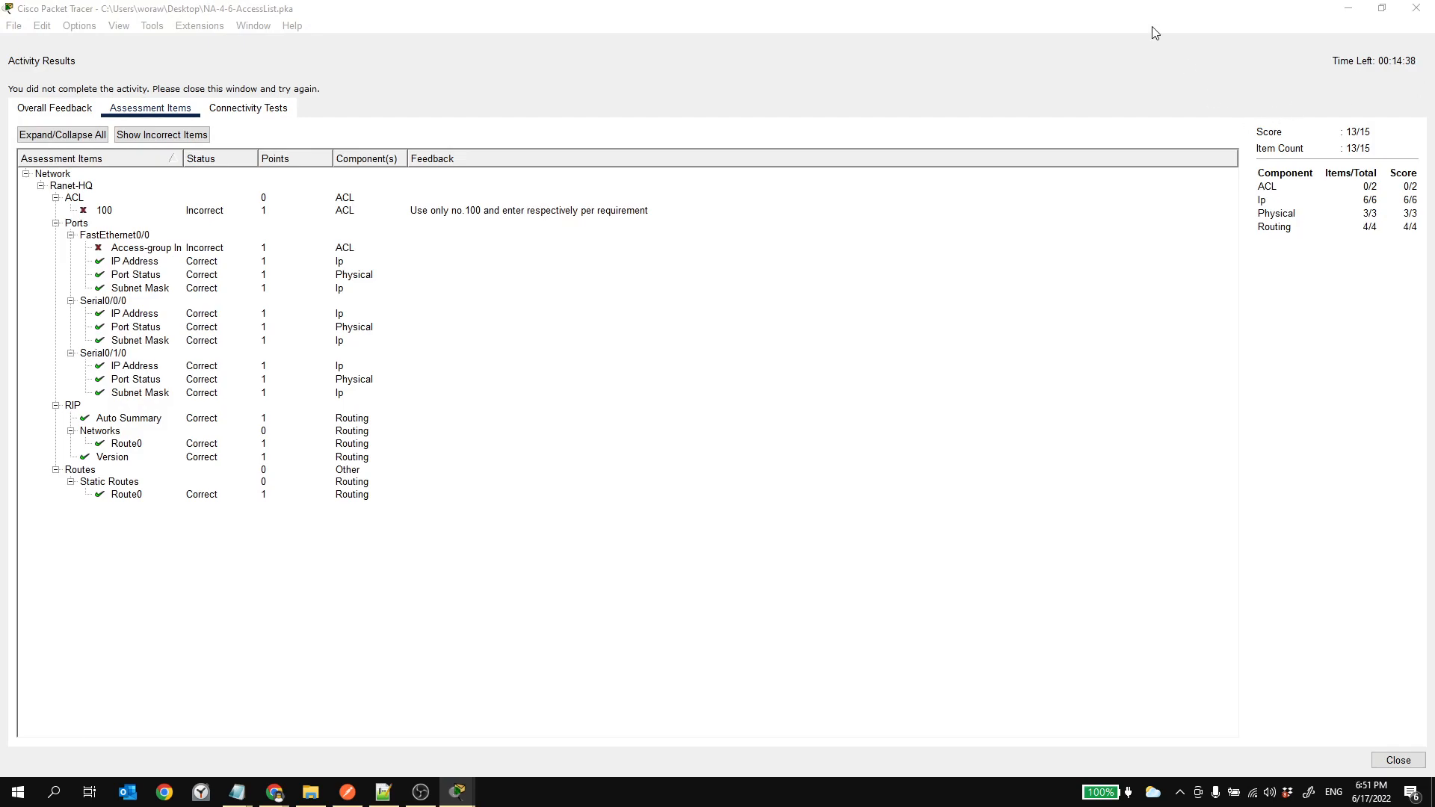
pyautogui.click(1415, 8)
pyautogui.moveTo(579, 99); pyautogui.dragTo(846, 68)
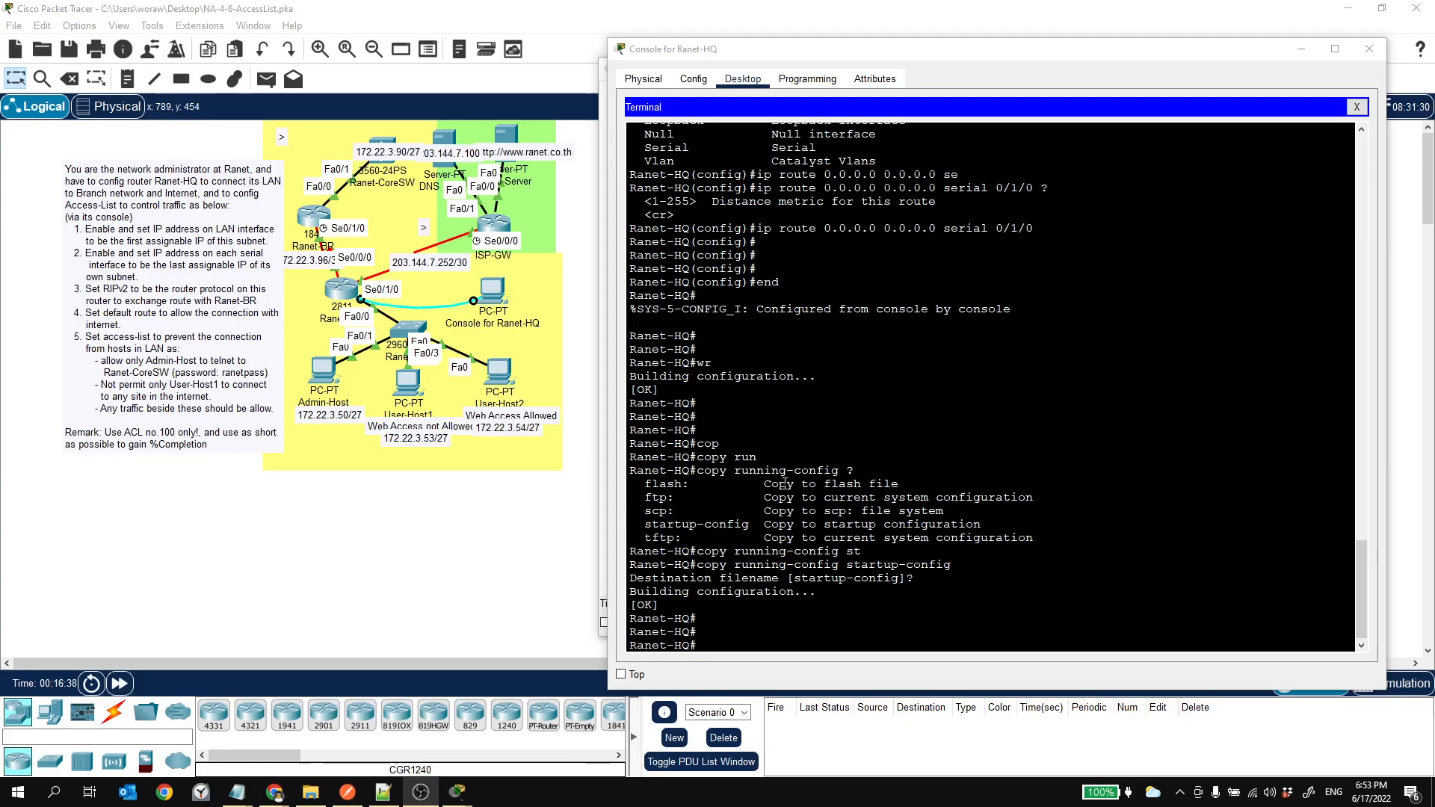
# Step: Enter global configuration mode on Ranet-HQ with config t
pyautogui.click(731, 639)
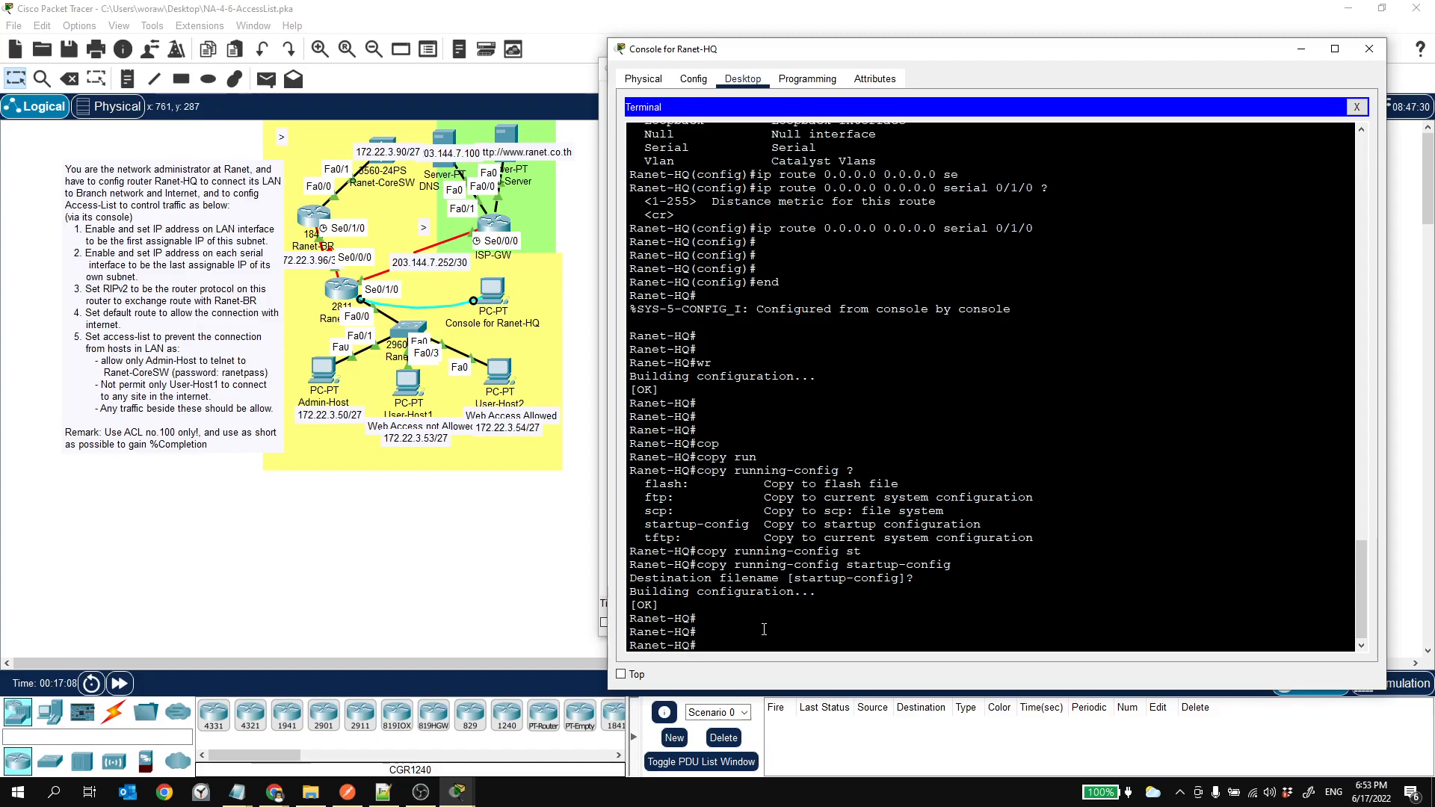
pyautogui.write('config t')
pyautogui.press('Return')
pyautogui.press('Return')
pyautogui.press('Return')
# Step: Begin an access-list 100 deny tcp entry, listing the available actions, protocols and source options
pyautogui.write('acc')
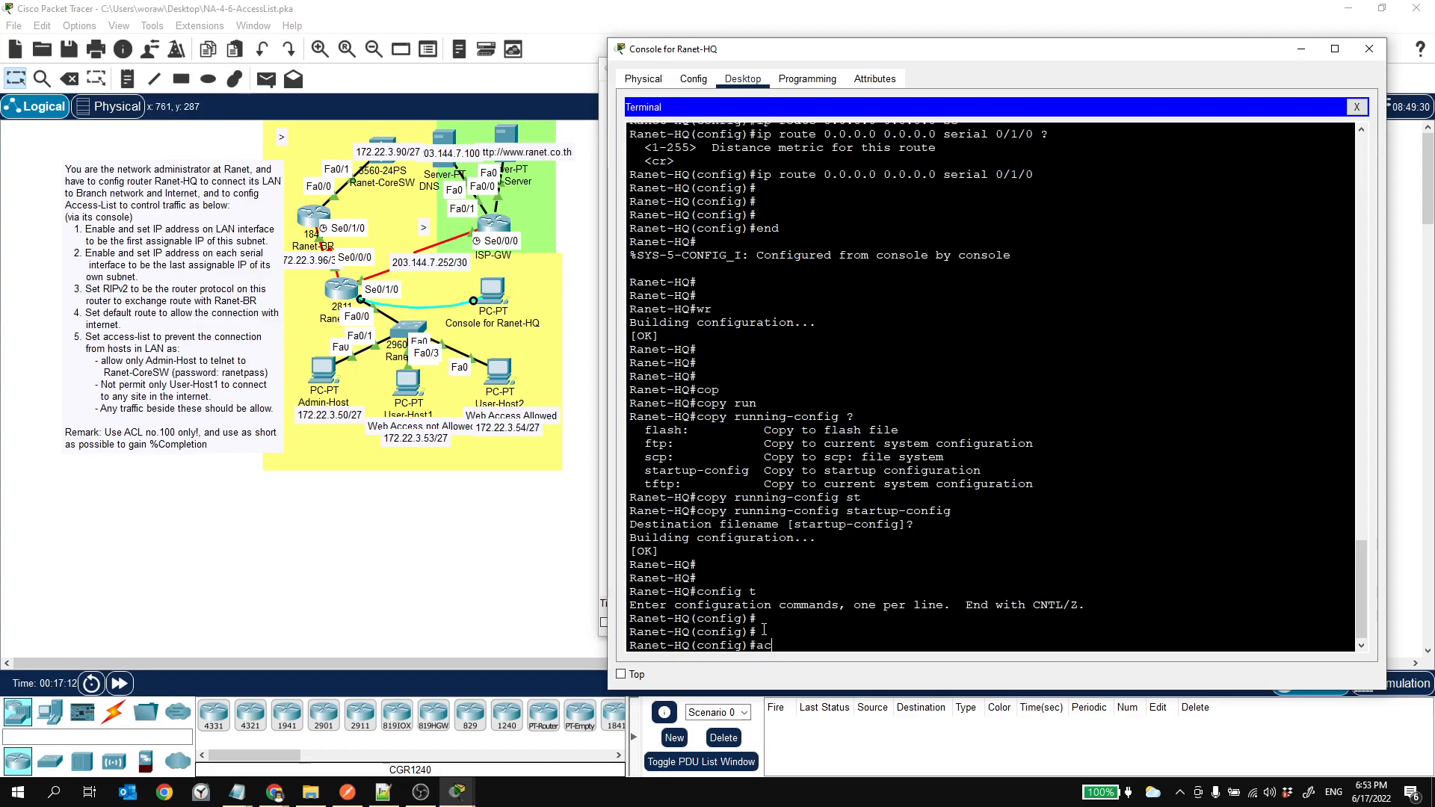
pyautogui.press('Tab')
pyautogui.write('100')
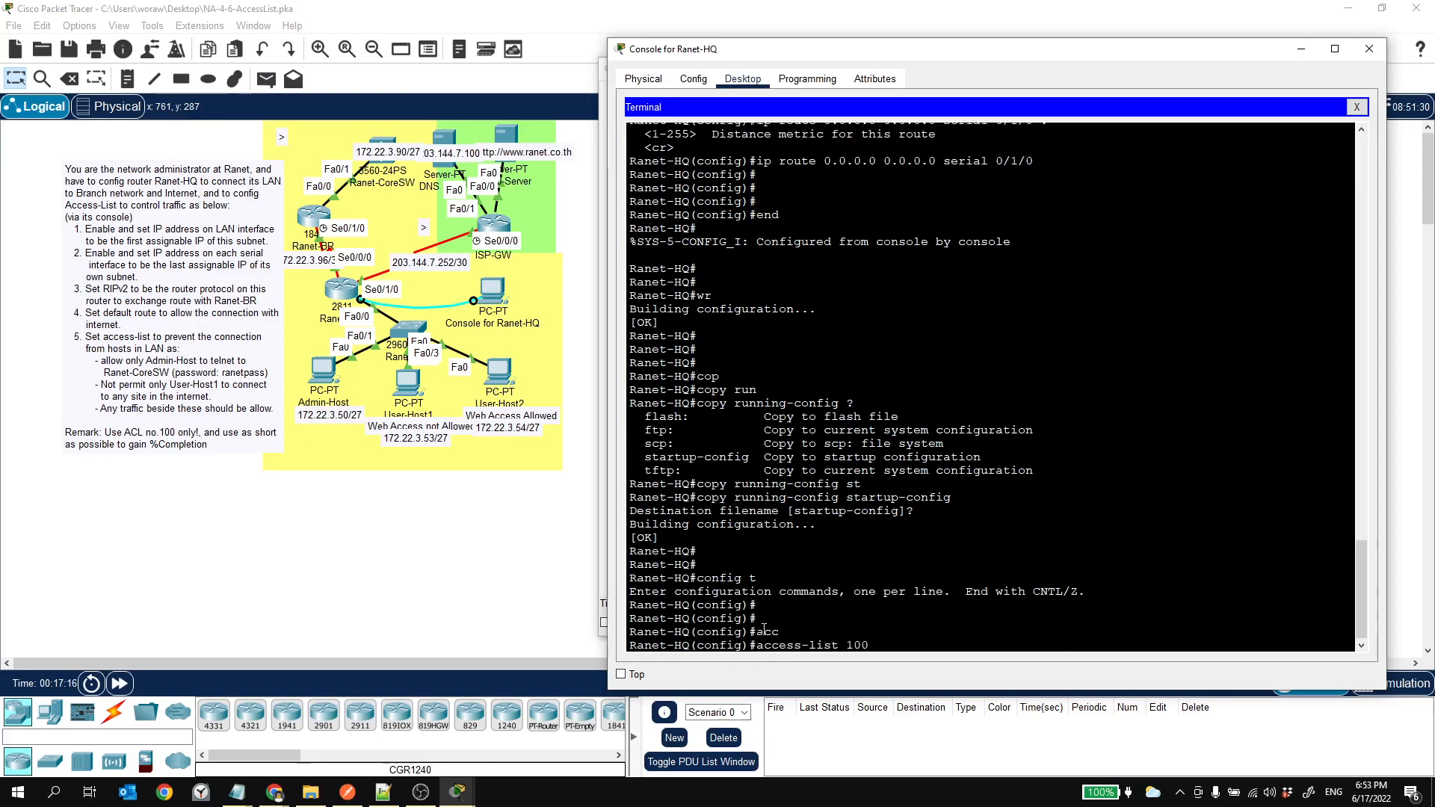
pyautogui.write('?de')
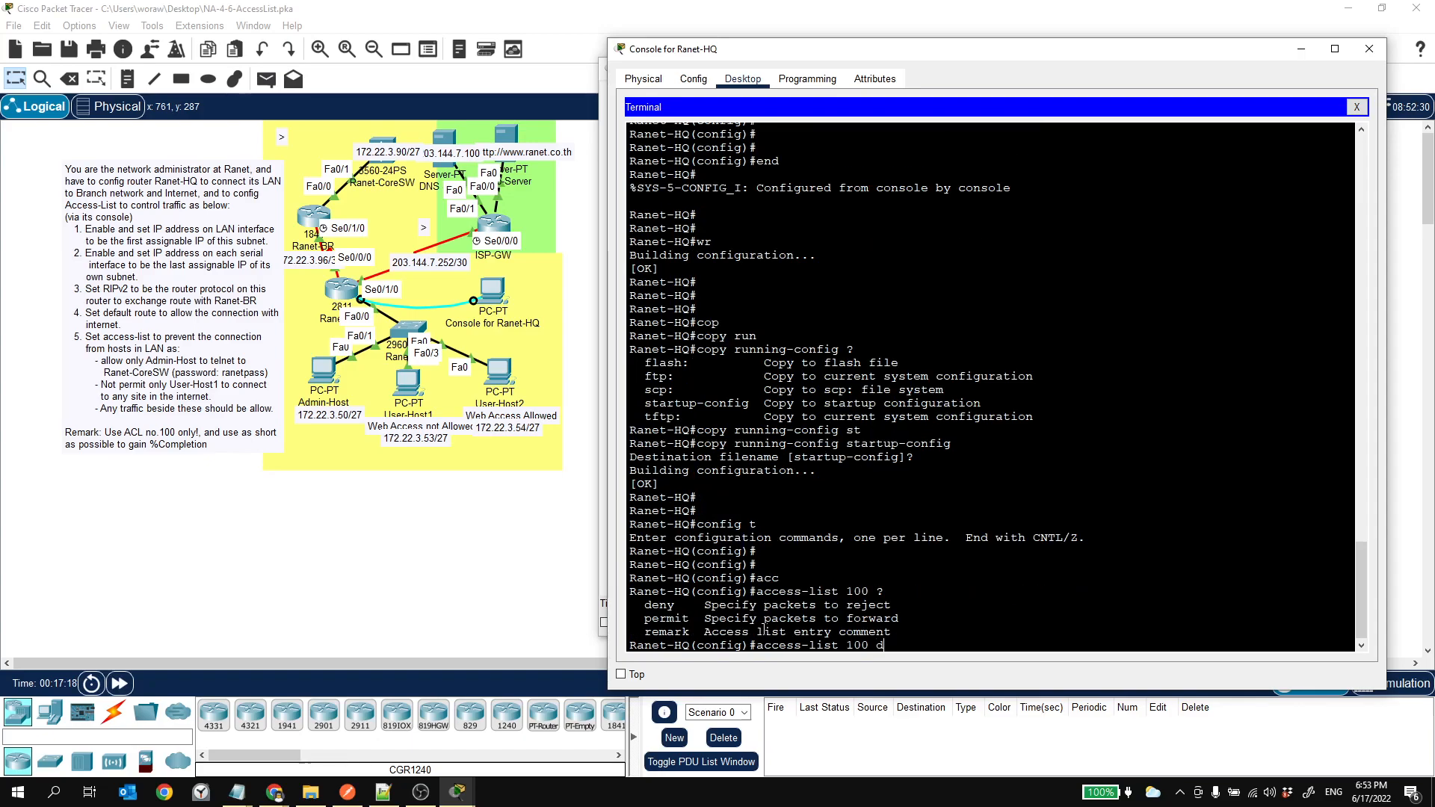
pyautogui.press('Tab')
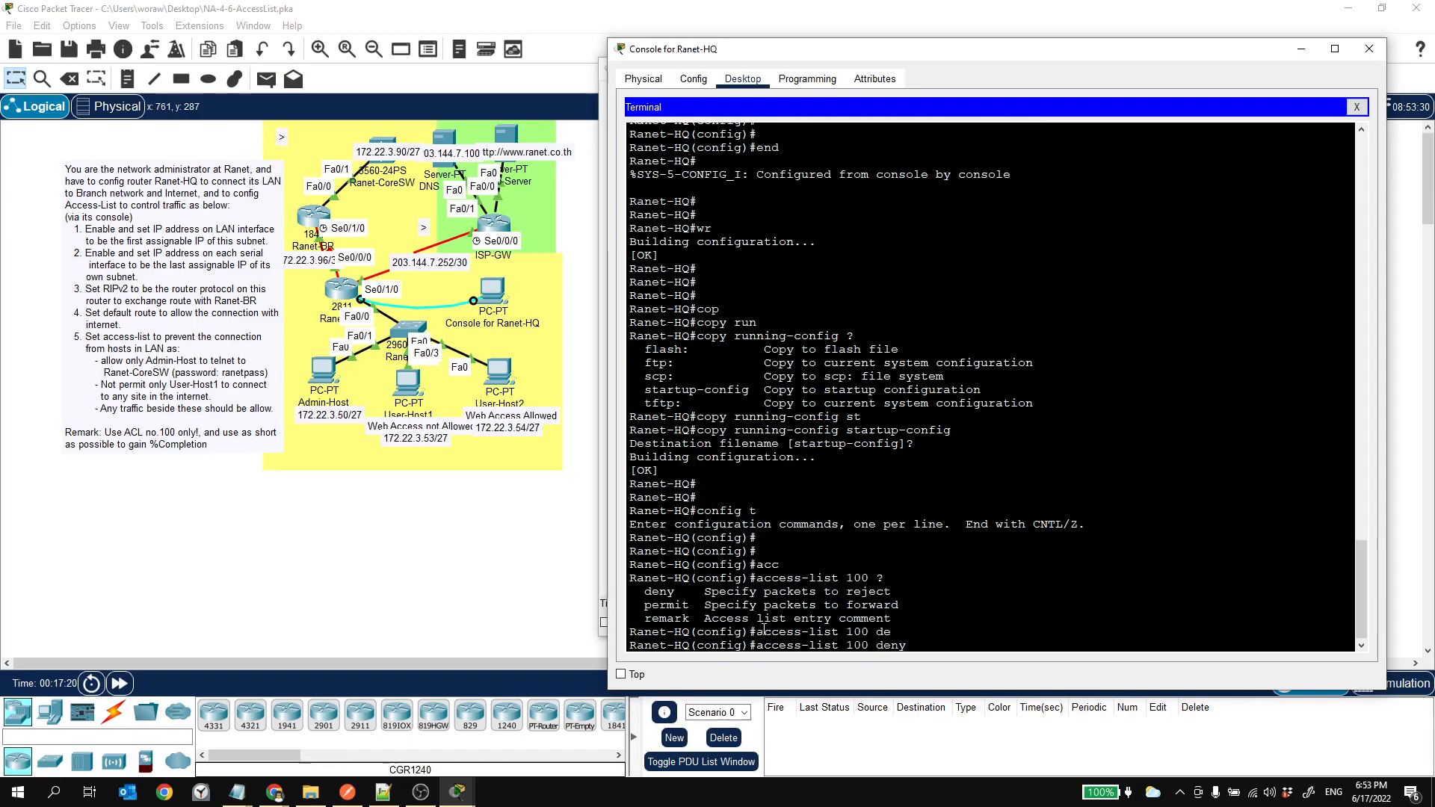
pyautogui.write('?tcp')
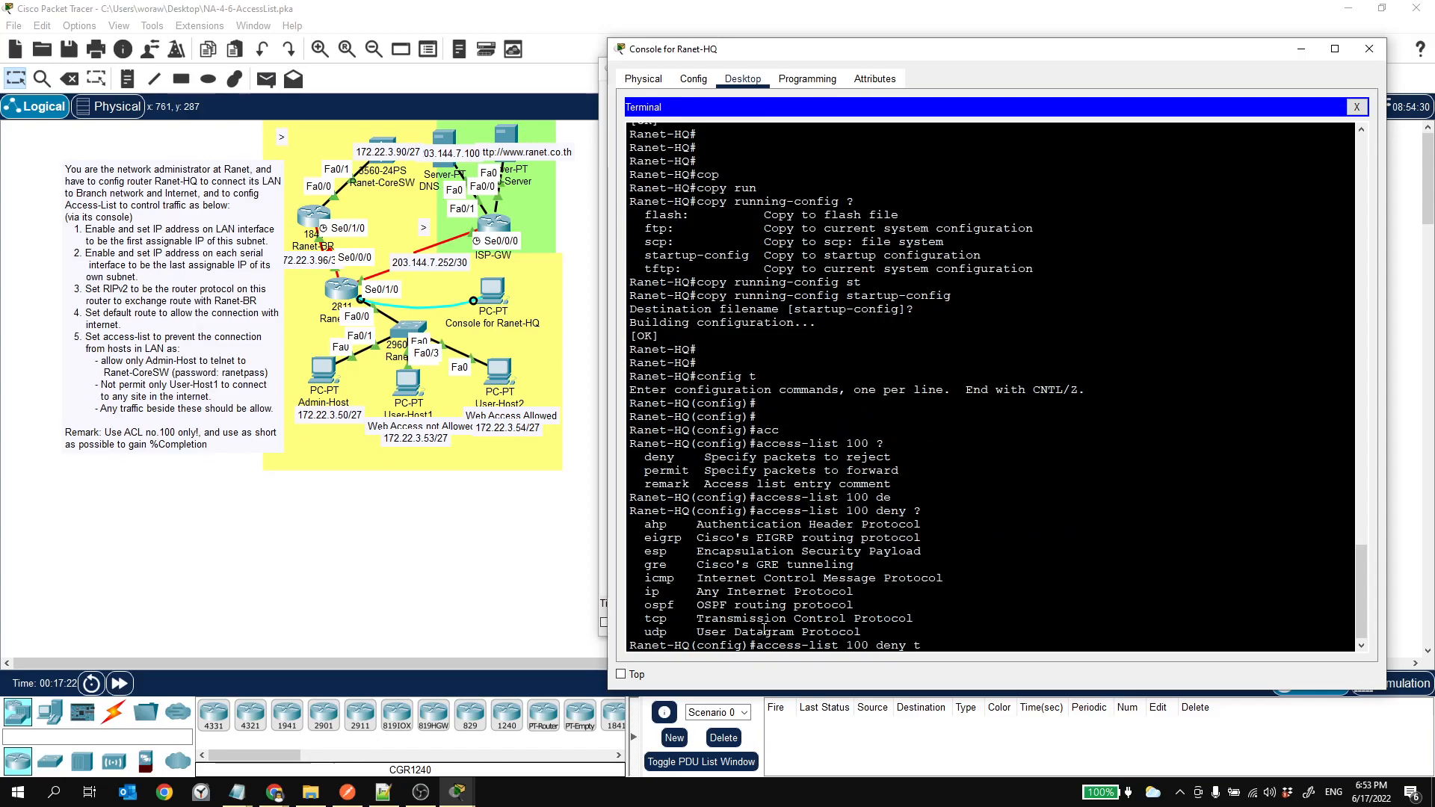
pyautogui.write(' ?')
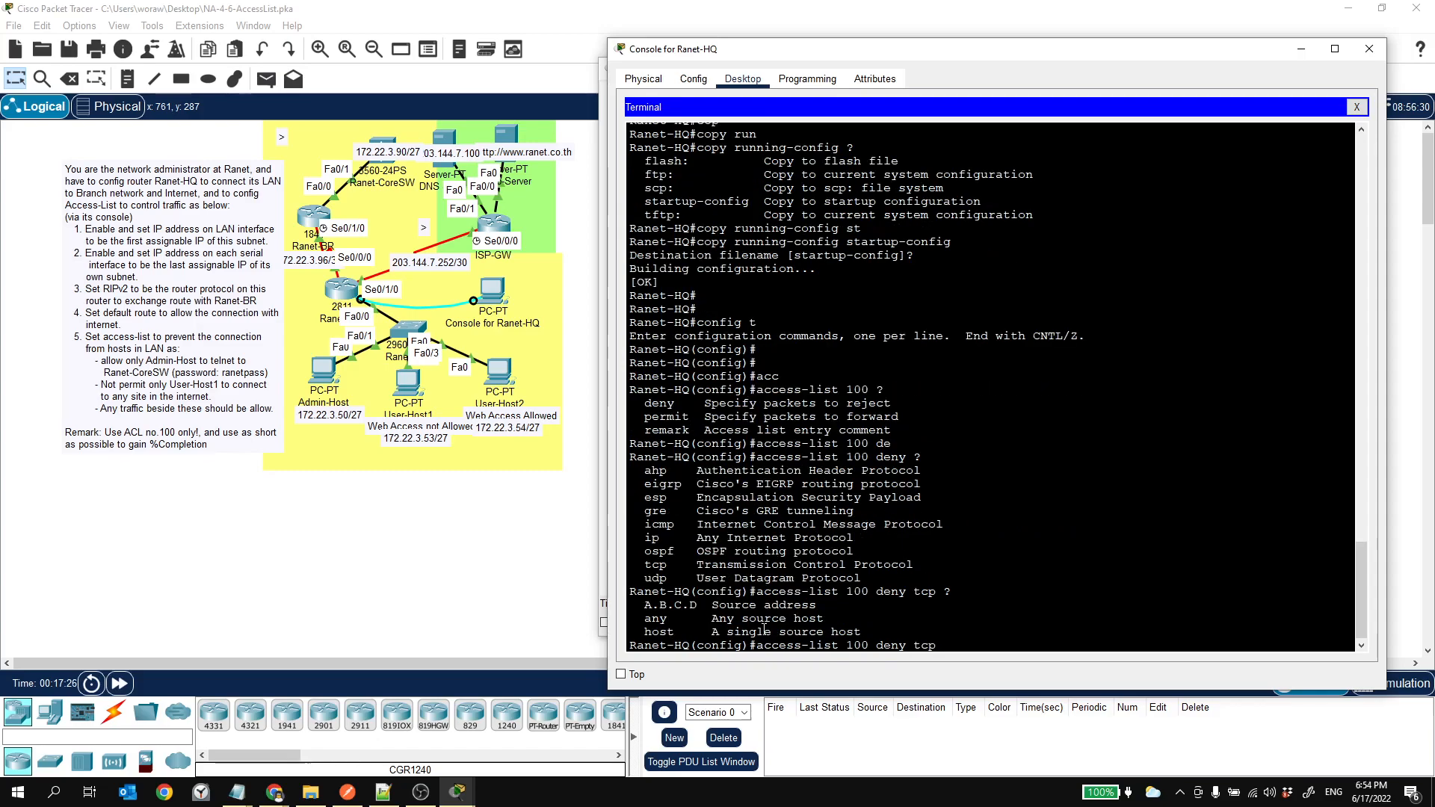
# Step: Set the deny tcp entry's source to 172.22.3.52 with wildcard 0.0.0.3 and list the destination options
pyautogui.write('172')
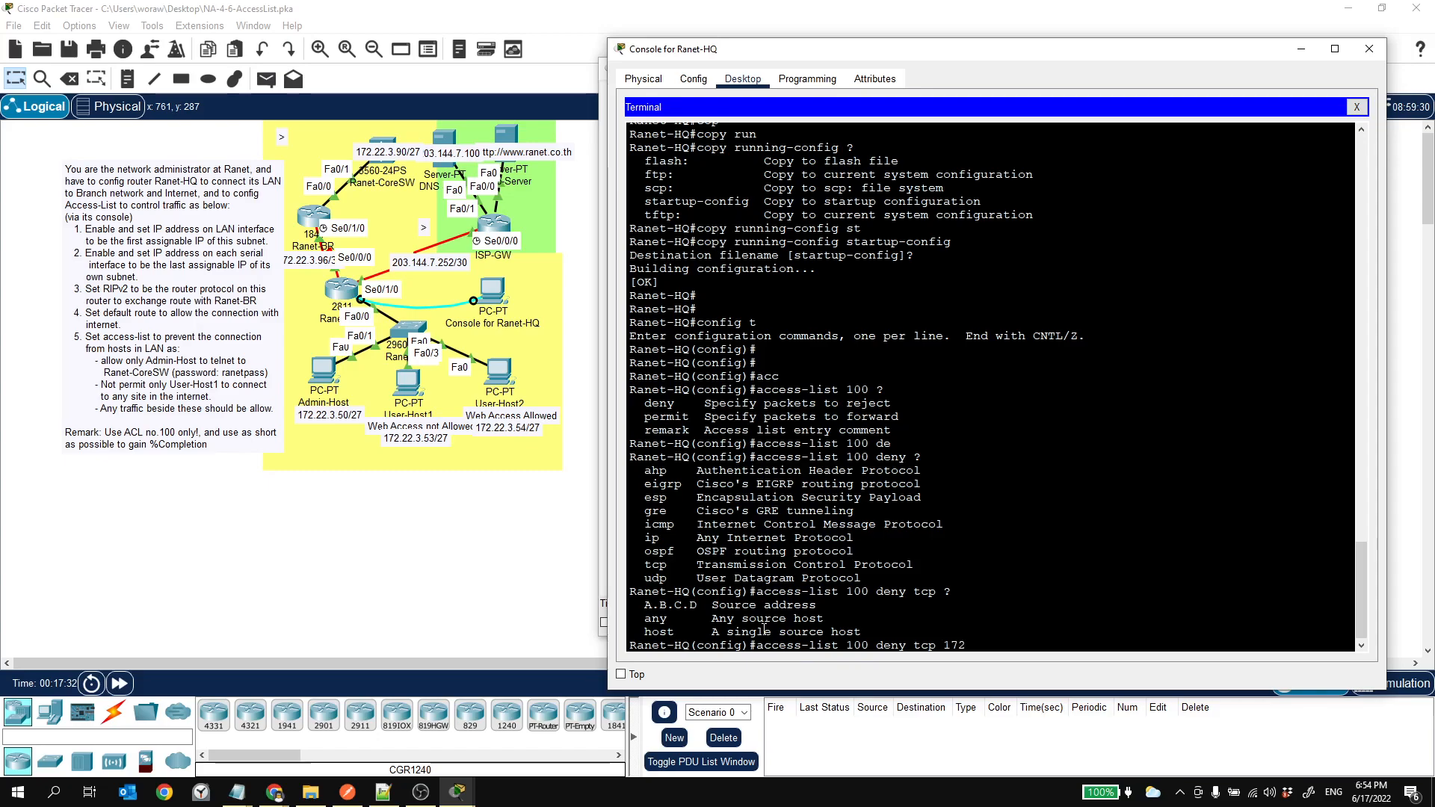
pyautogui.write('.22.3.52')
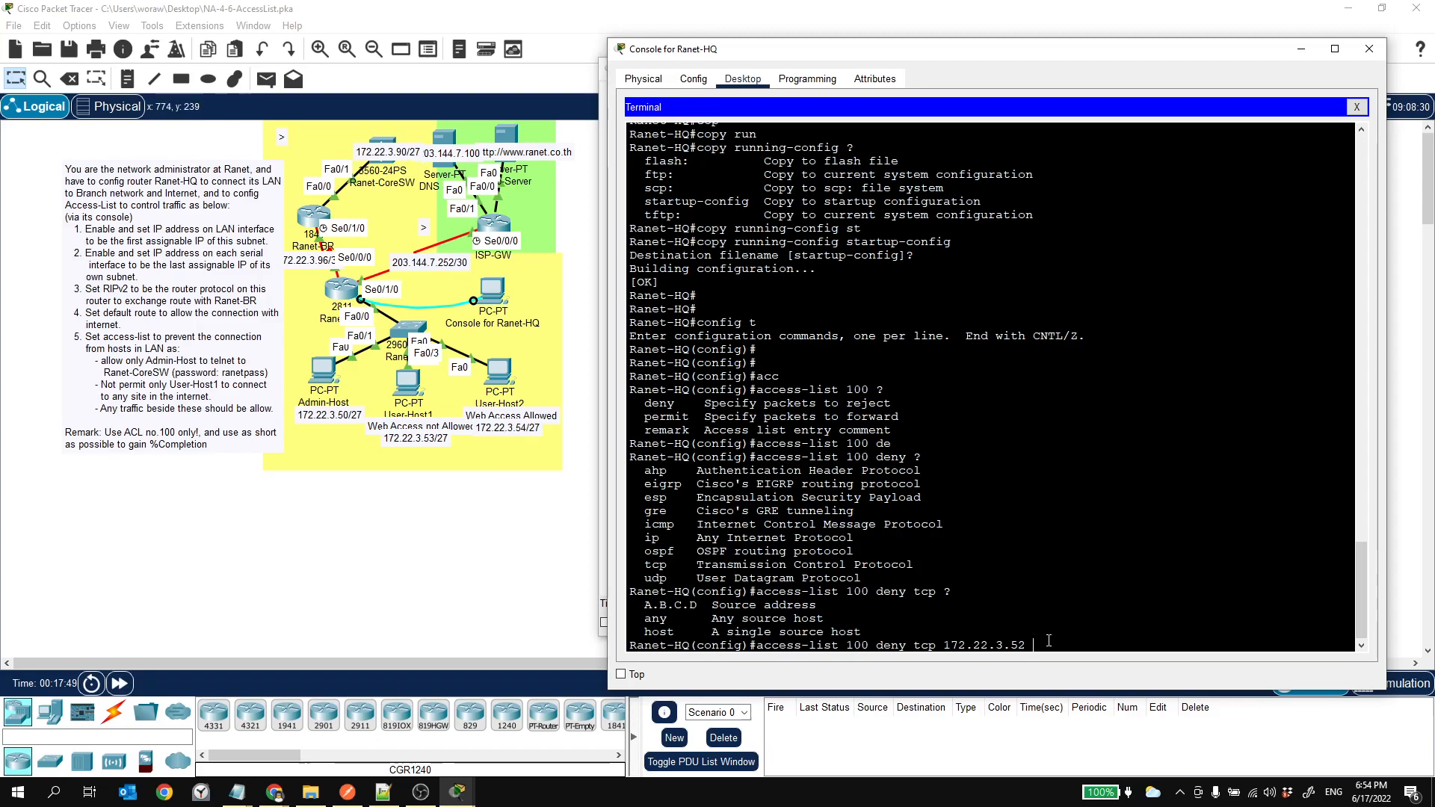
pyautogui.write('0.0.0.3 ?')
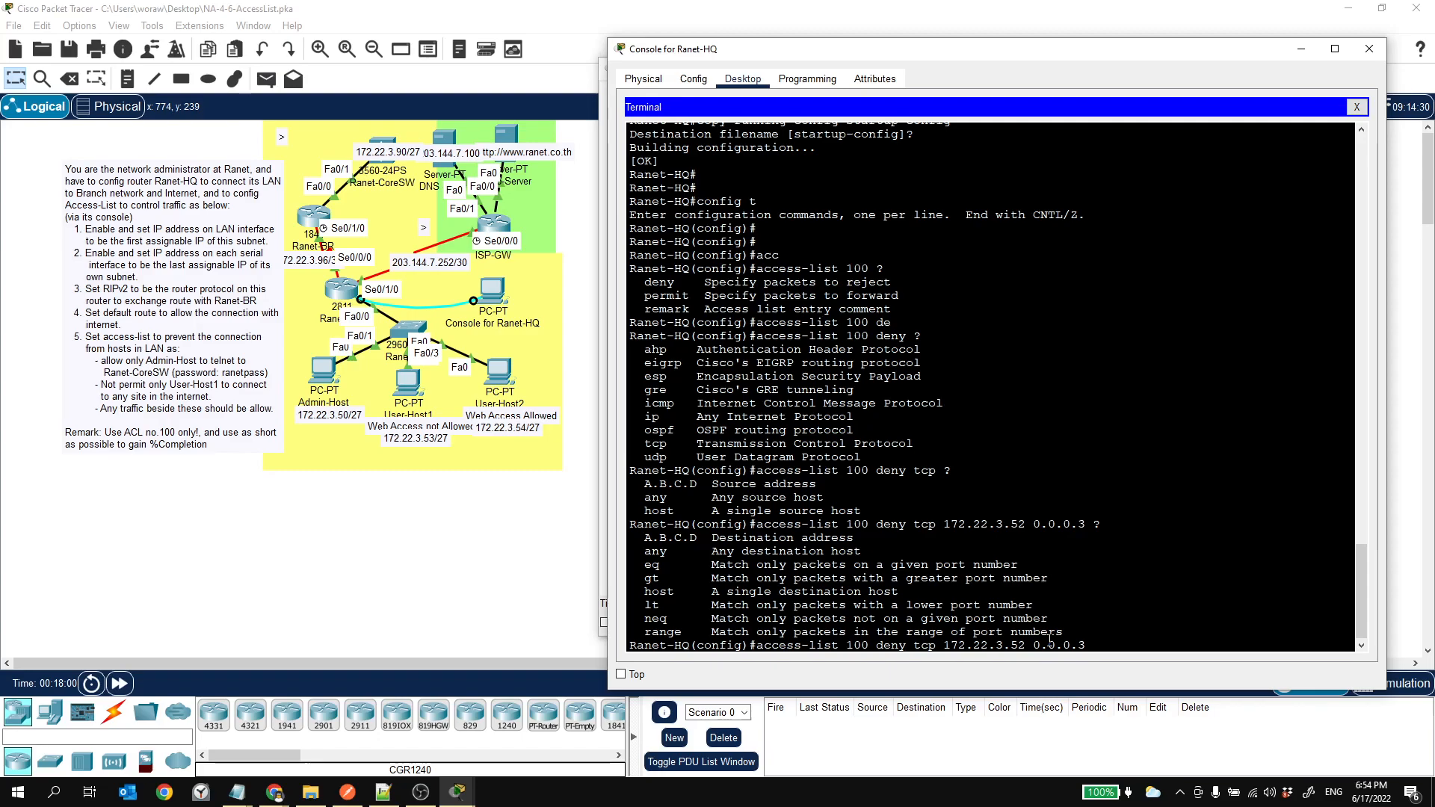
# Step: Complete the access-list 100 deny entry with destination host 172.22.3.90 eq telnet and submit it
pyautogui.write('ho')
pyautogui.press('Tab')
pyautogui.write('172.22')
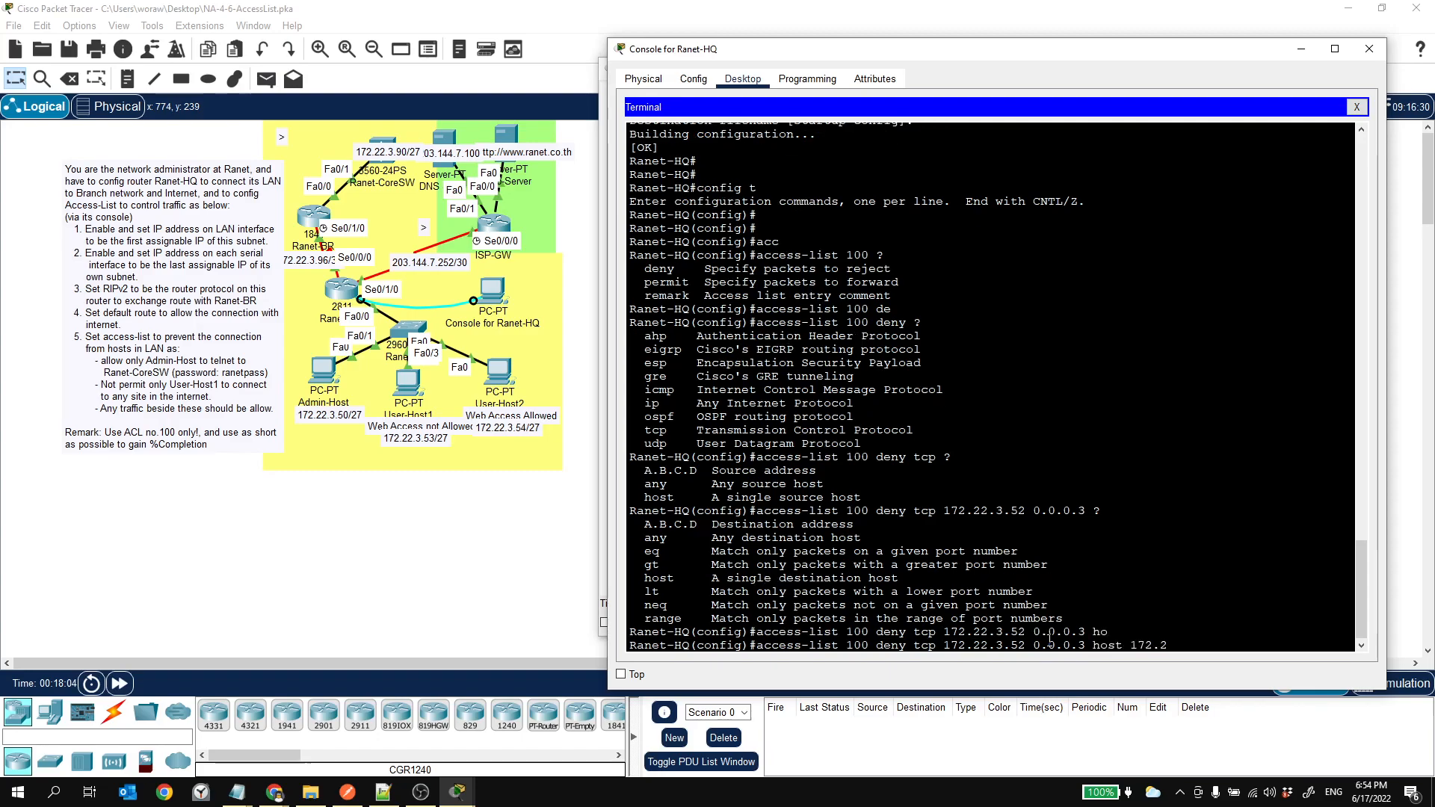
pyautogui.write('.3.90 eq')
pyautogui.press('Tab')
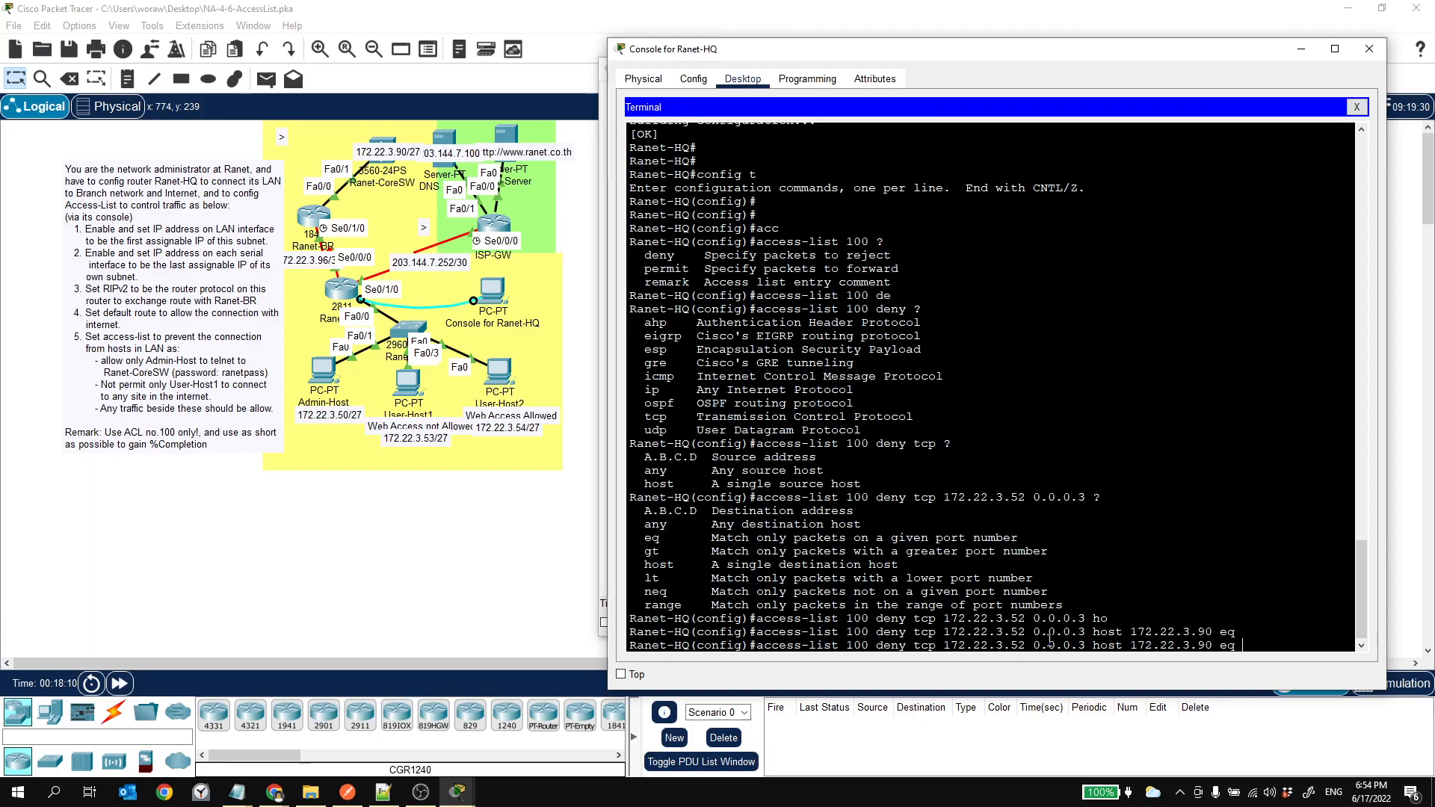
pyautogui.write('?tel')
pyautogui.press('Tab')
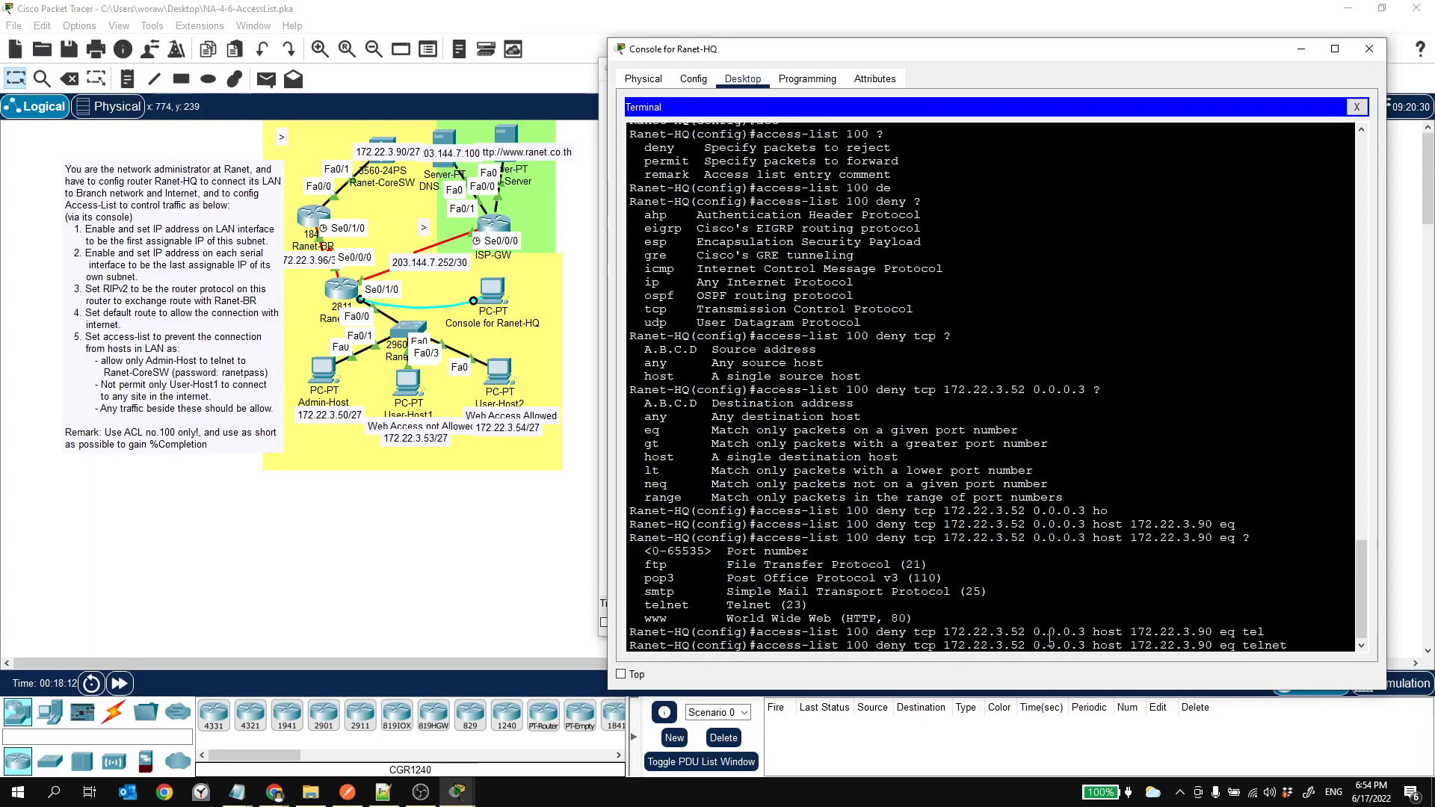
pyautogui.press('Return')
pyautogui.press('Return')
pyautogui.press('Return')
pyautogui.press('Return')
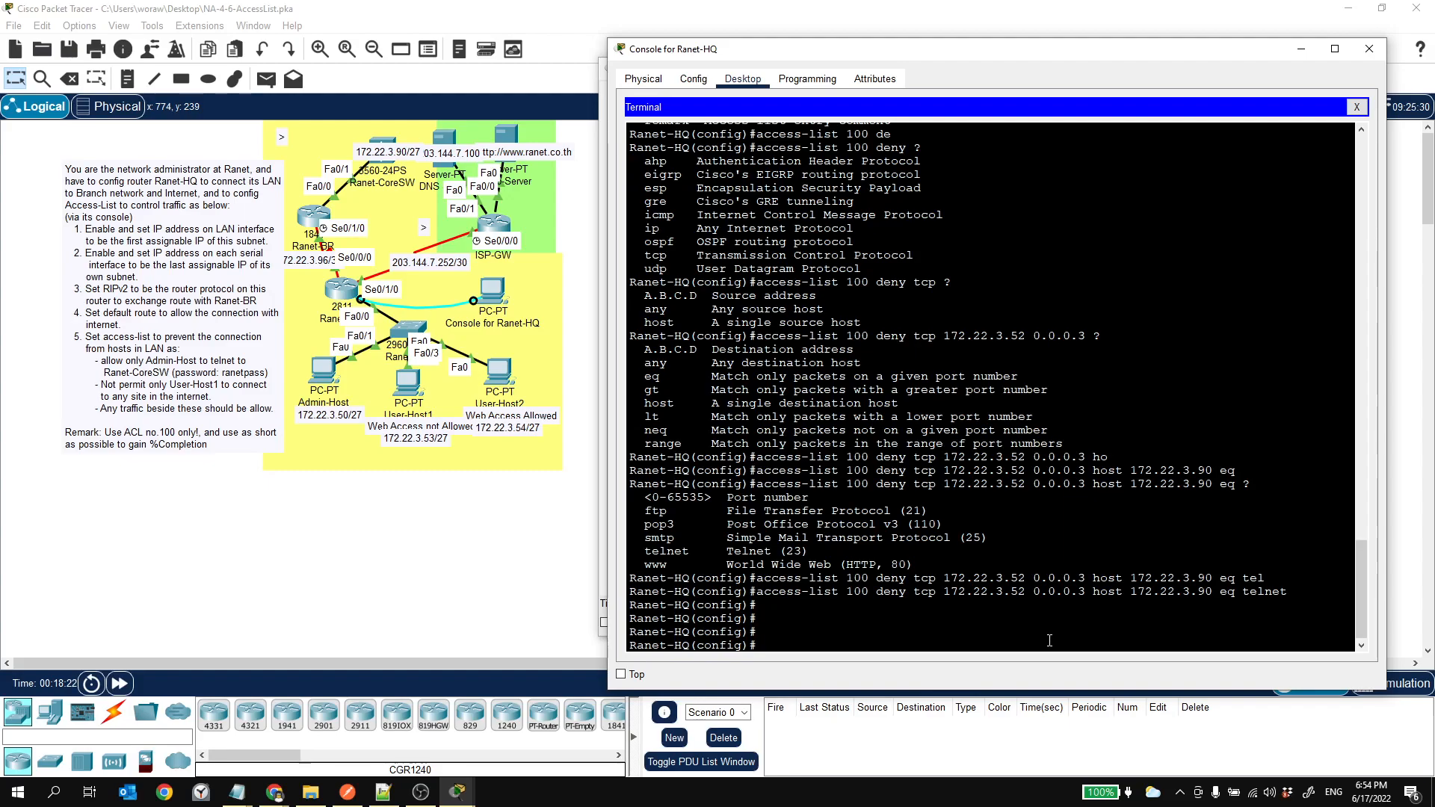
# Step: Begin a second access-list 100 deny tcp entry with source host 172.22.3.53, listing the destination options
pyautogui.write('ac')
pyautogui.press('Tab')
pyautogui.write('100')
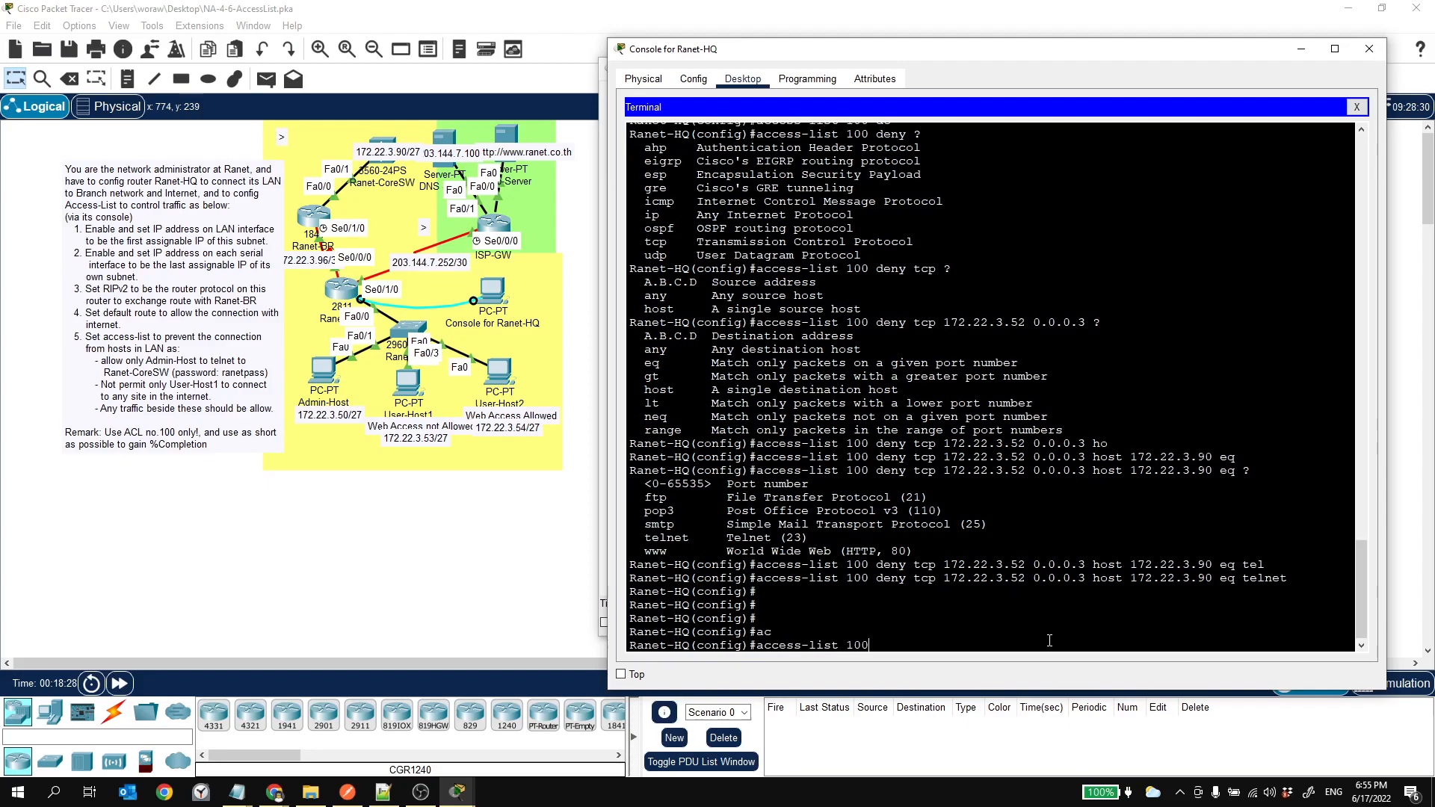
pyautogui.write(' deny')
pyautogui.press('Tab')
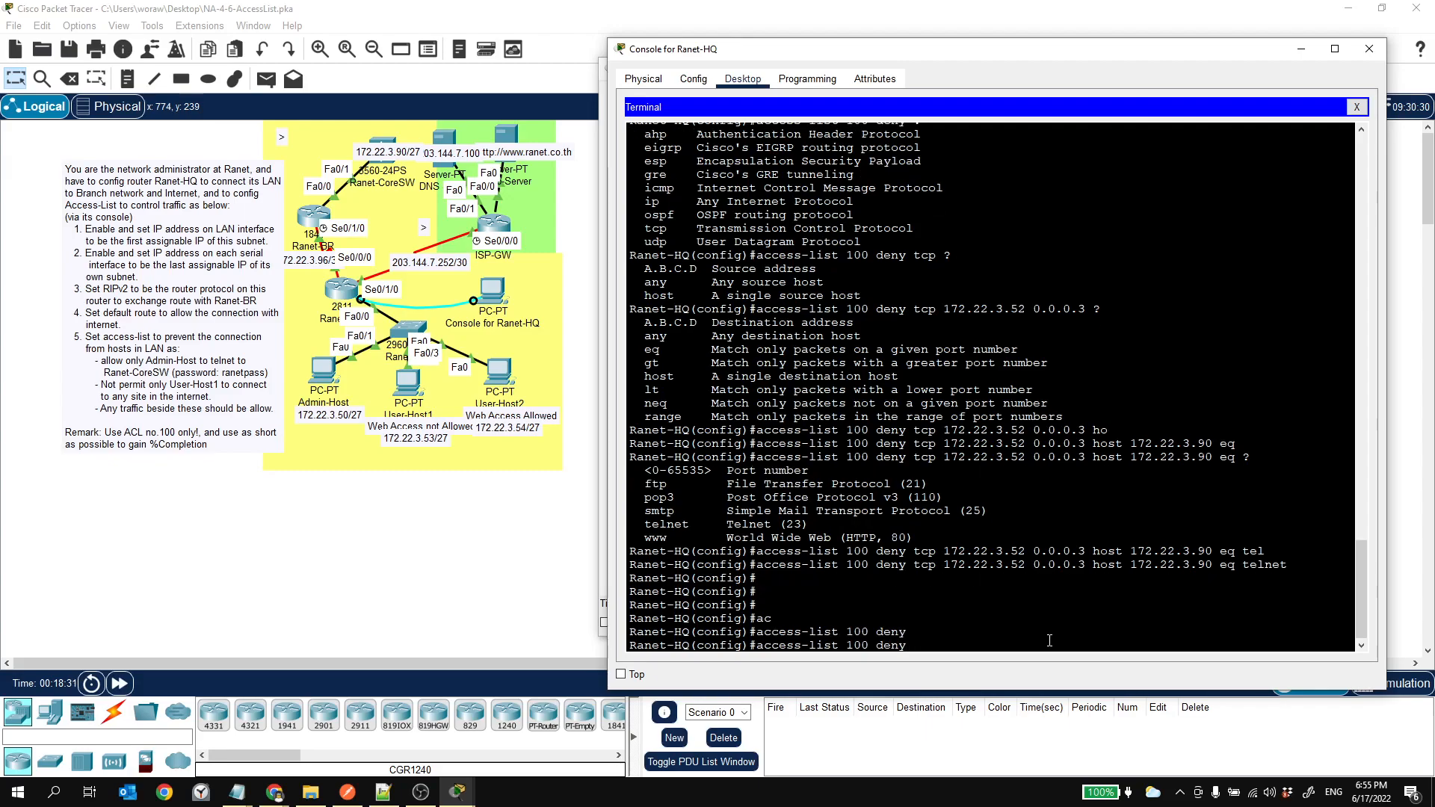
pyautogui.write('tcp')
pyautogui.press('Tab')
pyautogui.write('hos')
pyautogui.press('Tab')
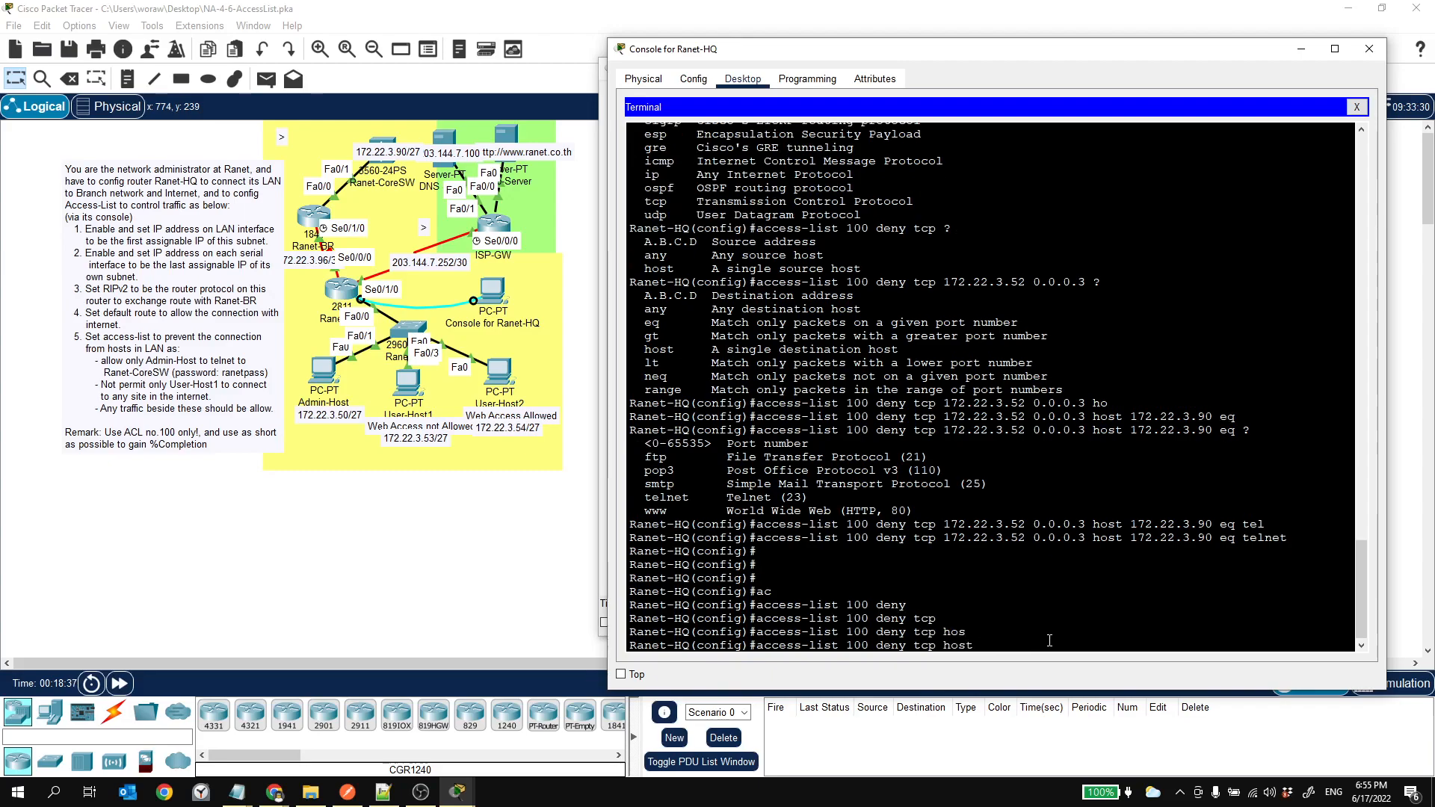
pyautogui.write('172.22.3.53?')
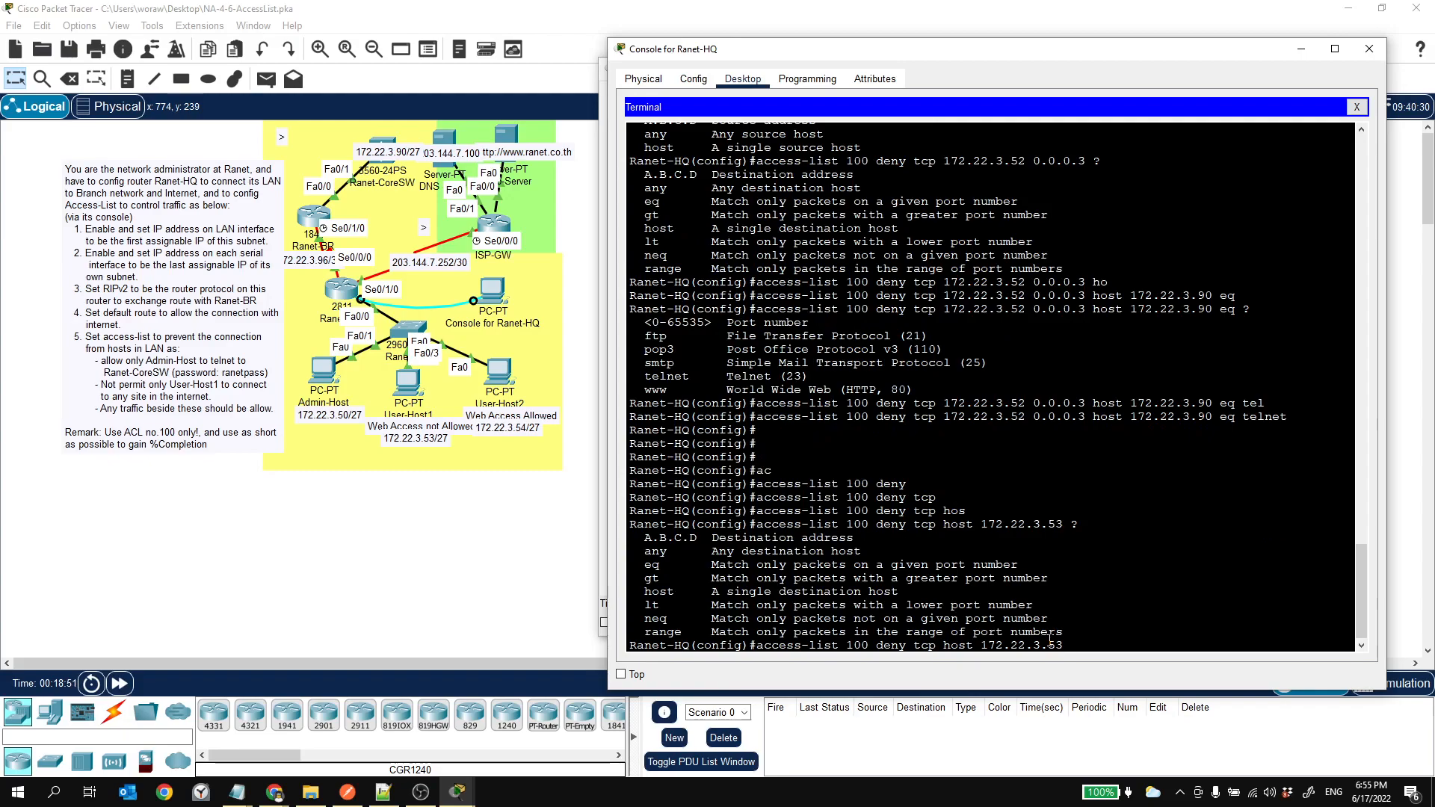
# Step: Complete the deny entry for host 172.22.3.53 with destination any eq www and submit it
pyautogui.write('an')
pyautogui.press('Tab')
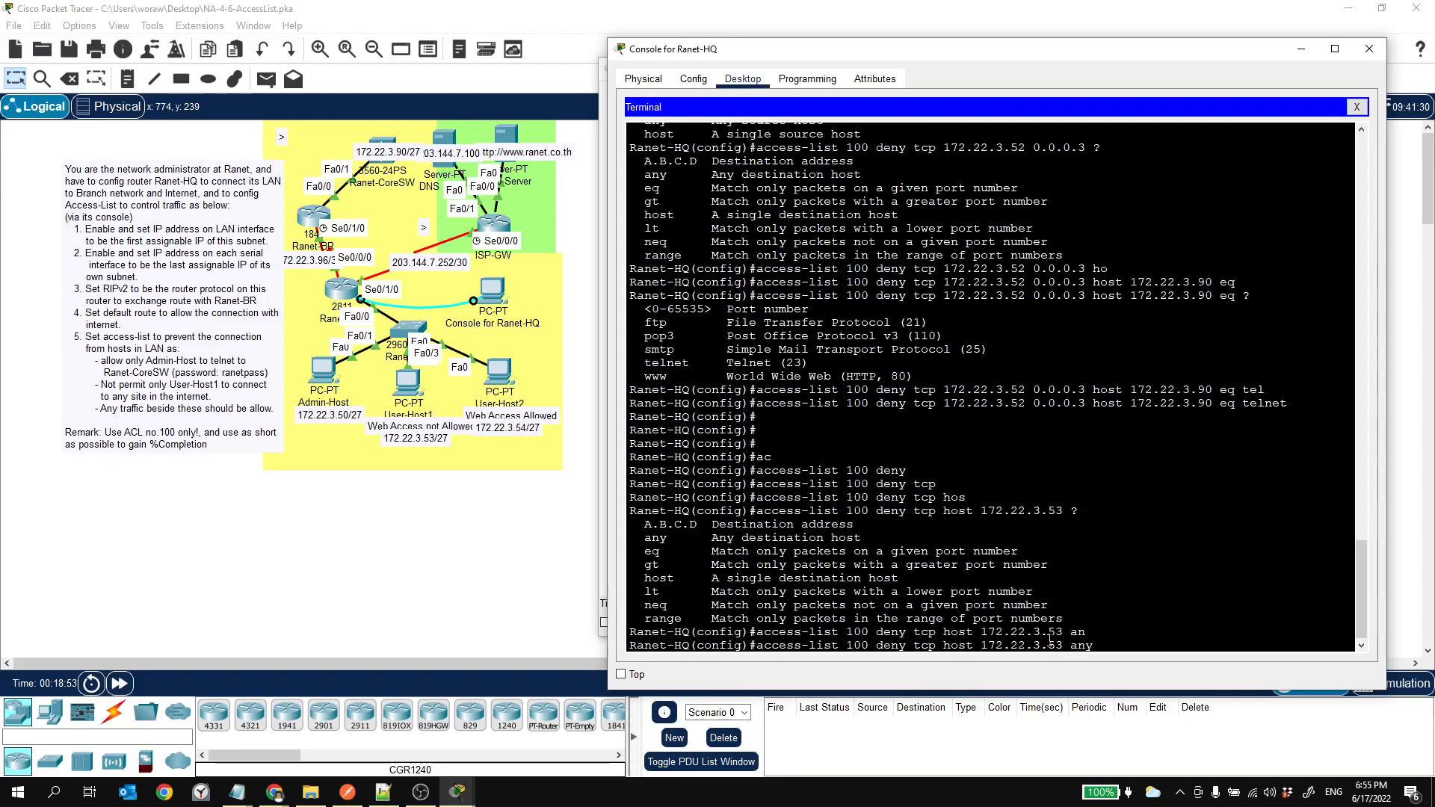
pyautogui.write('eq')
pyautogui.press('Tab')
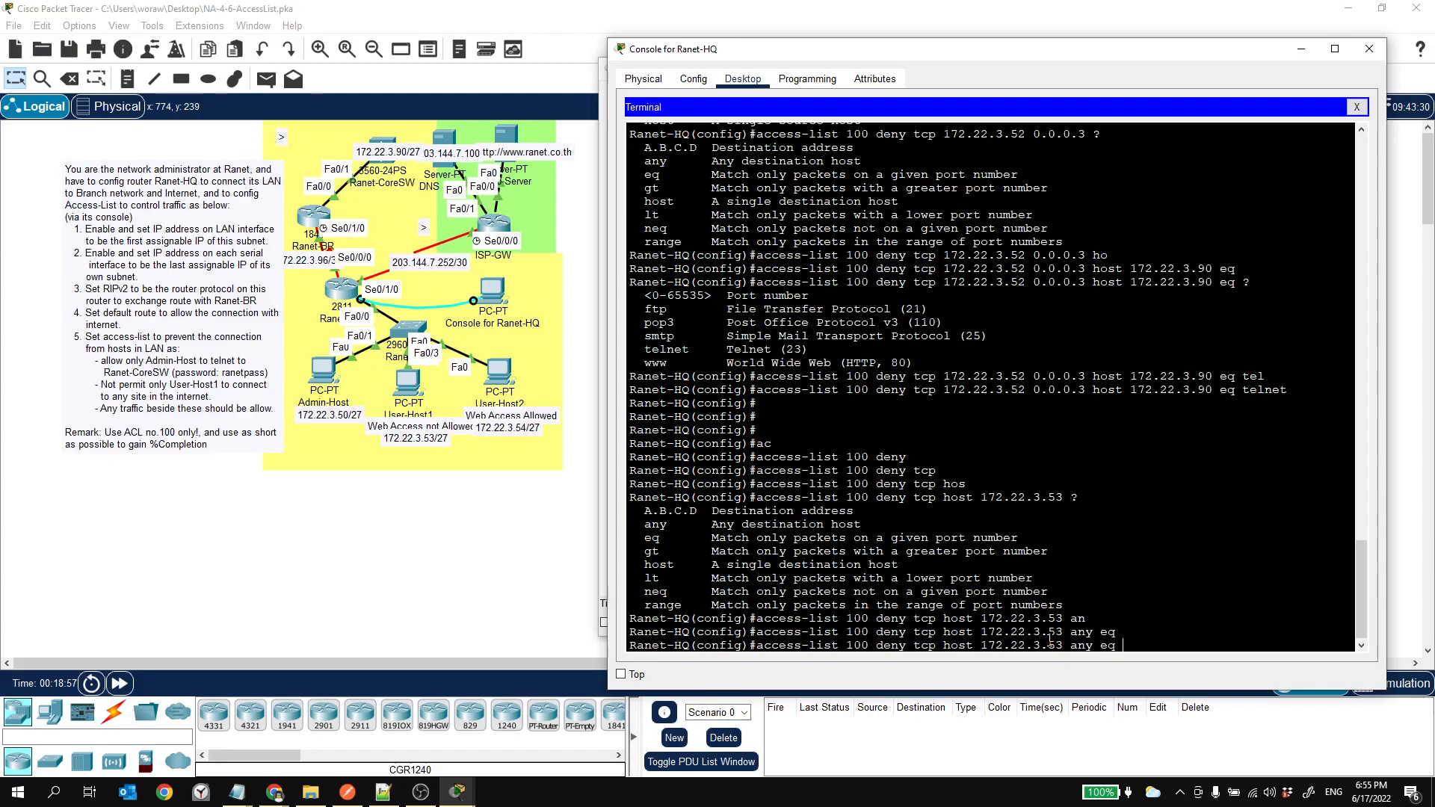
pyautogui.write('?')
pyautogui.write('www')
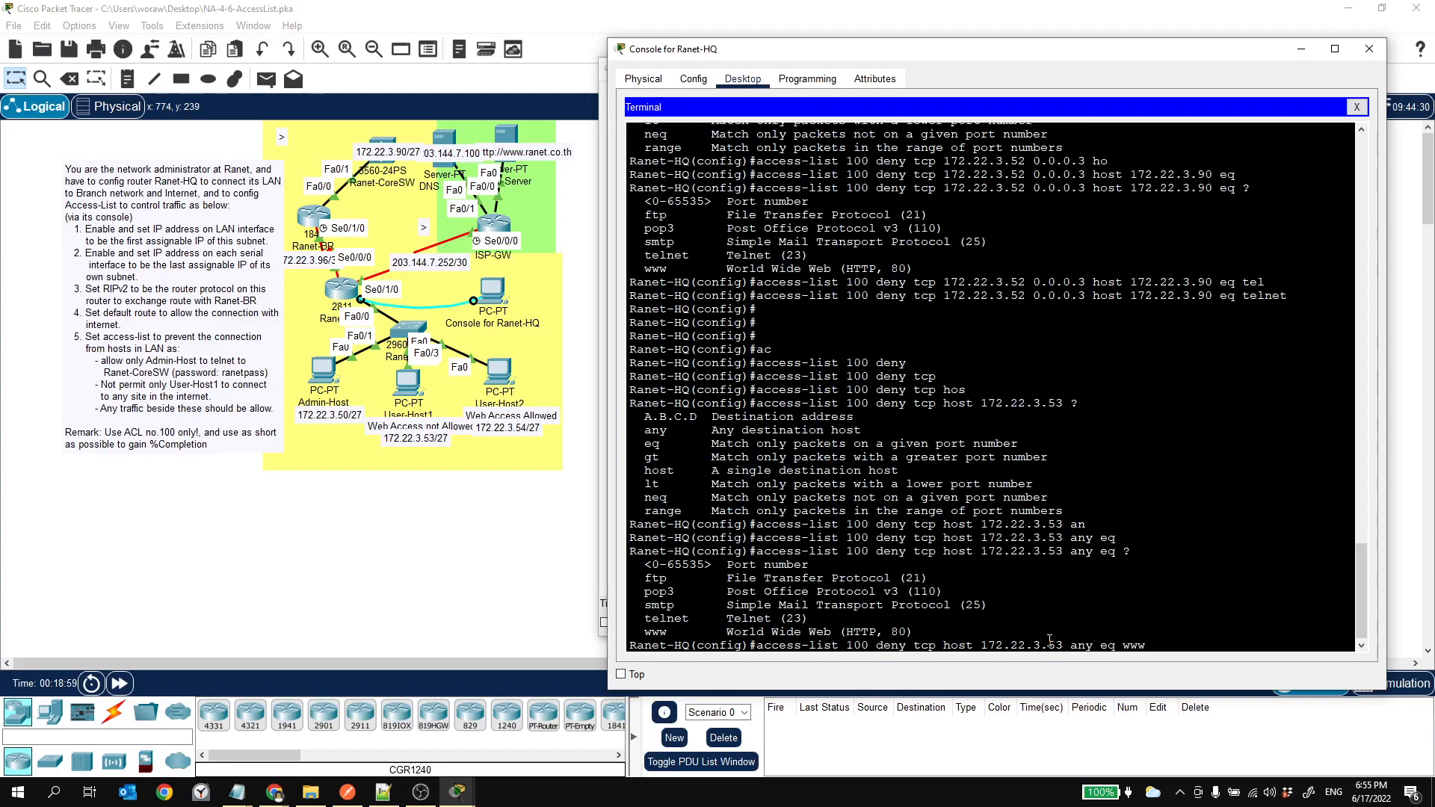
pyautogui.press('BackSpace')
pyautogui.press('BackSpace')
pyautogui.press('BackSpace')
pyautogui.write('www')
pyautogui.press('Return')
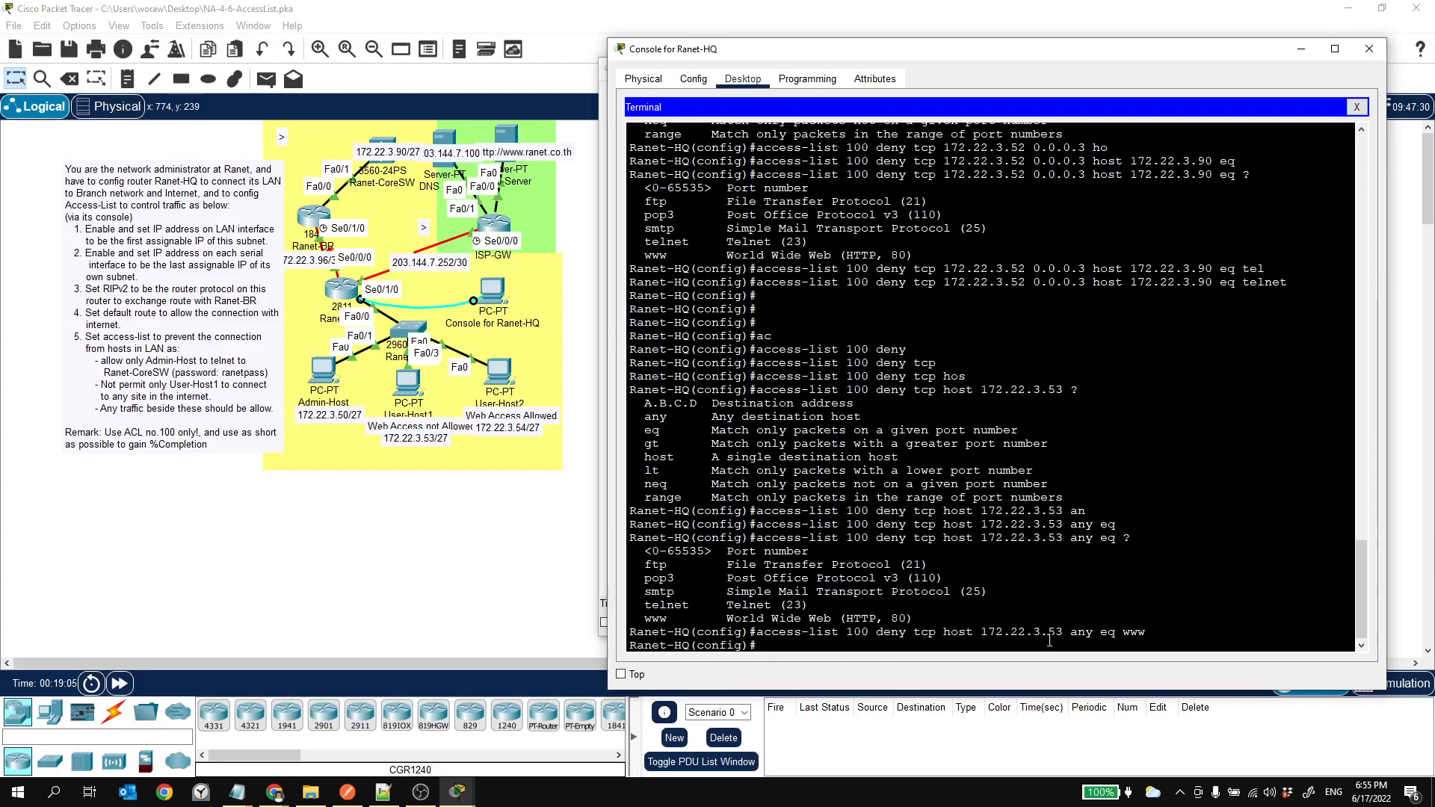
pyautogui.press('Return')
pyautogui.press('Return')
pyautogui.press('Return')
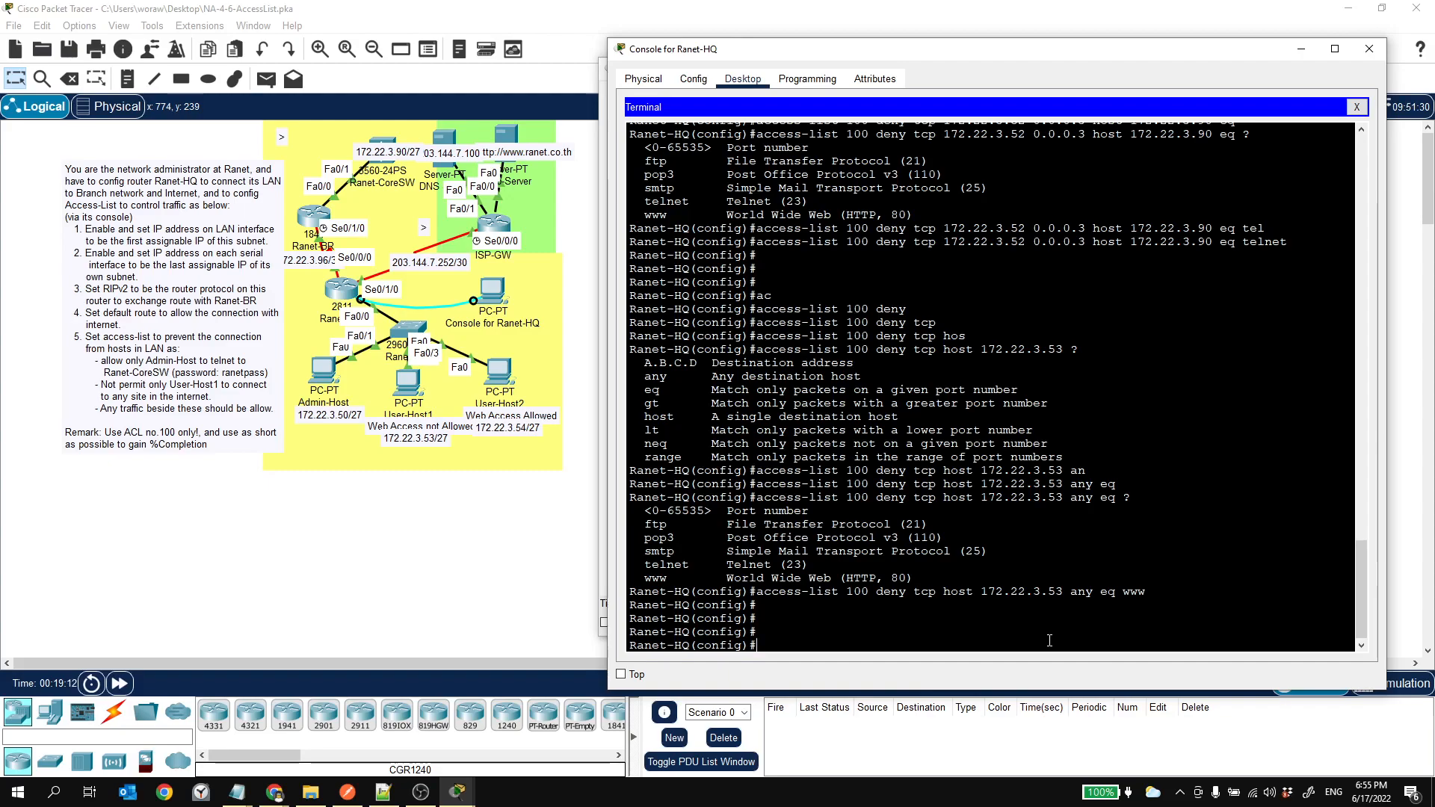
# Step: Add the entry access-list 100 permit ip any any to allow all remaining traffic
pyautogui.write('acc')
pyautogui.press('Tab')
pyautogui.write('100')
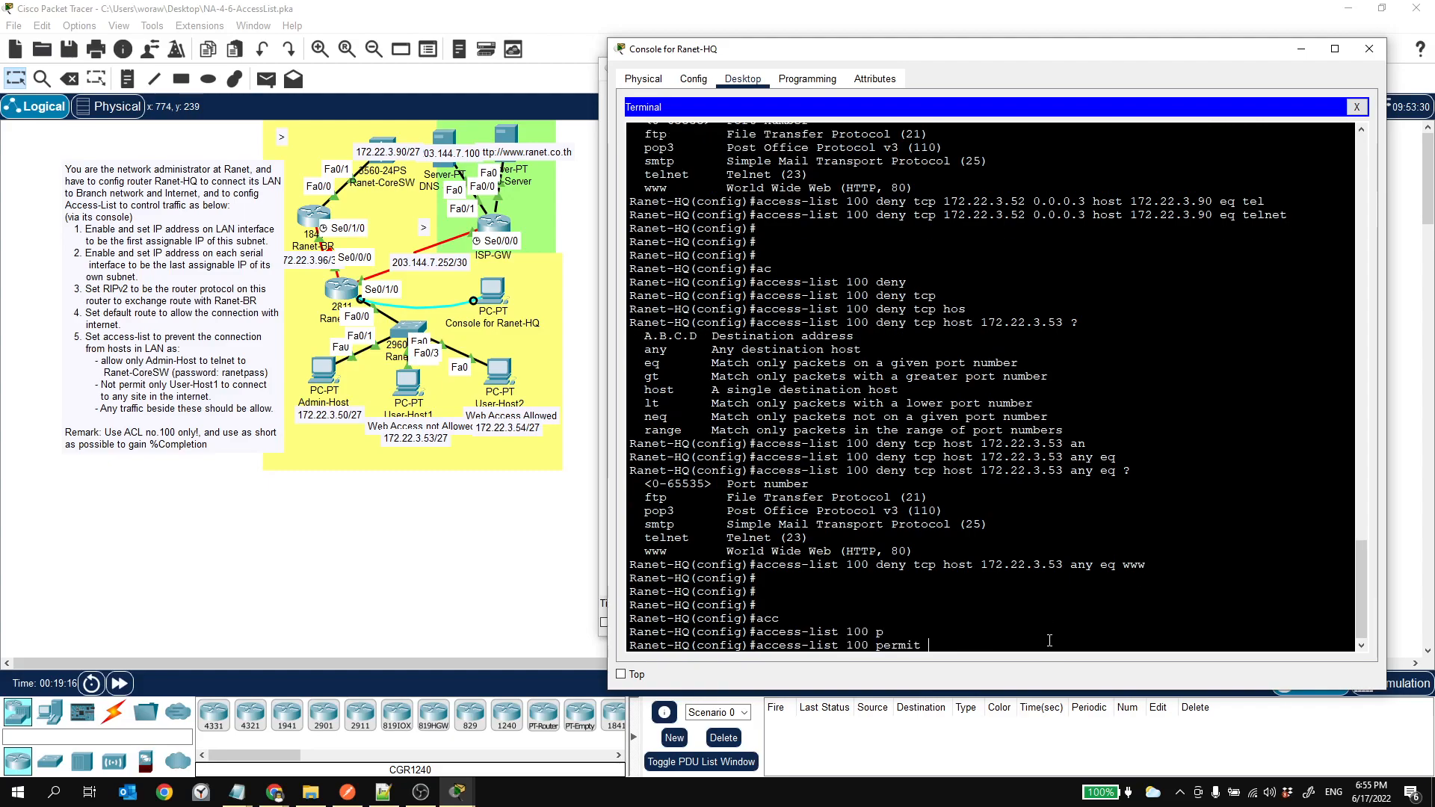
pyautogui.write('an')
pyautogui.press('Tab')
pyautogui.write('an')
pyautogui.press('Tab')
pyautogui.write('?')
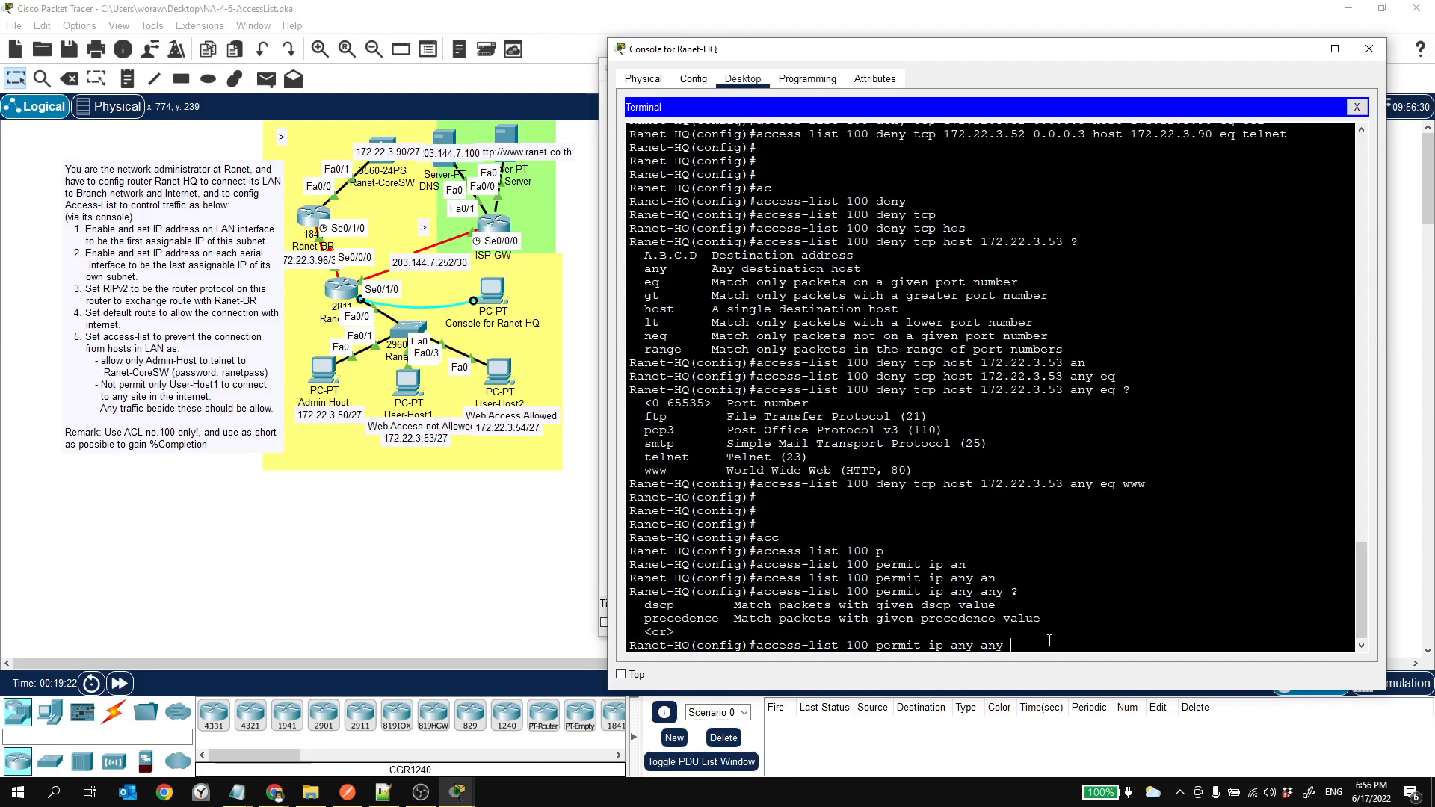
pyautogui.press('Return')
pyautogui.press('Return')
pyautogui.press('Return')
pyautogui.press('Return')
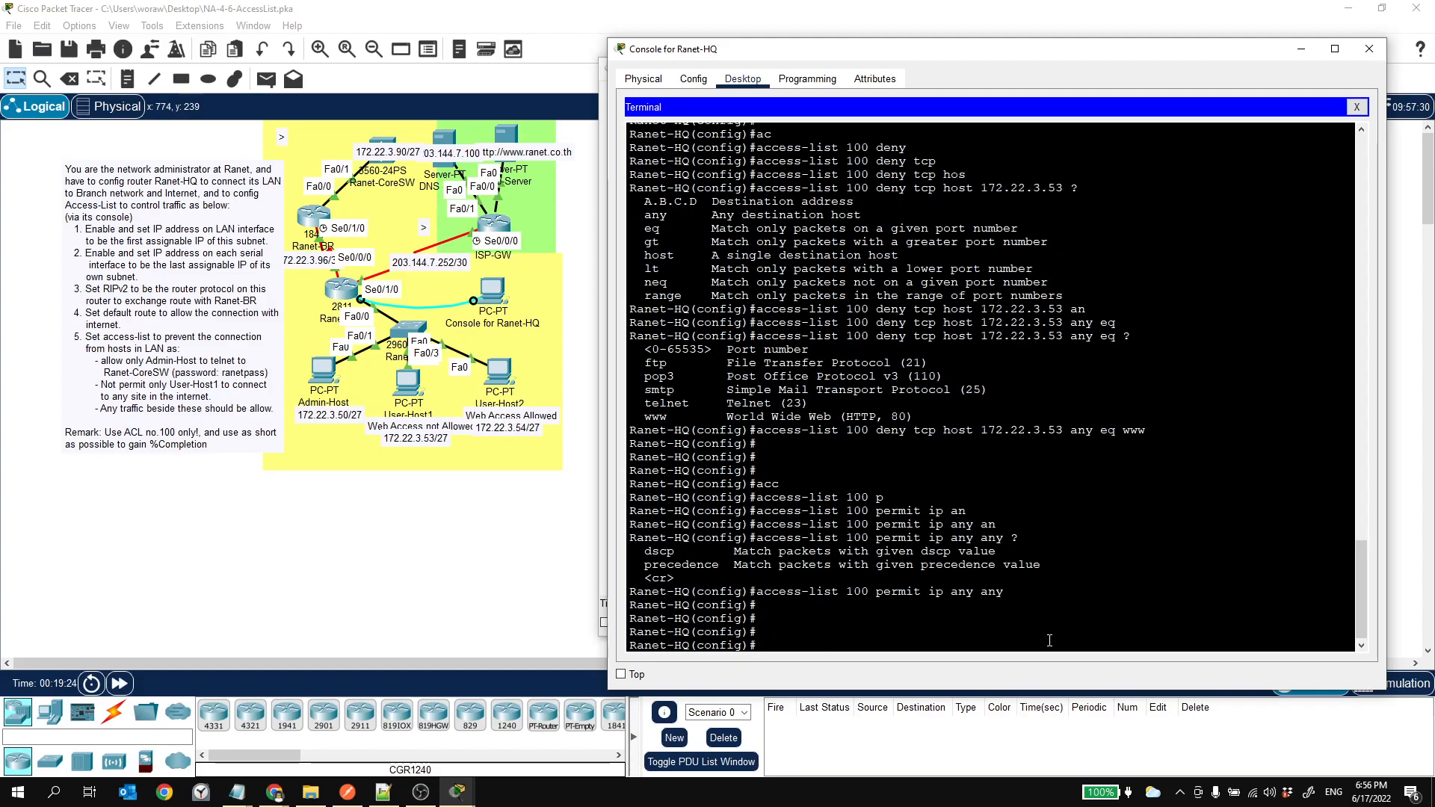
# Step: Leave configuration mode on Ranet-HQ with end
pyautogui.write('end')
pyautogui.press('Return')
pyautogui.press('Return')
pyautogui.press('Return')
pyautogui.press('Return')
pyautogui.press('Return')
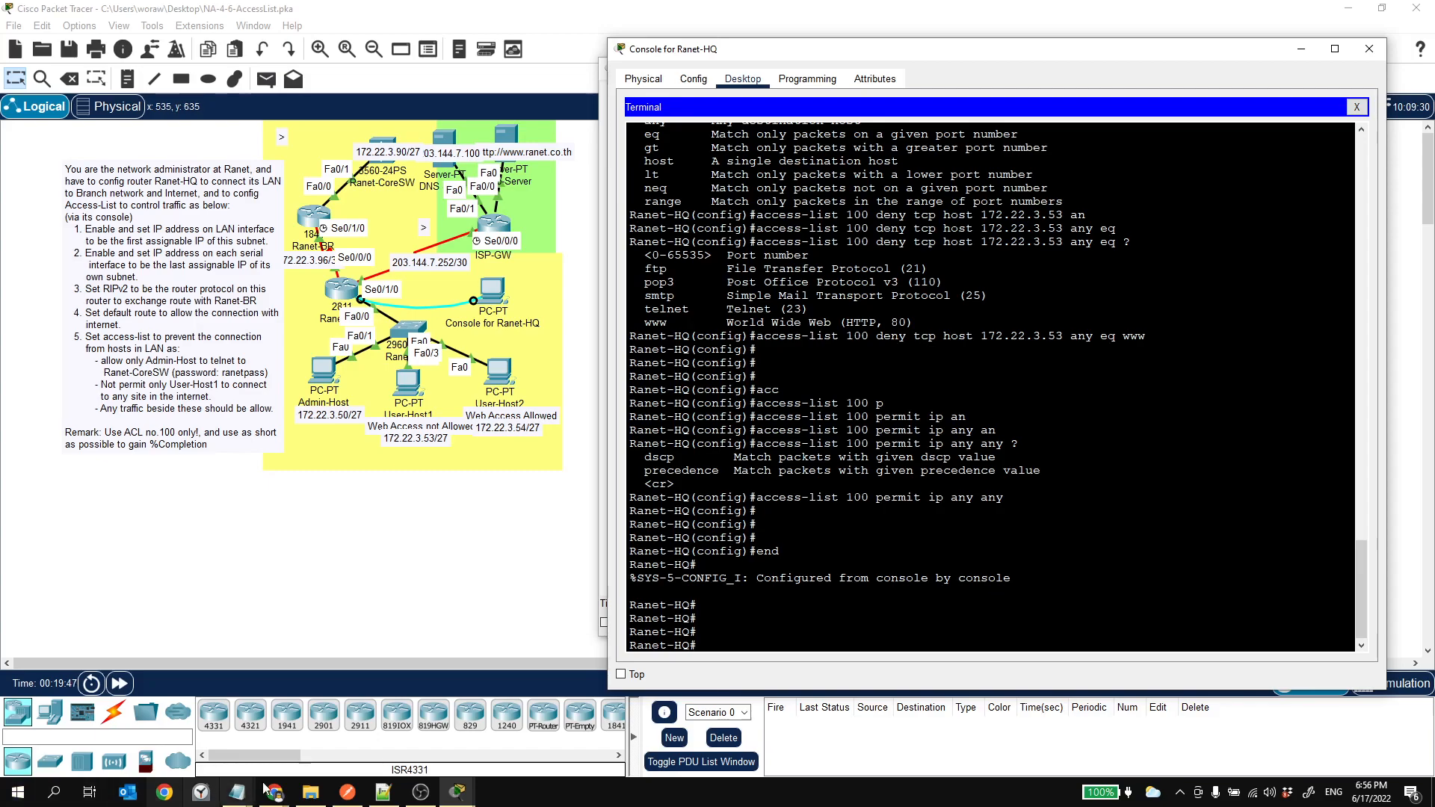
# Step: Check the PT Activity results and display the assessment items
pyautogui.click(456, 791)
pyautogui.click(577, 759)
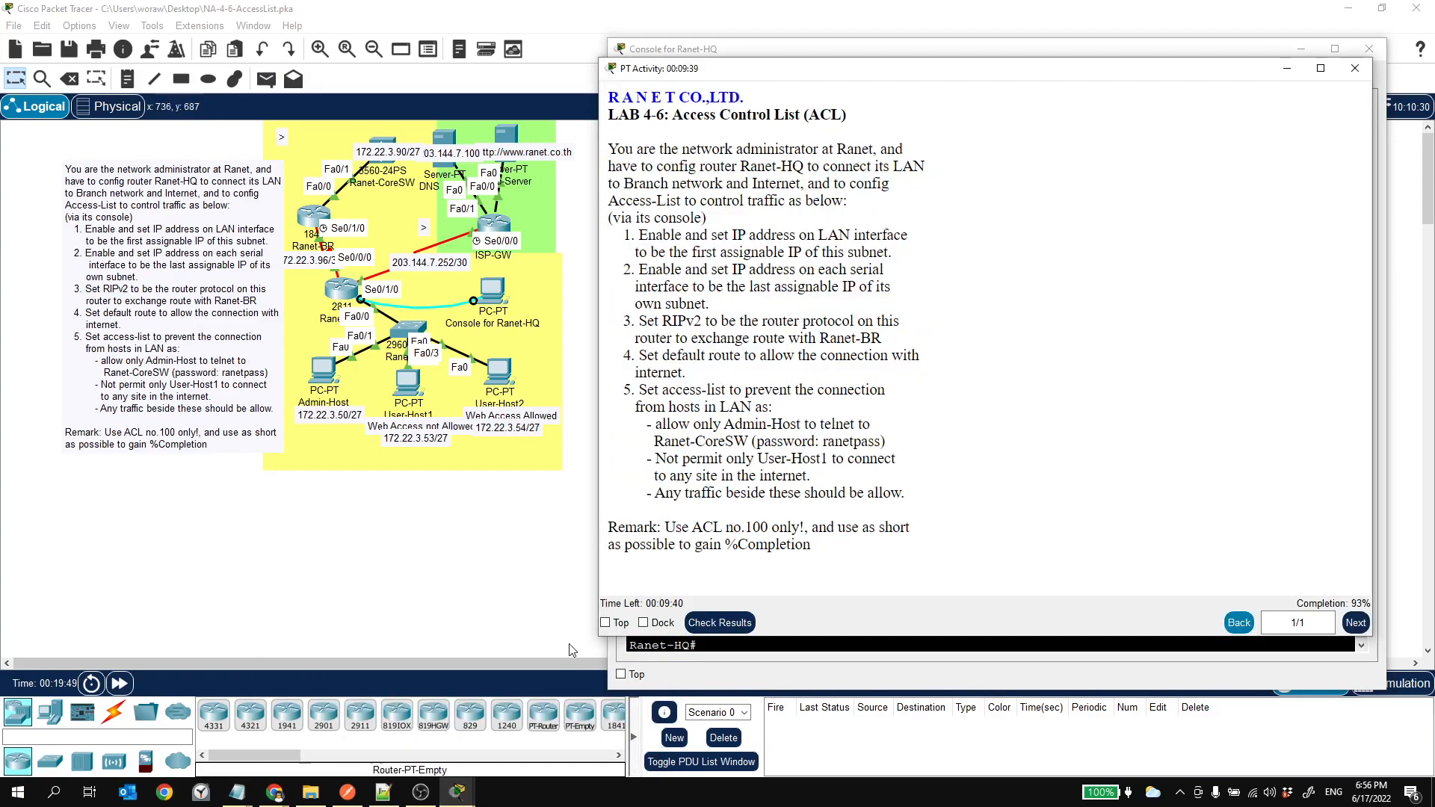
pyautogui.click(717, 623)
pyautogui.click(150, 109)
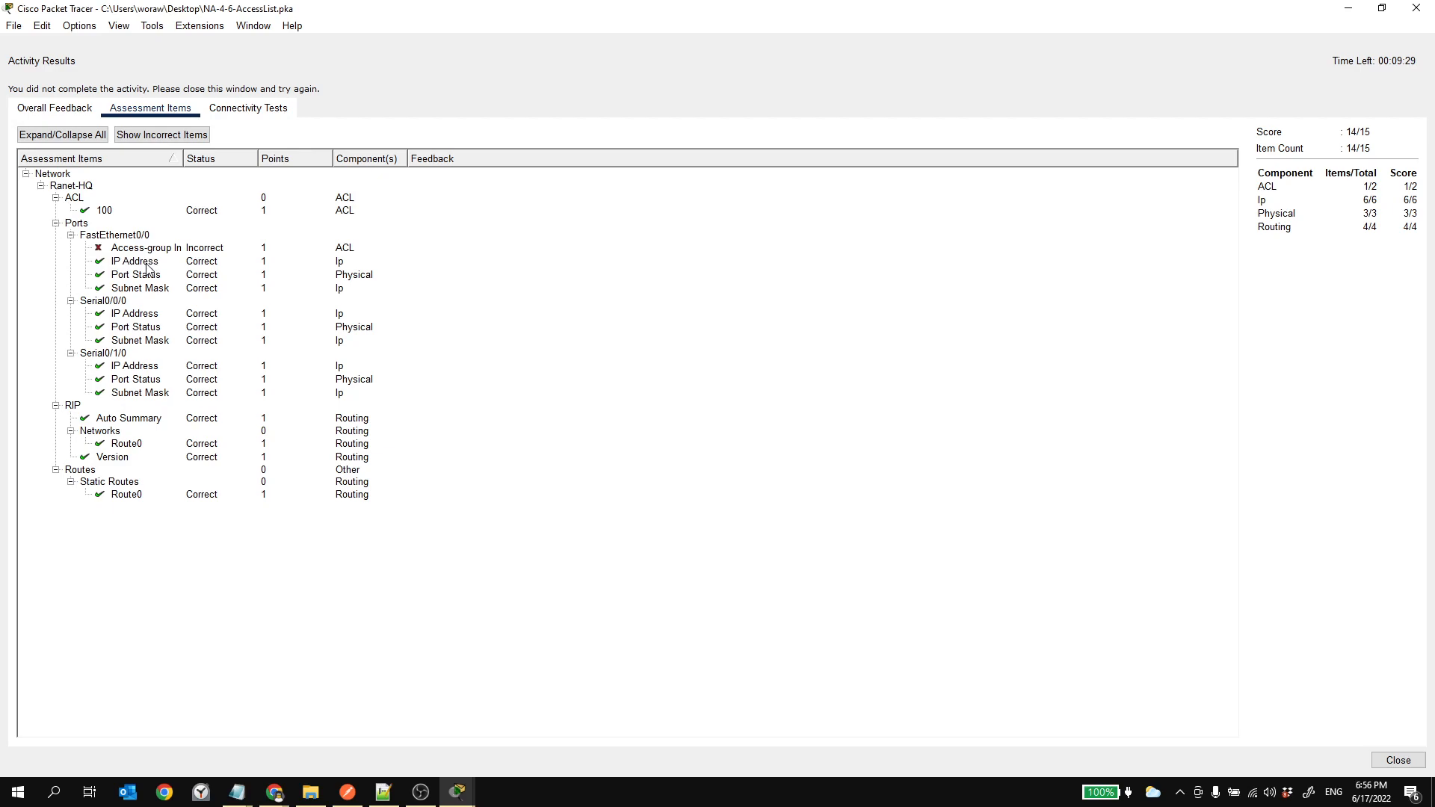
# Step: Close the activity results and return to the Ranet-HQ console terminal
pyautogui.click(1416, 8)
pyautogui.moveTo(647, 96); pyautogui.dragTo(957, 73)
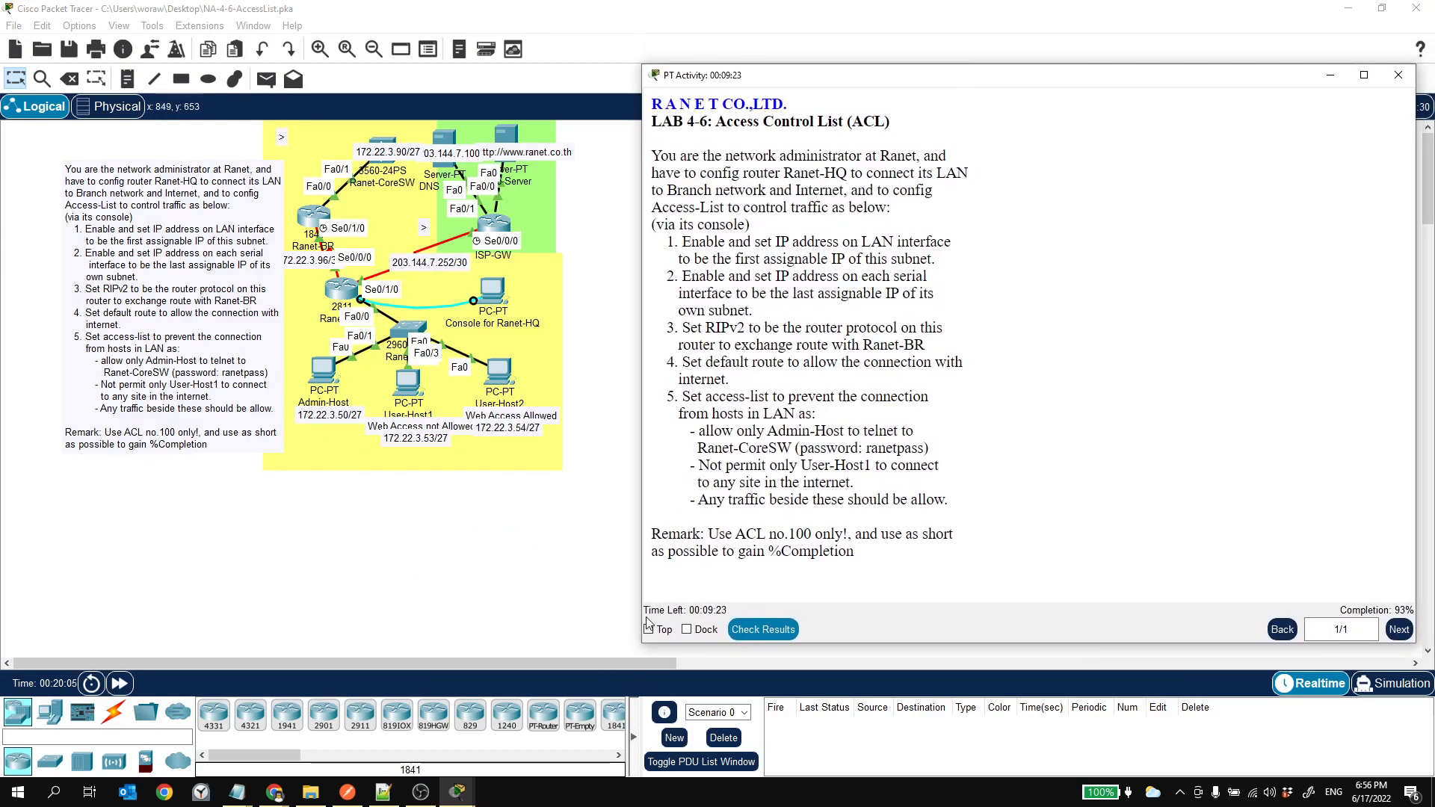
pyautogui.click(346, 296)
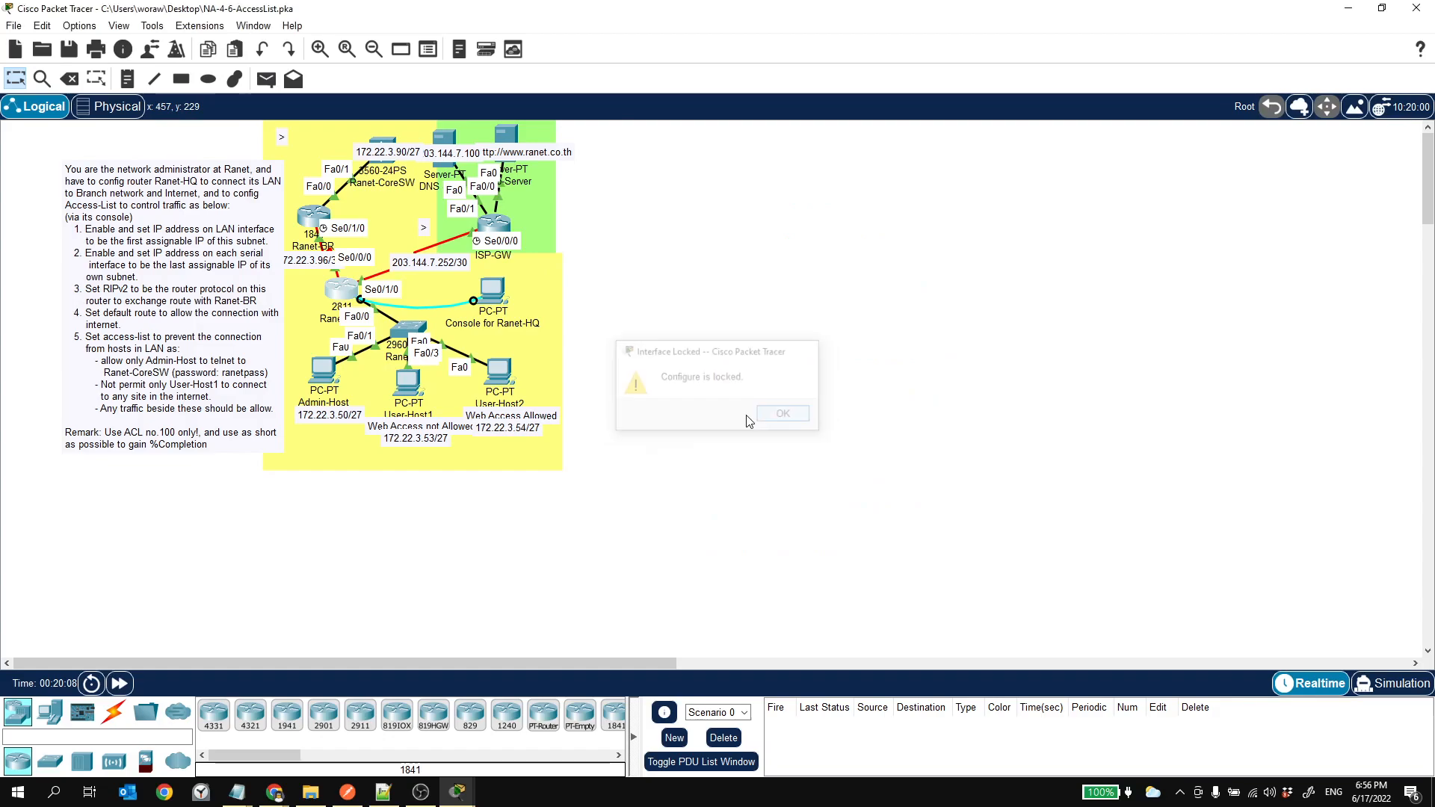
pyautogui.click(771, 418)
pyautogui.click(491, 292)
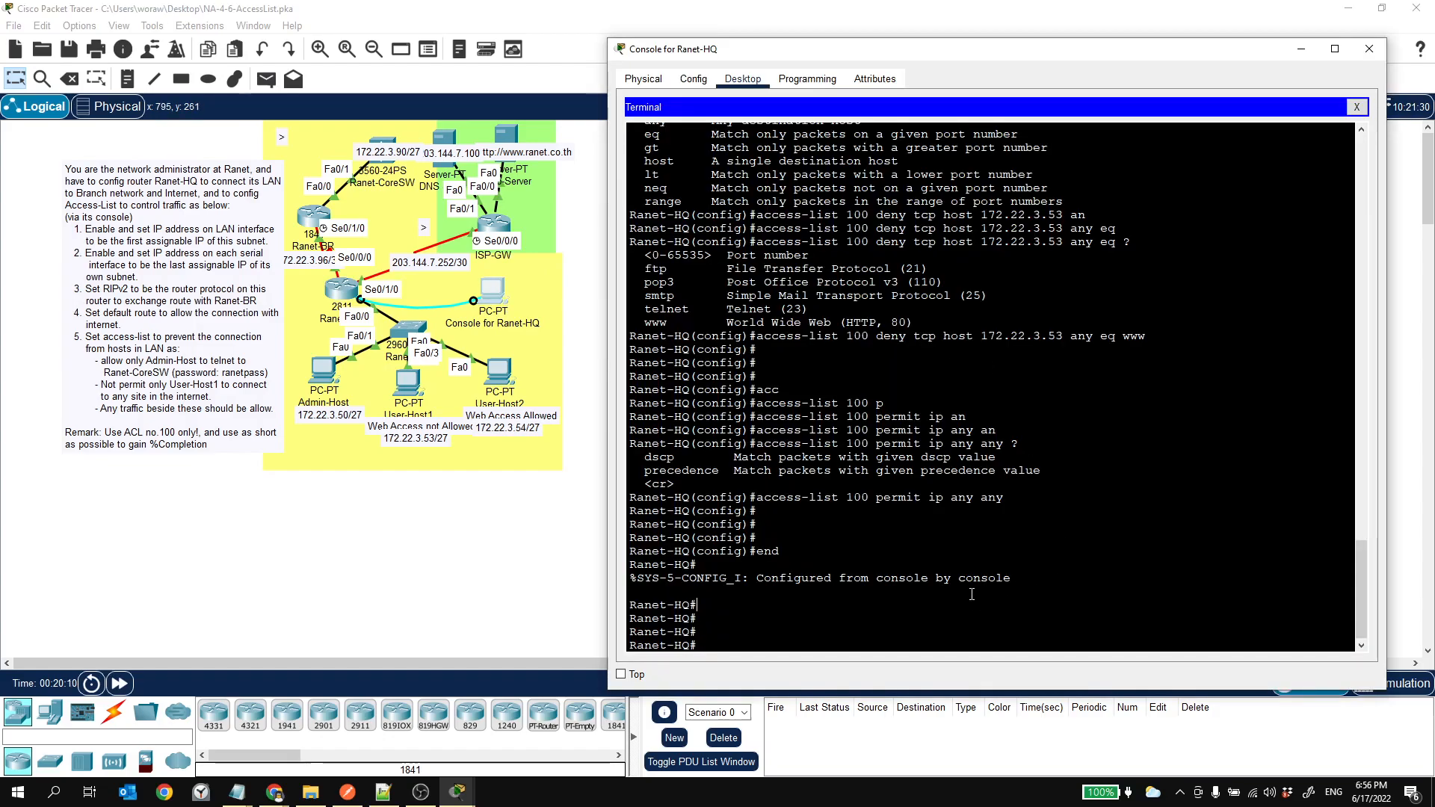
# Step: Enter global configuration mode on Ranet-HQ again with config t
pyautogui.press('Return')
pyautogui.press('Return')
pyautogui.press('Return')
pyautogui.write('config t')
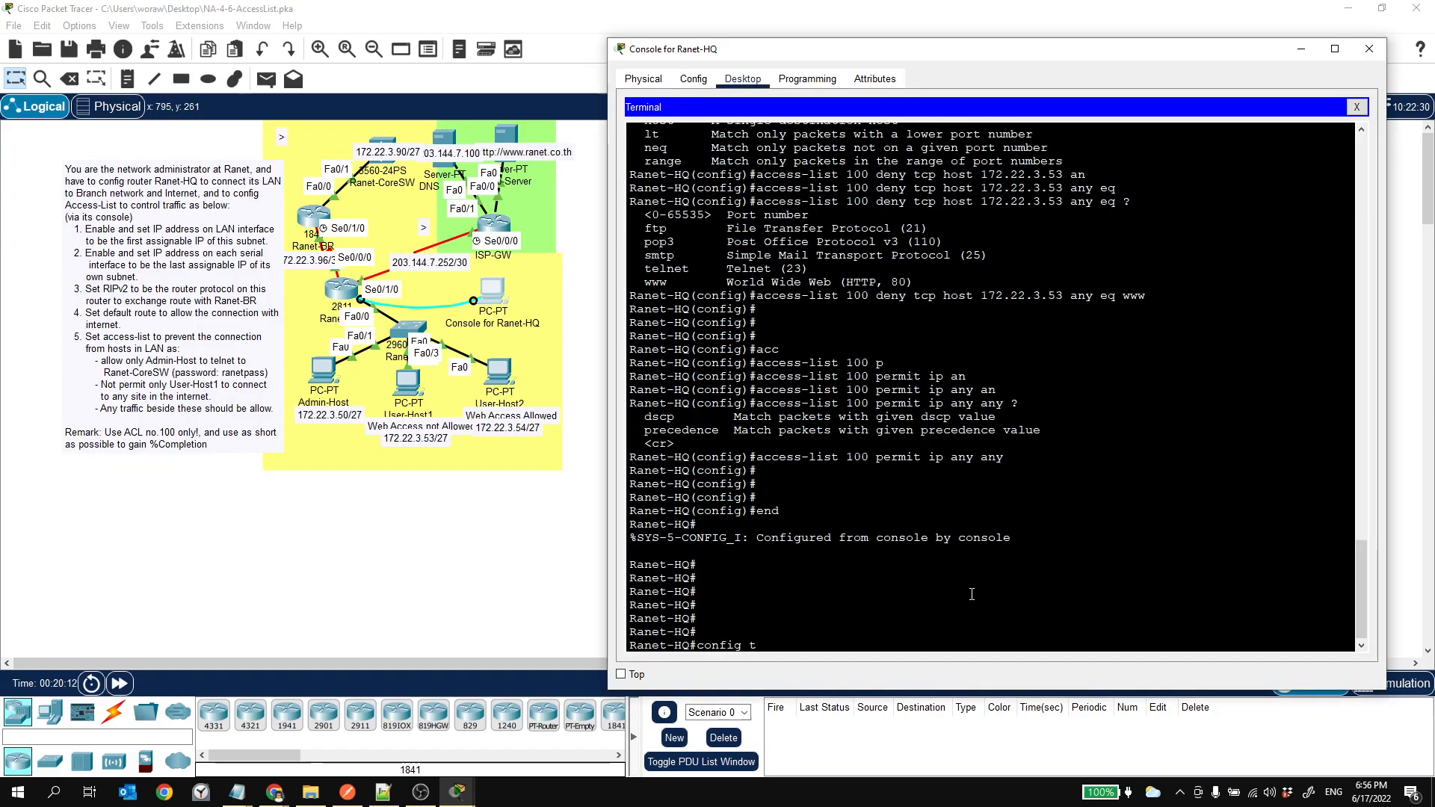
pyautogui.press('Return')
pyautogui.press('Return')
pyautogui.press('Return')
pyautogui.press('Return')
# Step: Enter interface configuration for fastEthernet 0/0
pyautogui.write('int')
pyautogui.press('Tab')
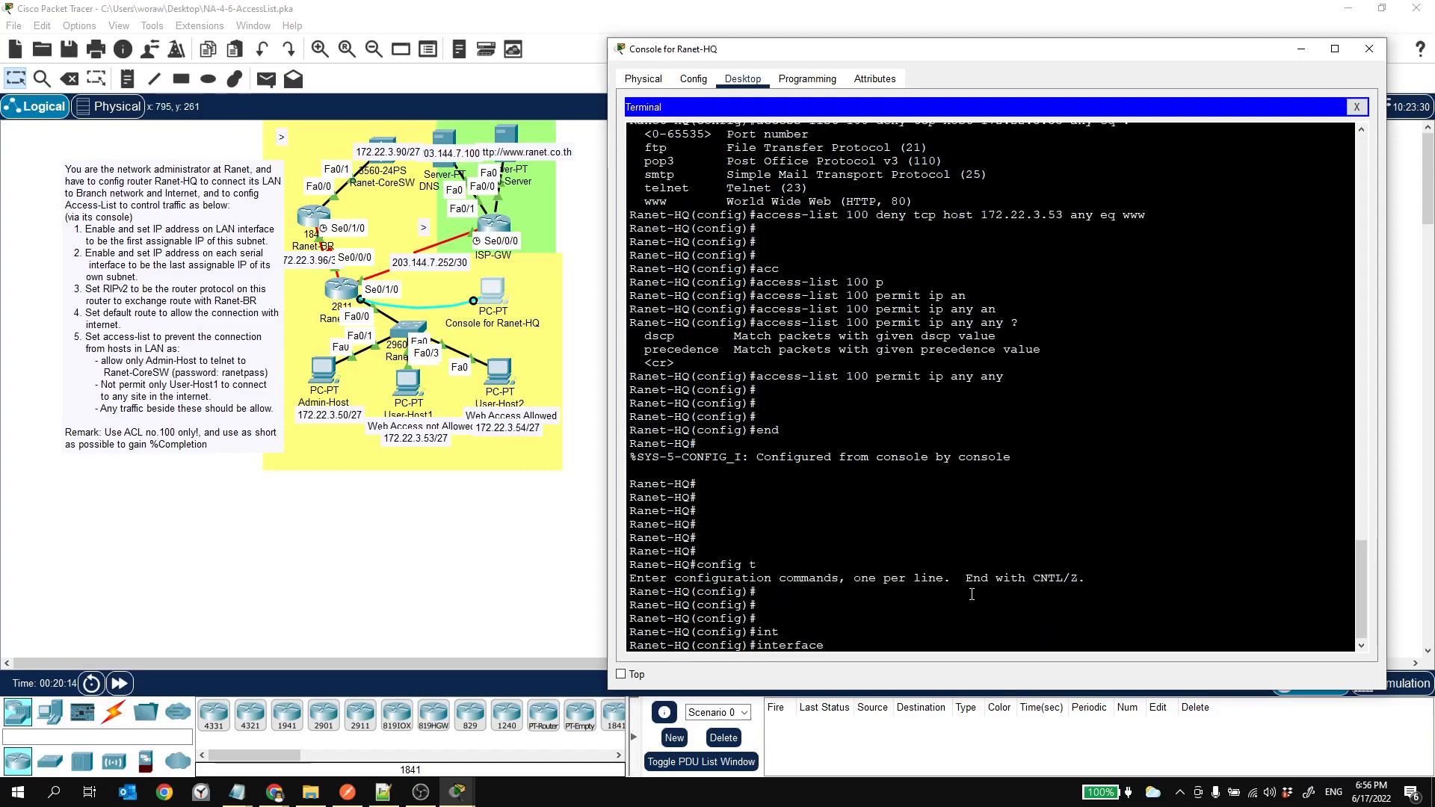
pyautogui.write('fa')
pyautogui.press('Tab')
pyautogui.write('0/0')
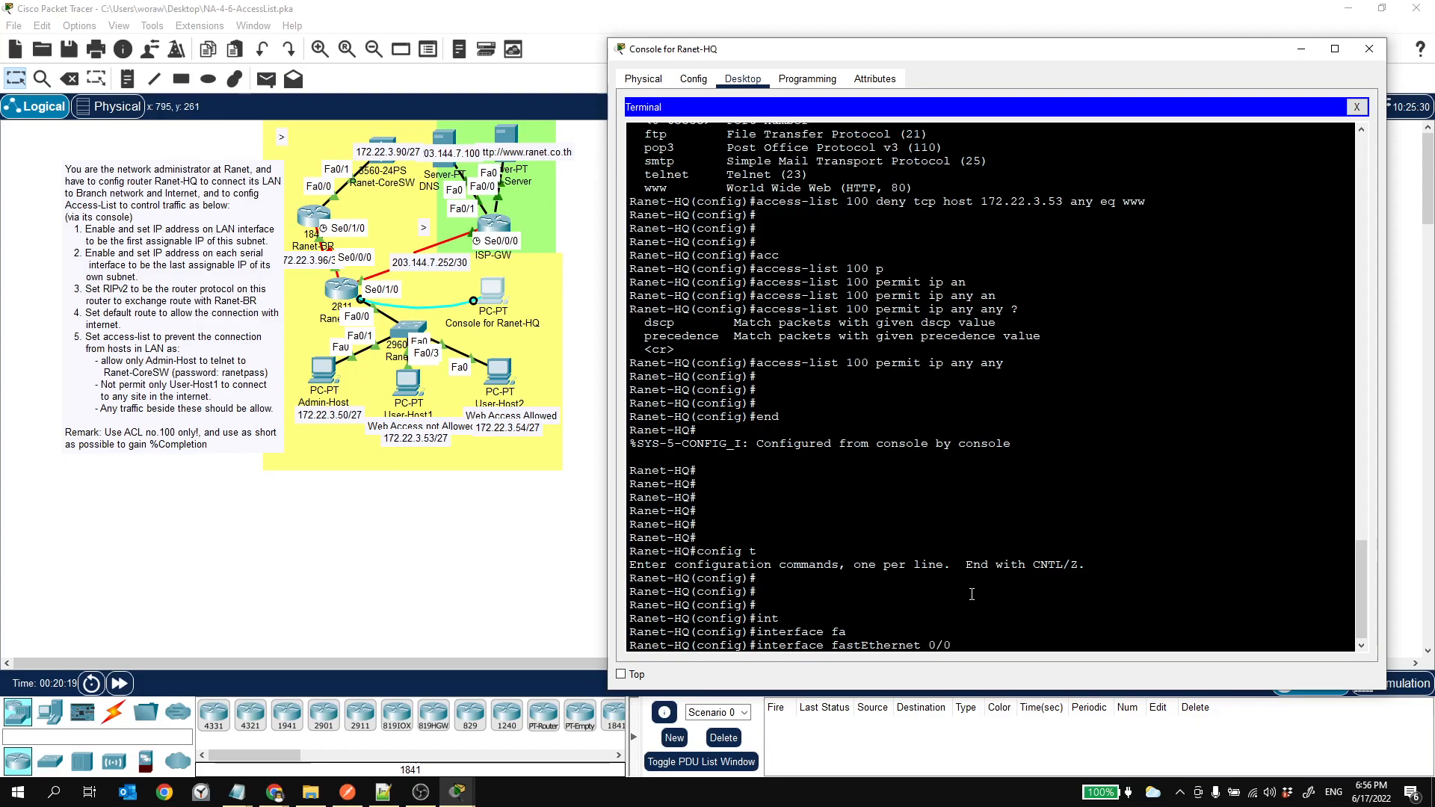
pyautogui.press('Return')
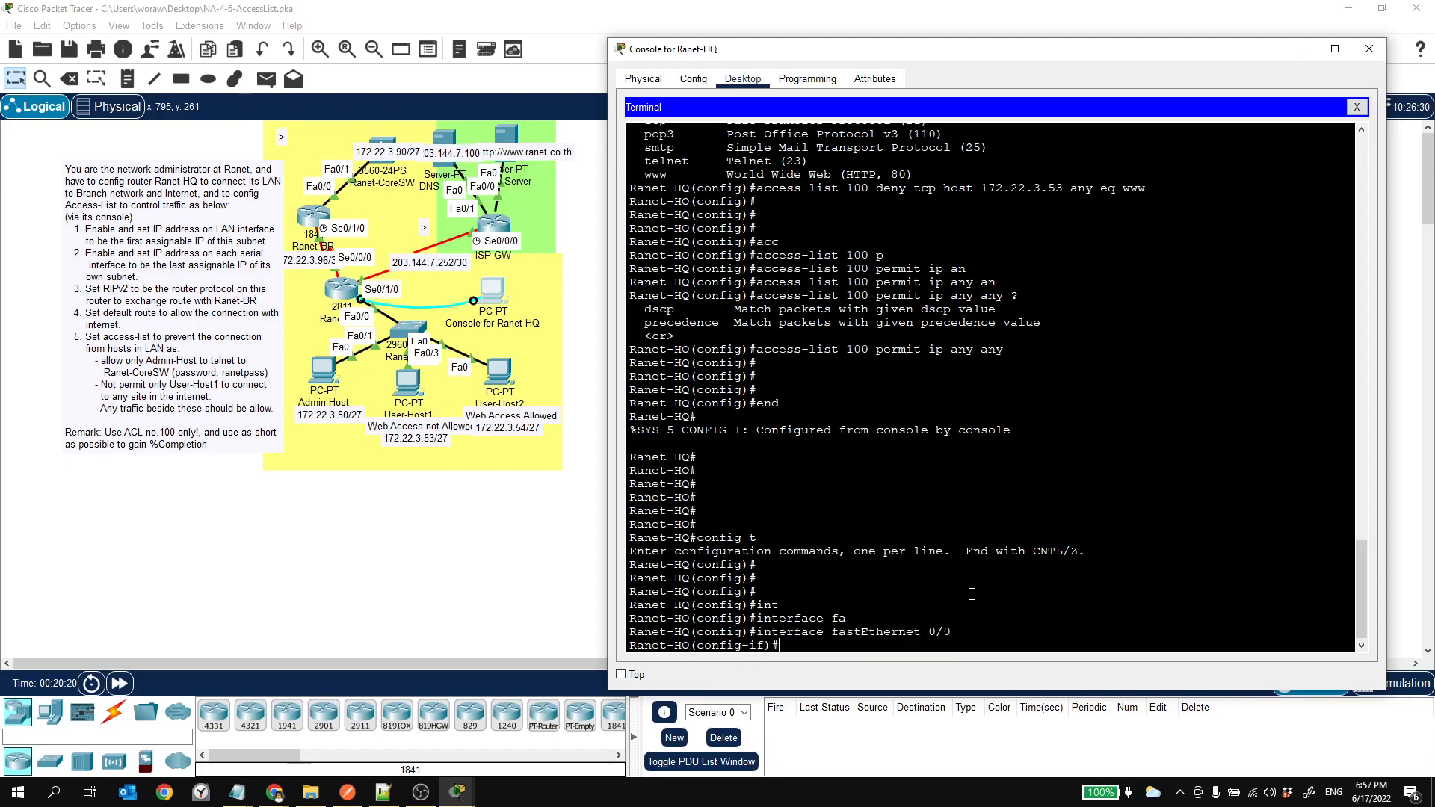
pyautogui.press('Return')
pyautogui.press('Return')
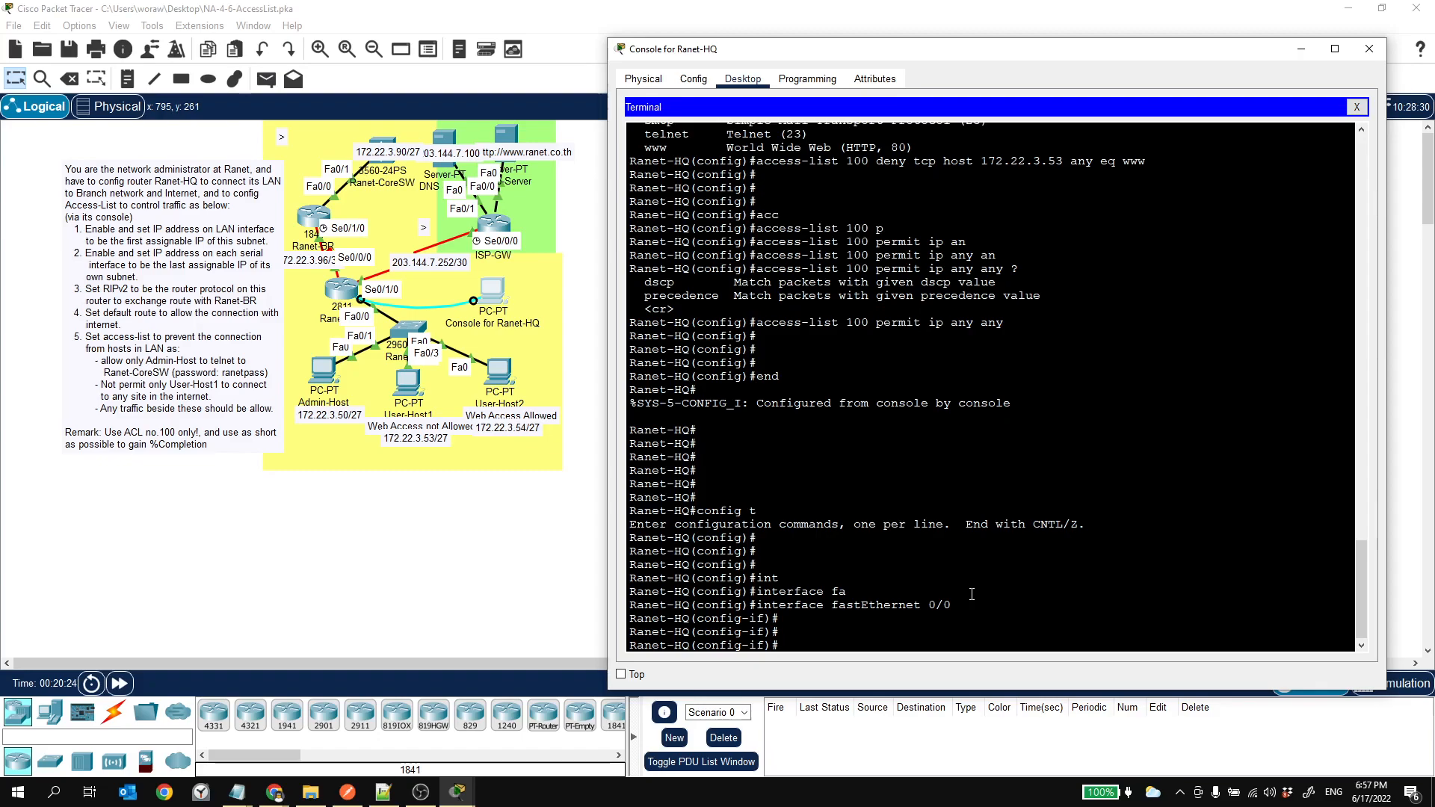
# Step: Apply access list 100 to inbound packets on fastEthernet 0/0 with ip access-group 100 in, and end configuration mode
pyautogui.write('?')
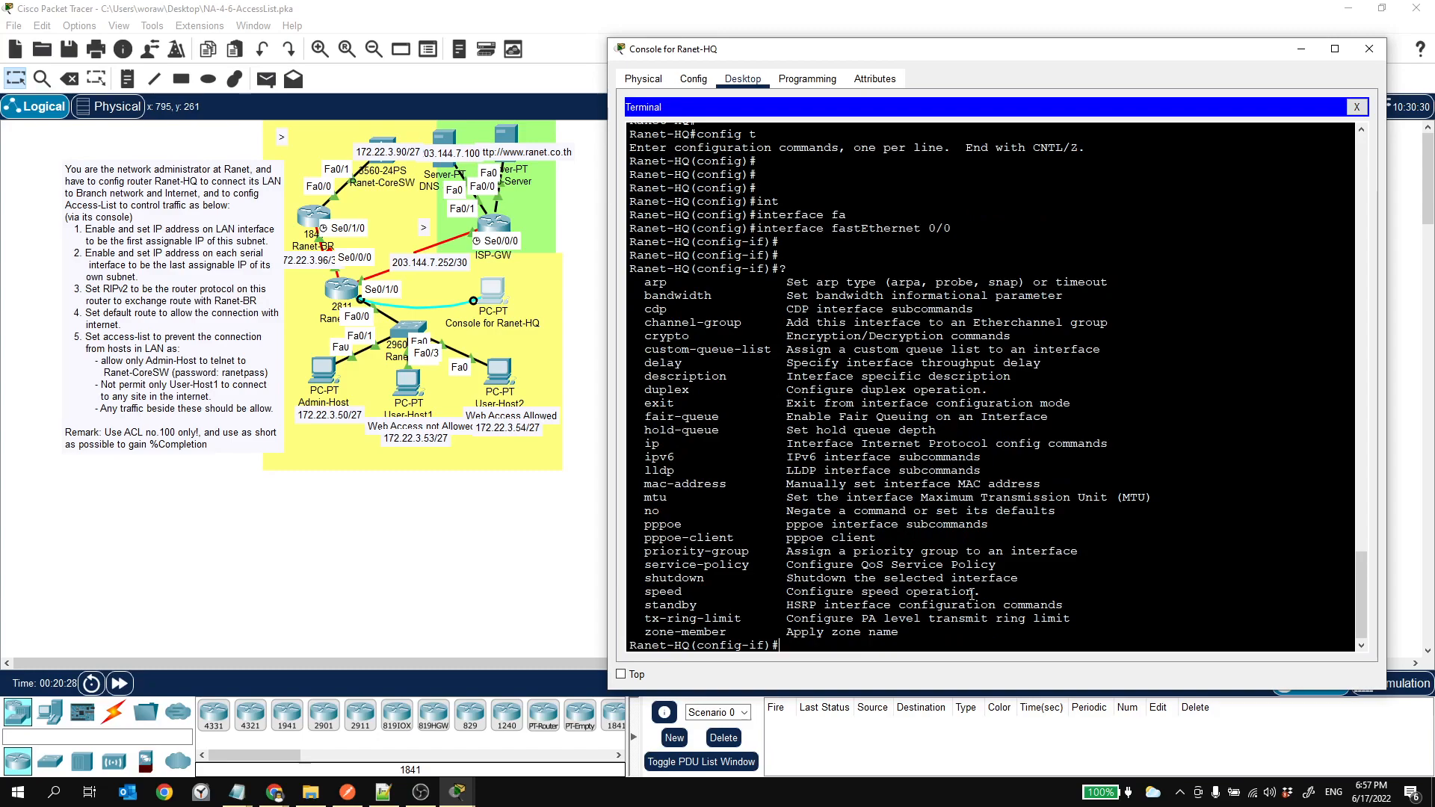
pyautogui.write('ip acc')
pyautogui.press('Tab')
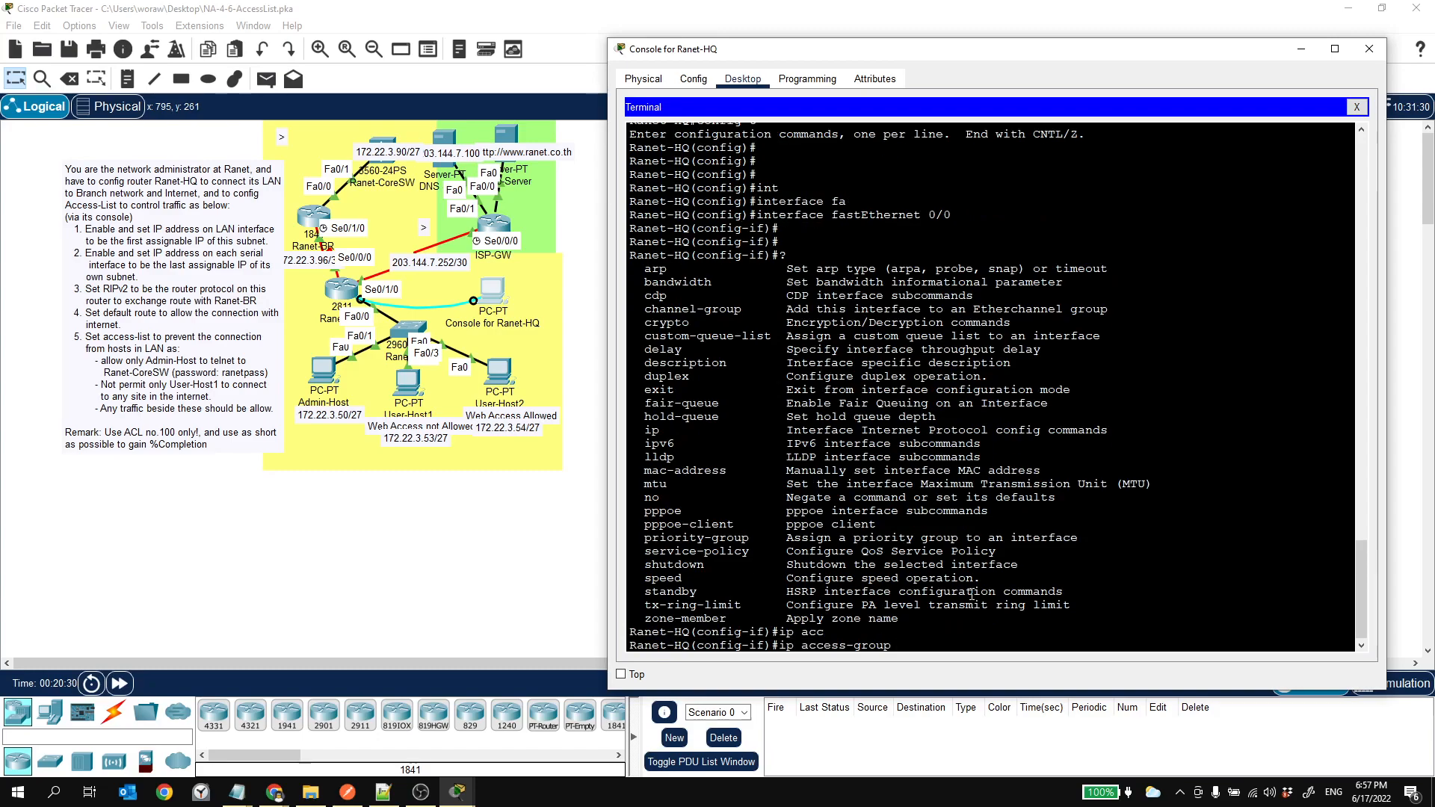
pyautogui.write('?100')
pyautogui.press('Return')
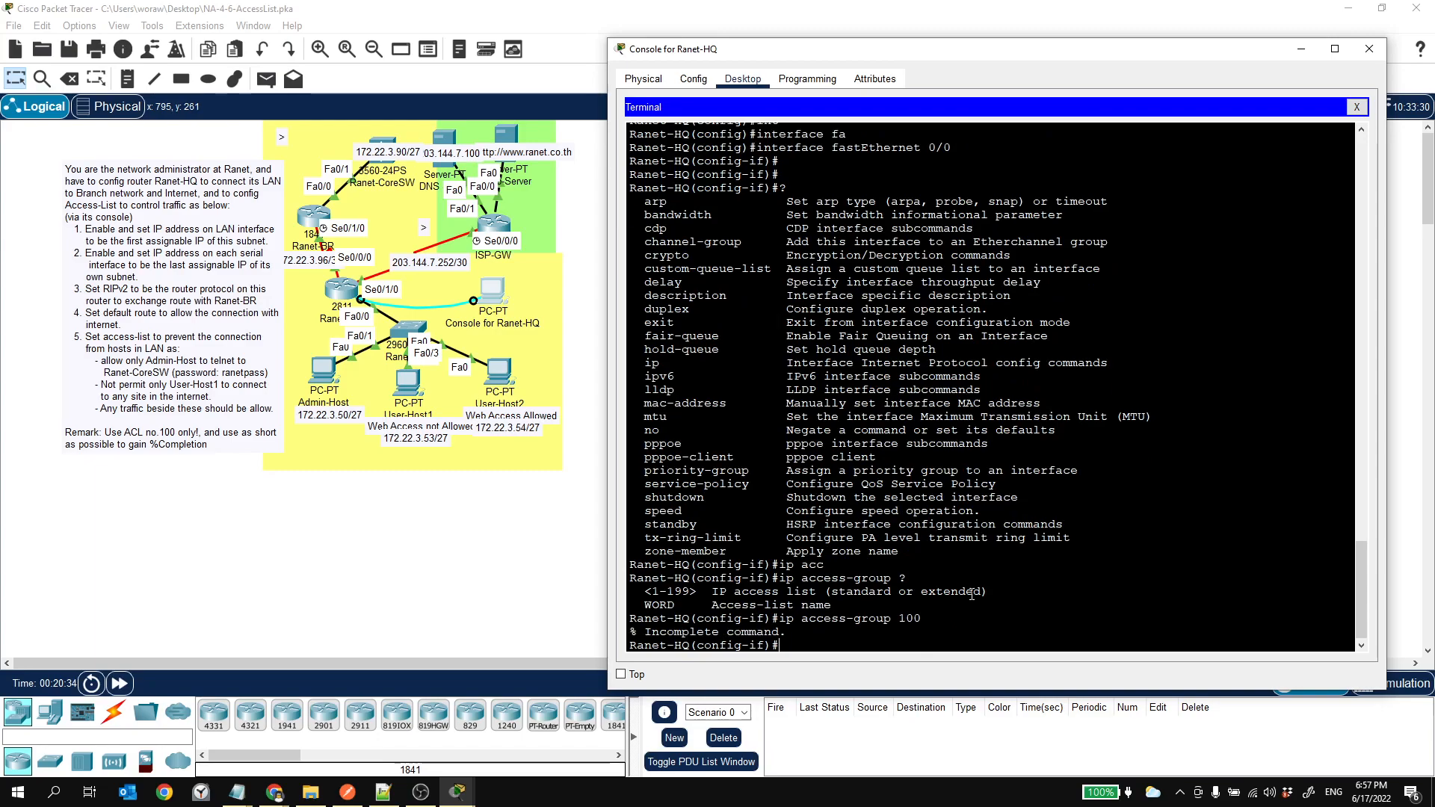
pyautogui.press('Up')
pyautogui.write('?')
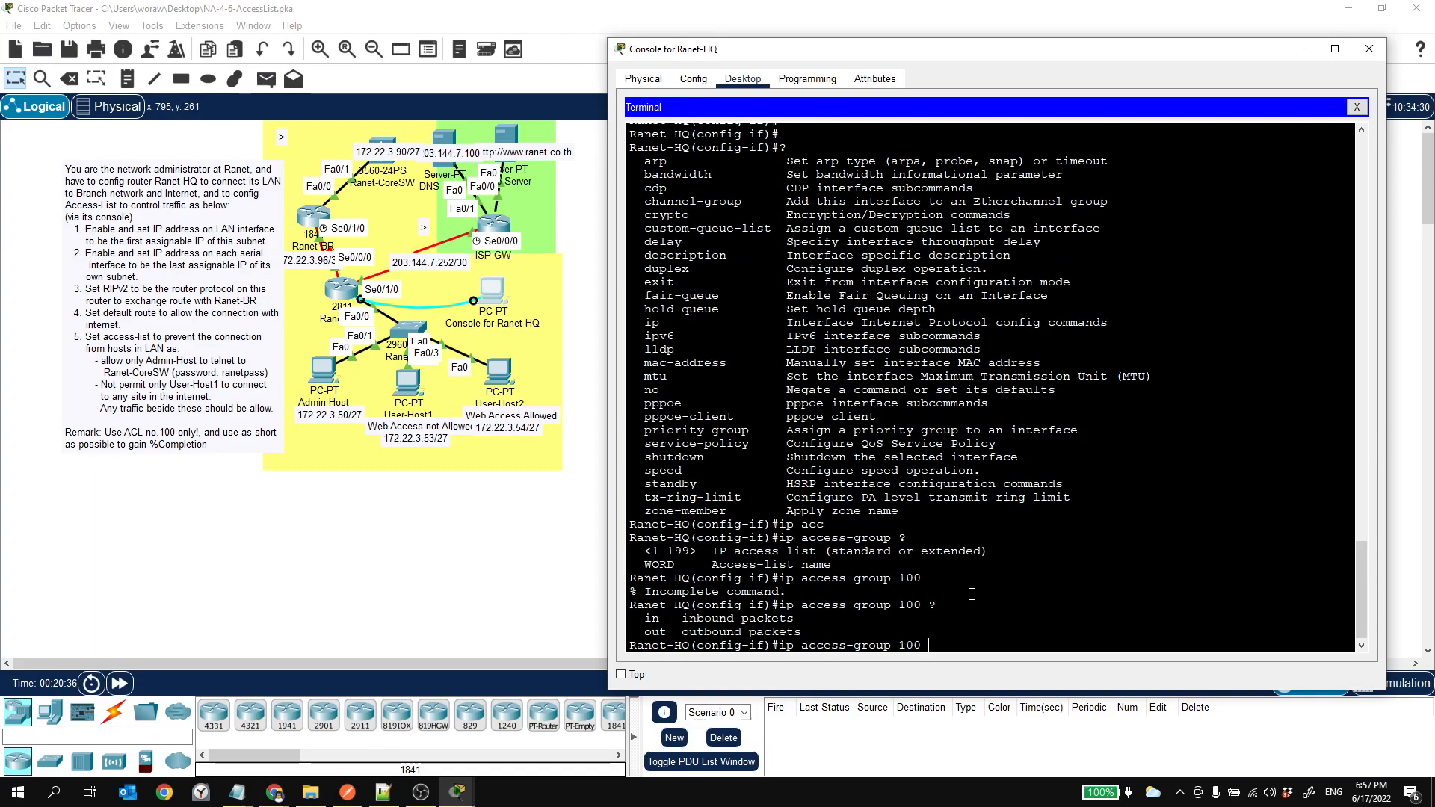
pyautogui.write('in')
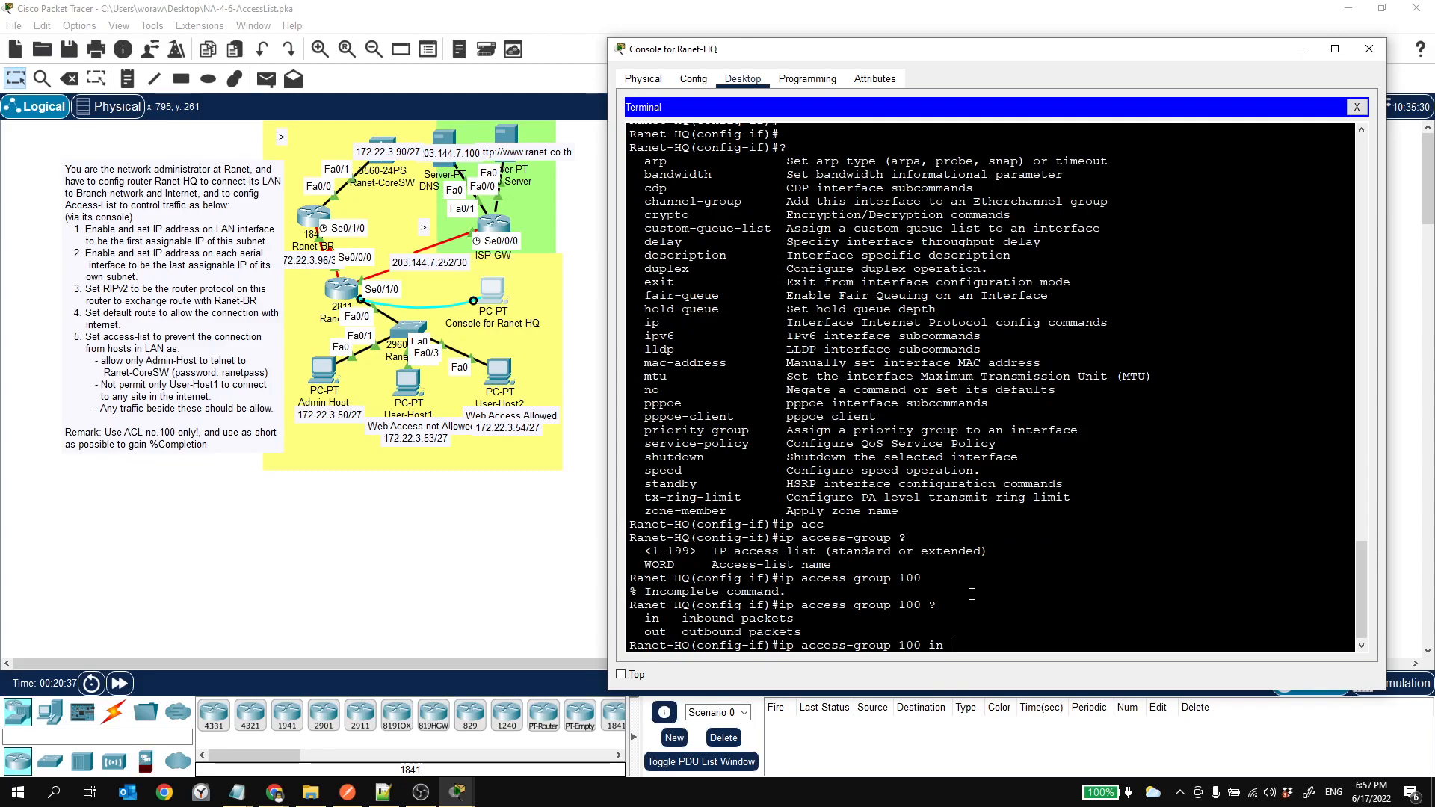
pyautogui.press('Return')
pyautogui.press('Return')
pyautogui.press('Return')
pyautogui.press('Return')
pyautogui.write('end')
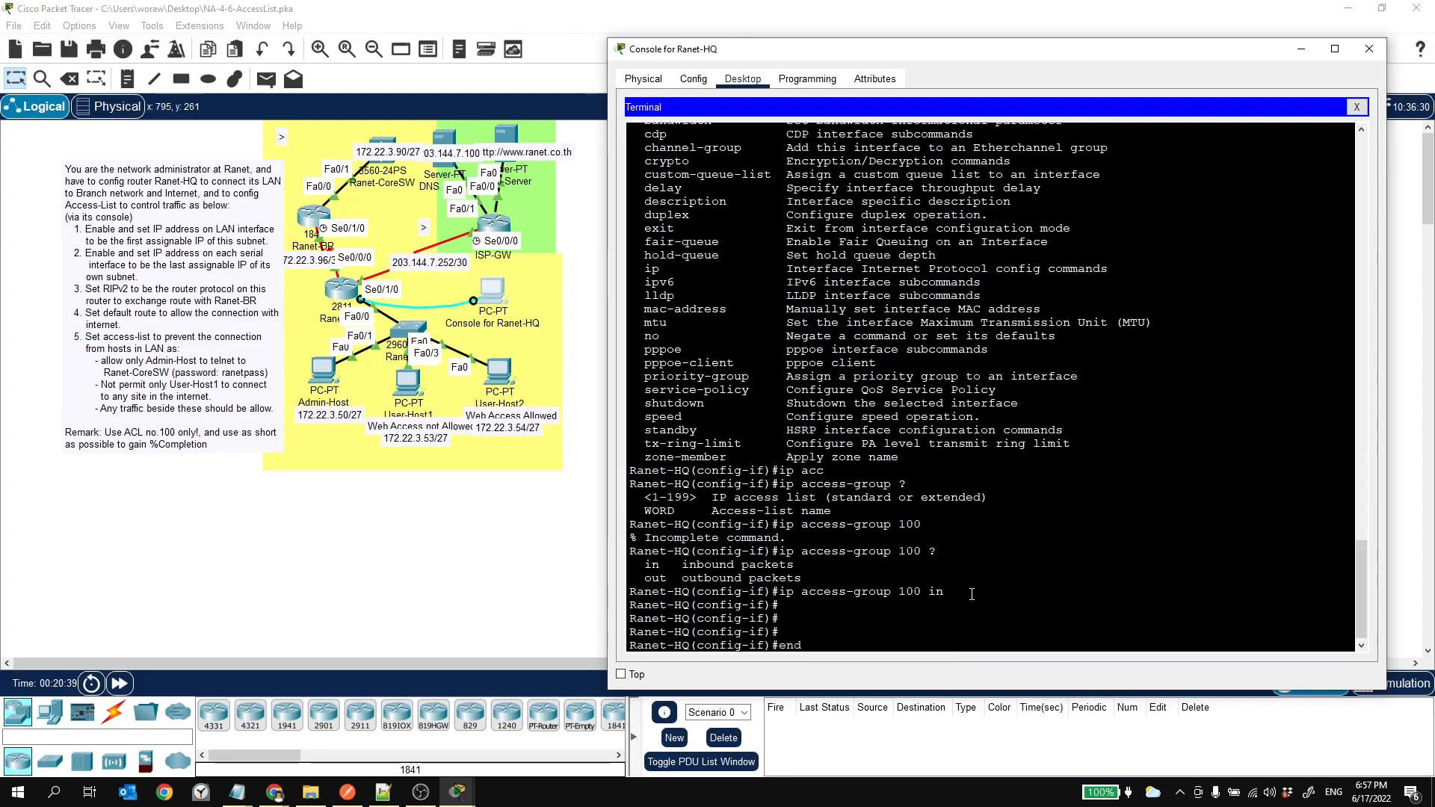
pyautogui.press('Return')
pyautogui.press('Return')
pyautogui.press('Return')
# Step: Save the Ranet-HQ configuration with copy running-config startup-config, accepting the default destination filename
pyautogui.write('co')
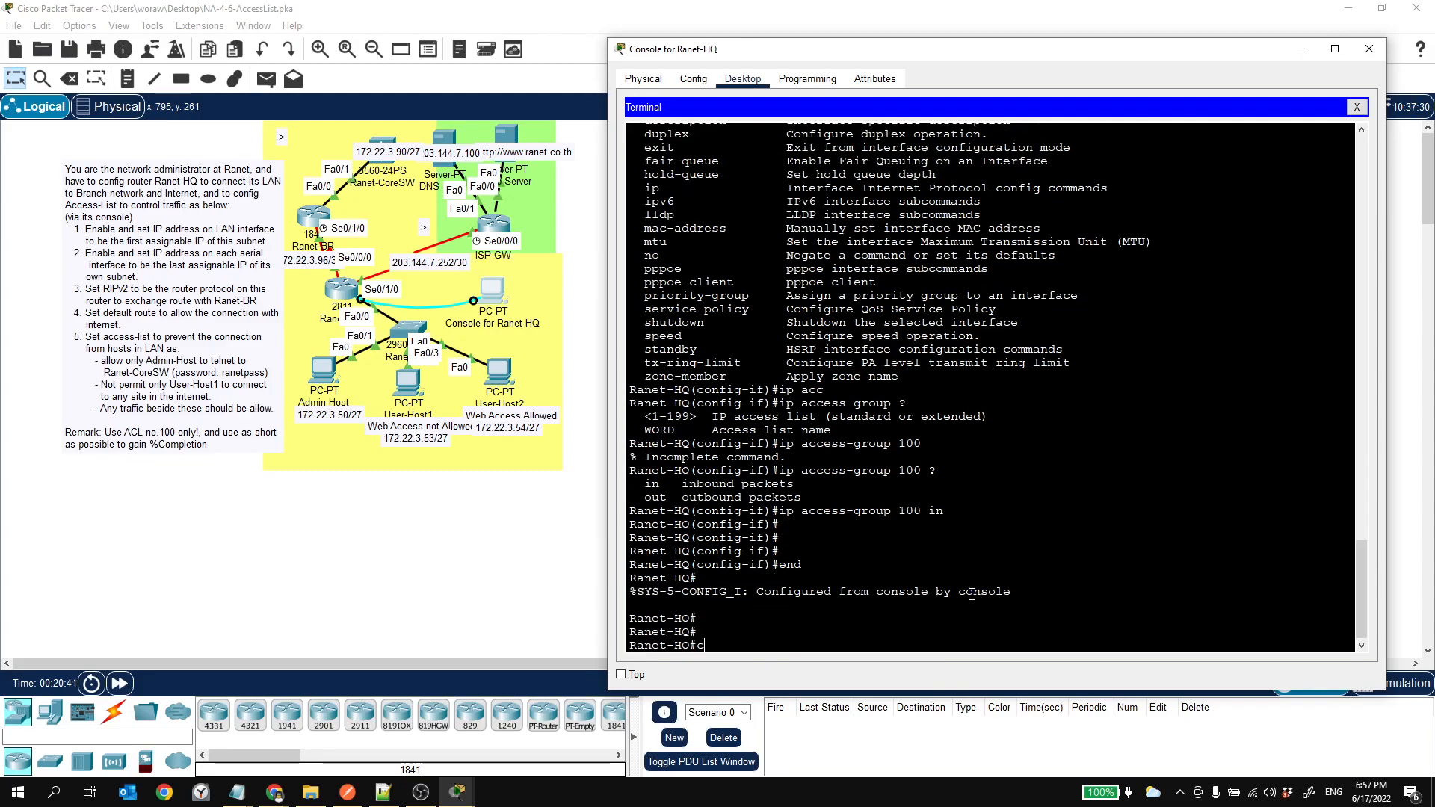
pyautogui.press('Tab')
pyautogui.write('py')
pyautogui.press('Tab')
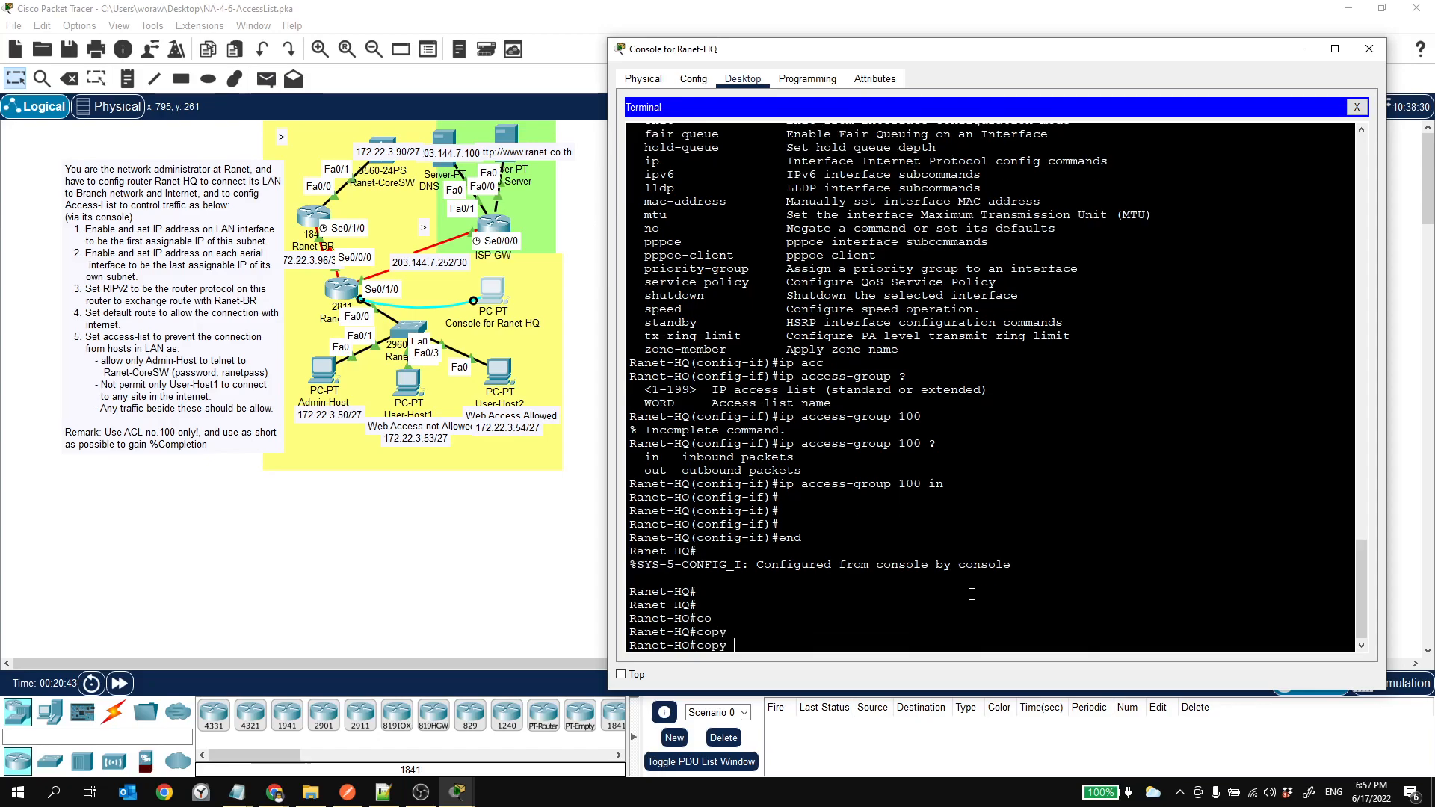
pyautogui.write('run')
pyautogui.press('Tab')
pyautogui.write('st')
pyautogui.press('Tab')
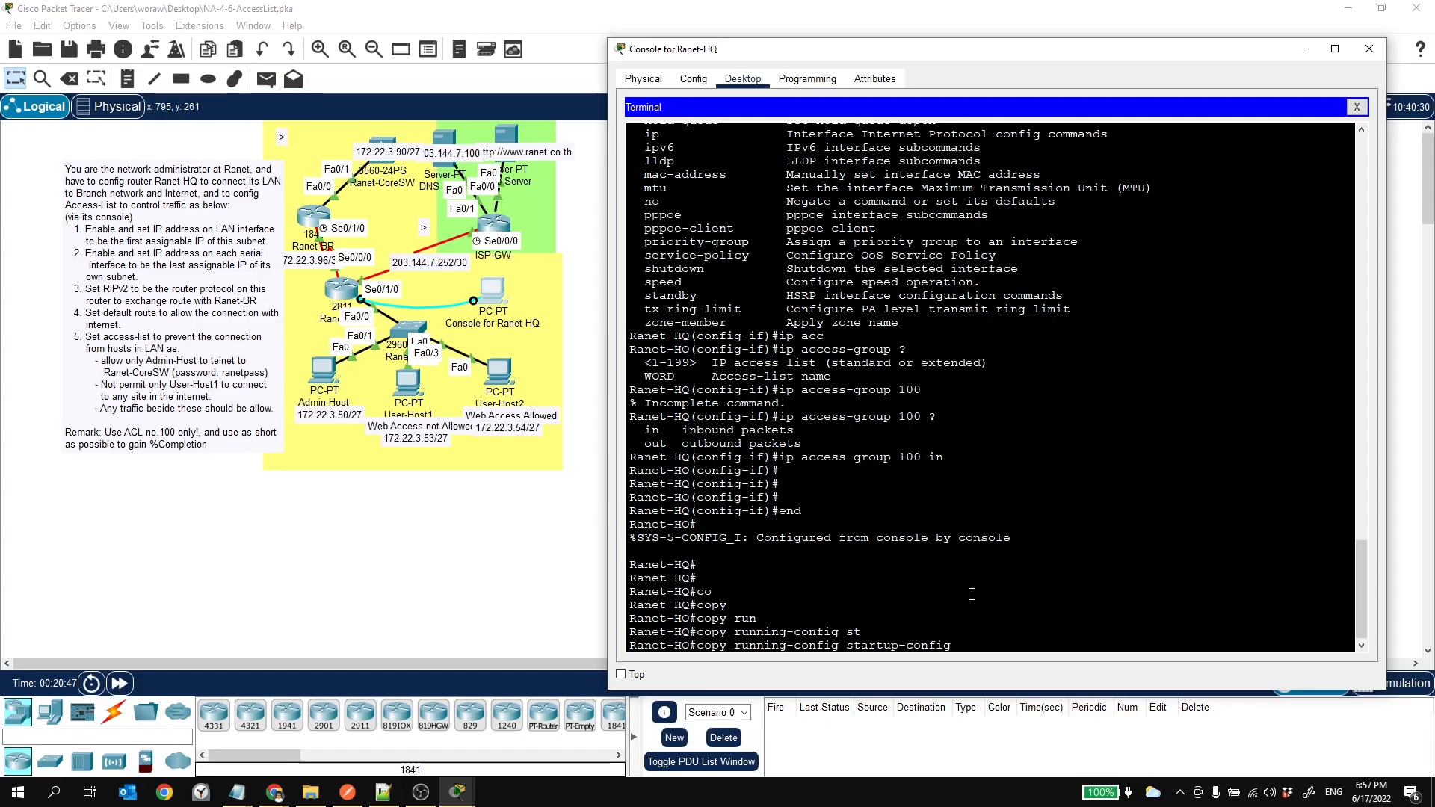
pyautogui.press('Return')
pyautogui.press('Return')
pyautogui.press('Return')
pyautogui.press('Return')
pyautogui.press('Return')
pyautogui.press('Return')
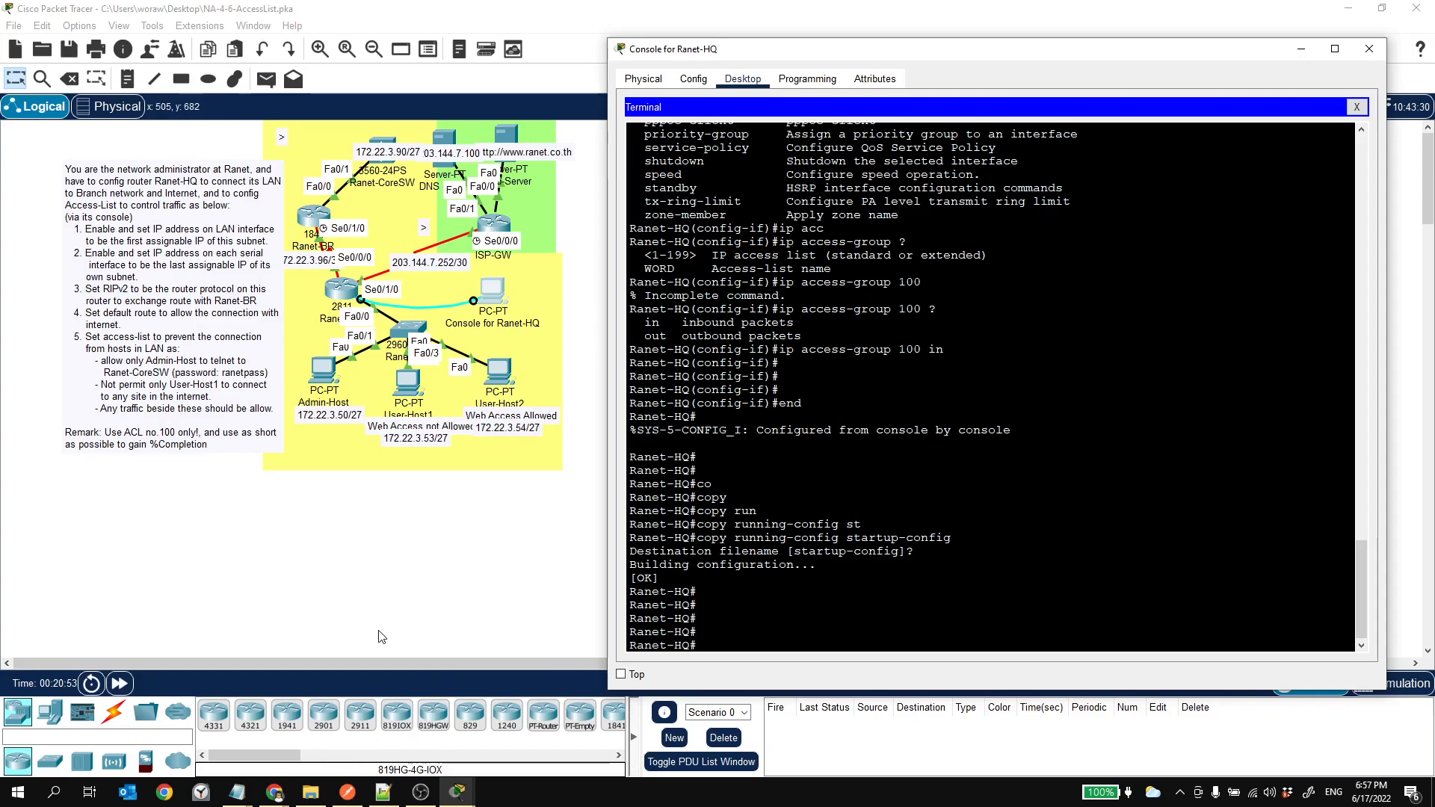
# Step: Check the PT Activity results including the assessment items, and return to the topology with the instructions moved clear of it
pyautogui.click(463, 803)
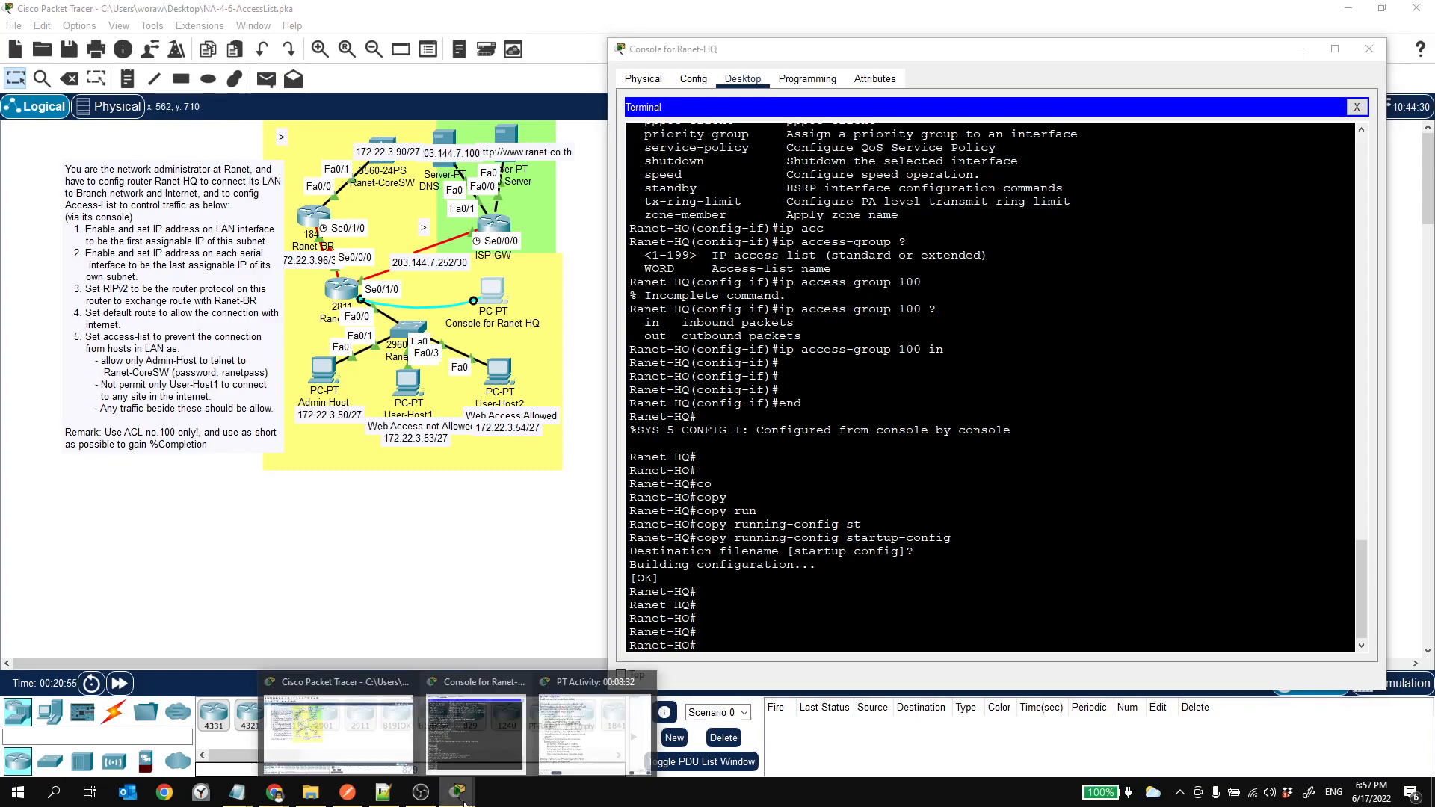
pyautogui.click(594, 729)
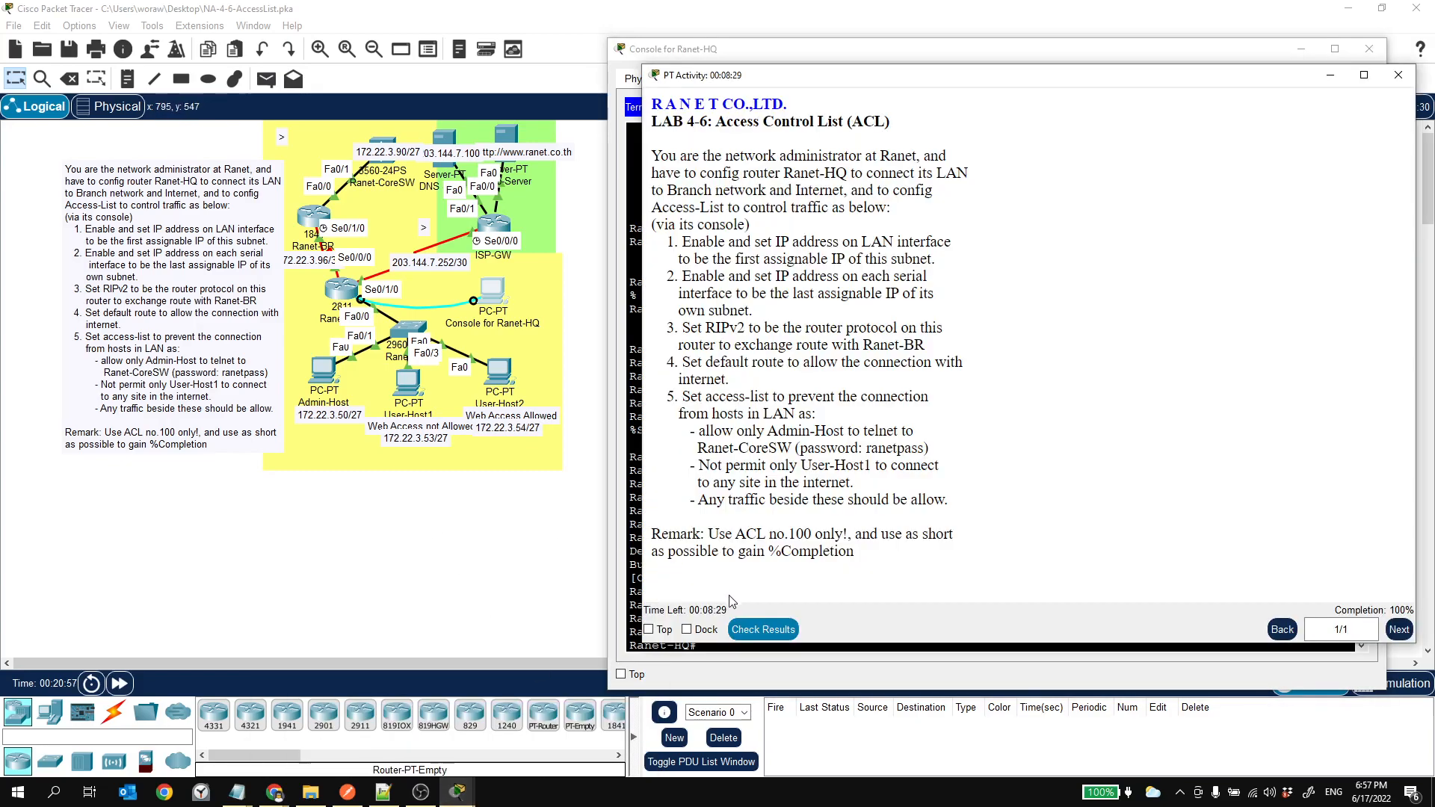
pyautogui.click(747, 628)
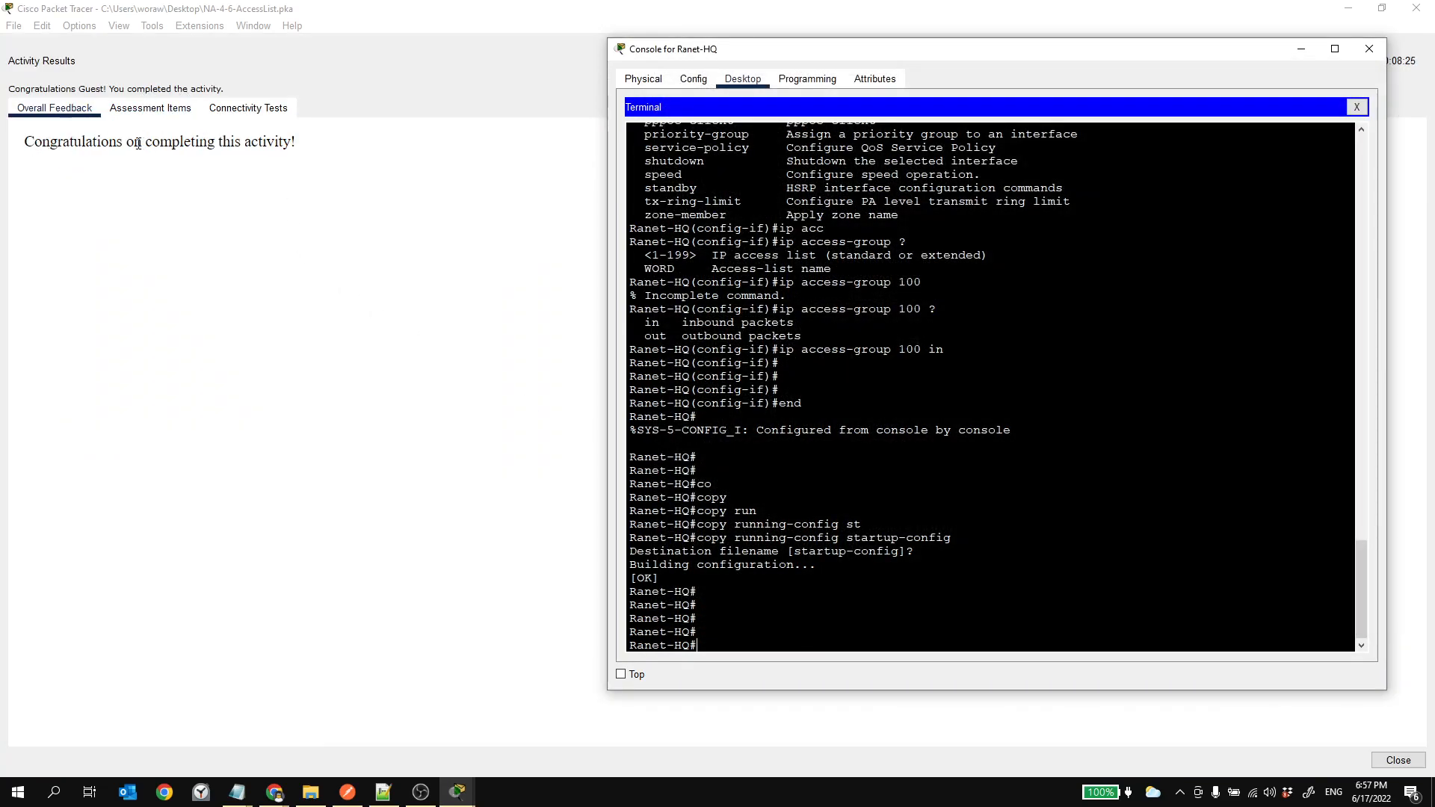
pyautogui.click(163, 113)
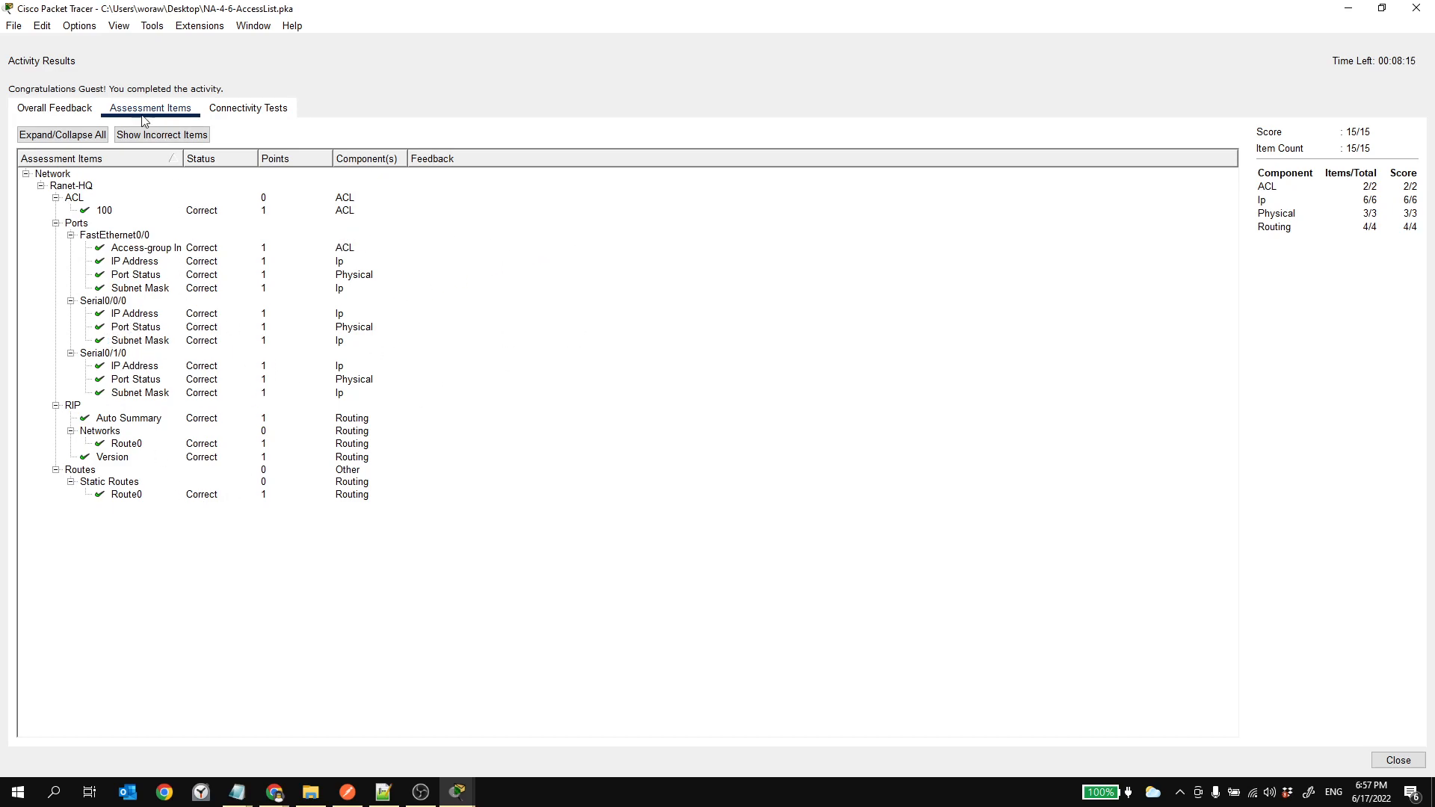
pyautogui.click(75, 109)
pyautogui.click(1416, 8)
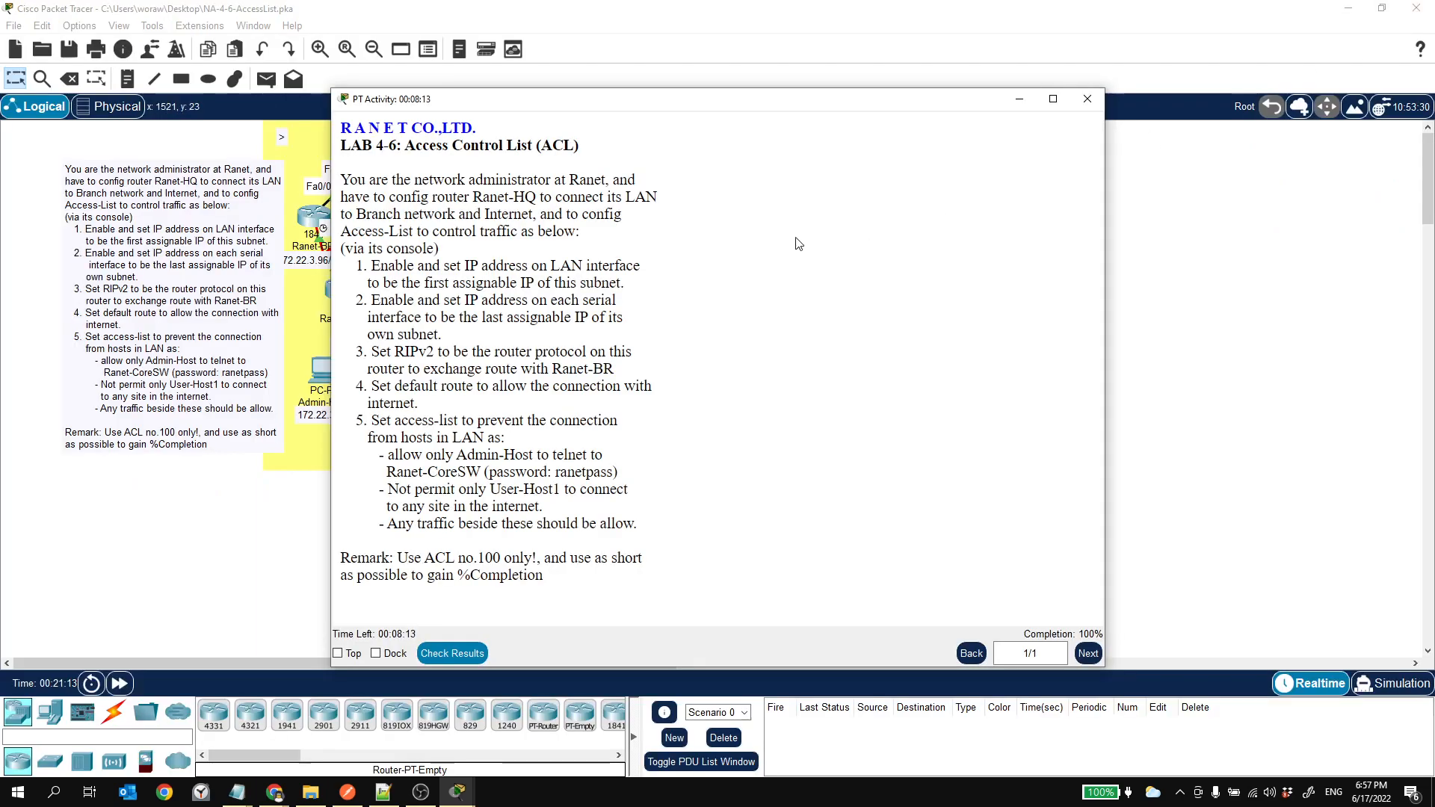
pyautogui.moveTo(564, 110); pyautogui.dragTo(846, 87)
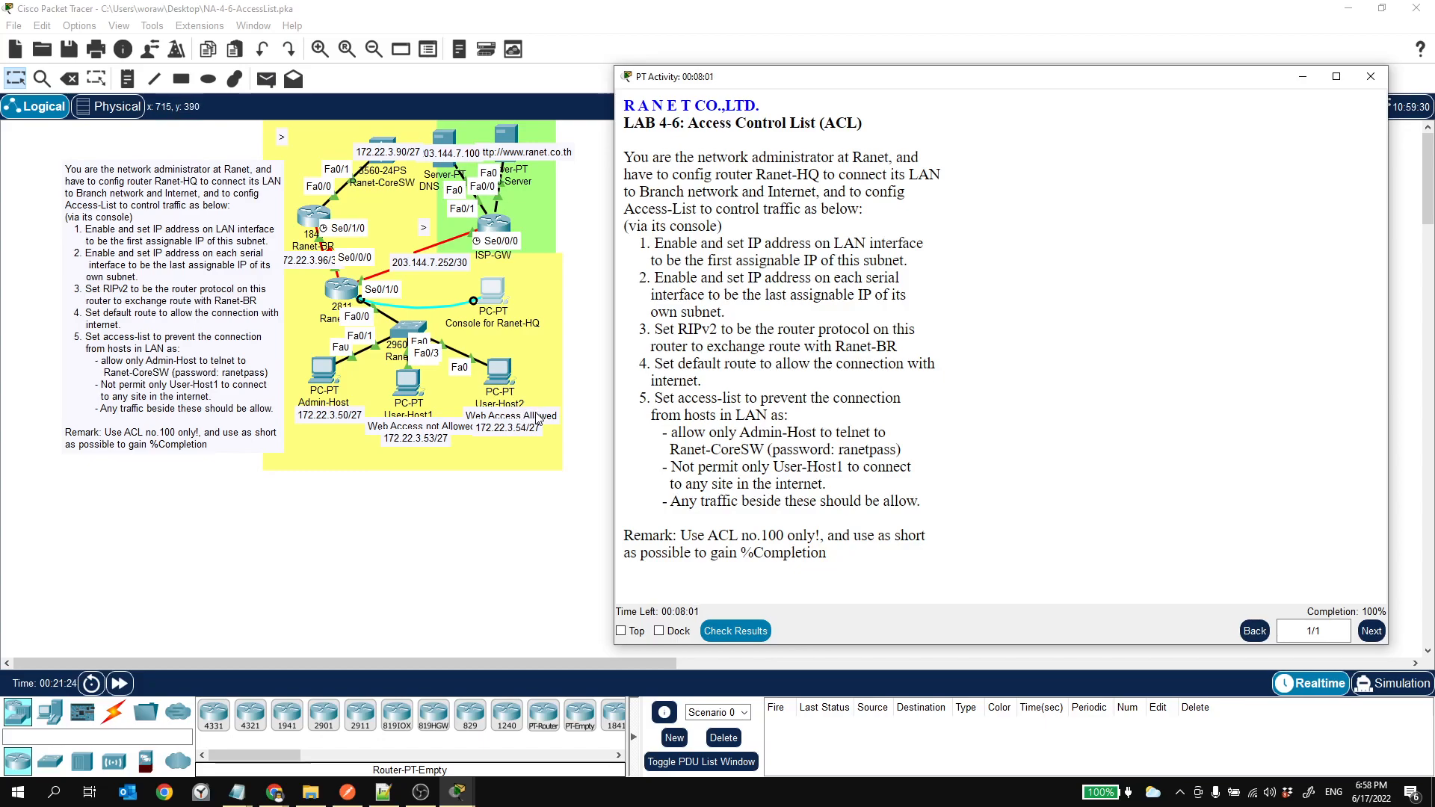
# Step: Open a command prompt on Admin-Host and telnet to Ranet-CoreSW at 172.22.3.90
pyautogui.click(324, 372)
pyautogui.moveTo(641, 135); pyautogui.dragTo(825, 136)
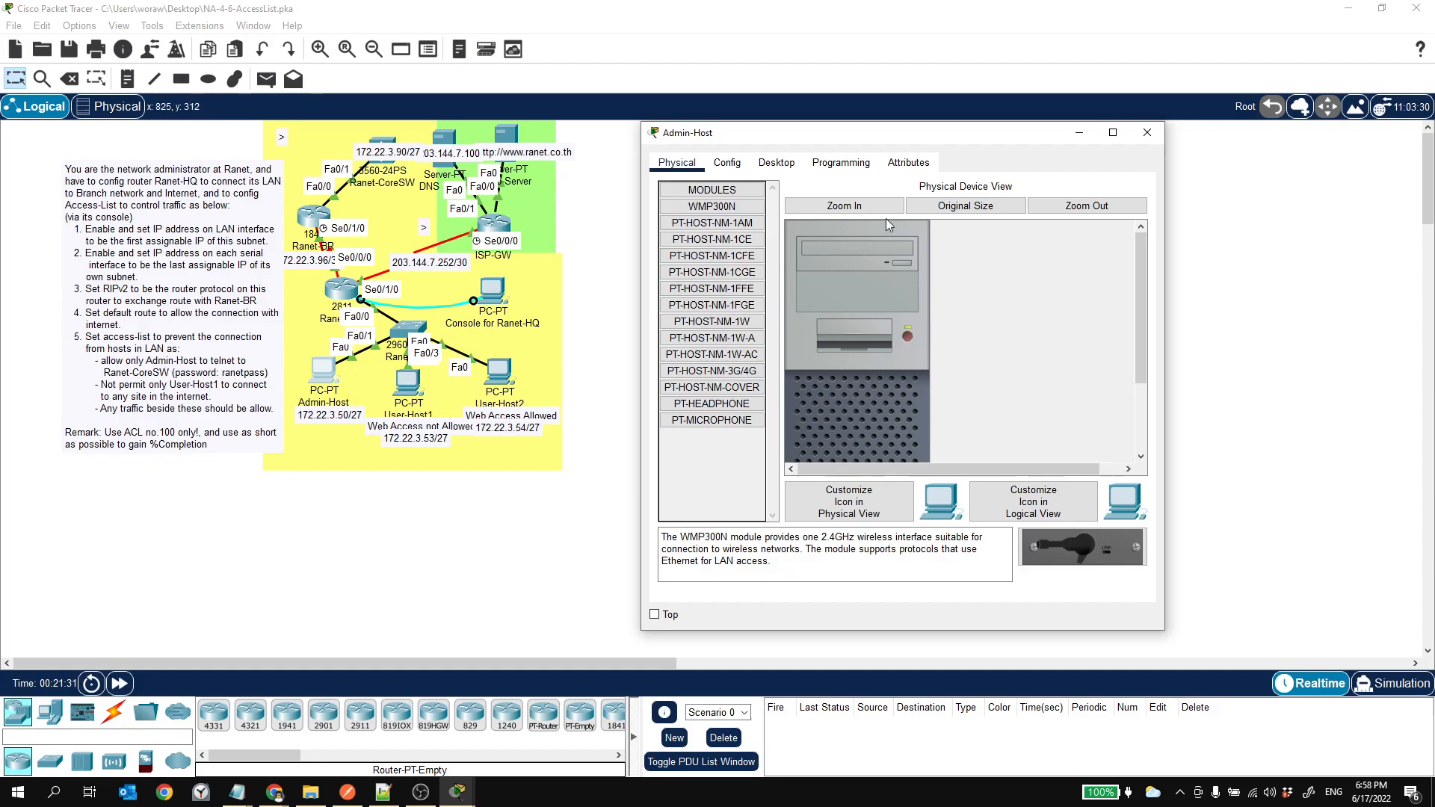
pyautogui.click(825, 164)
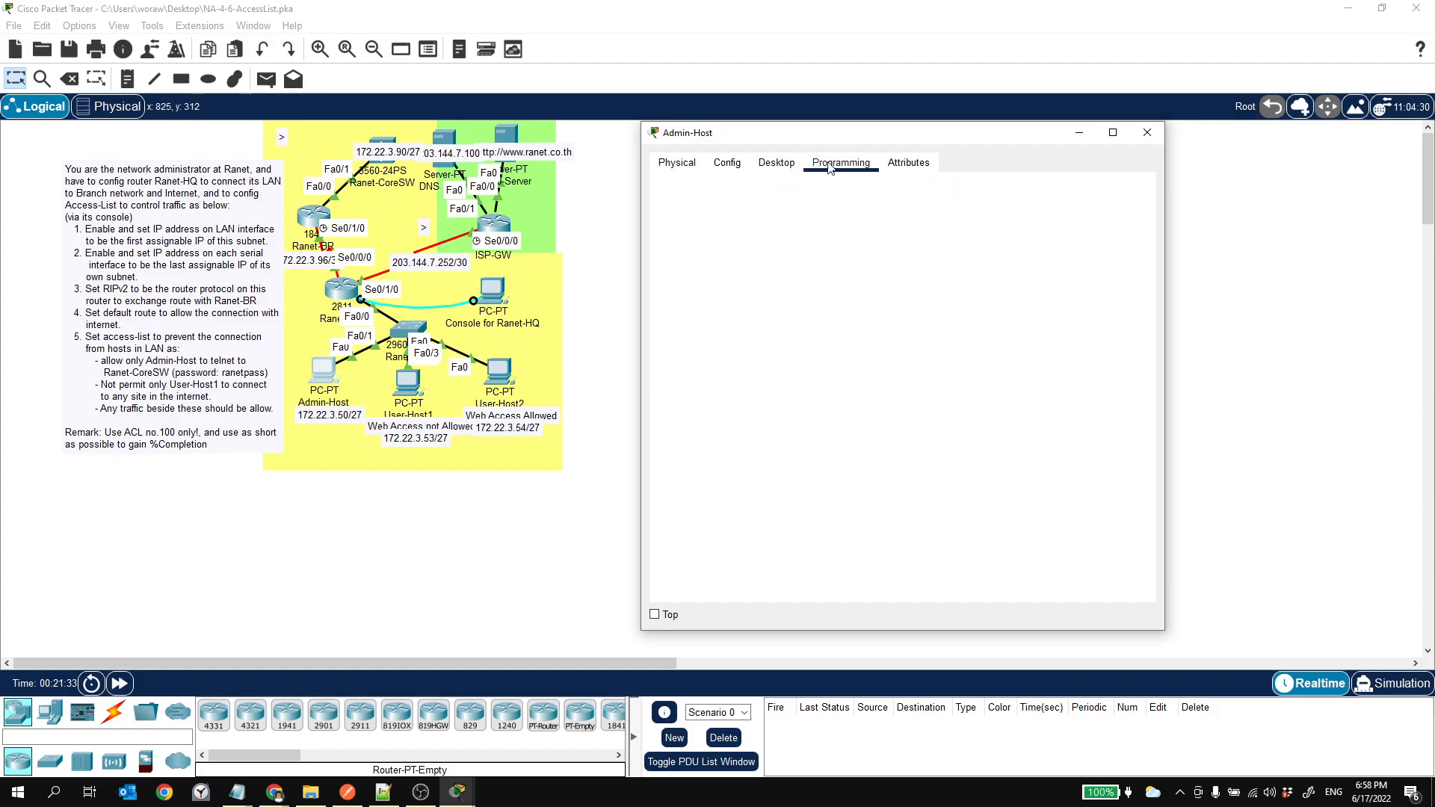
pyautogui.click(777, 164)
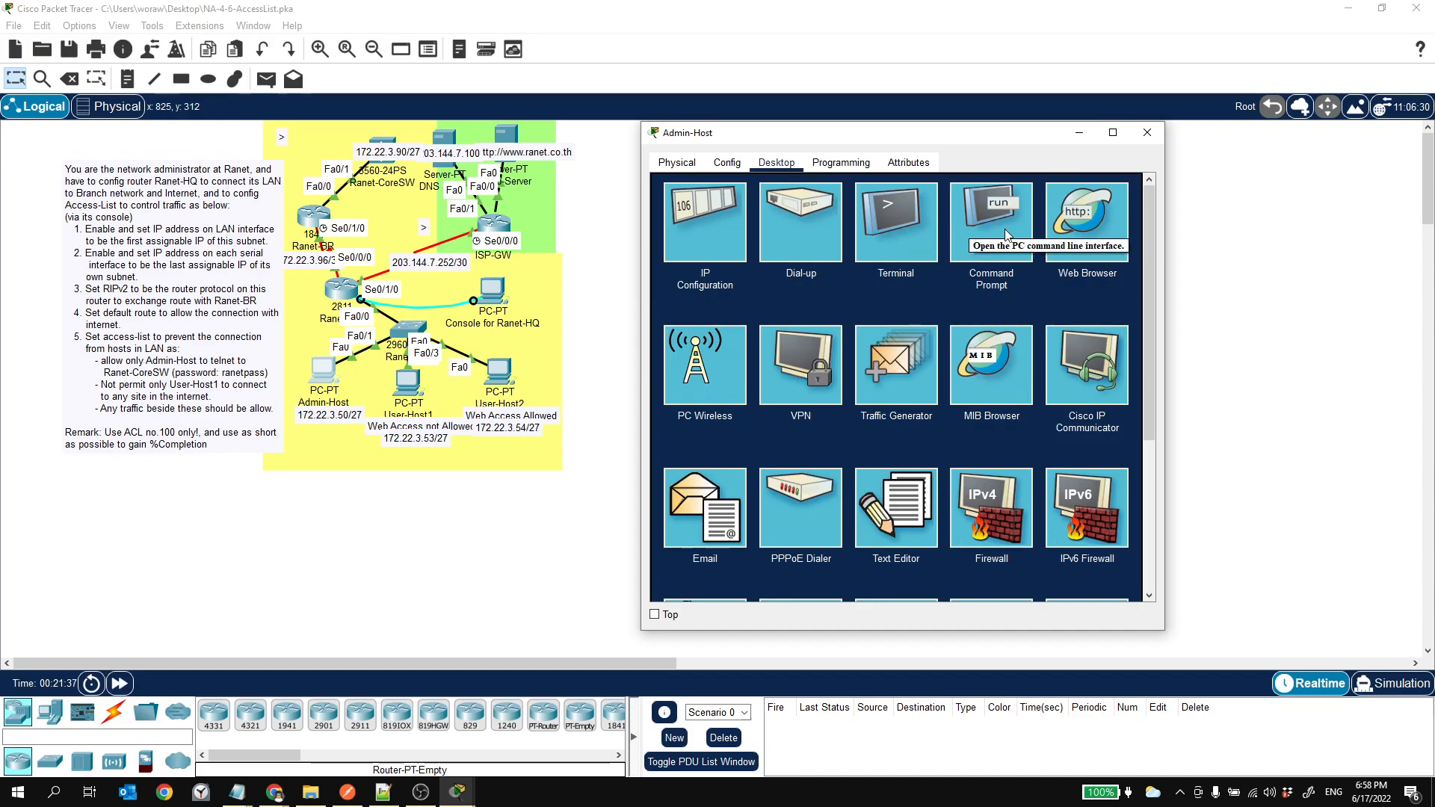
pyautogui.click(979, 224)
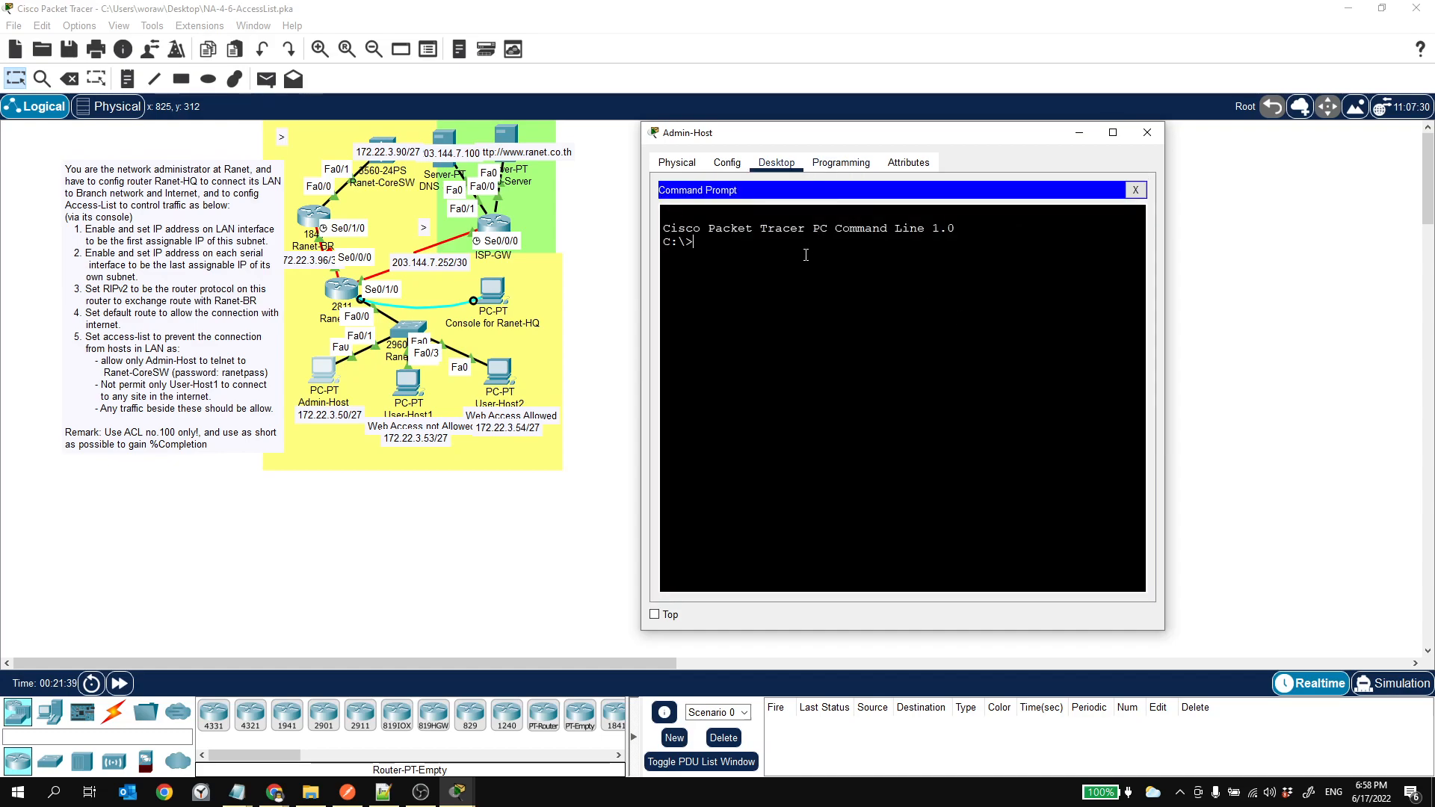
pyautogui.write('telnet 172.22.3.90')
pyautogui.press('Return')
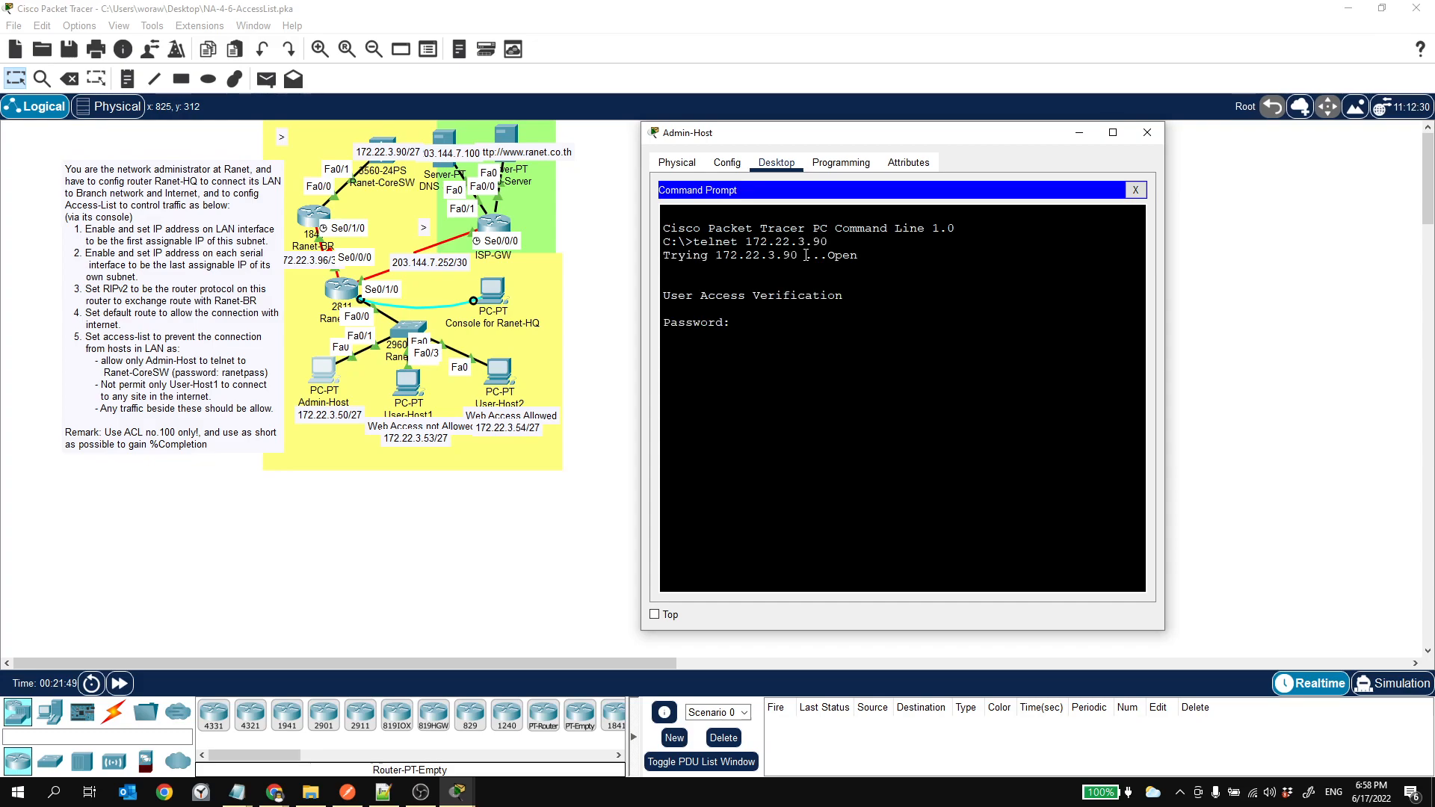
# Step: Log in to the Ranet-CoreSW telnet session with the access password, and close the Admin-Host window
pyautogui.write('ranetpass')
pyautogui.press('Return')
pyautogui.press('Return')
pyautogui.press('Return')
pyautogui.press('Return')
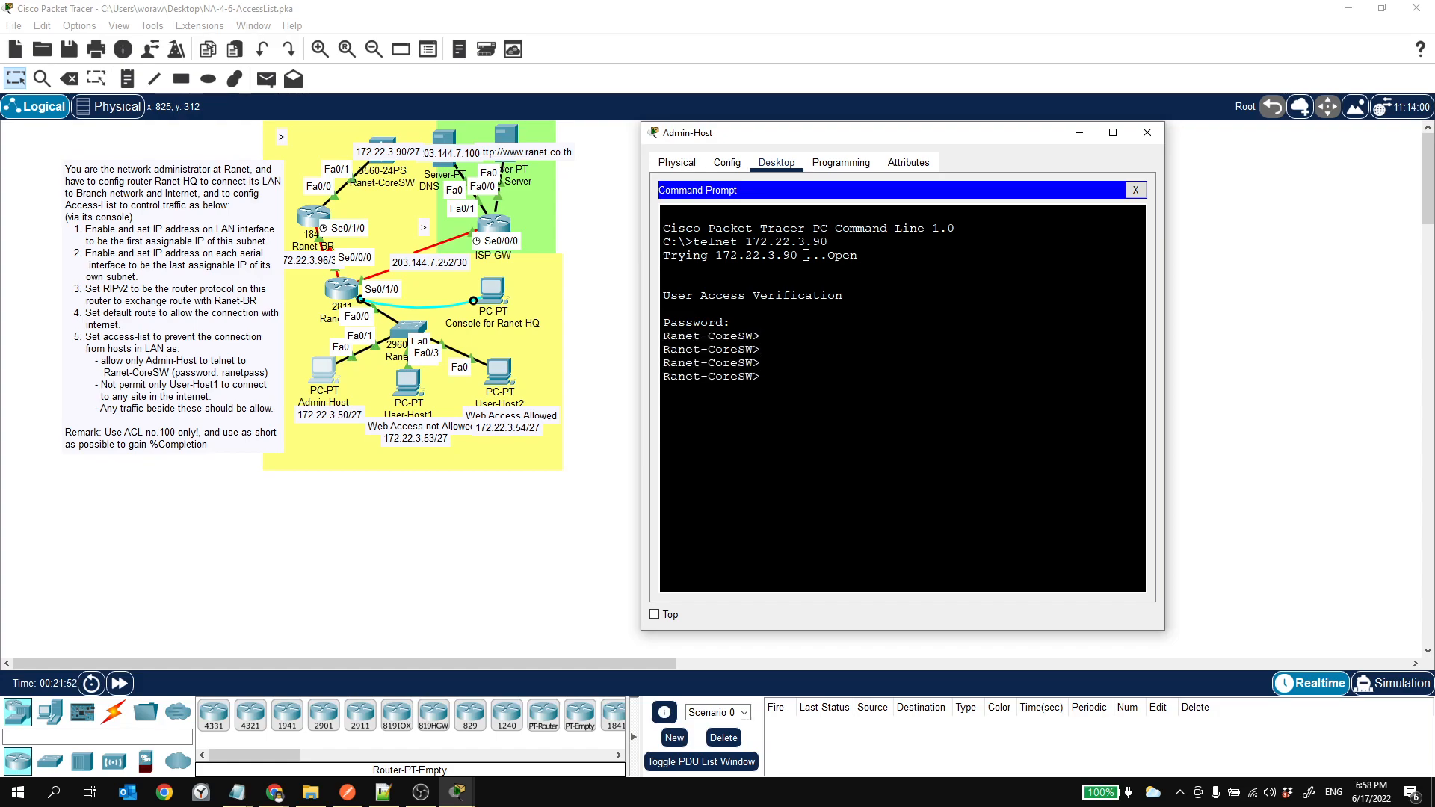
pyautogui.click(1141, 145)
# Step: Open a command prompt on User-Host1 and test telnet access to 172.22.3.90
pyautogui.click(407, 383)
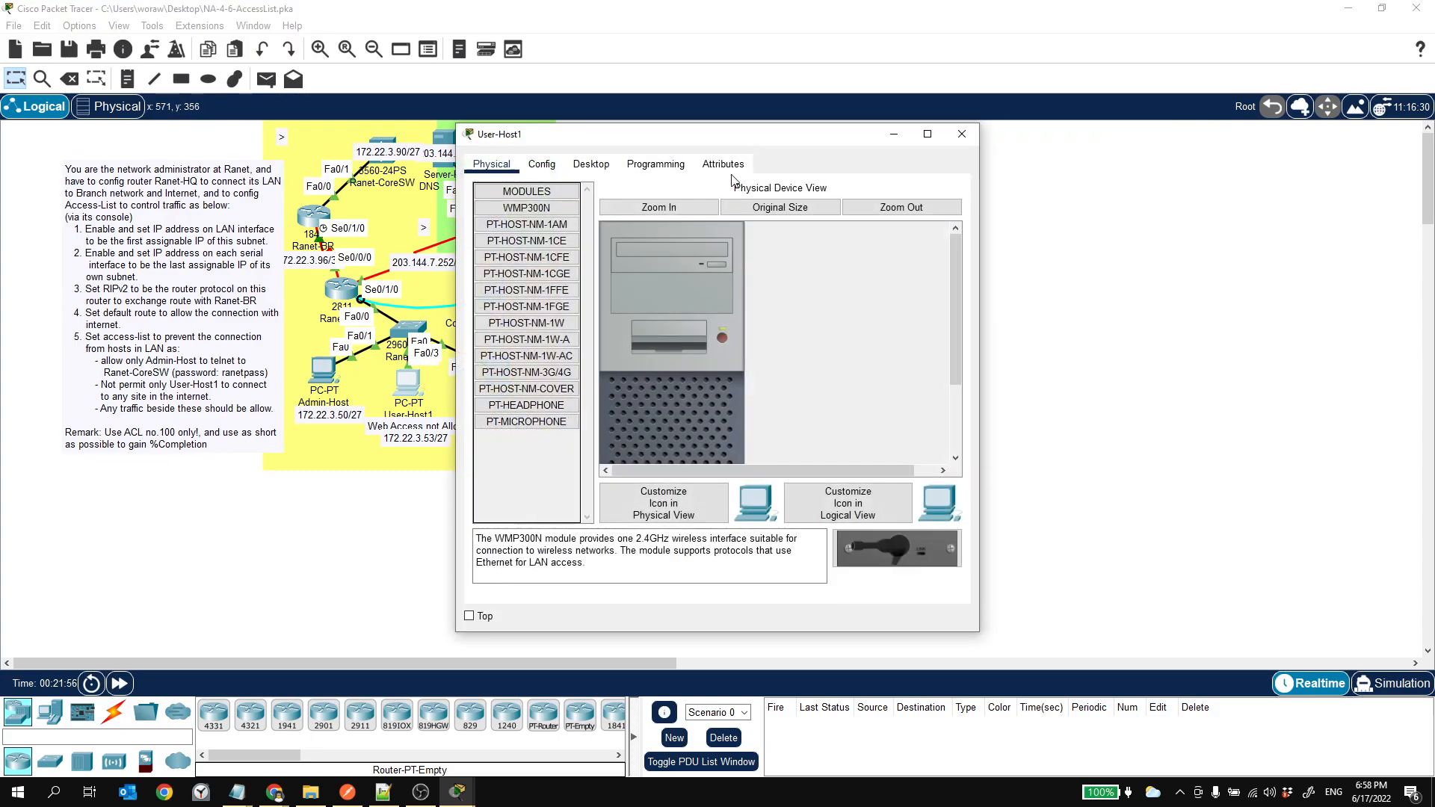
pyautogui.moveTo(712, 139); pyautogui.dragTo(826, 171)
pyautogui.moveTo(731, 162); pyautogui.dragTo(813, 165)
pyautogui.click(740, 199)
pyautogui.click(785, 414)
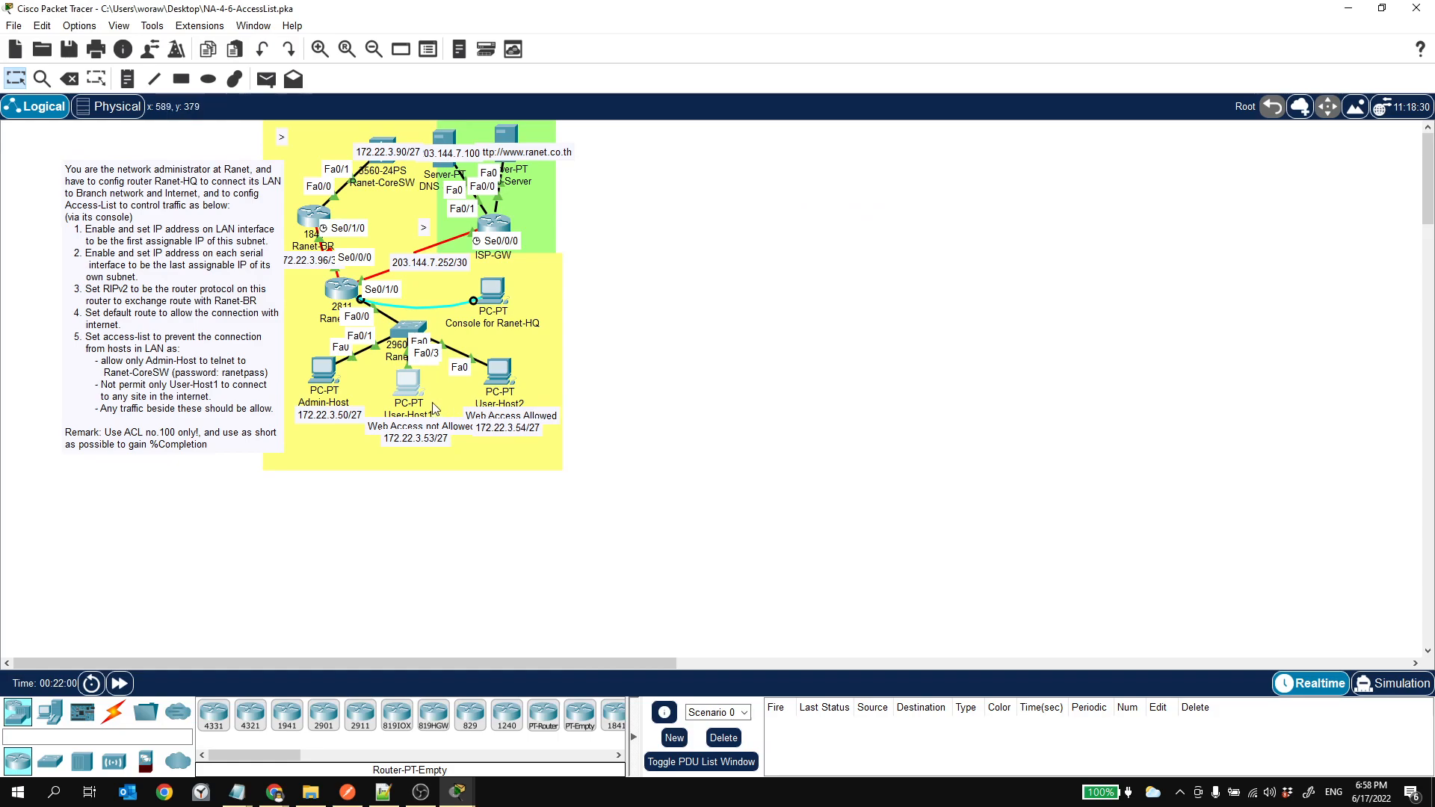
pyautogui.click(414, 388)
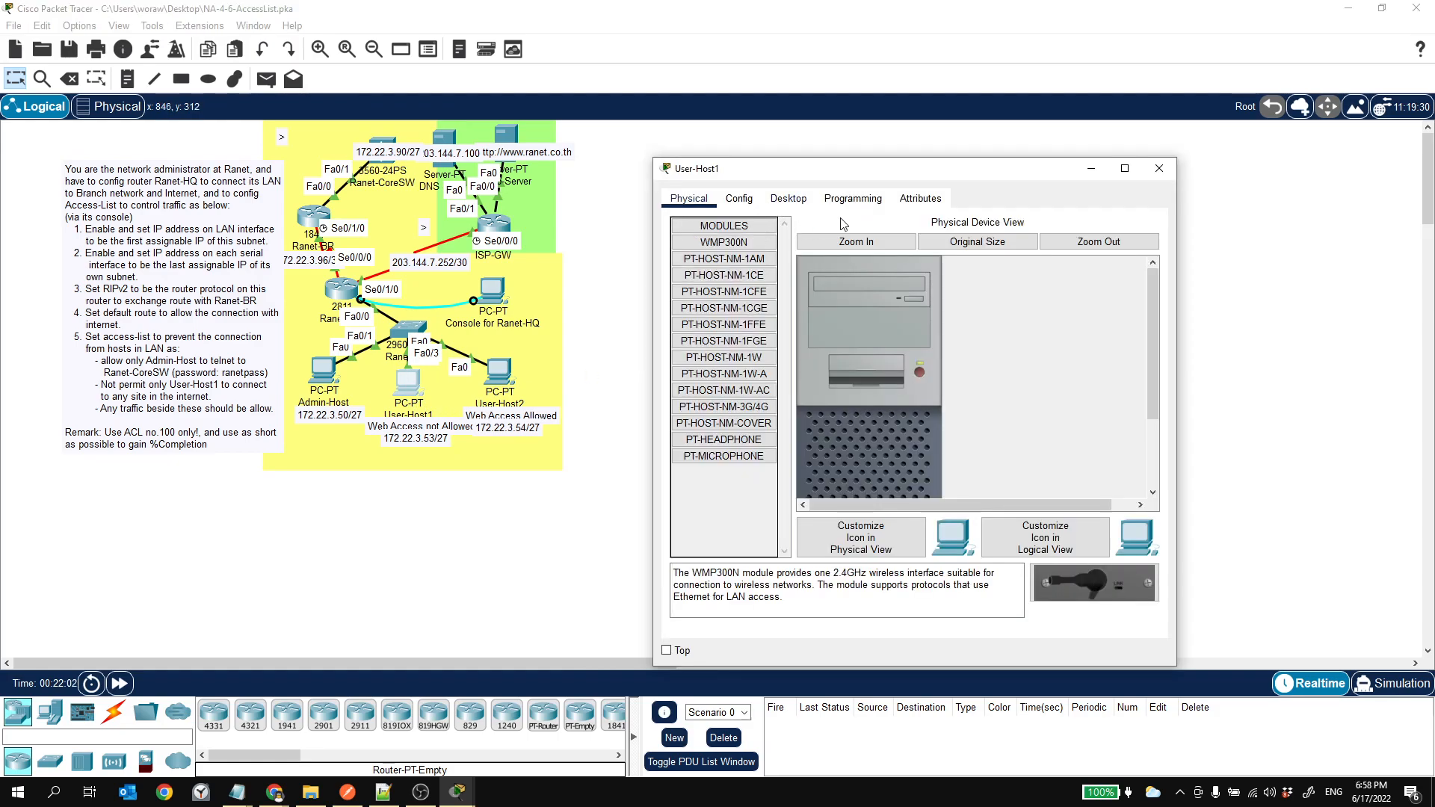
pyautogui.click(789, 198)
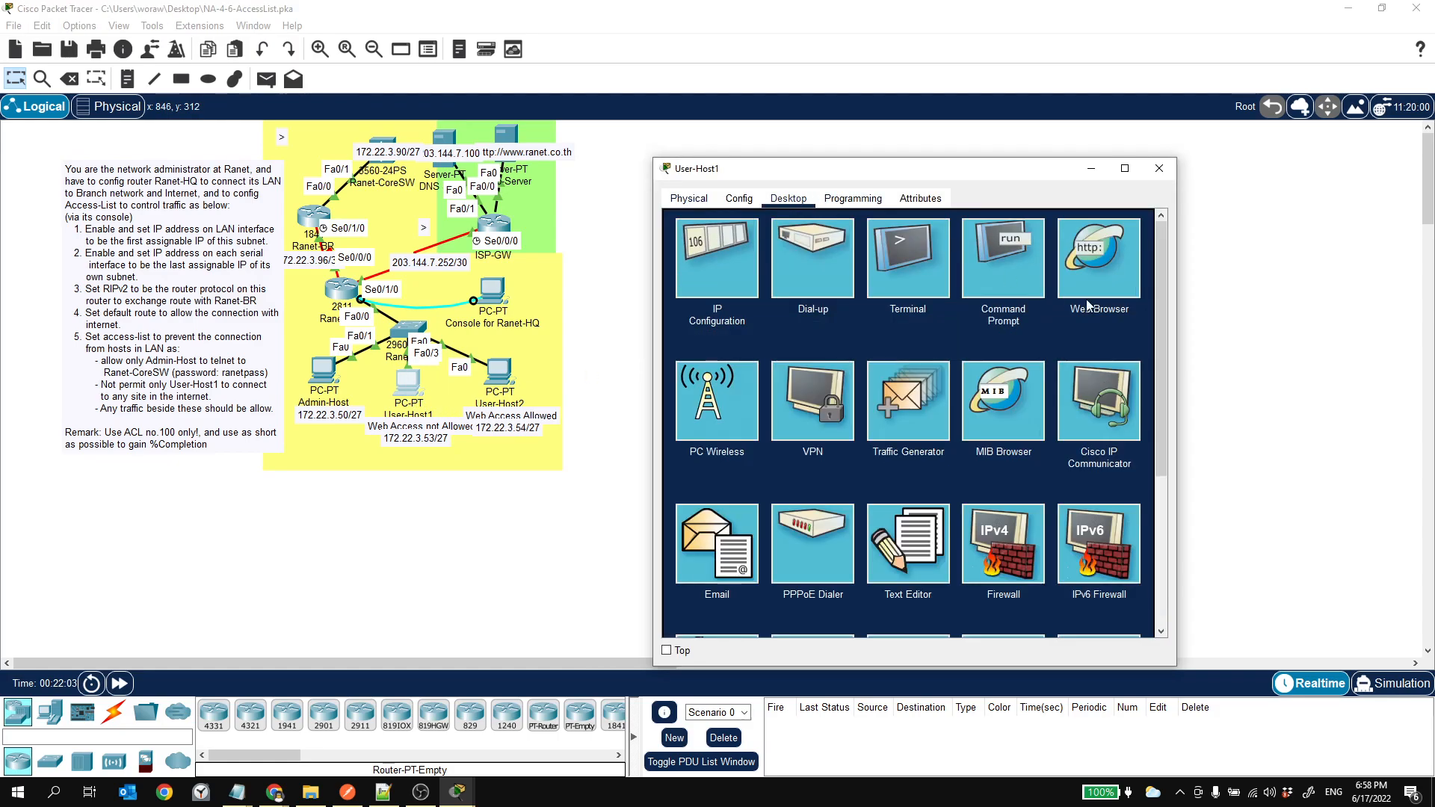
pyautogui.click(1011, 261)
pyautogui.write('tel')
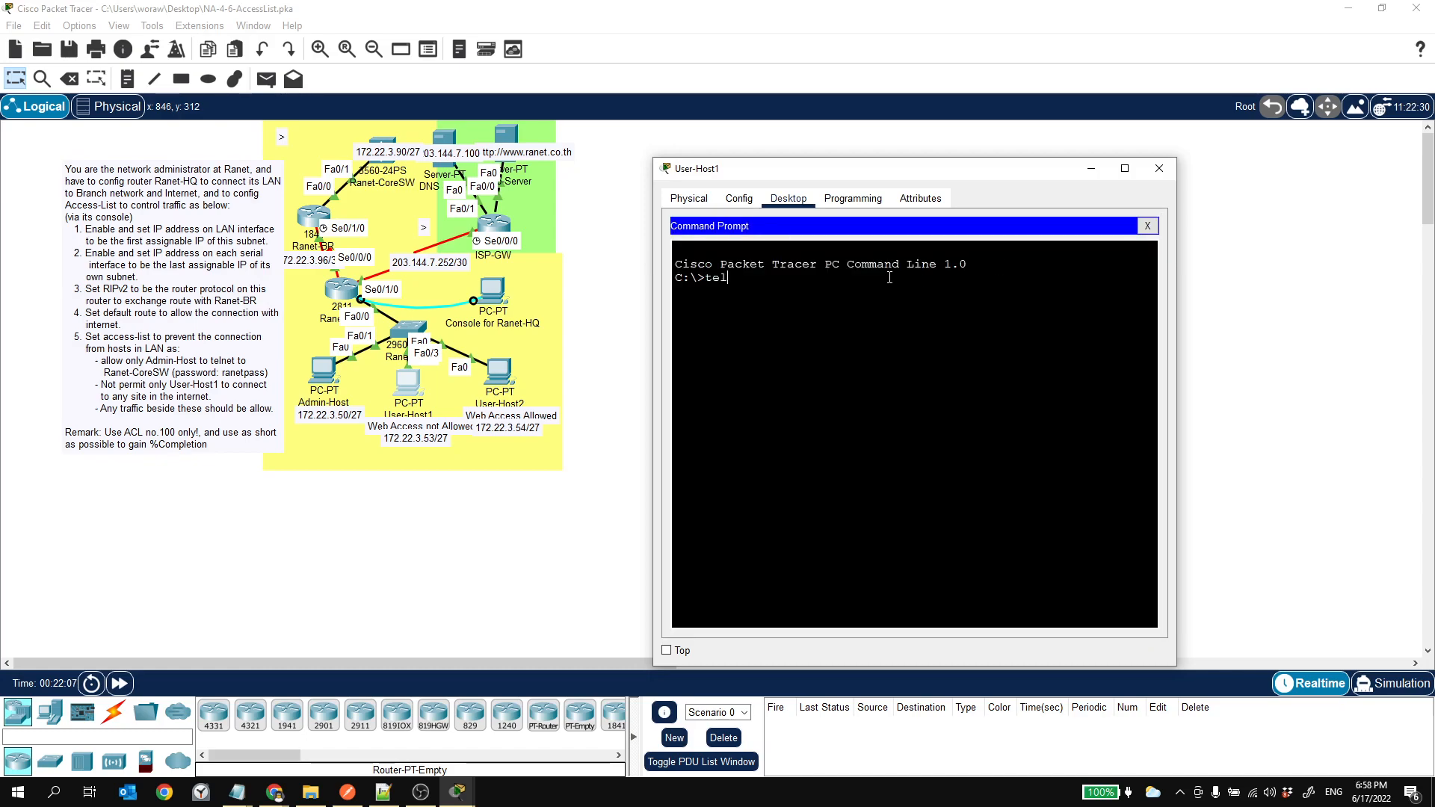
pyautogui.write('net 172.22.3.90')
pyautogui.press('Return')
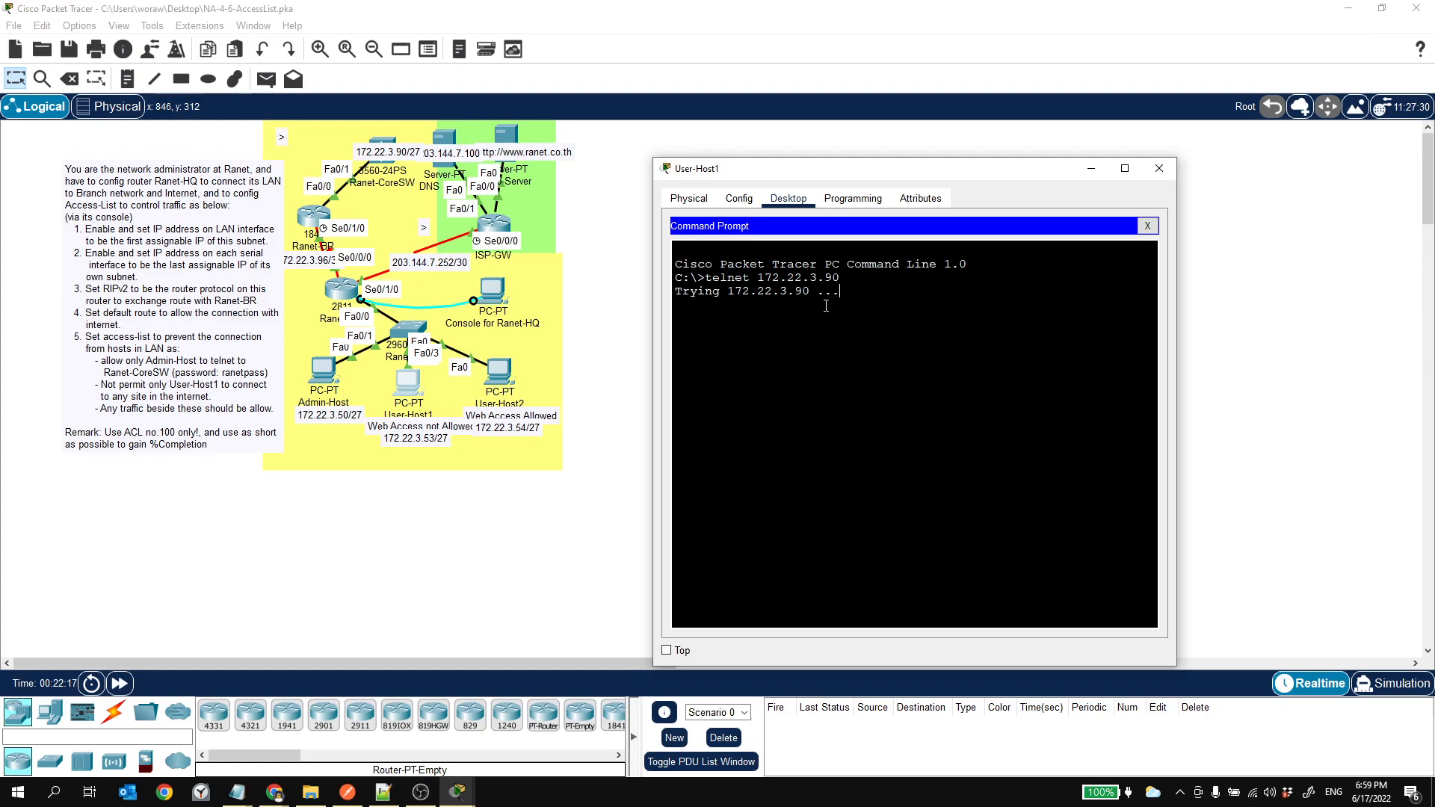
# Step: Test telnet access to 172.22.3.90 from a command prompt on User-Host2, and close that host's window
pyautogui.click(498, 371)
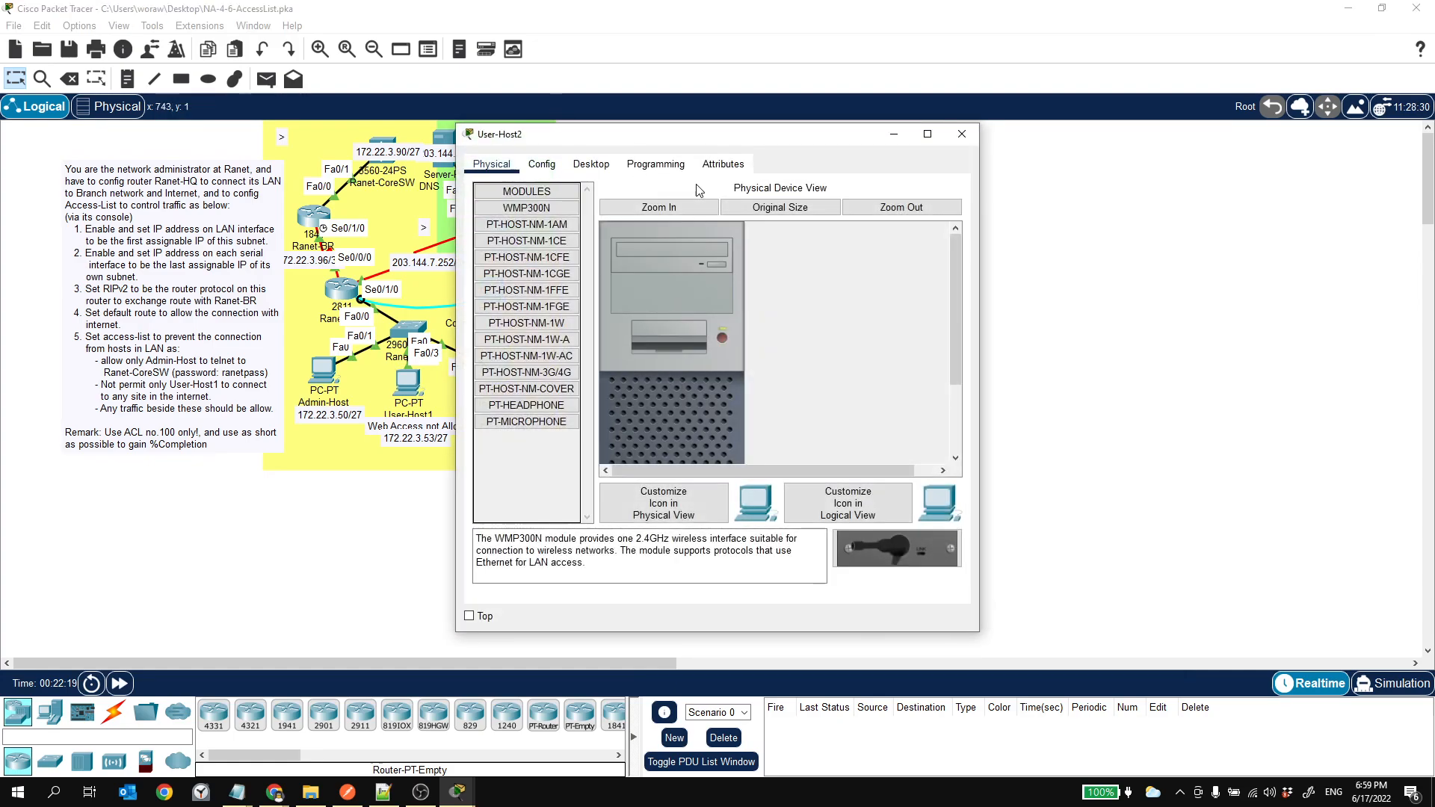
pyautogui.click(590, 163)
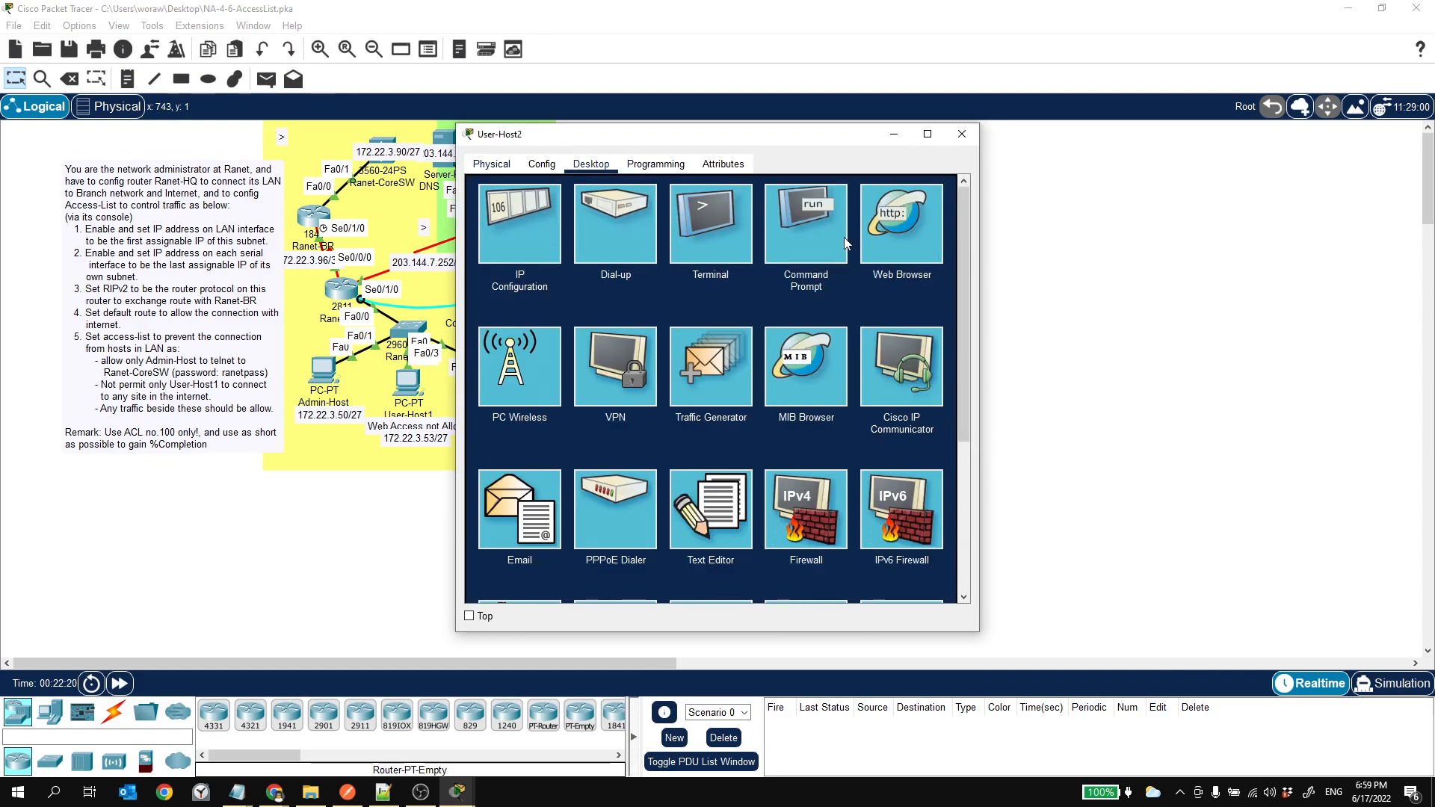
pyautogui.click(788, 241)
pyautogui.moveTo(719, 141); pyautogui.dragTo(941, 204)
pyautogui.write('telnet 172.22.3.90')
pyautogui.press('Return')
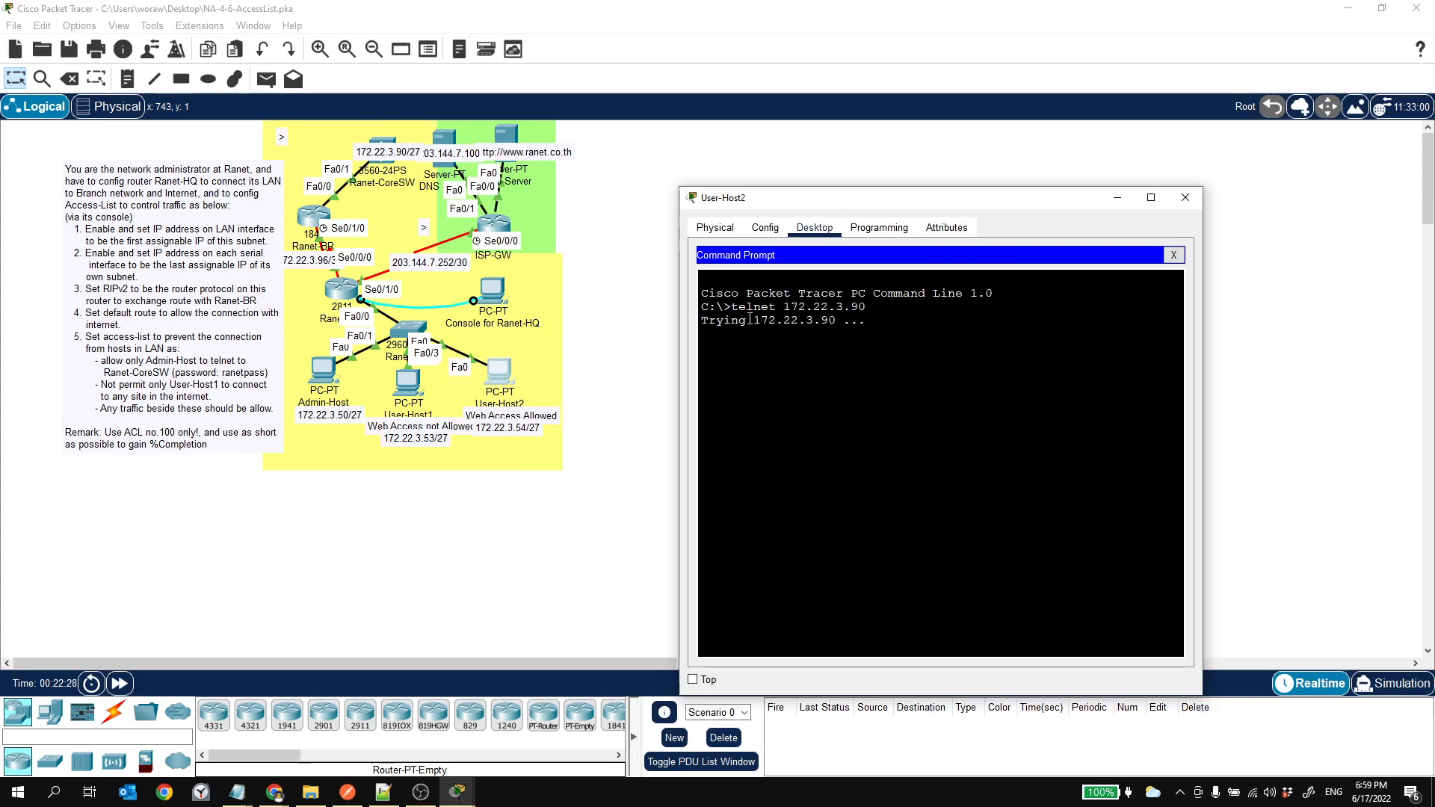
pyautogui.click(1185, 197)
# Step: Review the outcome of User-Host1's telnet test, close its window and return to the Ranet-HQ console
pyautogui.moveTo(468, 786)
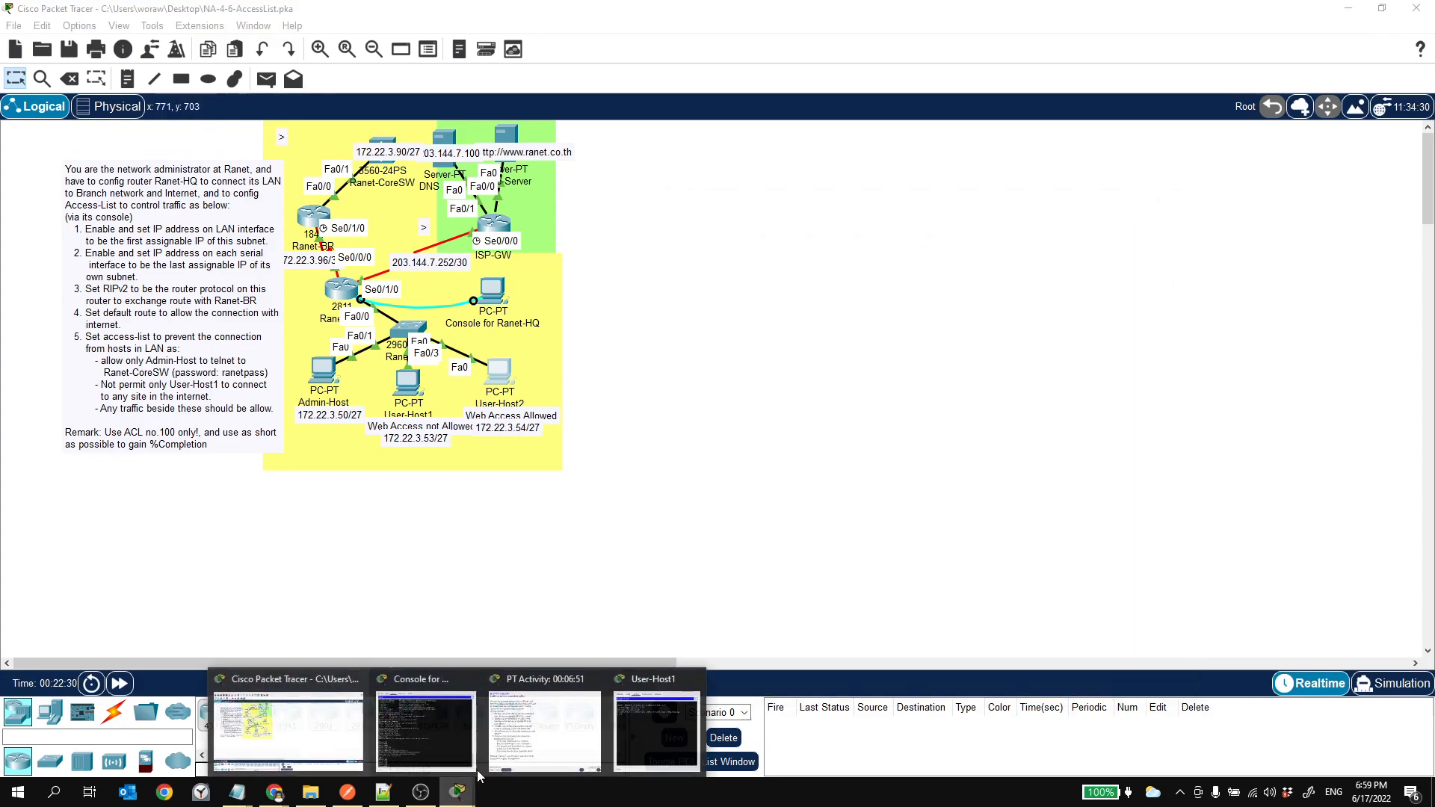
pyautogui.click(670, 716)
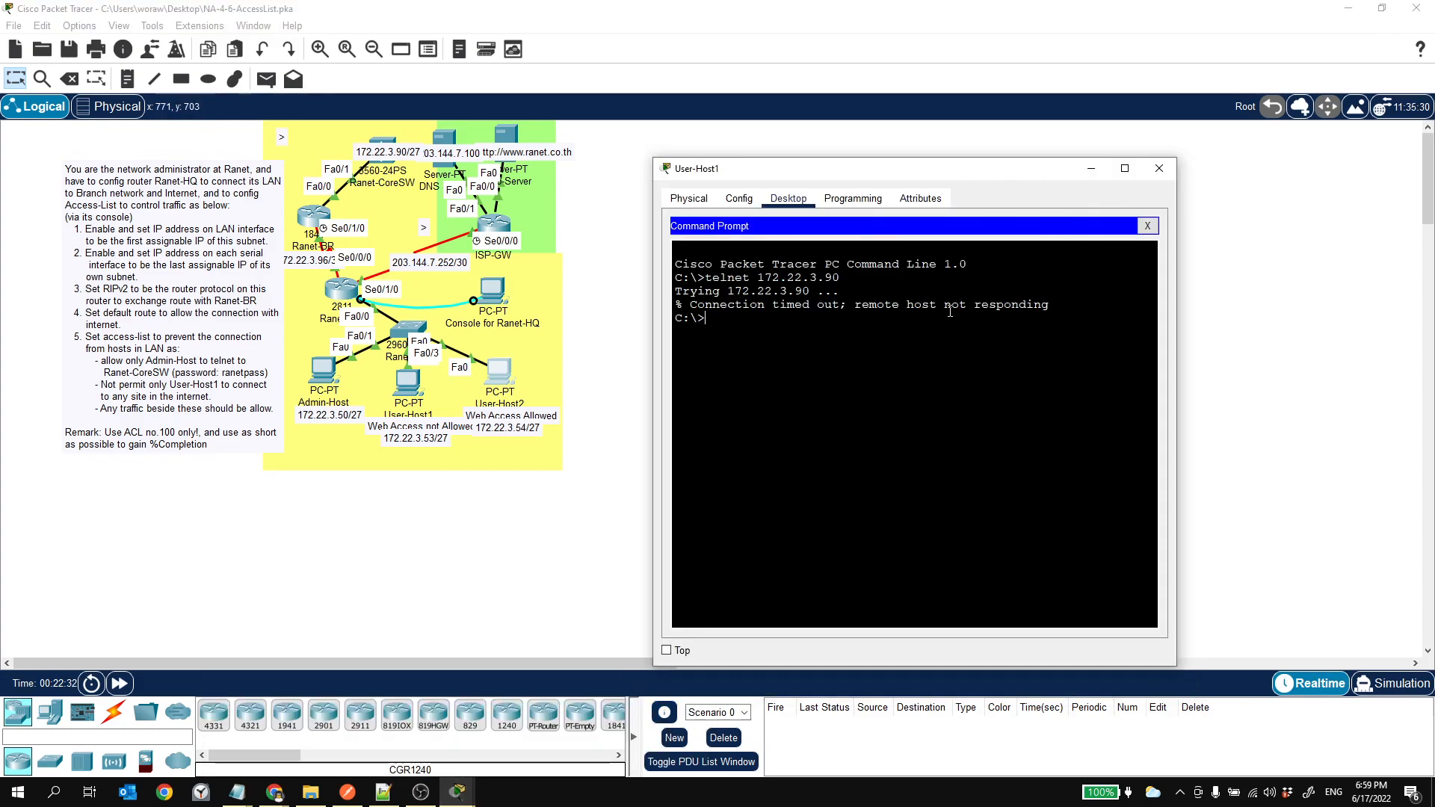
pyautogui.click(1159, 169)
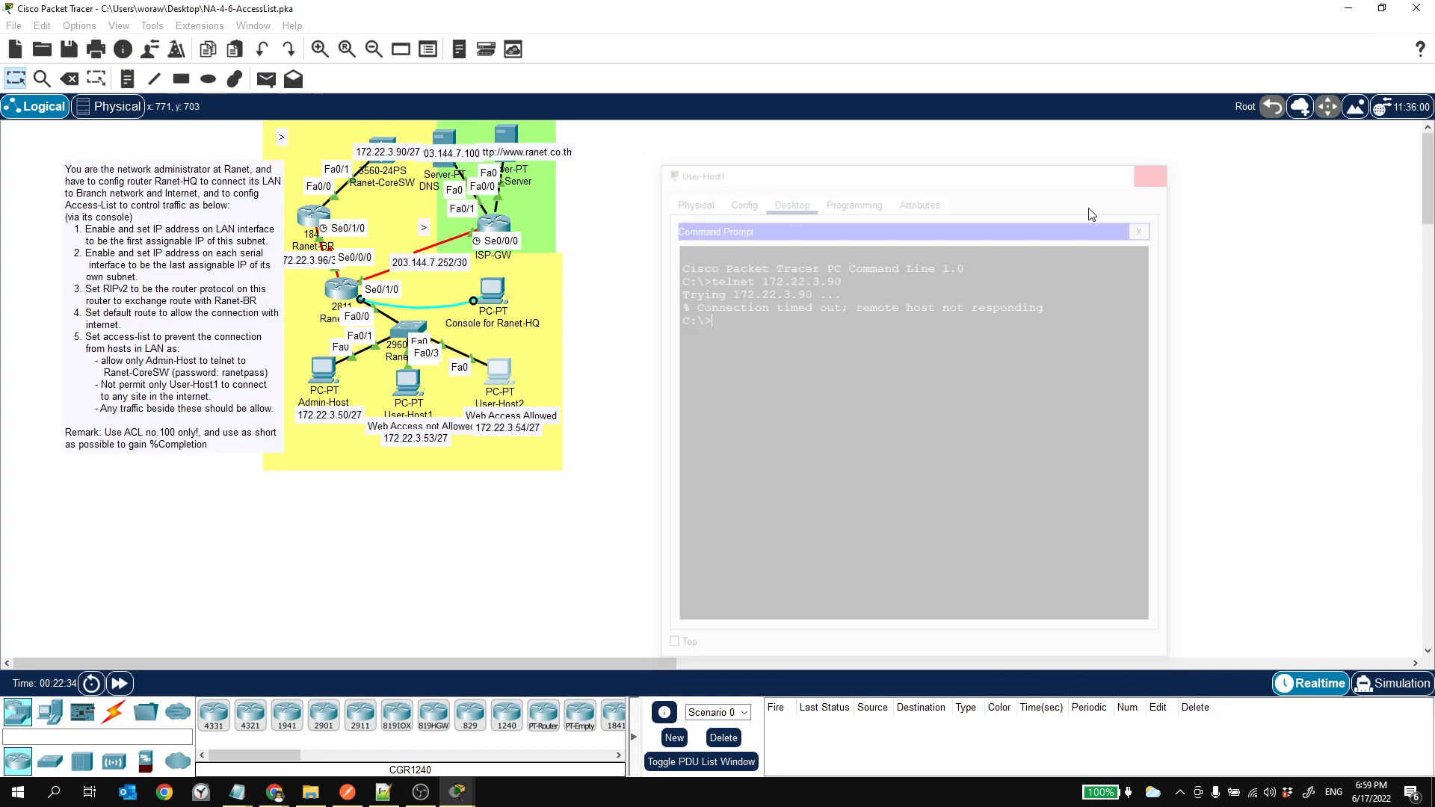
pyautogui.moveTo(458, 790)
pyautogui.click(476, 725)
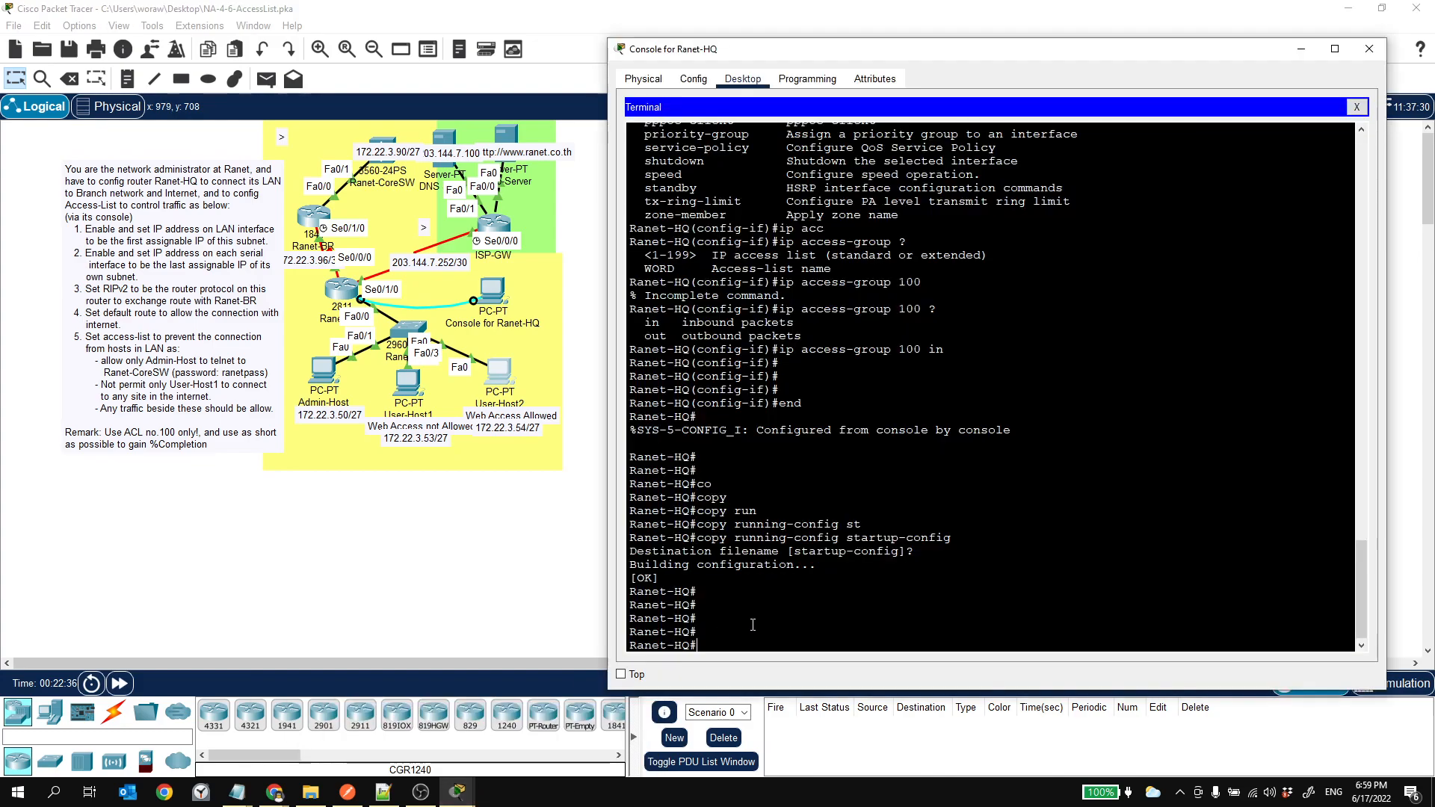
# Step: End the open Ranet-CoreSW telnet session in Admin-Host's command prompt
pyautogui.click(457, 791)
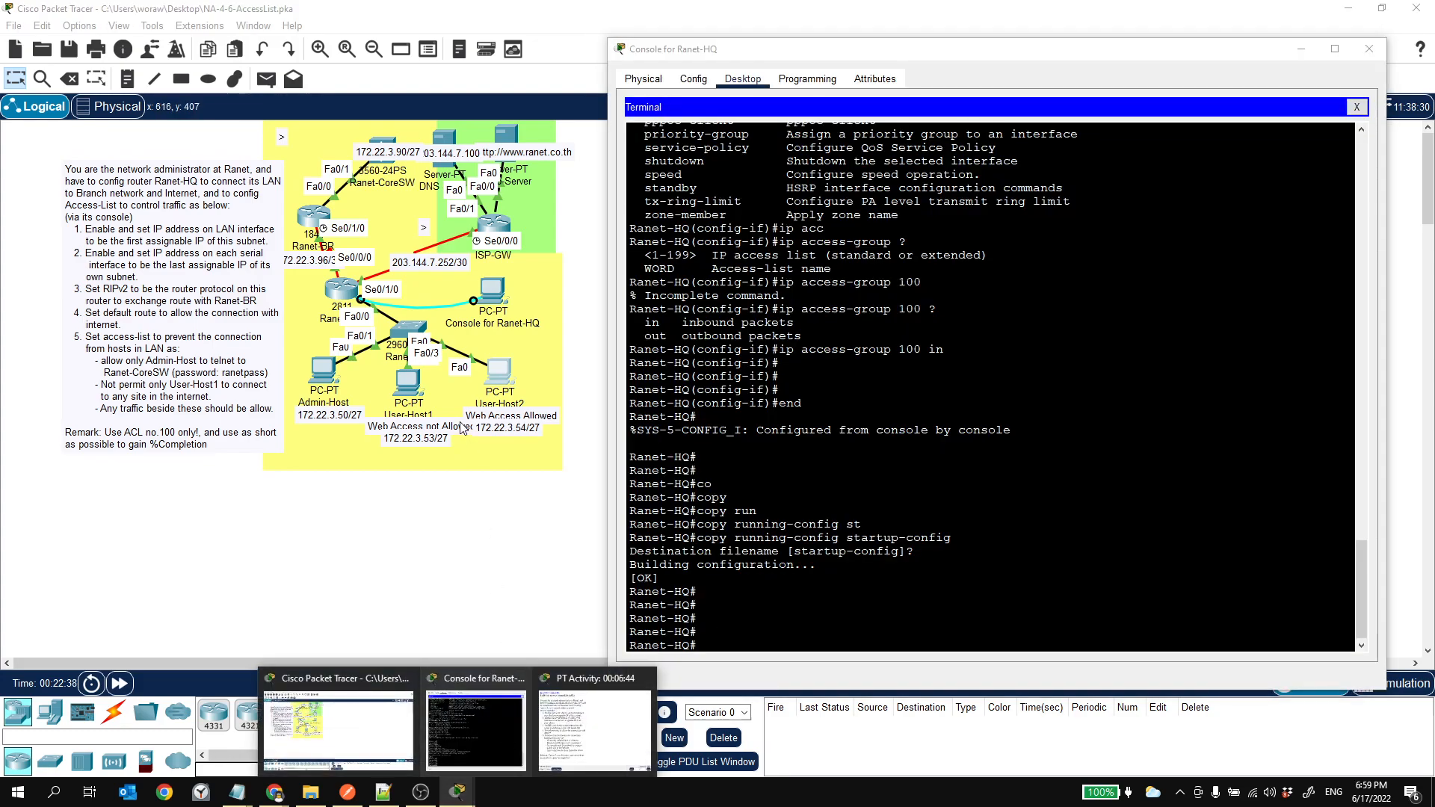
pyautogui.click(331, 378)
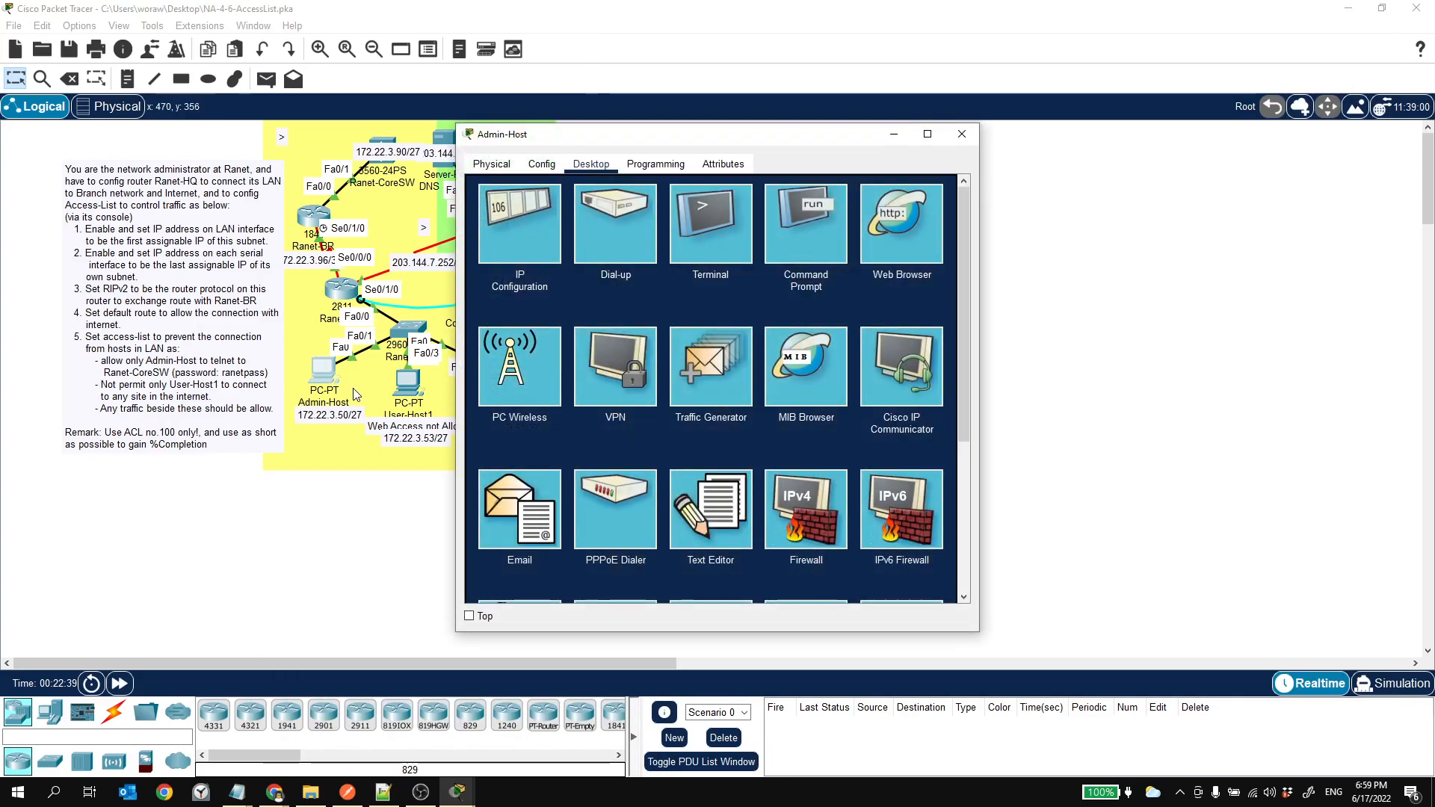
pyautogui.click(819, 228)
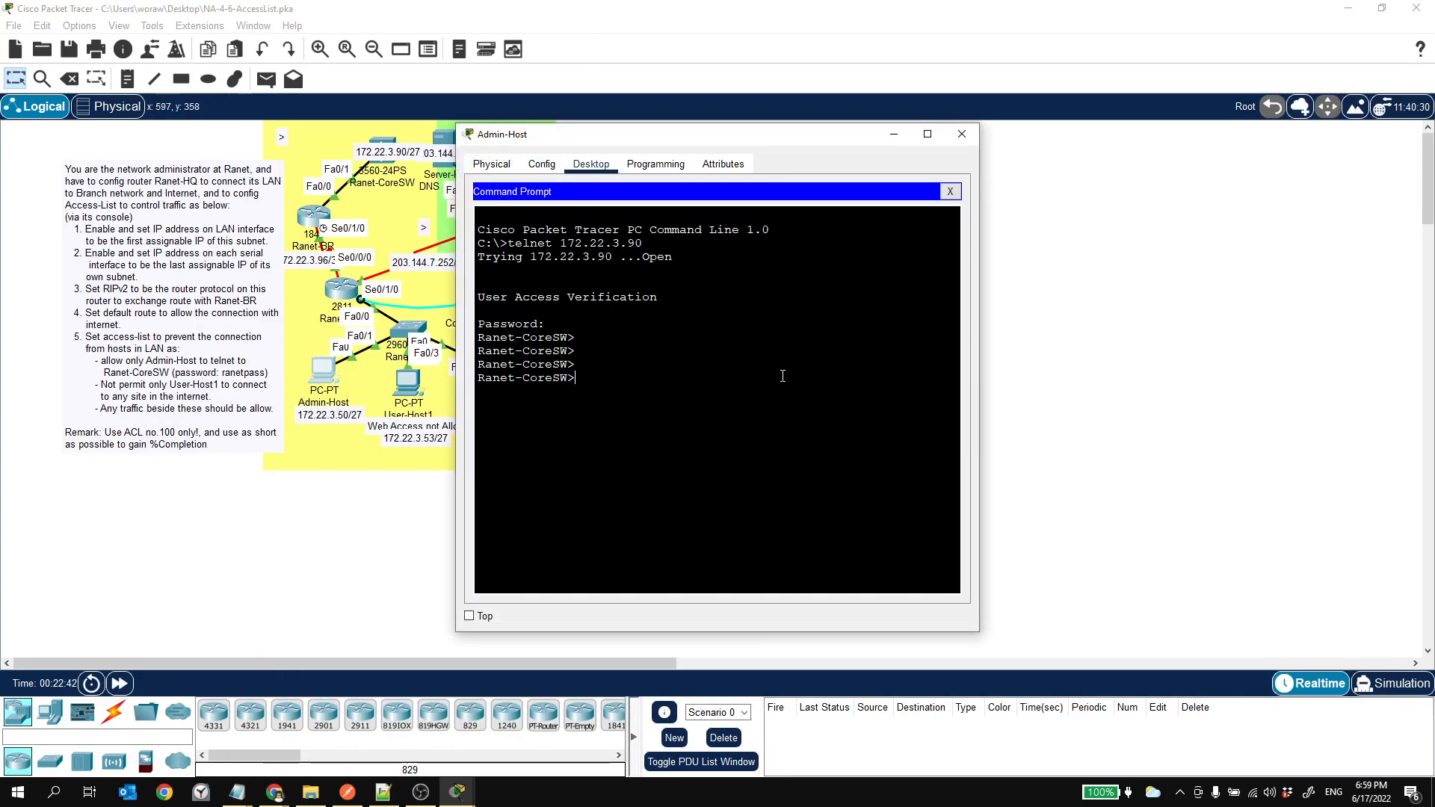
pyautogui.write('exit')
pyautogui.press('Return')
pyautogui.write('\\')
pyautogui.press('Return')
pyautogui.press('Return')
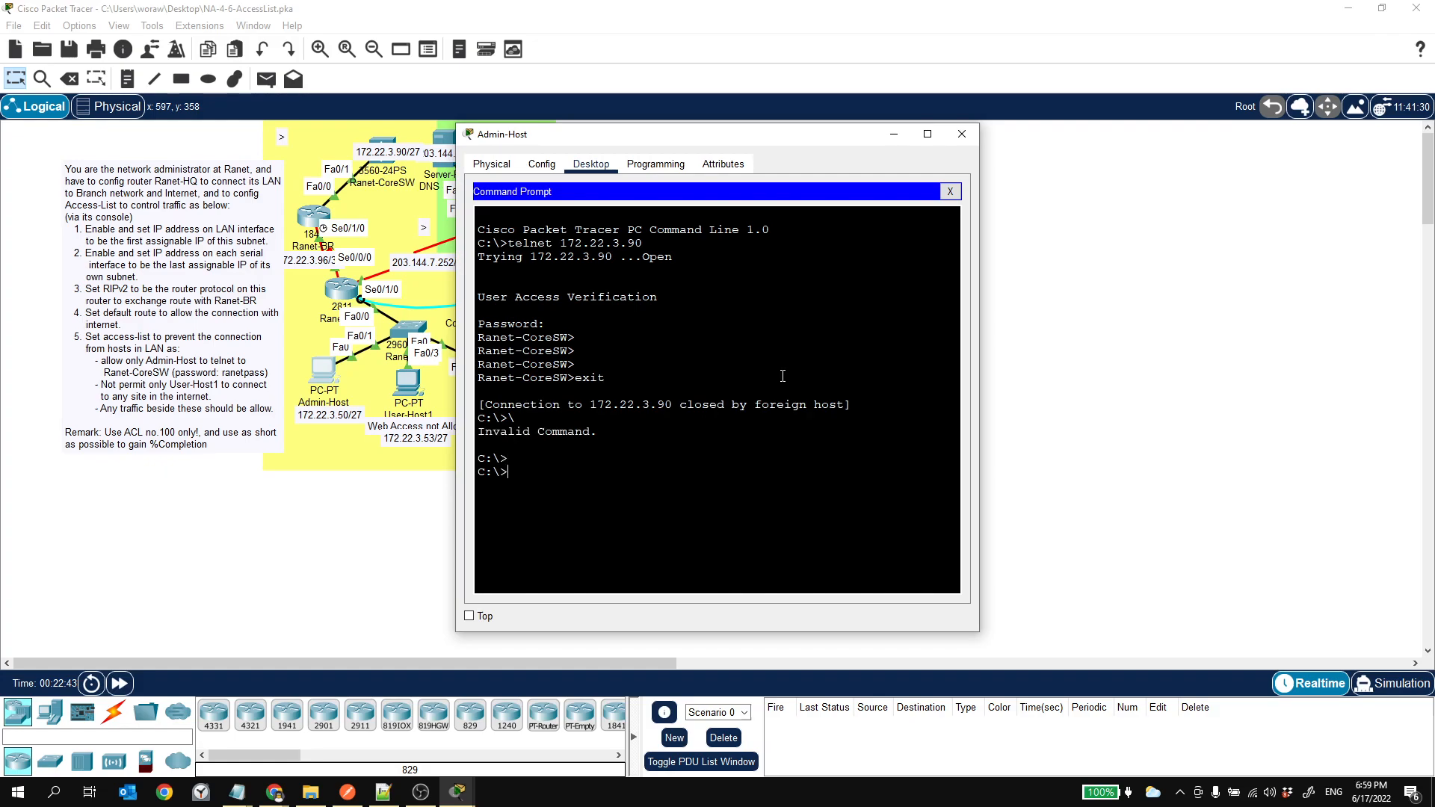
# Step: Test telnet access to 172.22.3.90 again from Admin-Host's command prompt, and close that host's window
pyautogui.press('Up')
pyautogui.press('Up')
pyautogui.press('Return')
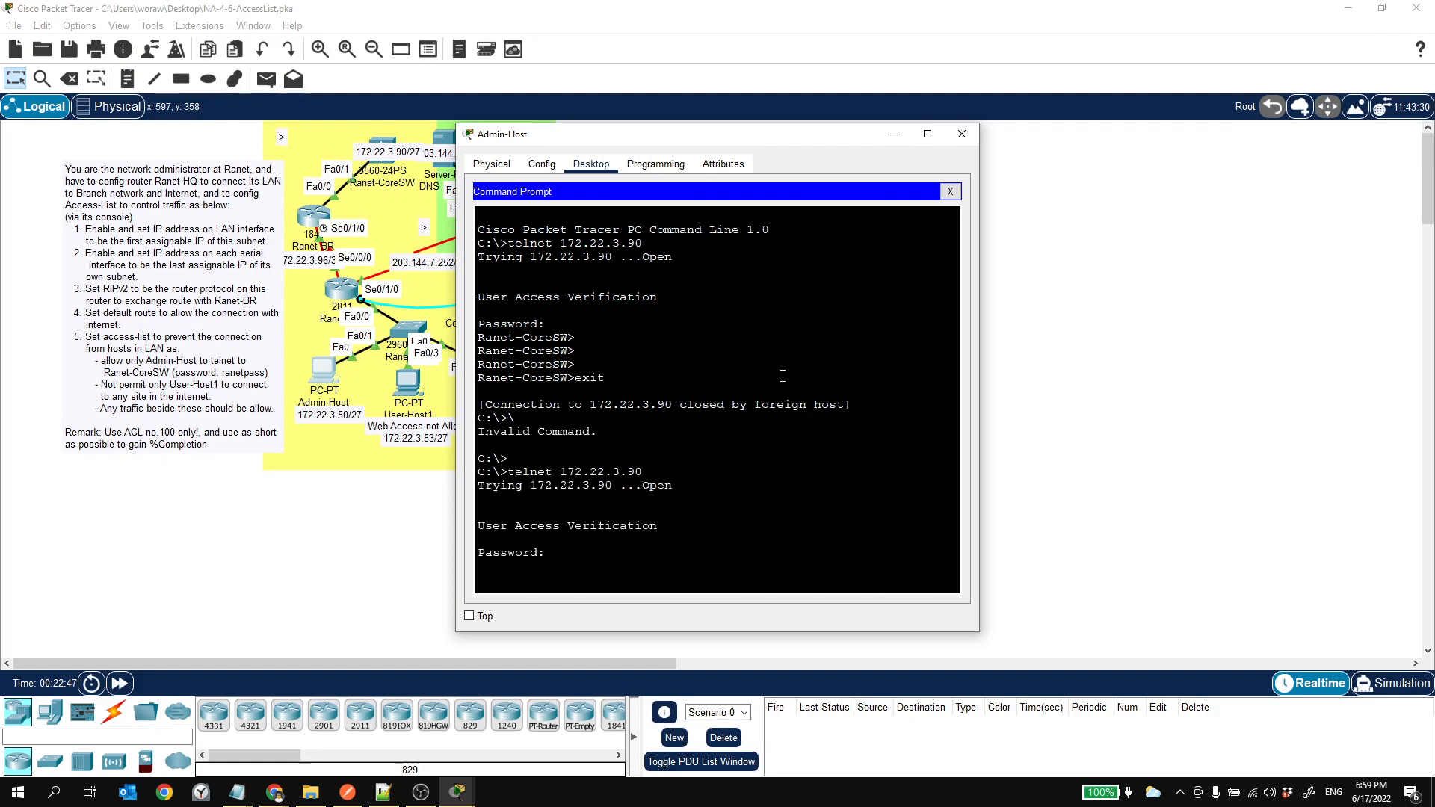
pyautogui.press('Return')
pyautogui.click(962, 134)
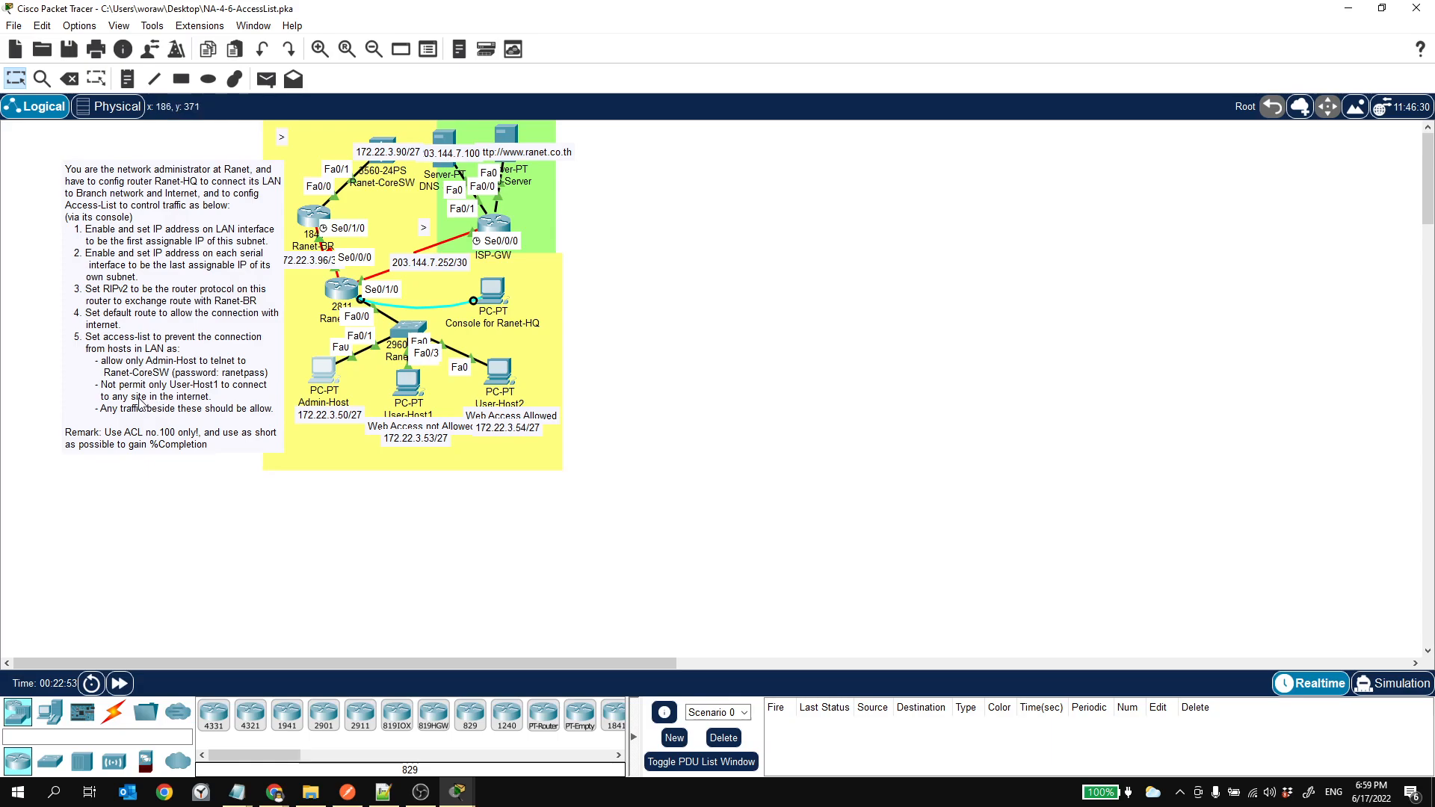
pyautogui.click(408, 383)
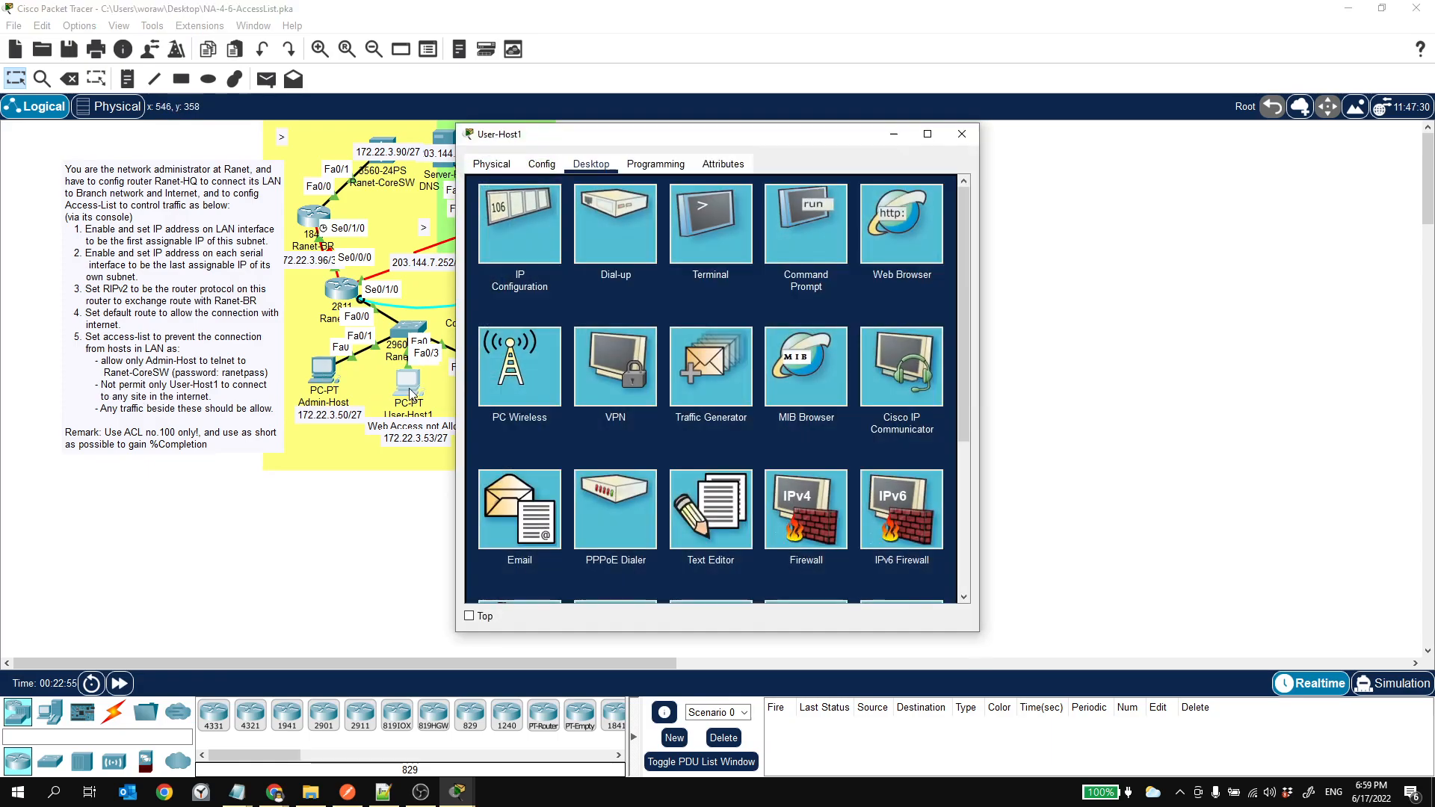
pyautogui.moveTo(716, 137); pyautogui.dragTo(930, 128)
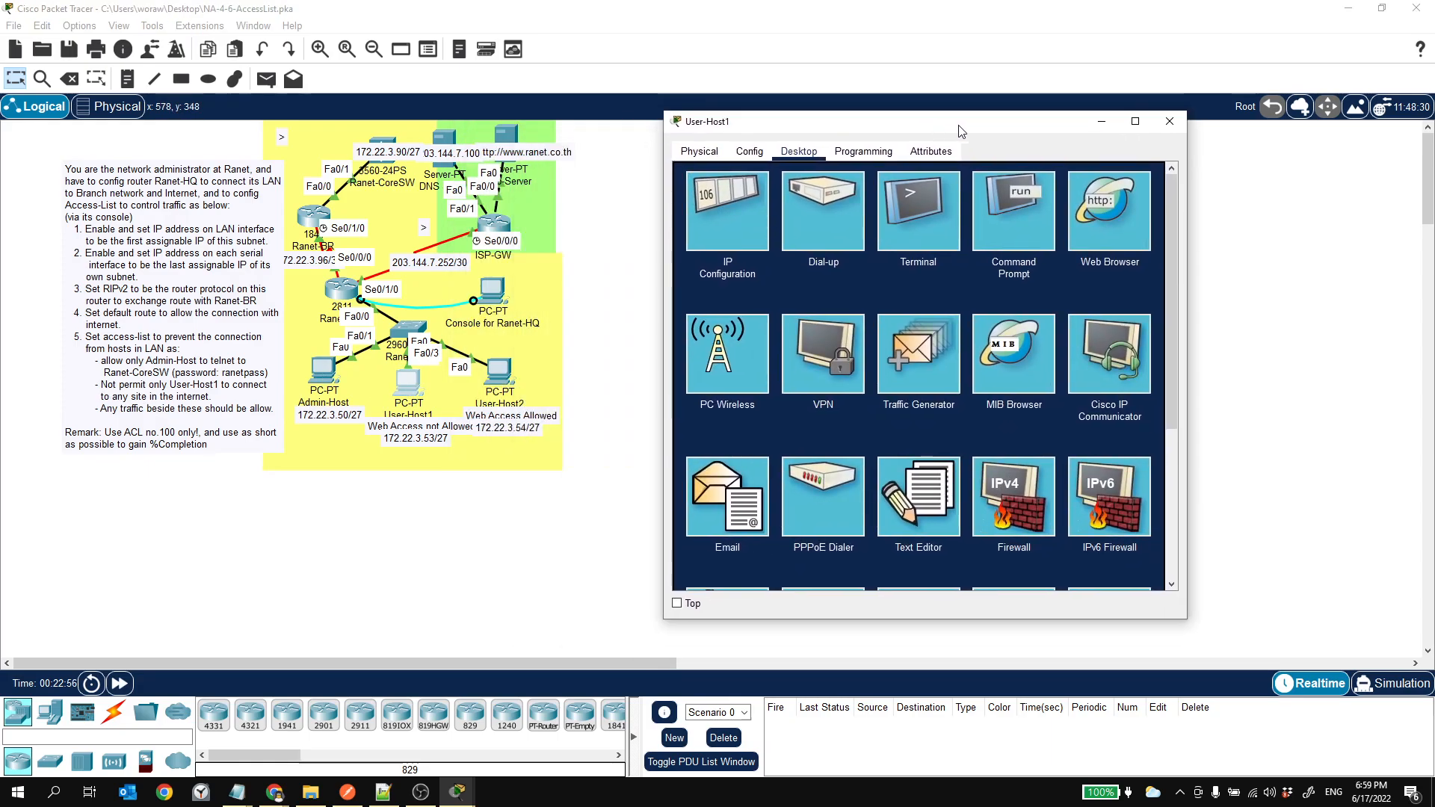
pyautogui.click(1114, 248)
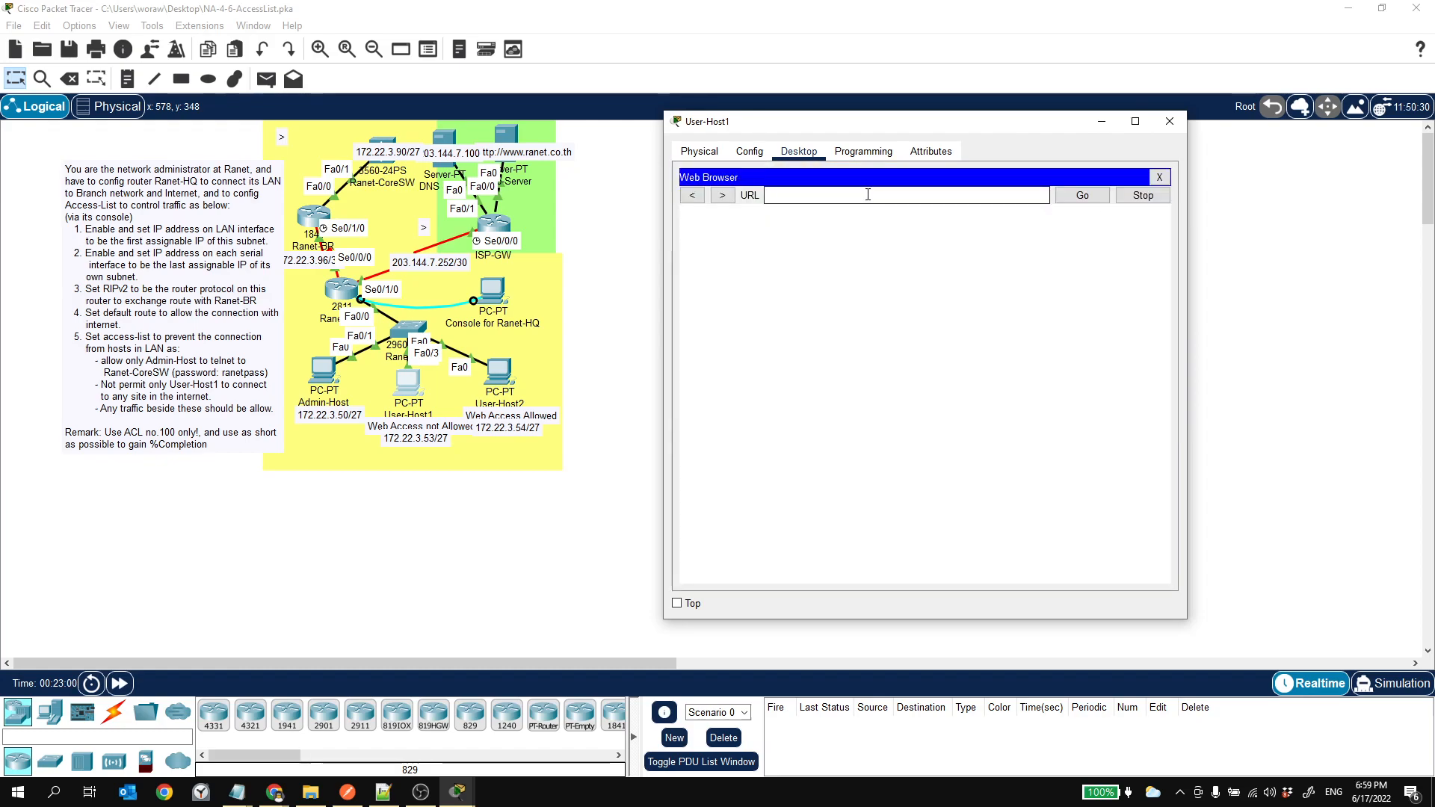
pyautogui.write('www.ranet')
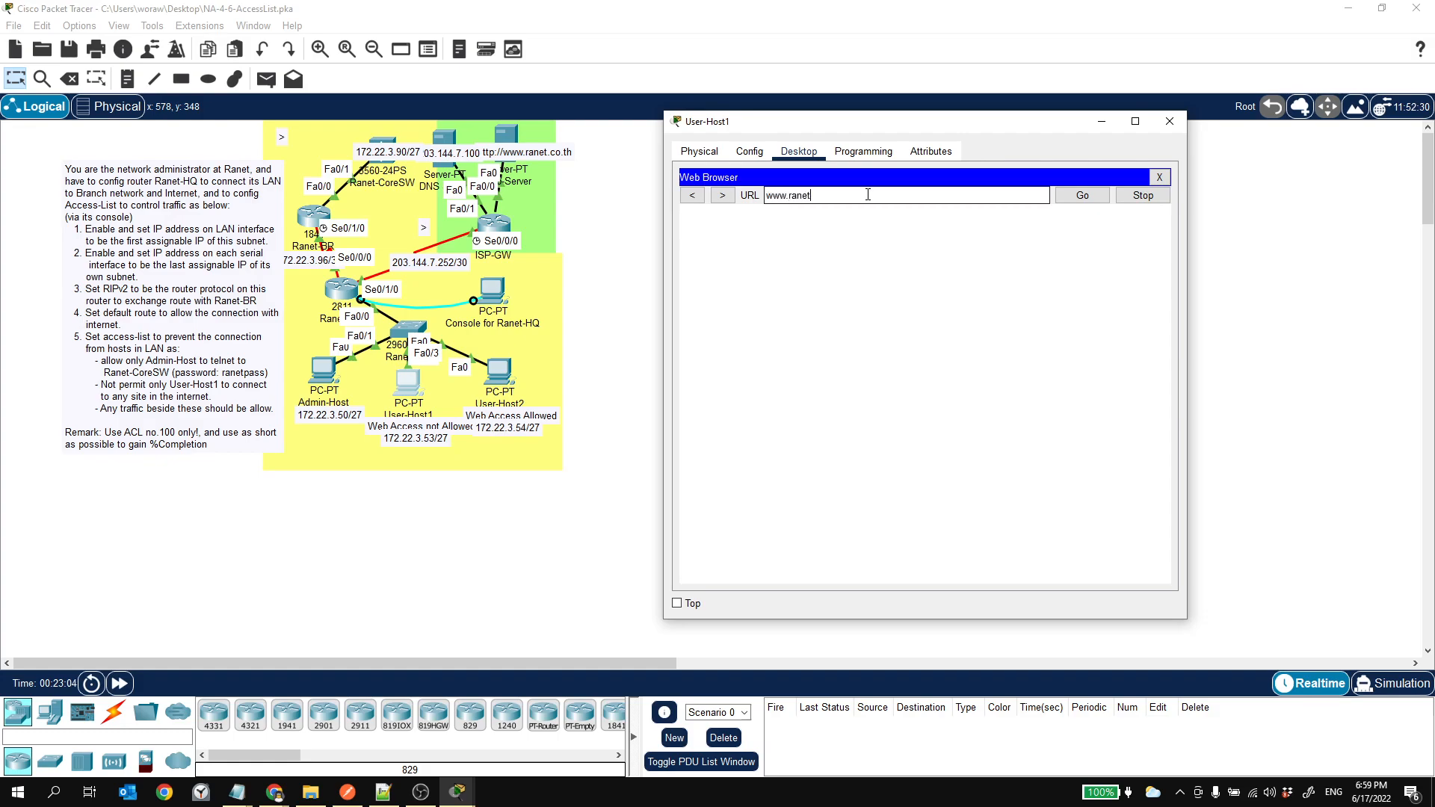
pyautogui.write('.co.th')
pyautogui.press('Return')
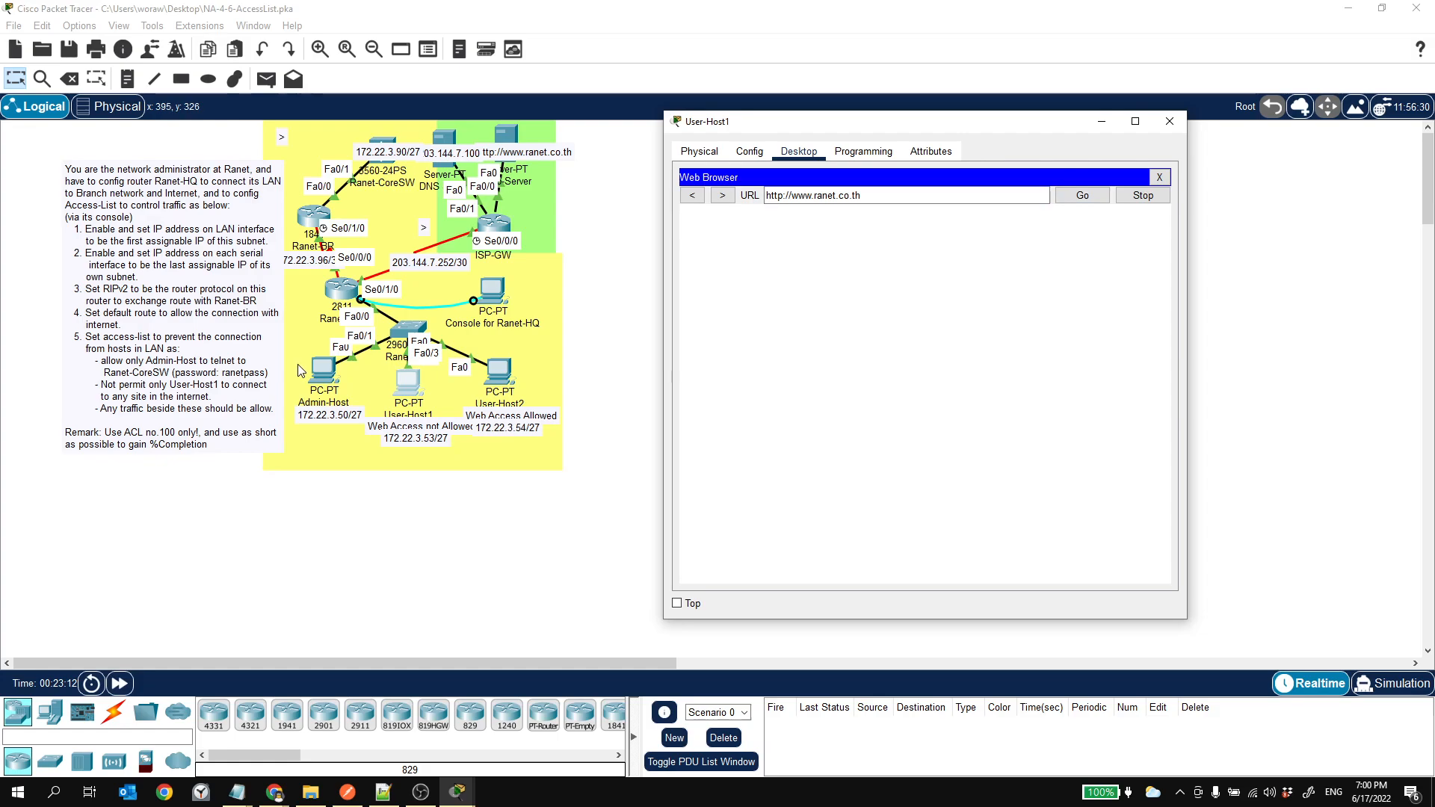
pyautogui.click(321, 371)
pyautogui.click(904, 248)
pyautogui.moveTo(693, 141); pyautogui.dragTo(912, 148)
pyautogui.click(794, 215)
pyautogui.write('www.r')
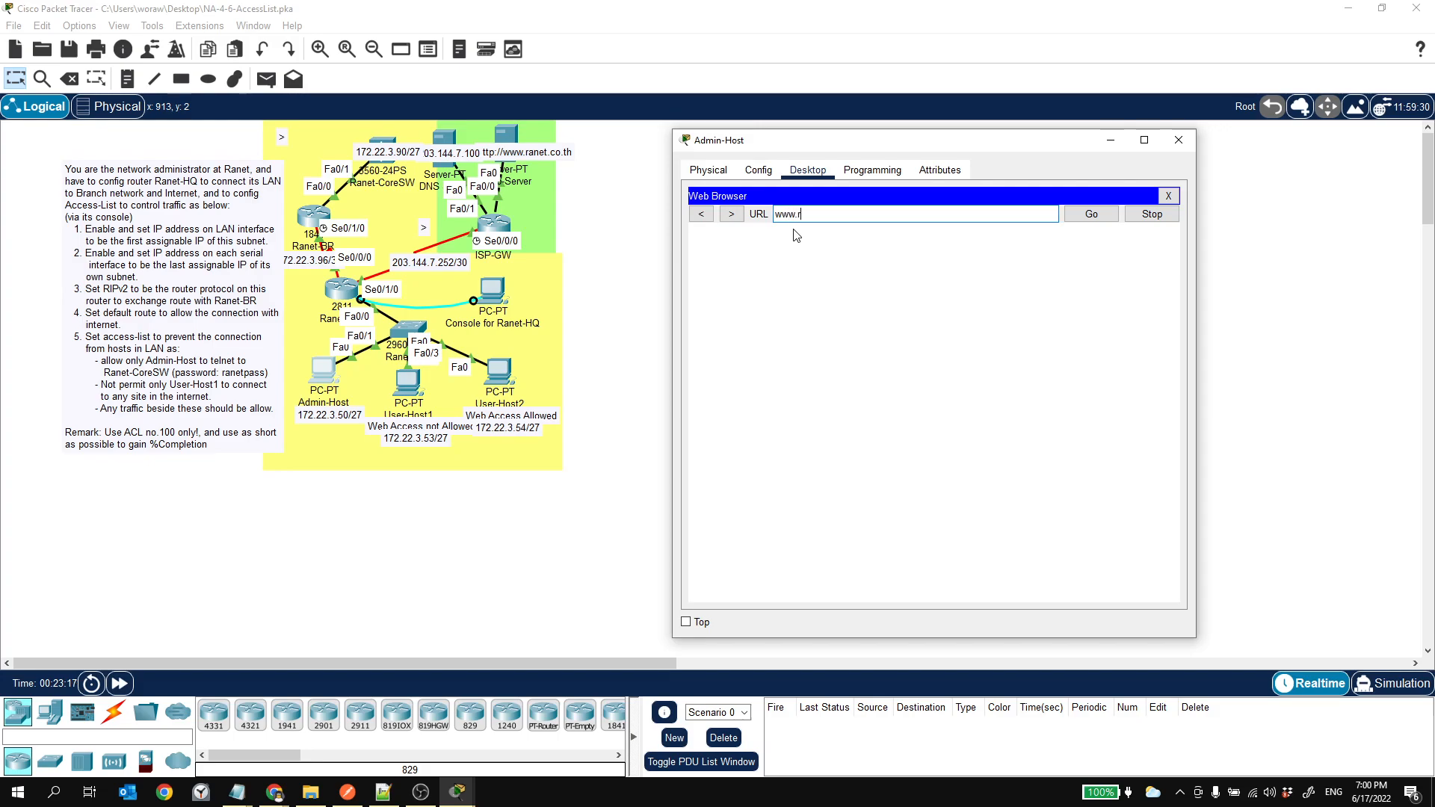
pyautogui.write('anet.co.th')
pyautogui.press('Return')
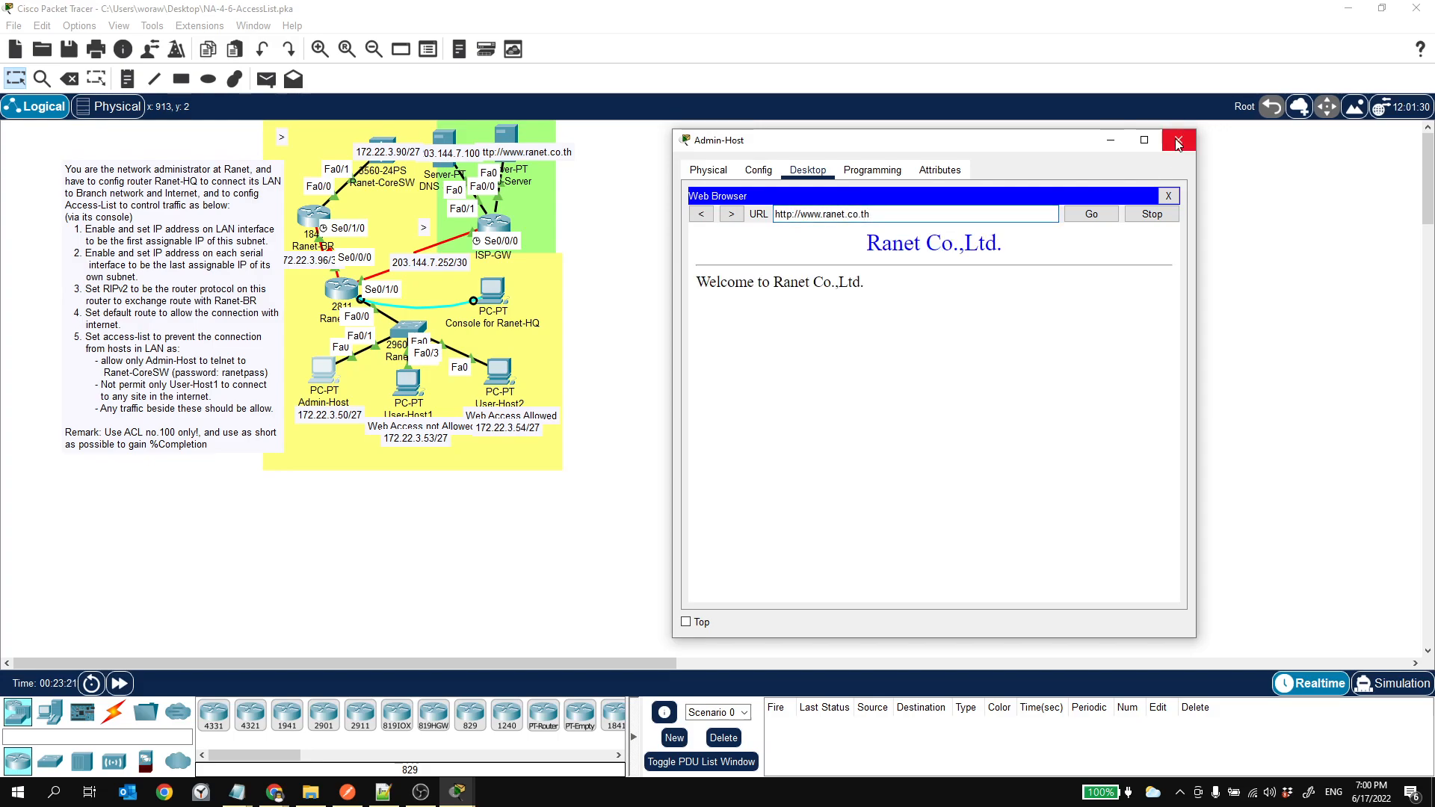
pyautogui.click(1176, 140)
pyautogui.click(508, 381)
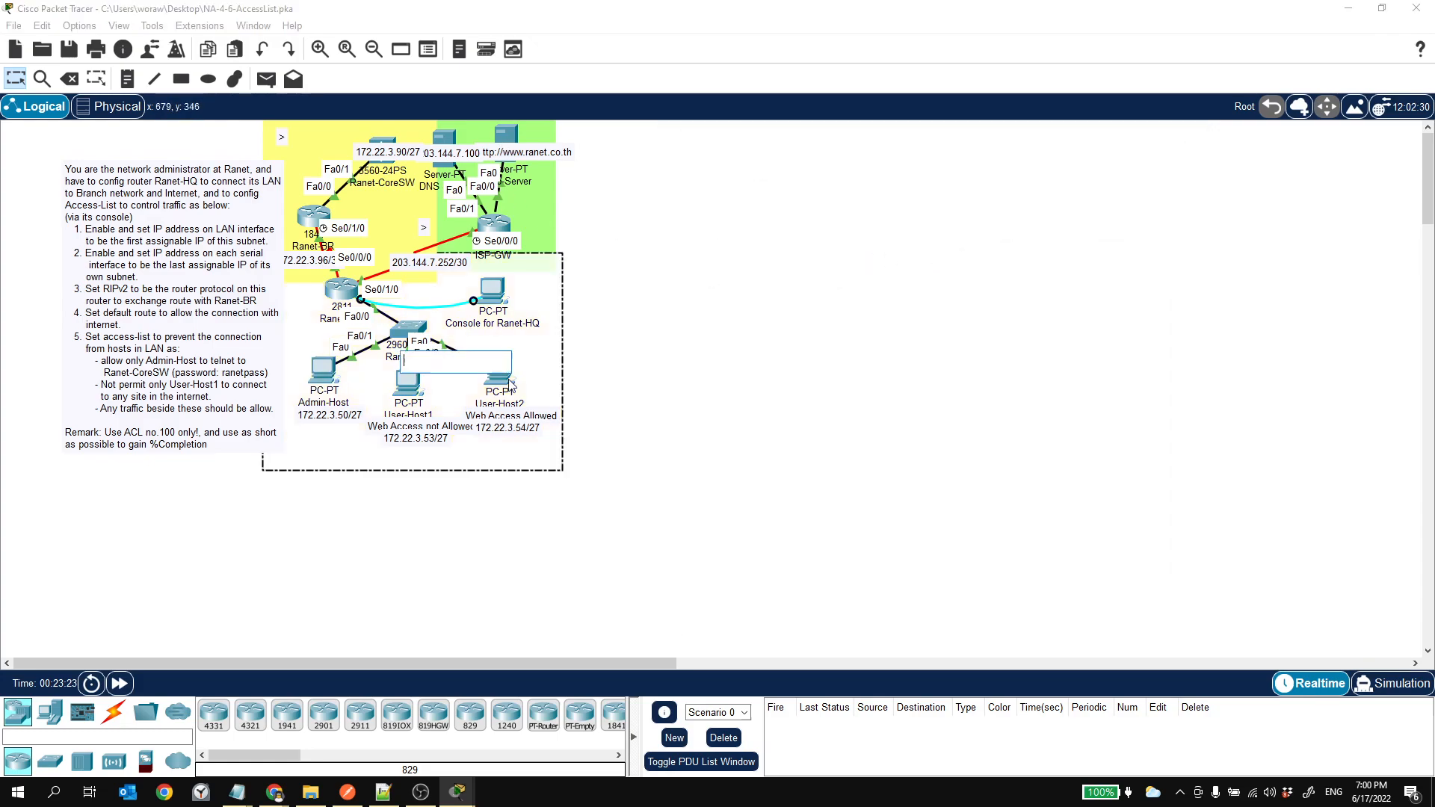
pyautogui.click(509, 384)
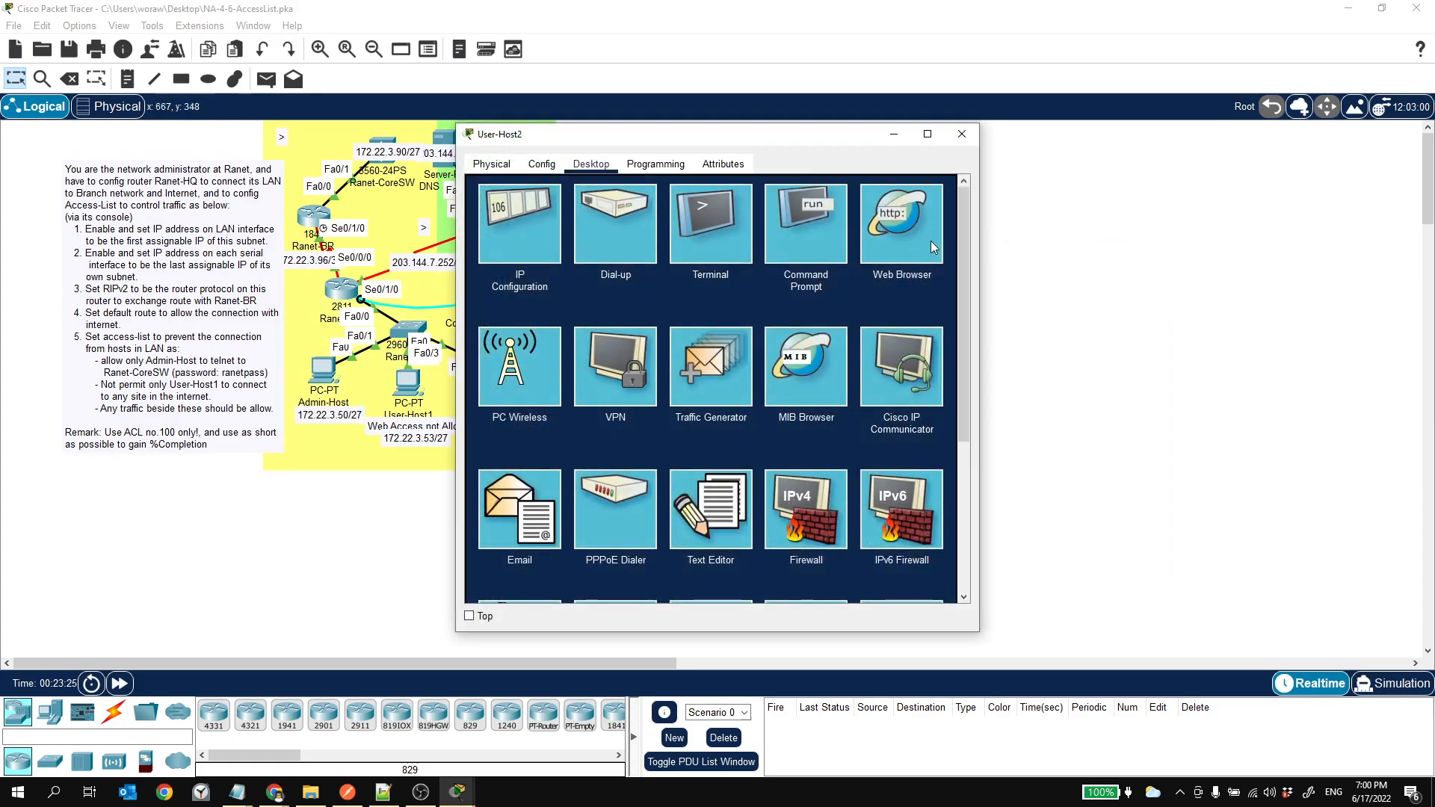
pyautogui.click(931, 241)
pyautogui.click(662, 211)
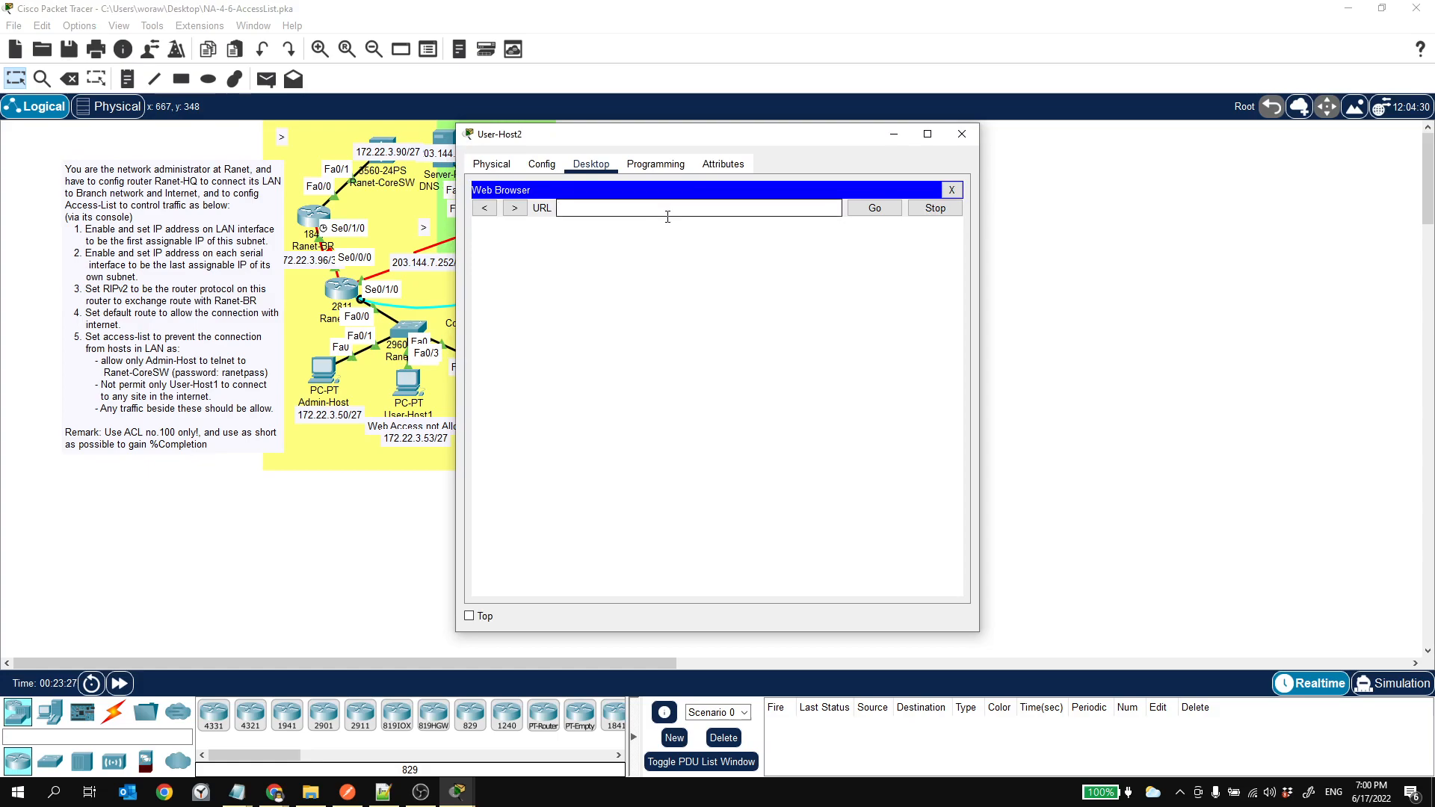
pyautogui.write('www.ranet.co.th')
pyautogui.press('Return')
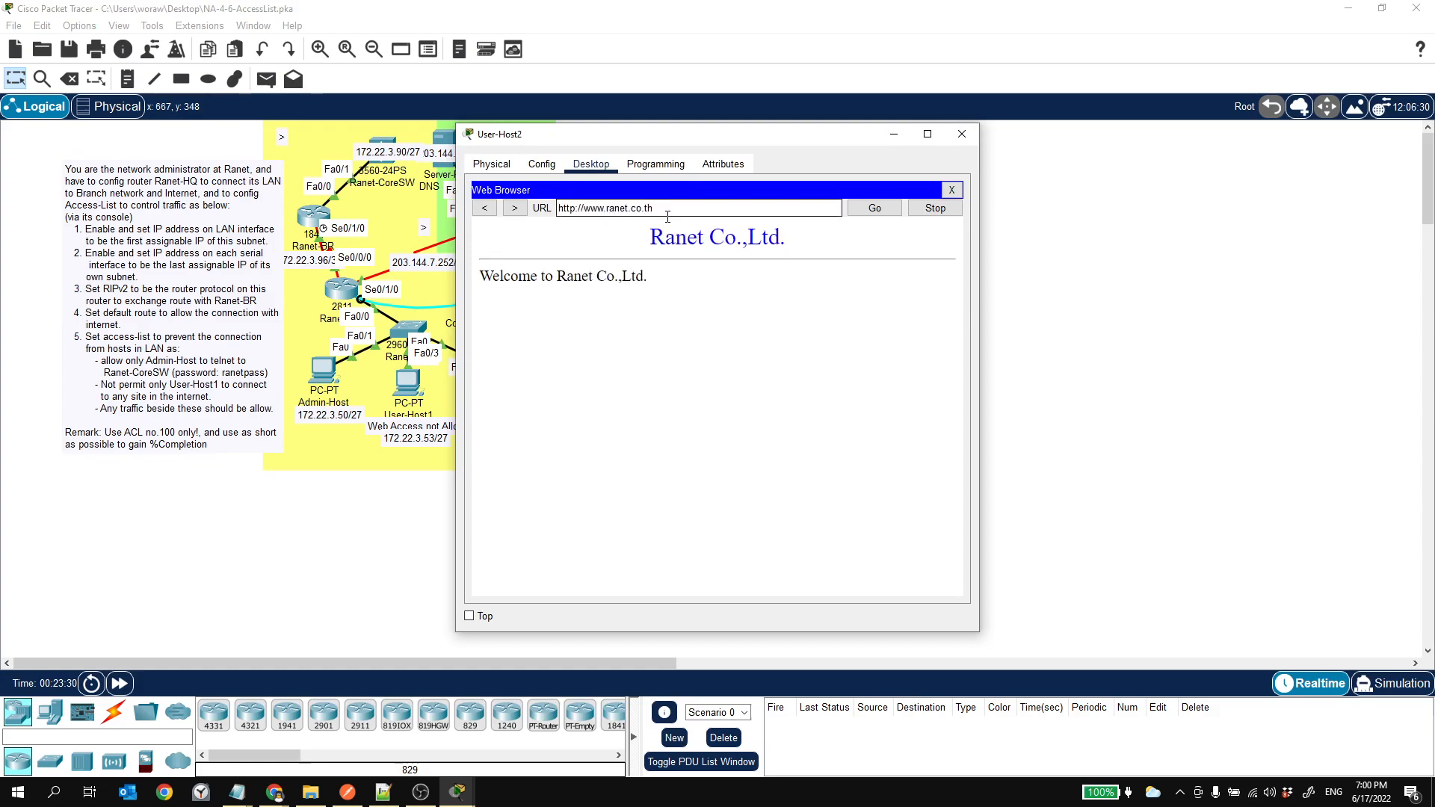
pyautogui.click(961, 134)
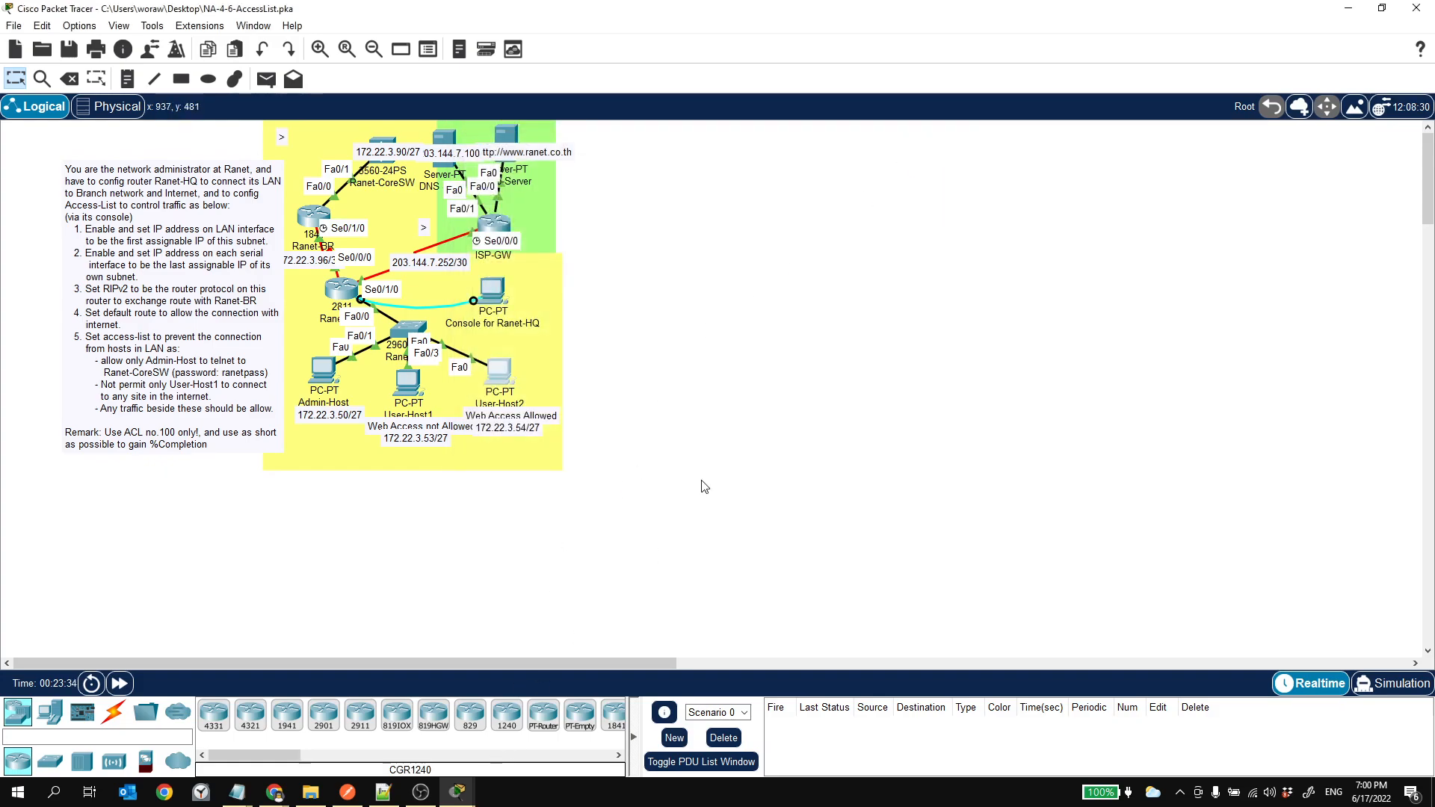
# Step: Bring up the PT Activity window beside the topology to review the lab instructions and completion status
pyautogui.click(421, 792)
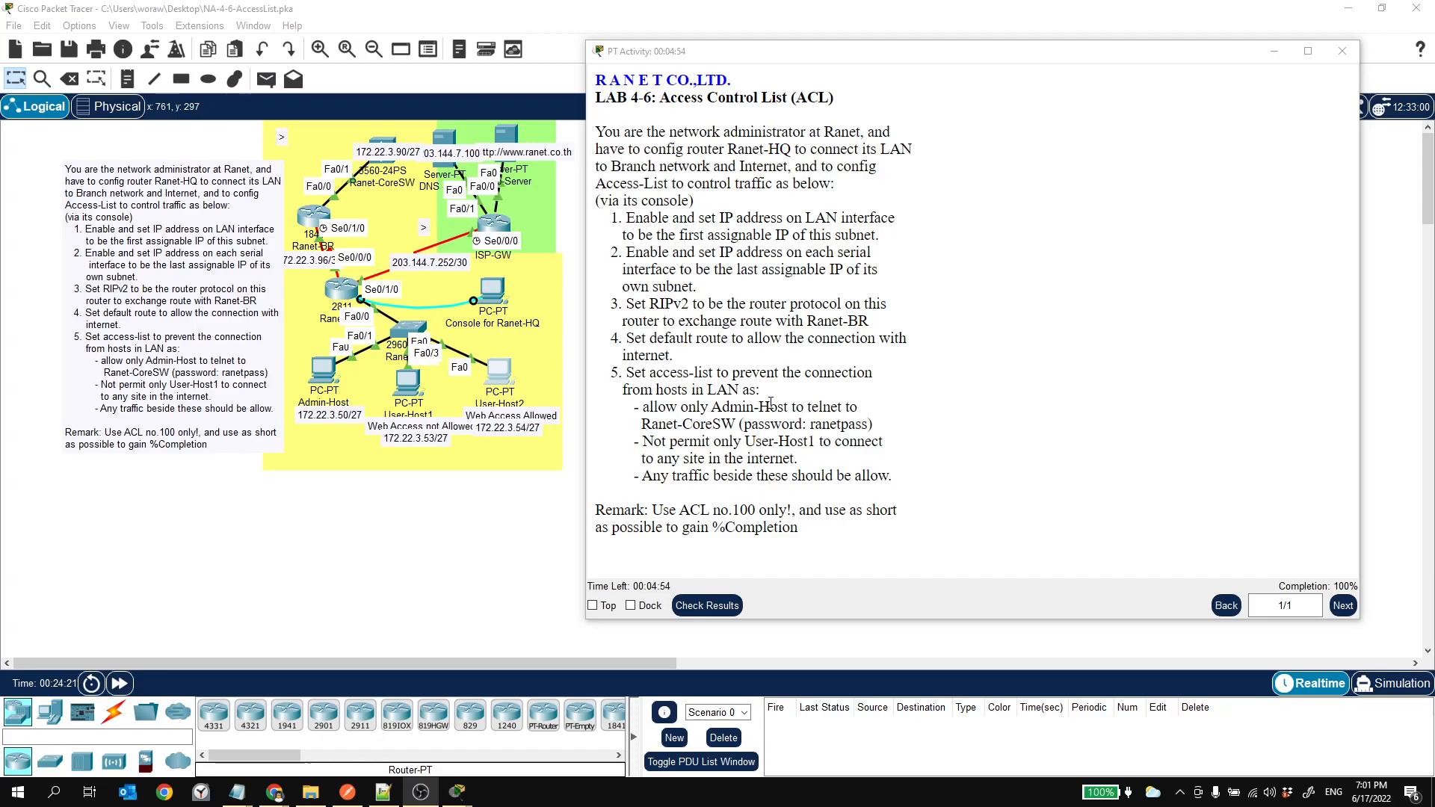
pyautogui.moveTo(878, 52); pyautogui.dragTo(879, 47)
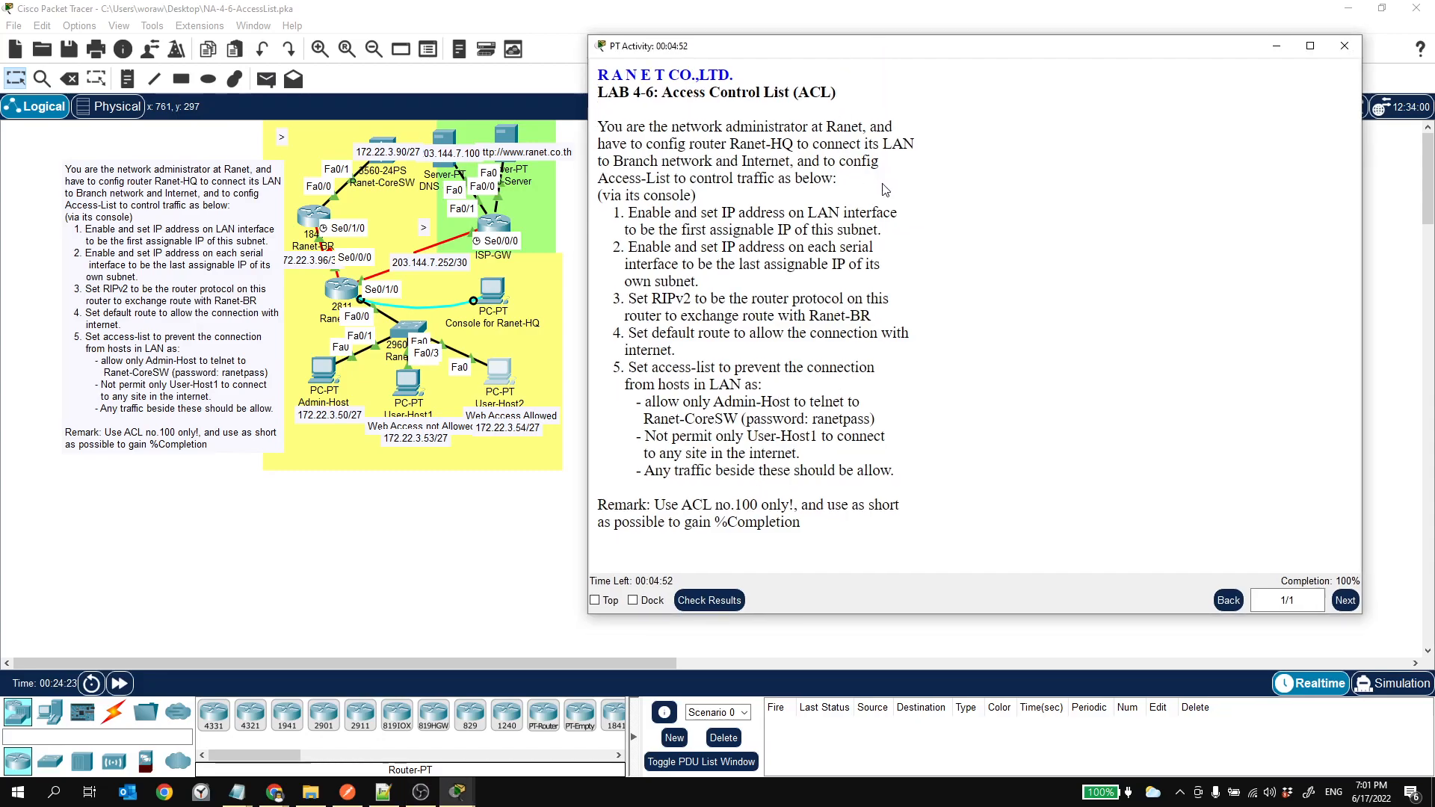